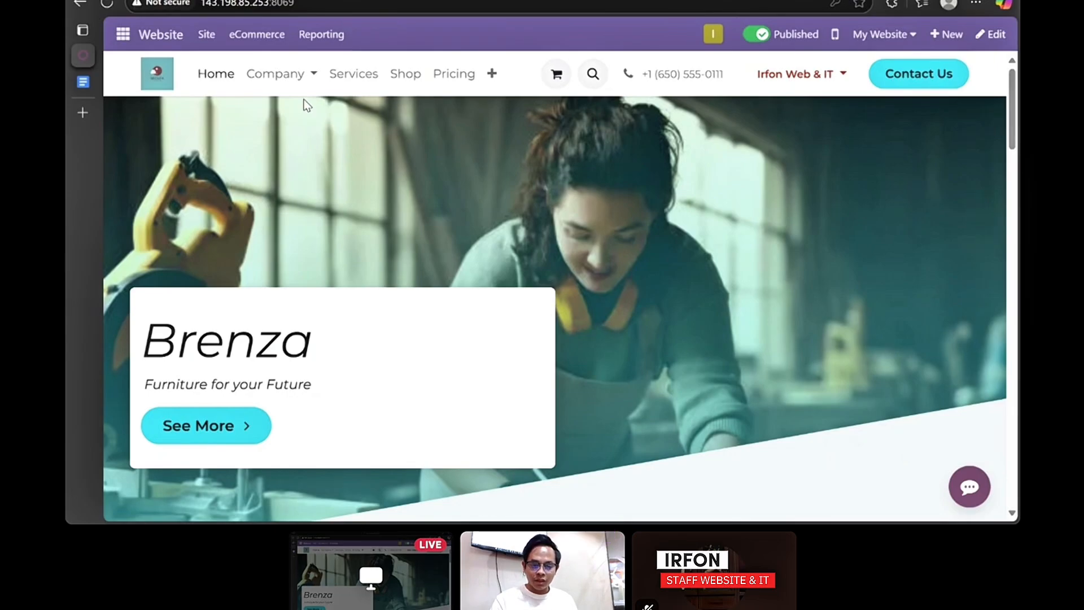
- Open Company > About us and scroll through the description, vision, mission and CEO sections
left_click(298, 79)
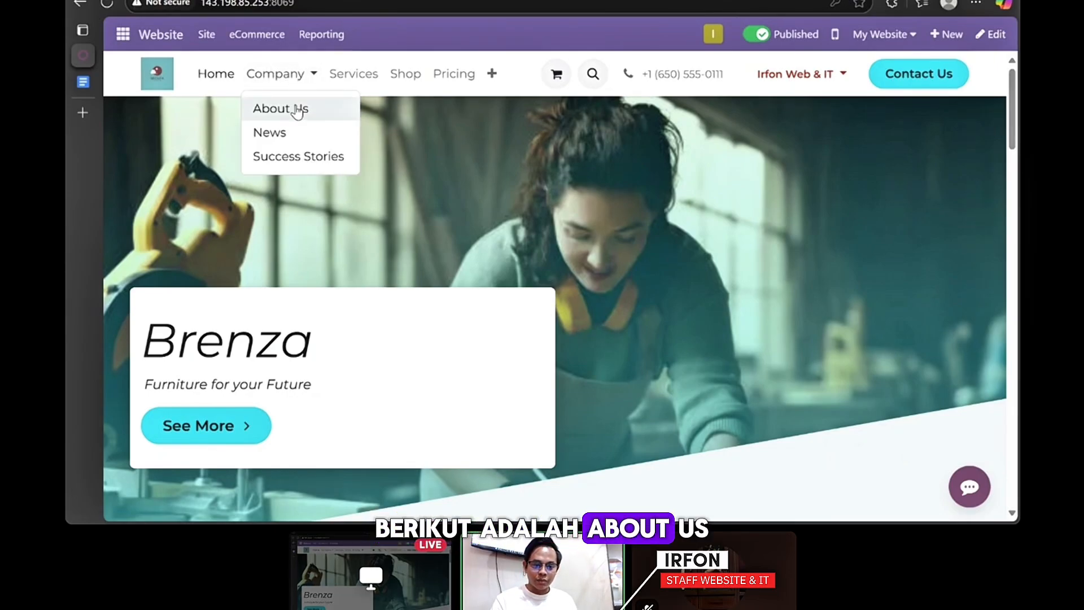
left_click(298, 110)
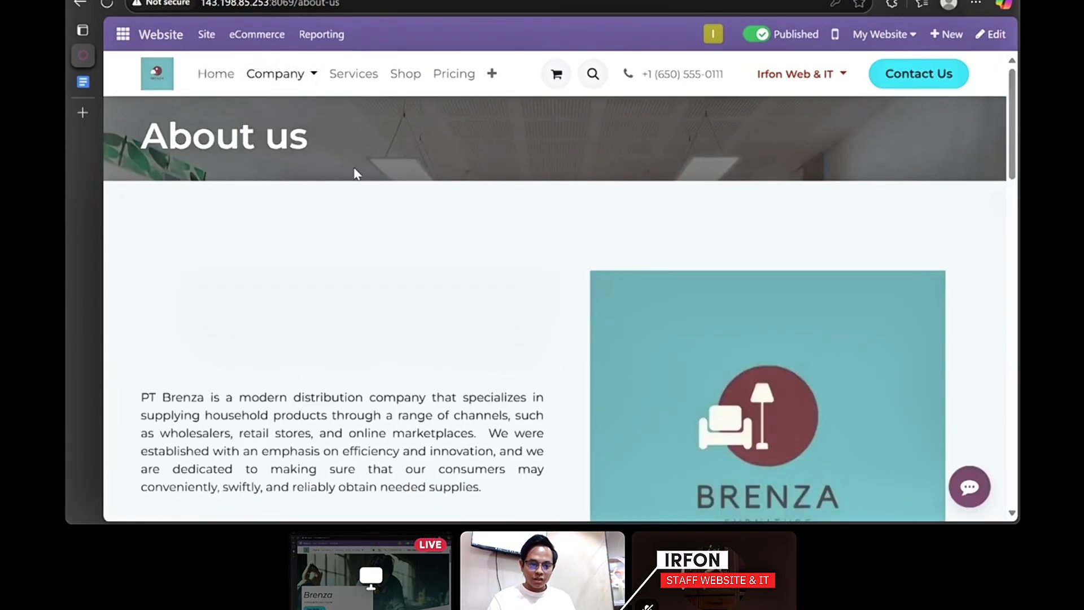
scroll(356, 172, "down", 3)
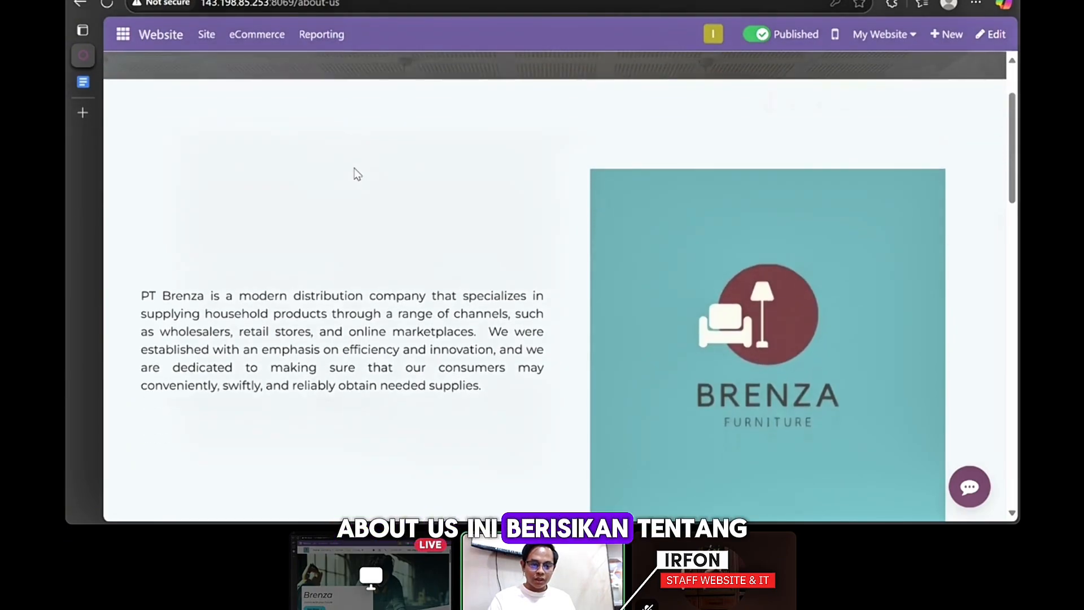
scroll(357, 174, "down", 1)
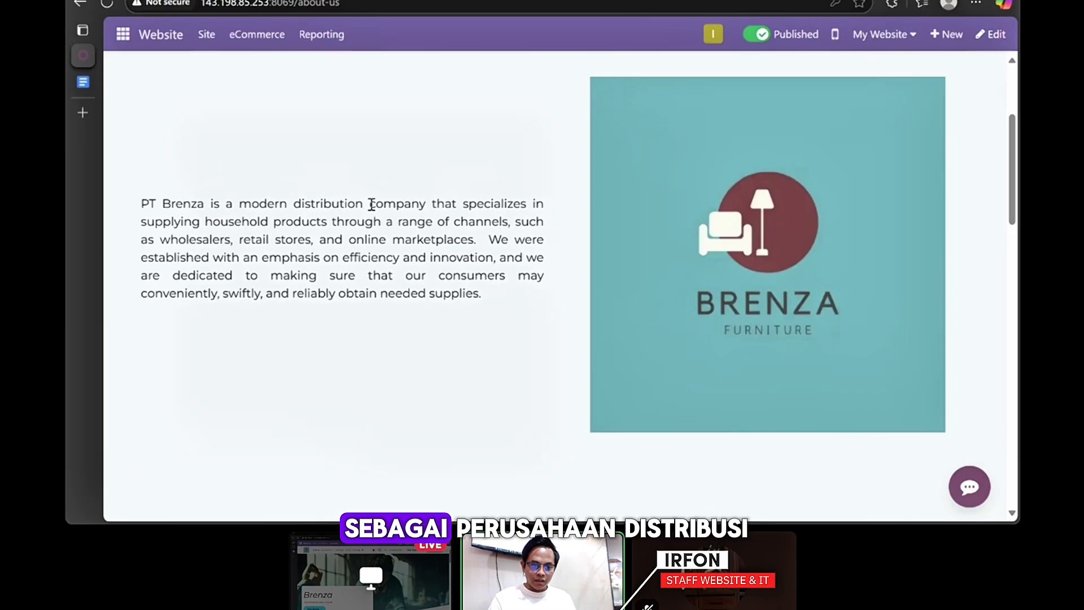
scroll(377, 204, "down", 3)
scroll(378, 206, "down", 10)
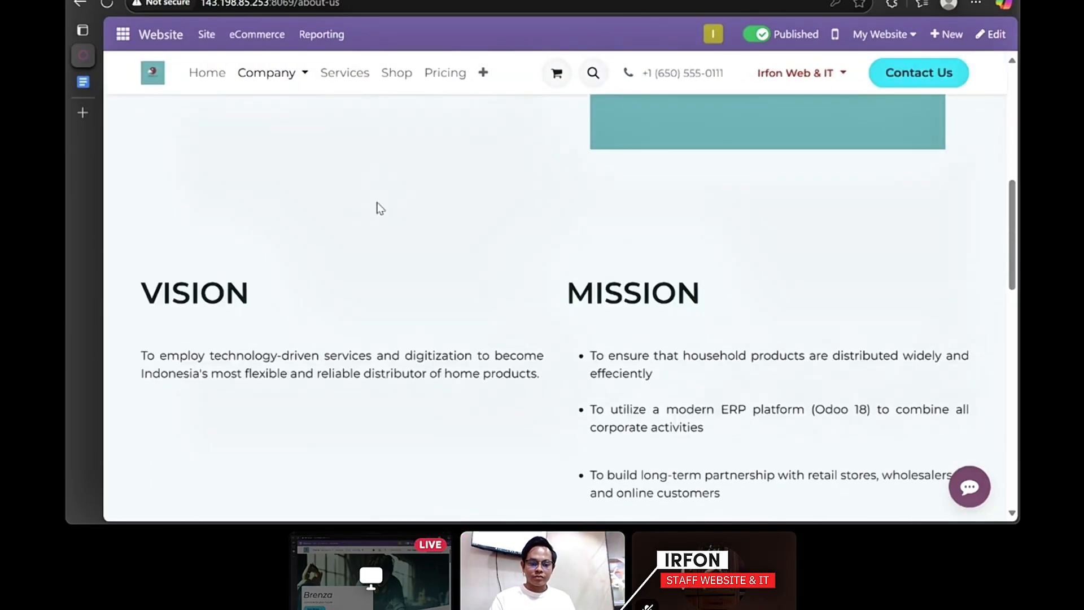
scroll(380, 208, "down", 2)
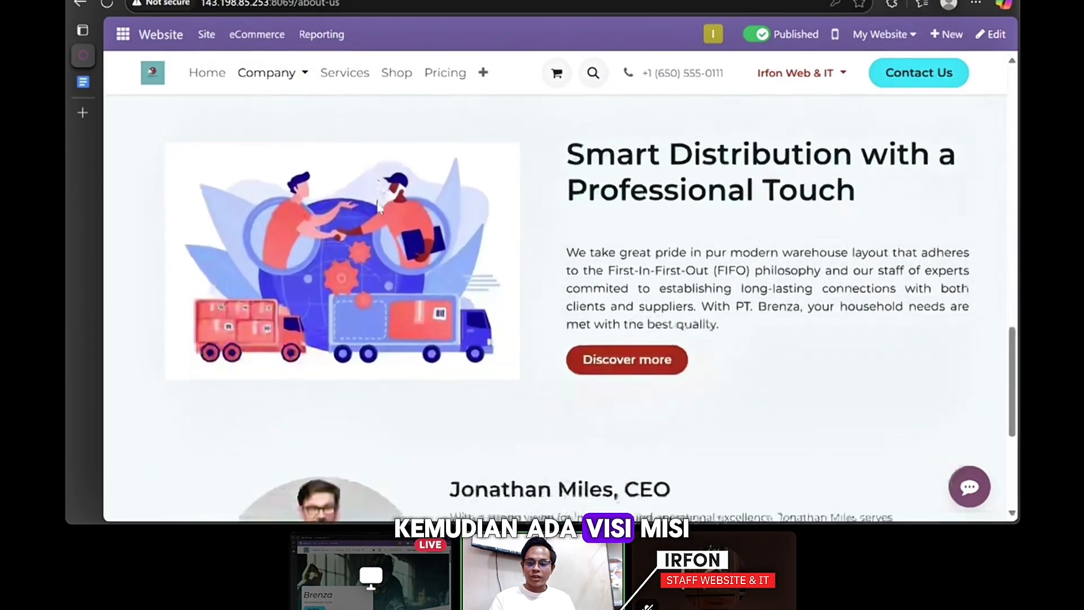
scroll(380, 208, "down", 4)
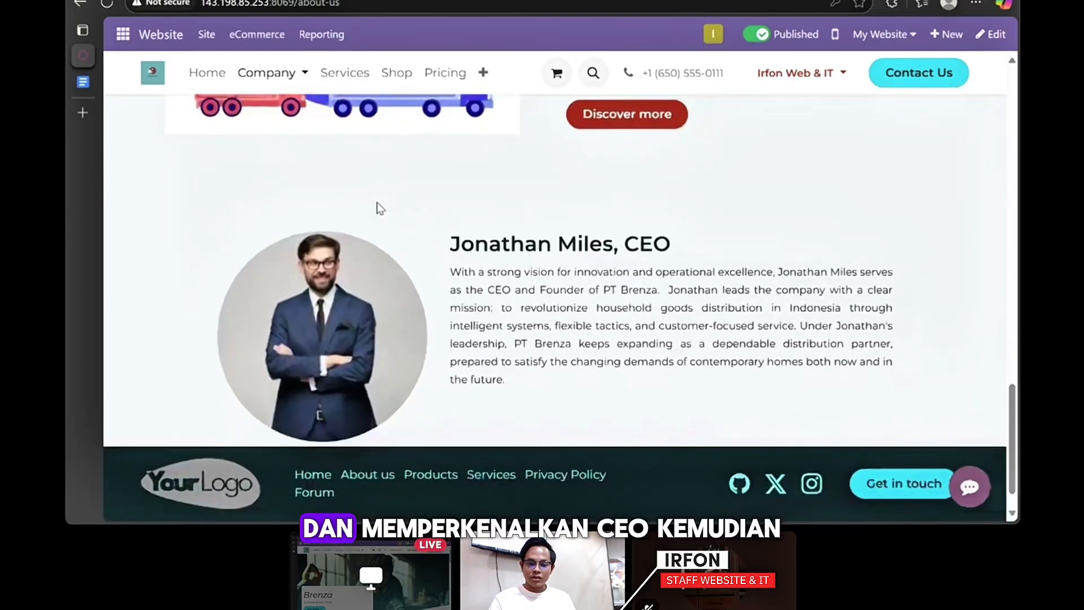
scroll(377, 202, "down", 1)
scroll(474, 186, "up", 1)
scroll(474, 191, "up", 15)
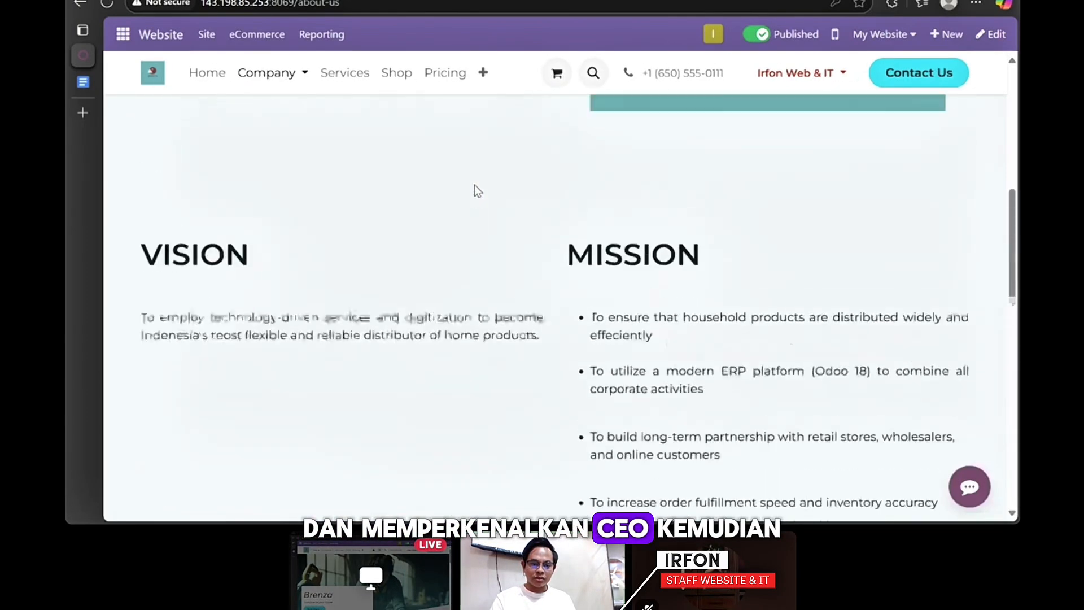
left_click(309, 84)
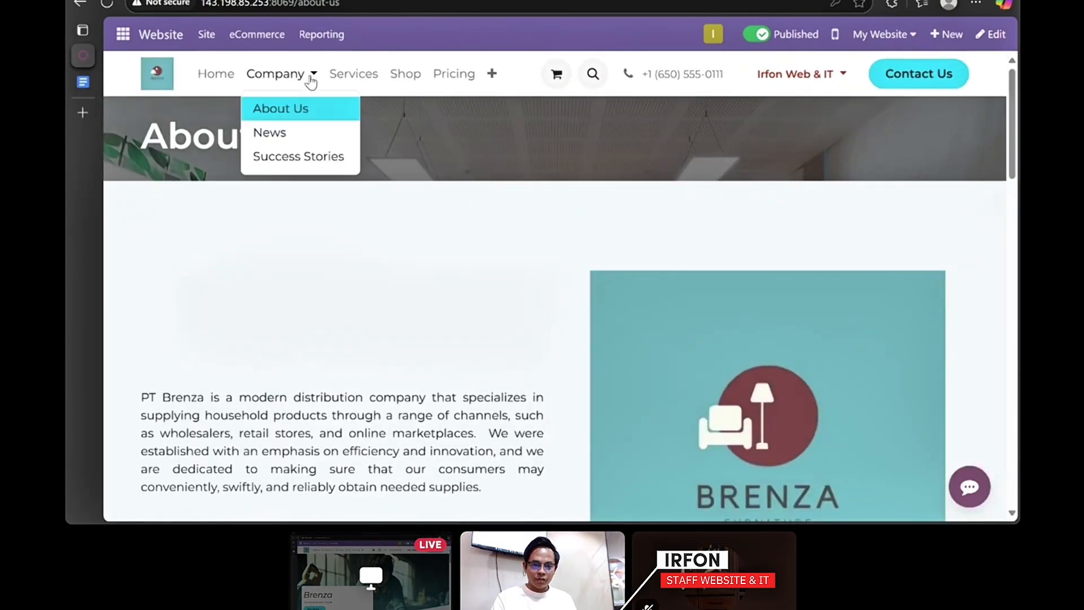
- Browse the News blog, then go to the Pricing page
left_click(305, 138)
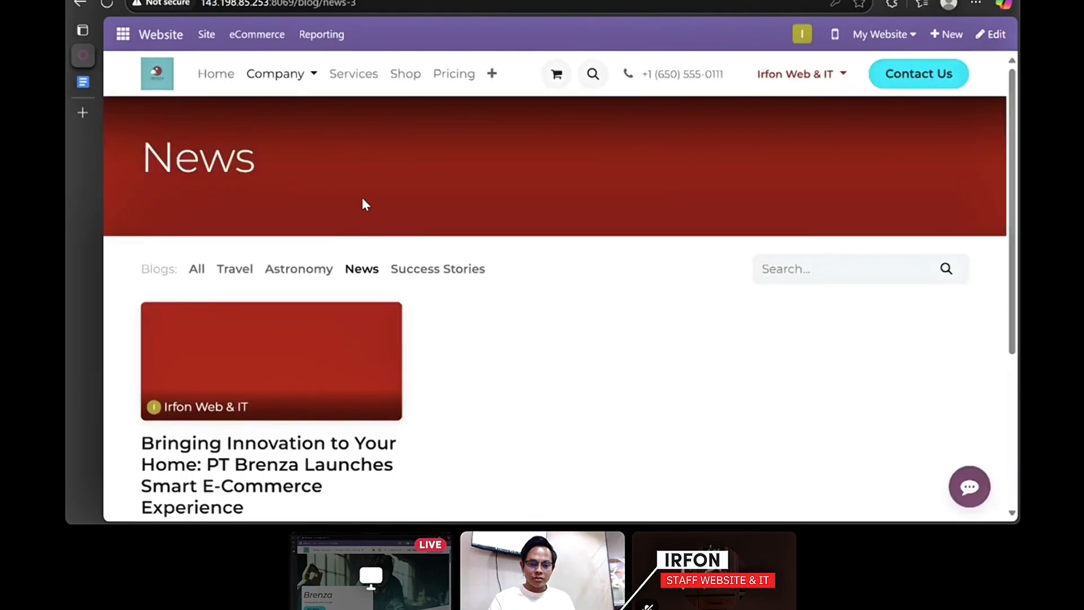
scroll(364, 204, "down", 5)
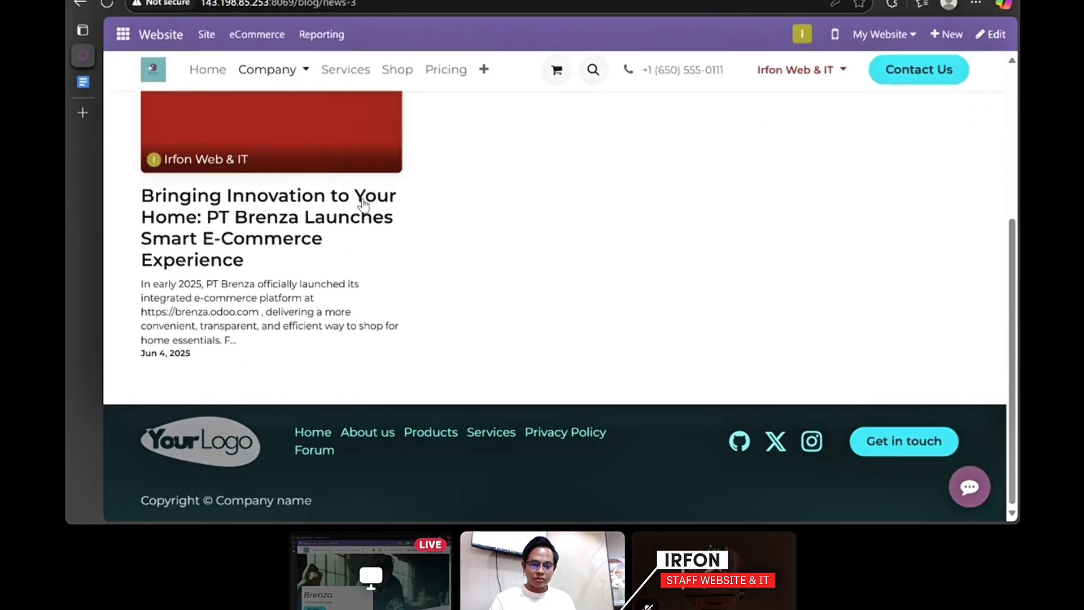
scroll(363, 204, "up", 1)
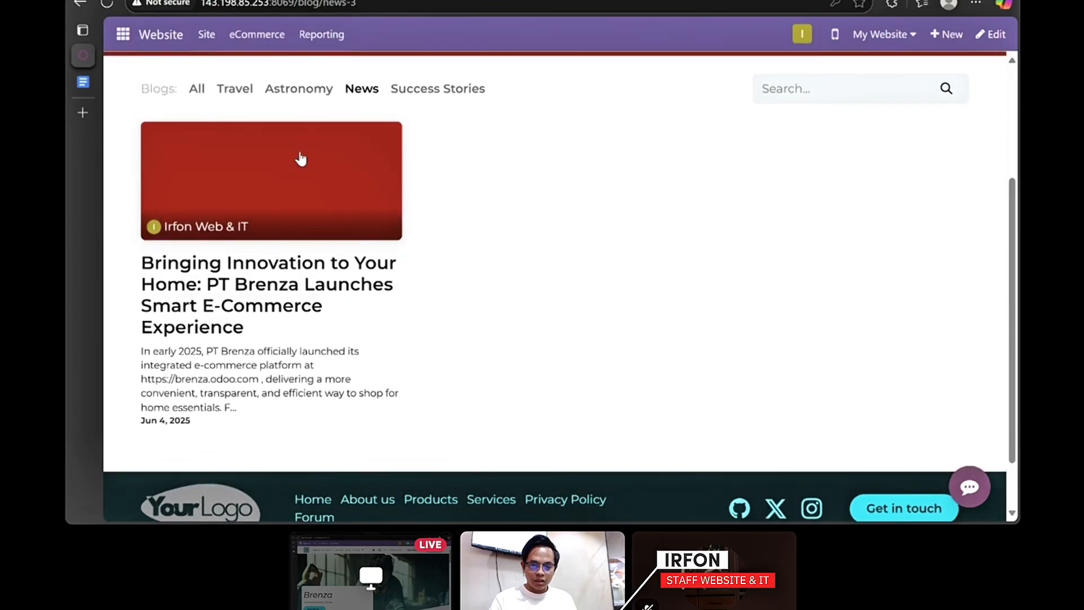
scroll(329, 198, "up", 3)
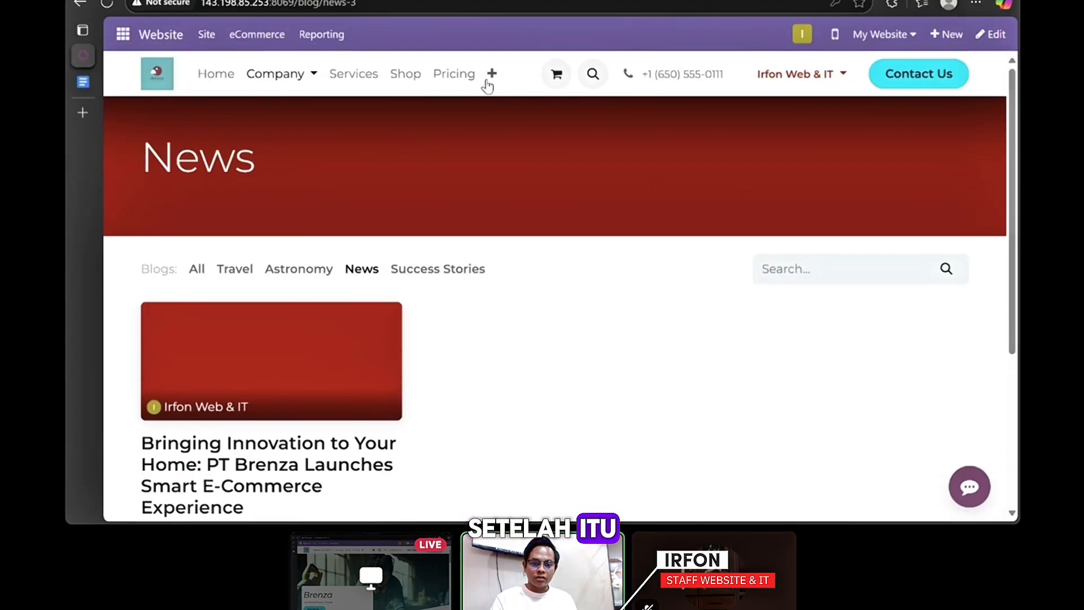
left_click(458, 75)
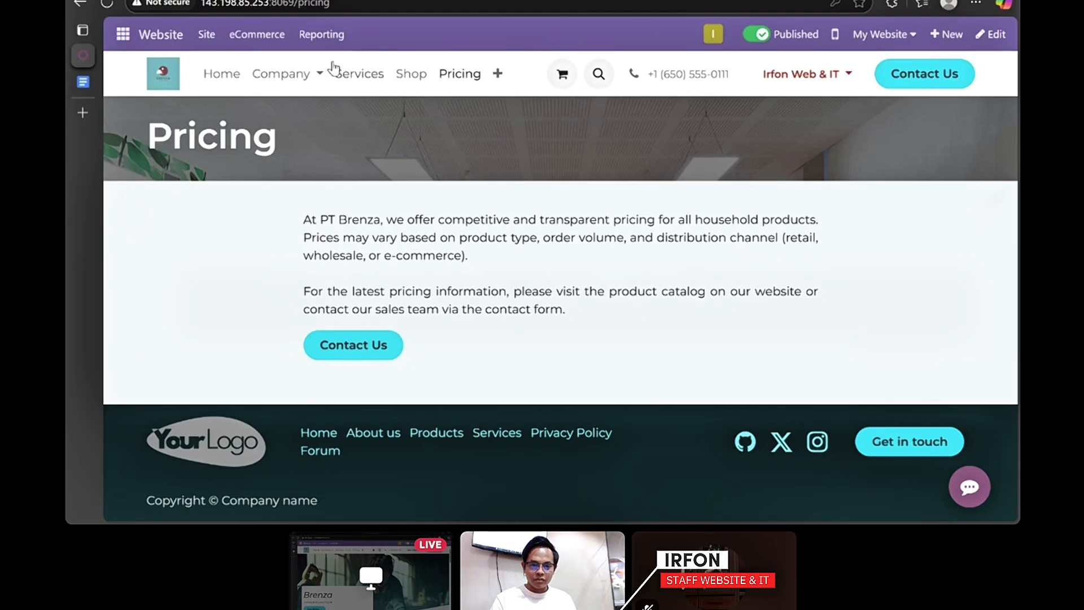
- Open Privacy Policy and expand Terms of service, Links to other Websites and Use of Cookies
left_click(494, 76)
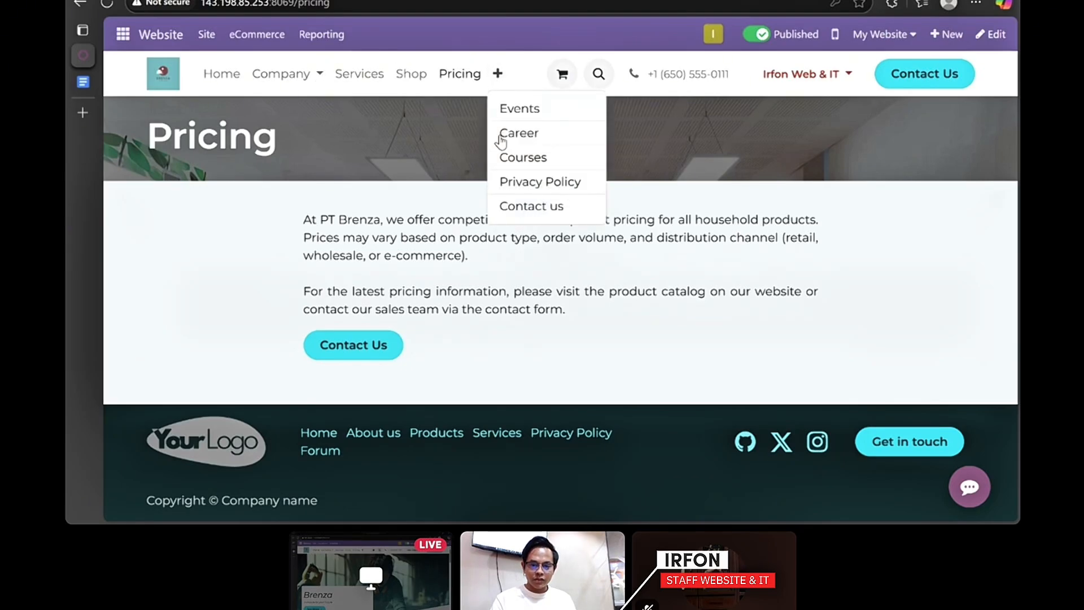
left_click(516, 183)
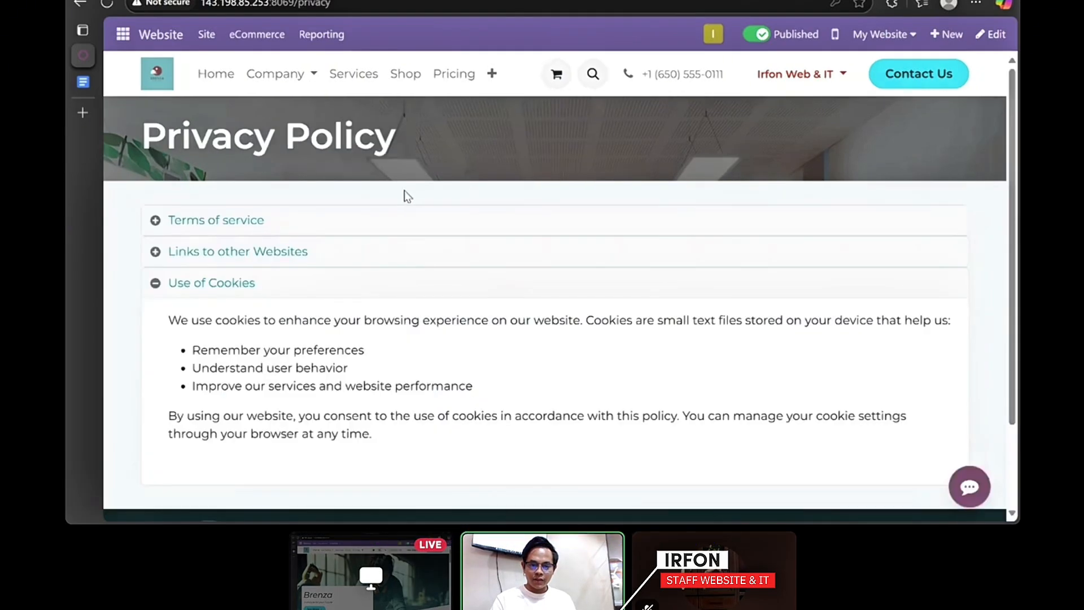
scroll(406, 196, "down", 2)
left_click(304, 118)
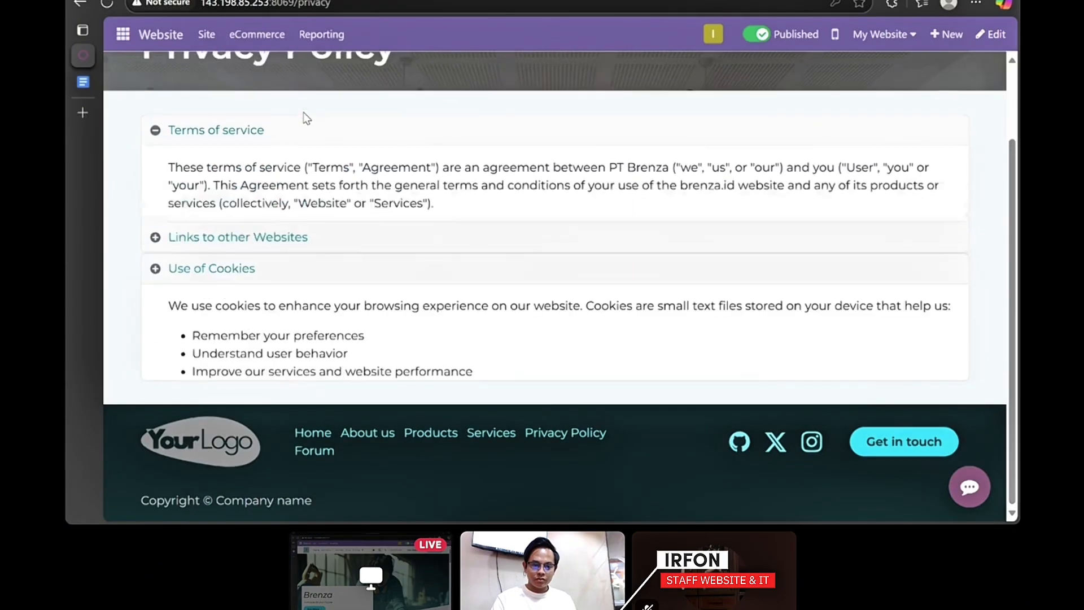
left_click(338, 336)
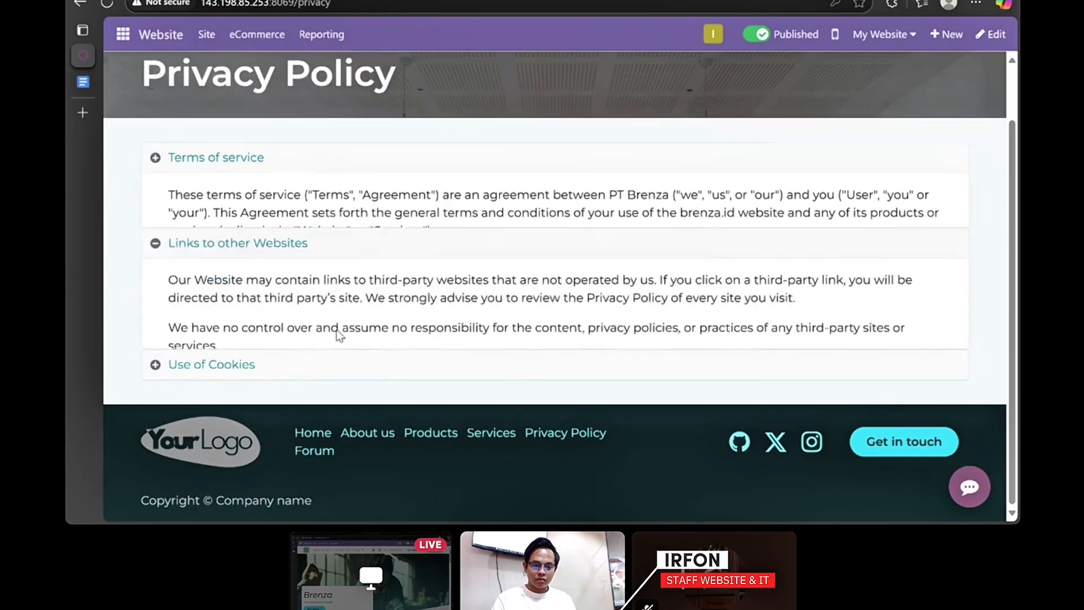
left_click(282, 364)
scroll(285, 364, "down", 1)
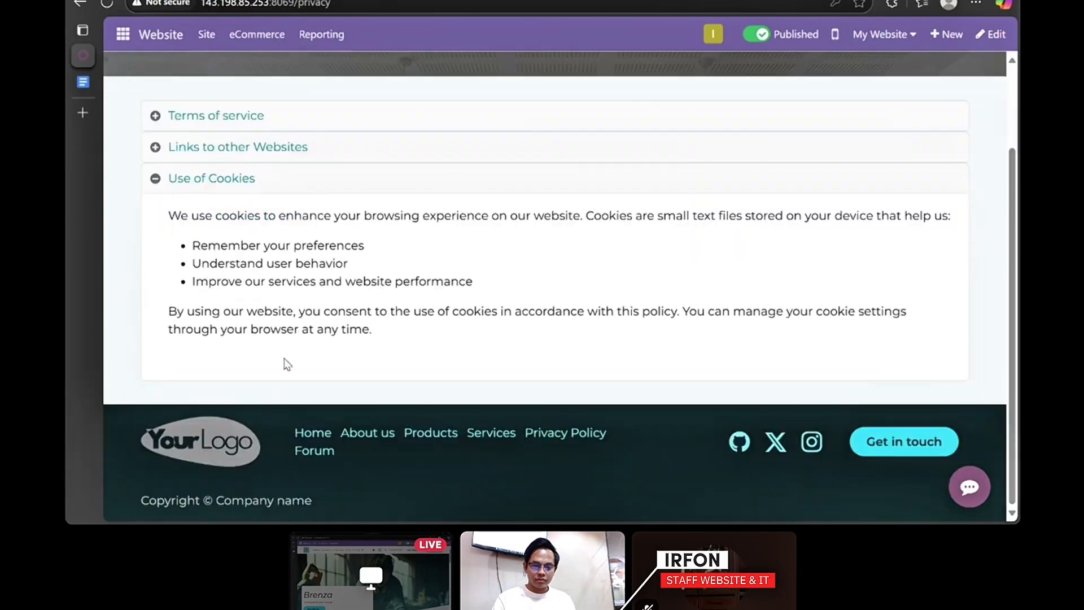
scroll(342, 215, "up", 2)
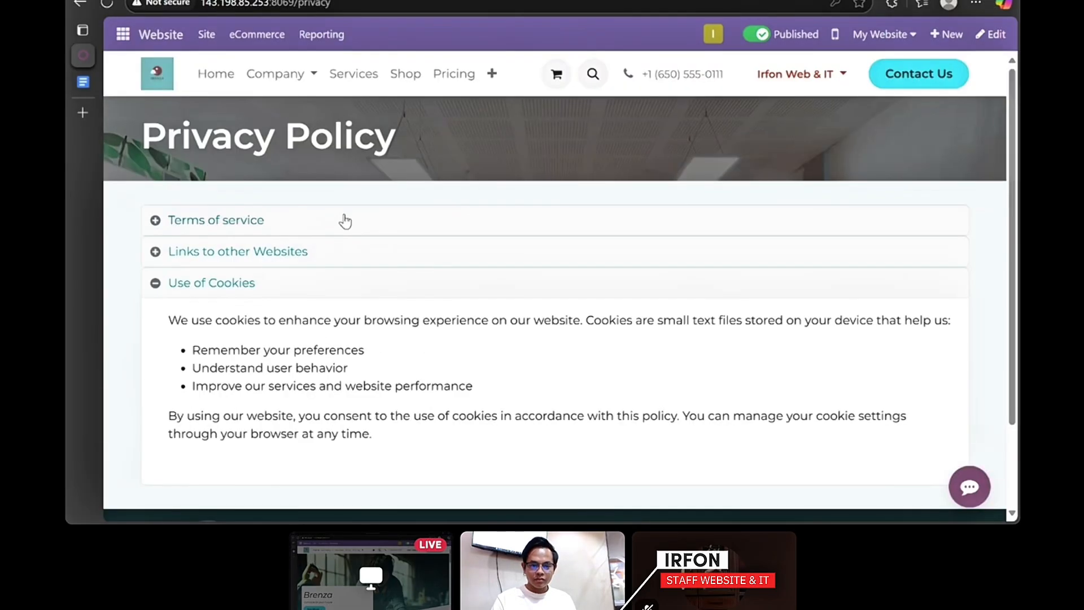
left_click(490, 74)
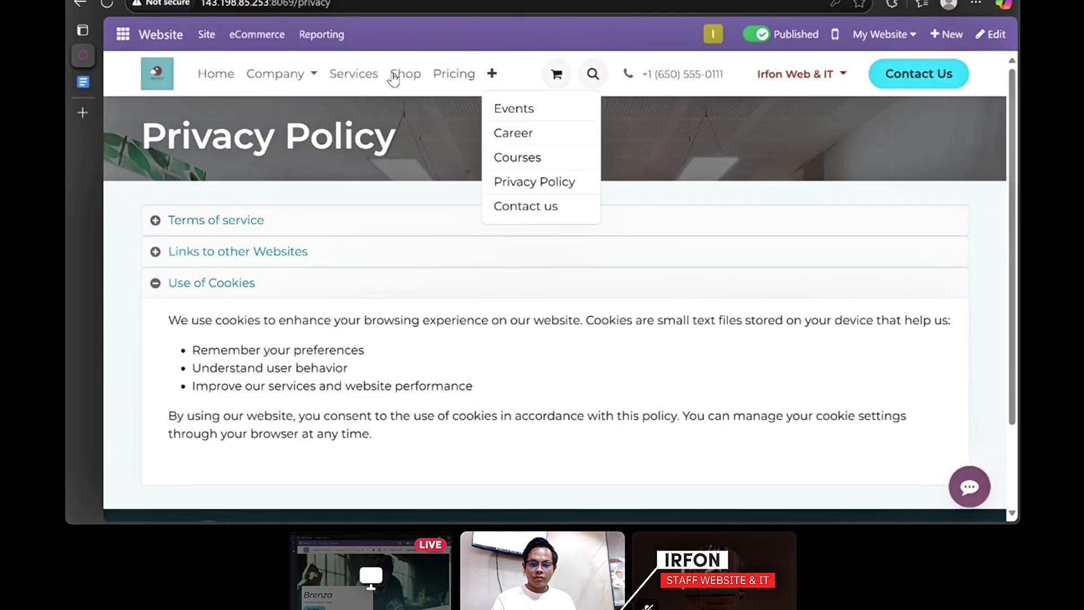
- Open the News blog from the Company menu and scroll through it
left_click(316, 79)
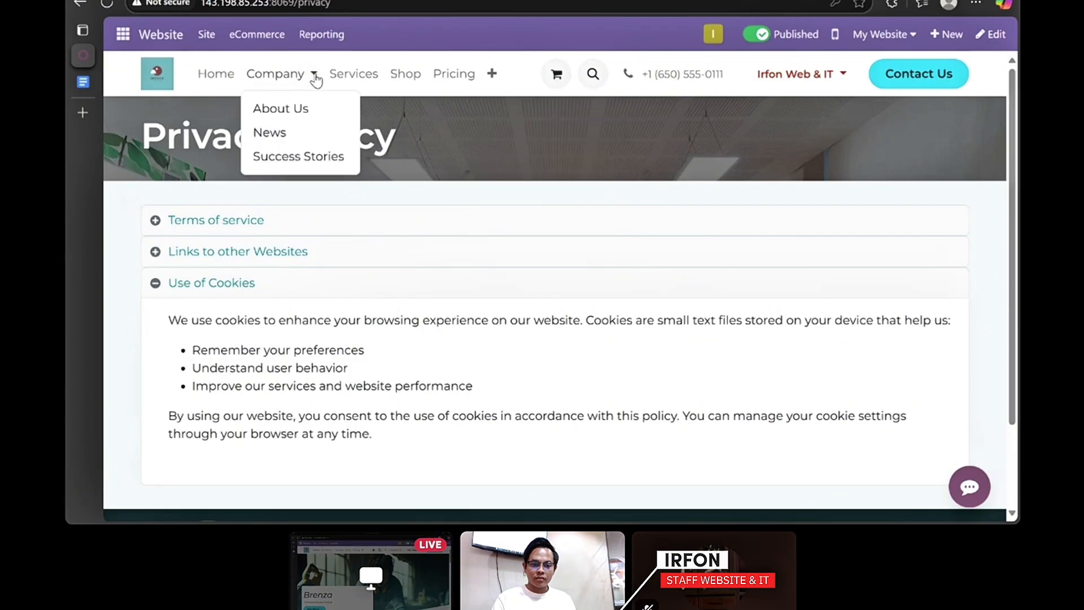
left_click(303, 137)
scroll(304, 138, "down", 2)
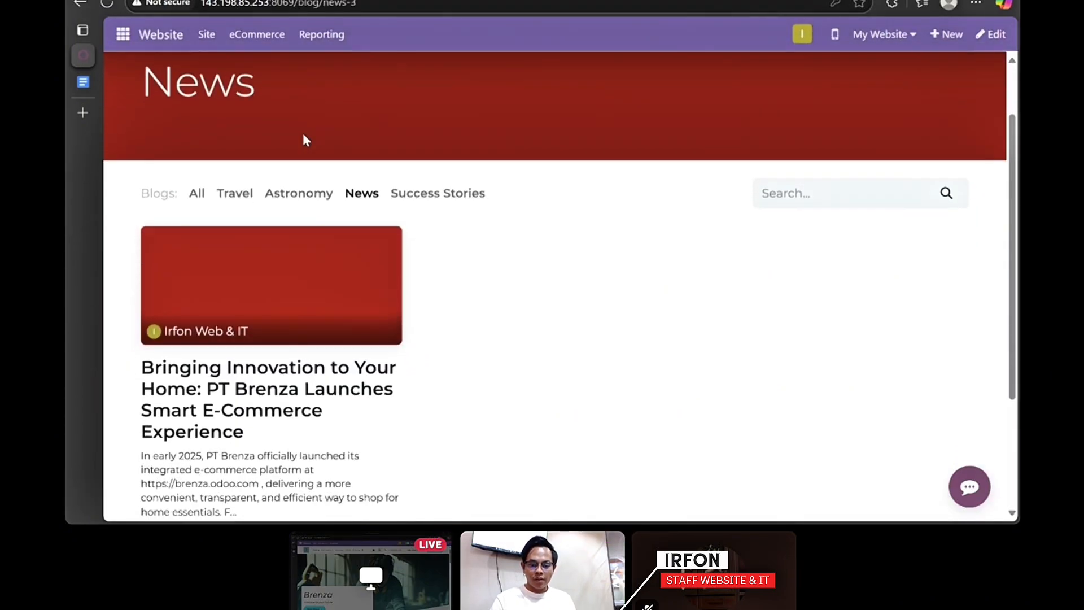
scroll(304, 137, "down", 3)
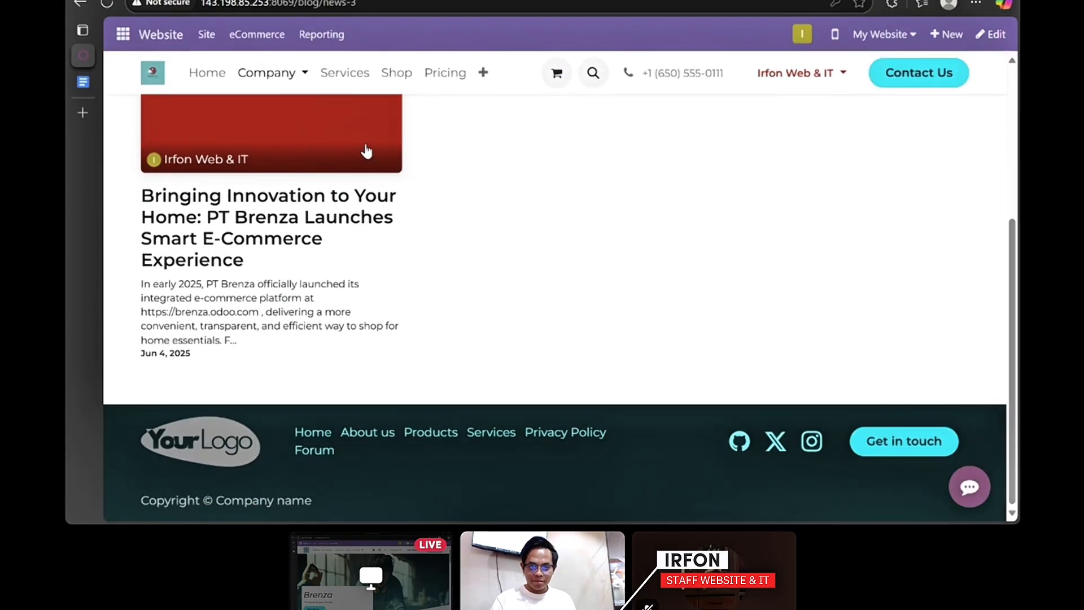
- Open the Success Stories blog and review the Reseller Spotlight post
left_click(306, 79)
left_click(307, 154)
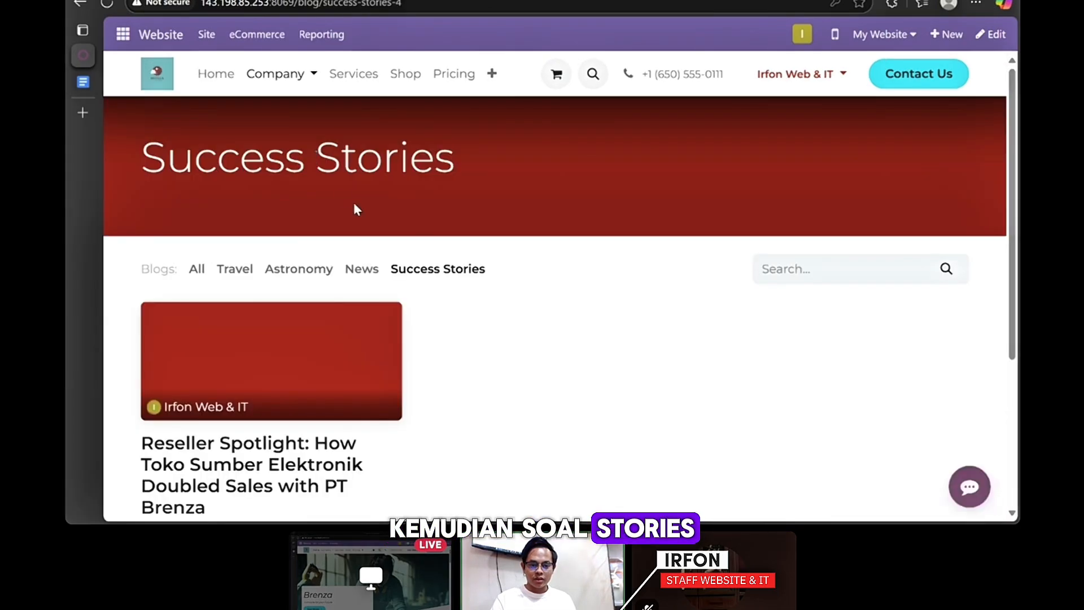
scroll(354, 204, "down", 5)
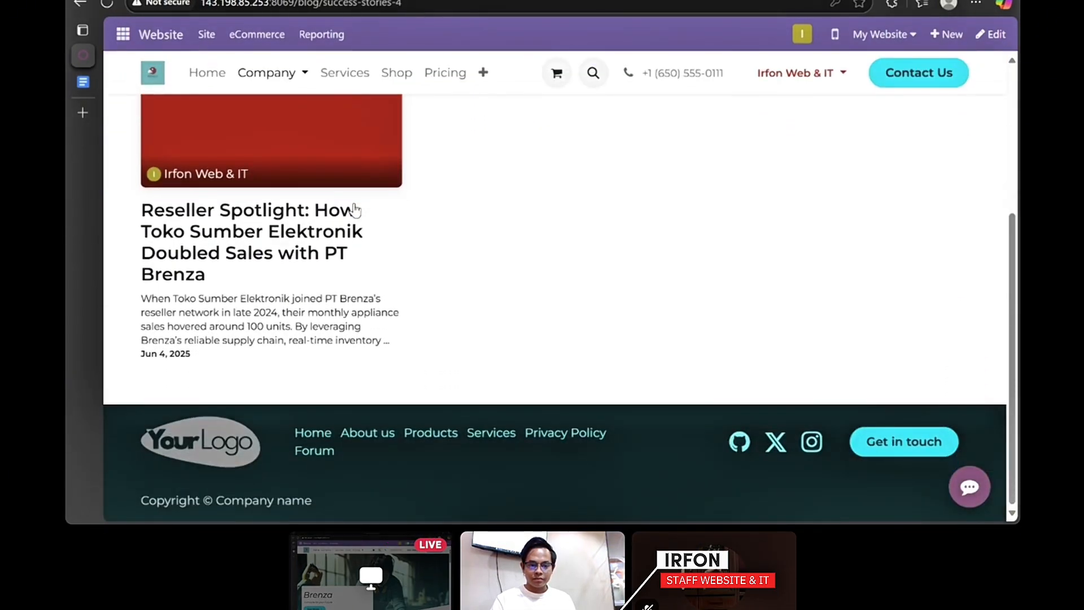
scroll(354, 210, "up", 3)
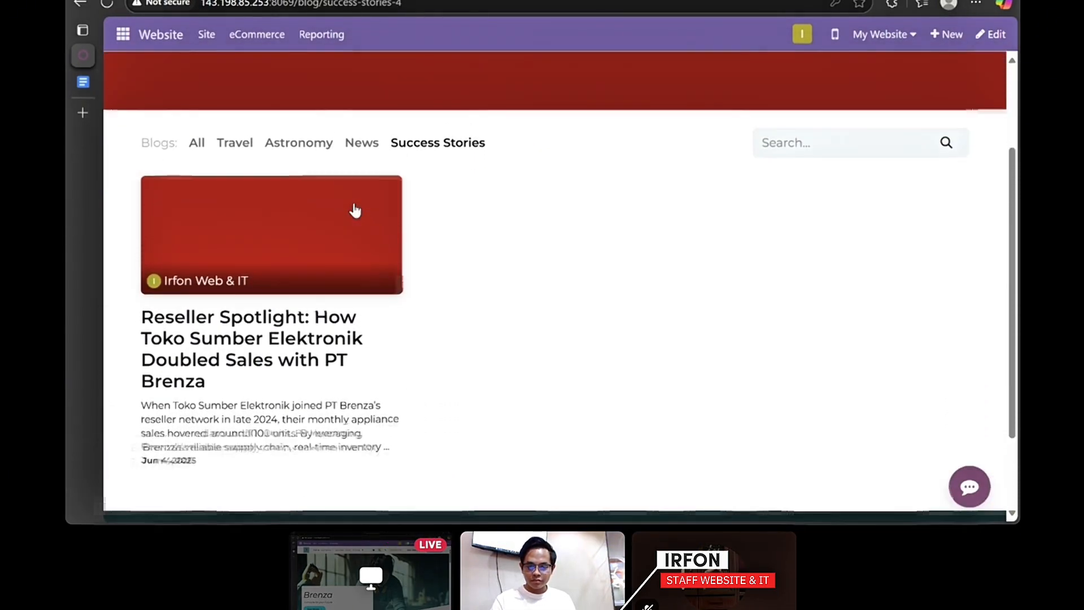
scroll(355, 211, "up", 1)
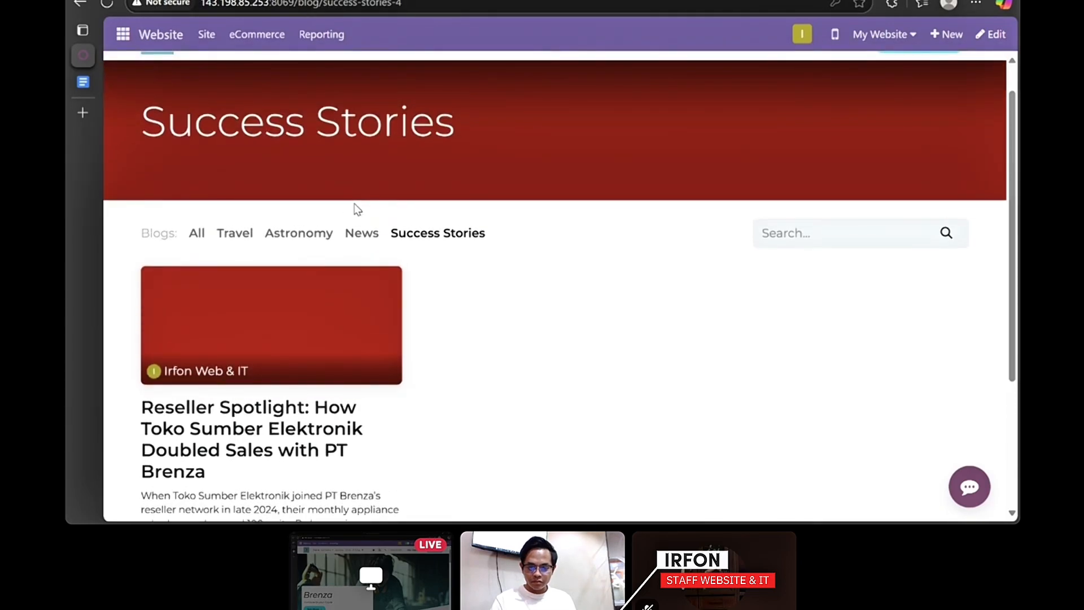
scroll(340, 203, "up", 1)
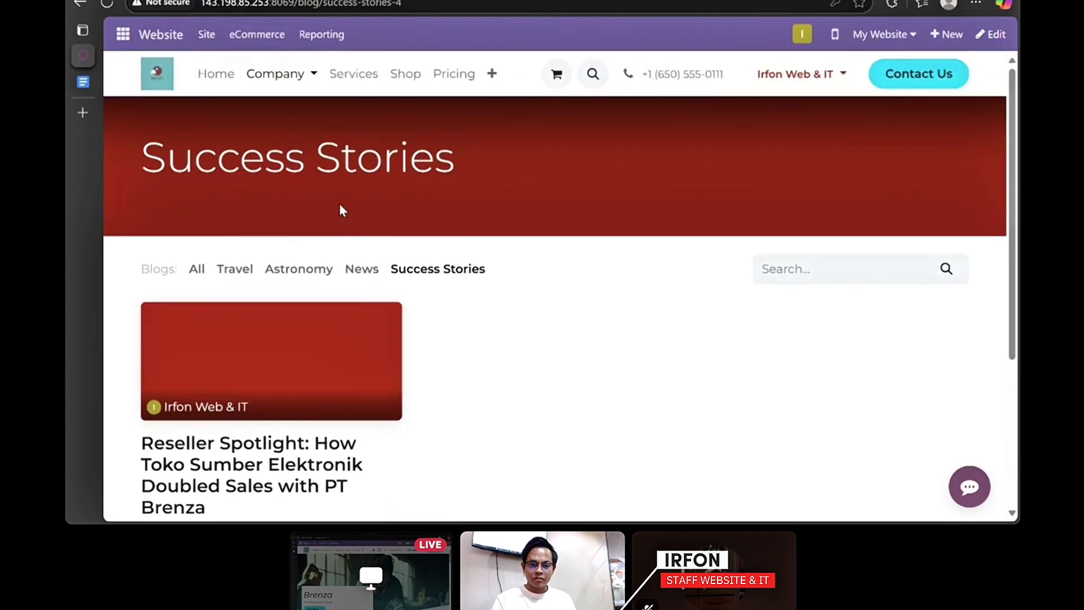
left_click(489, 79)
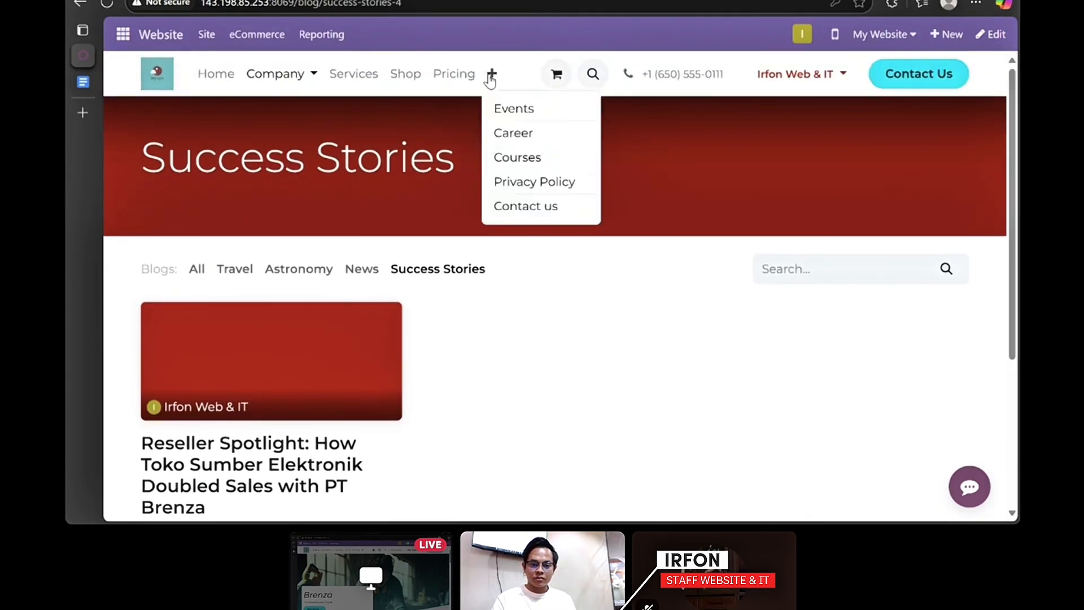
- Open the Career page and scroll through it
left_click(510, 134)
scroll(448, 176, "down", 3)
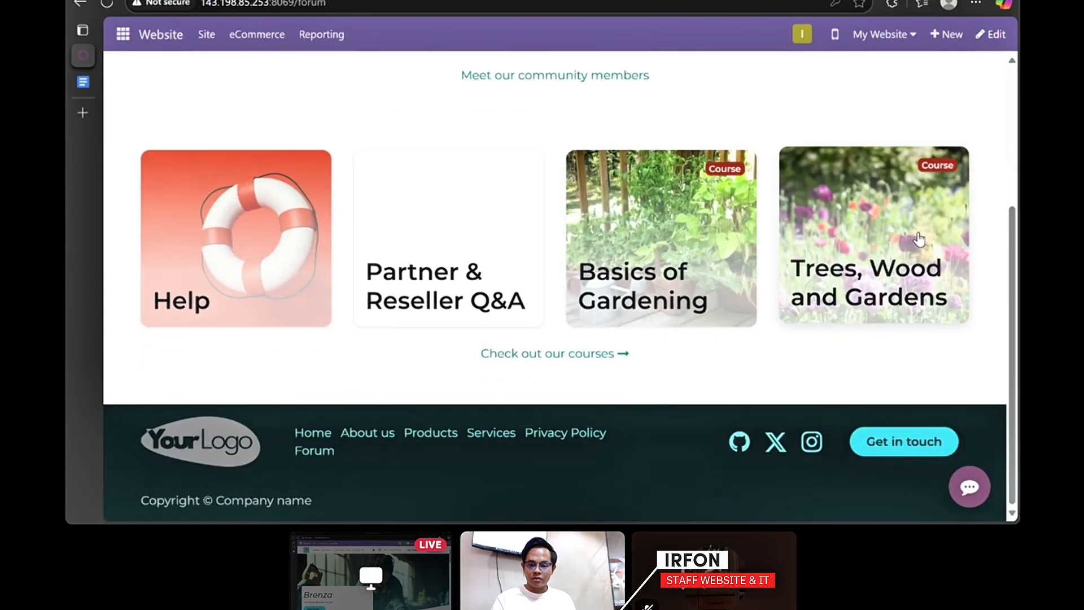
scroll(461, 224, "up", 2)
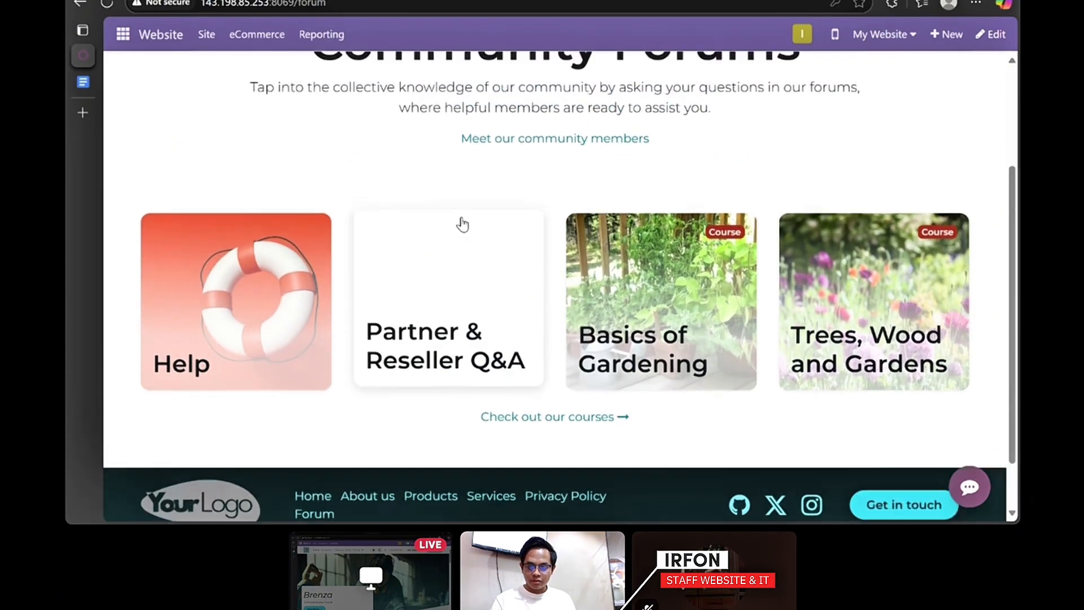
scroll(462, 224, "up", 2)
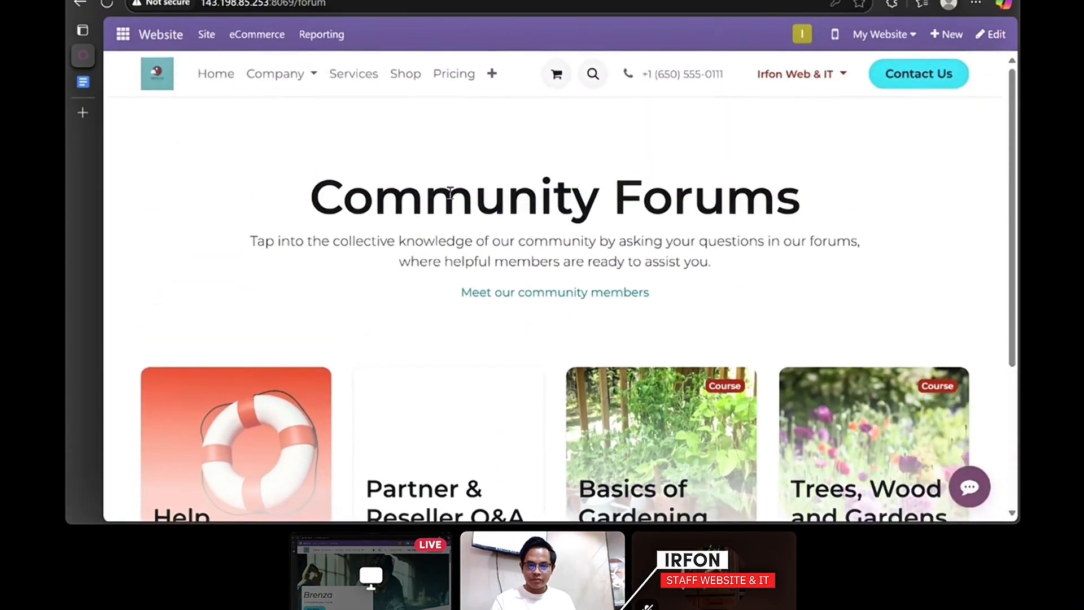
- Open the Shop and browse its product grid
left_click(406, 76)
scroll(674, 233, "down", 3)
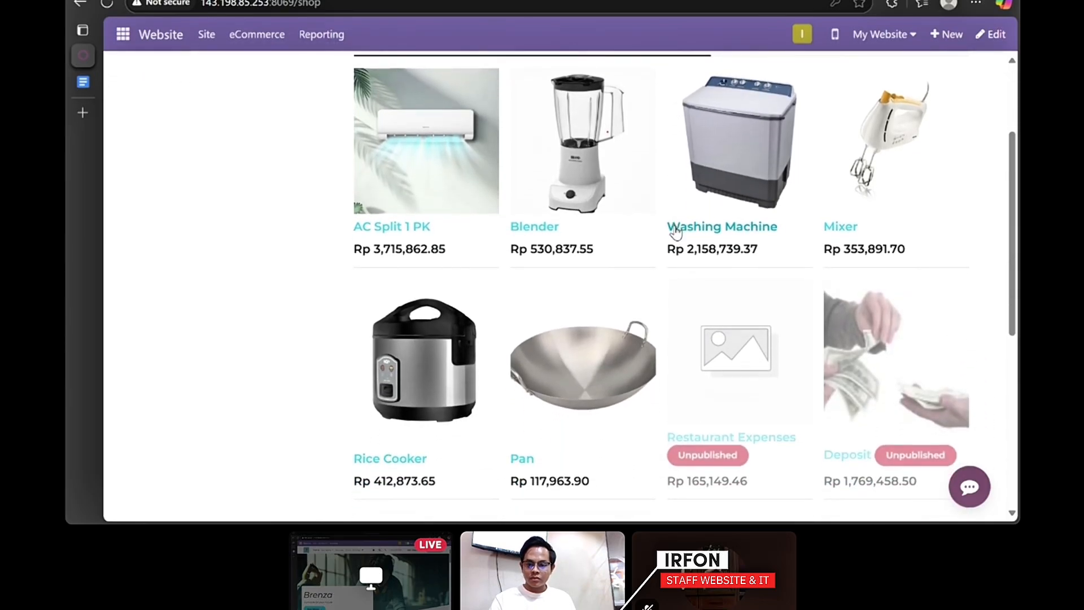
scroll(676, 231, "down", 5)
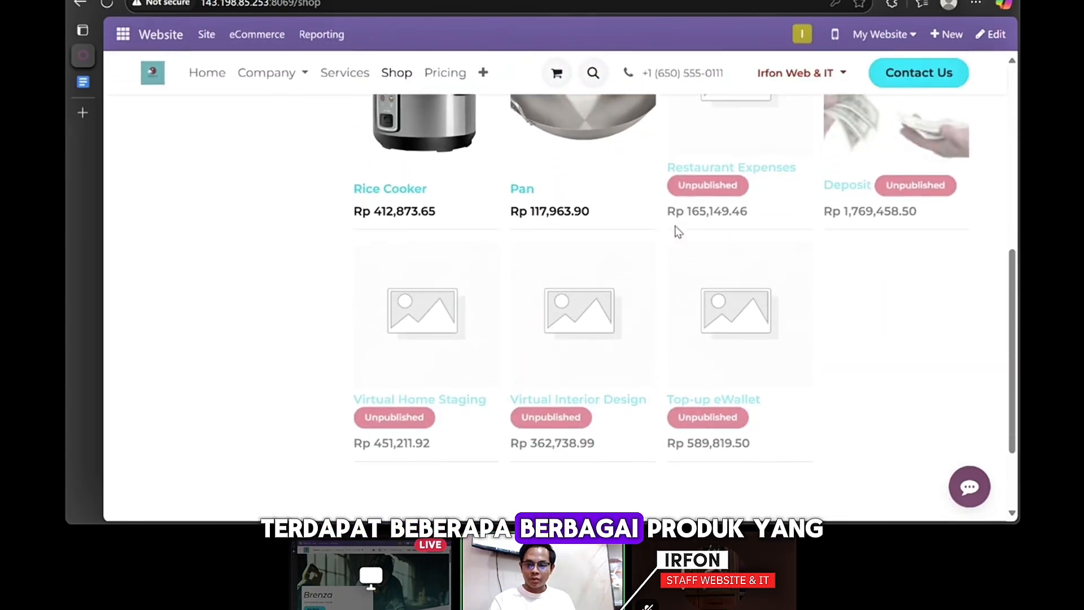
scroll(677, 232, "up", 7)
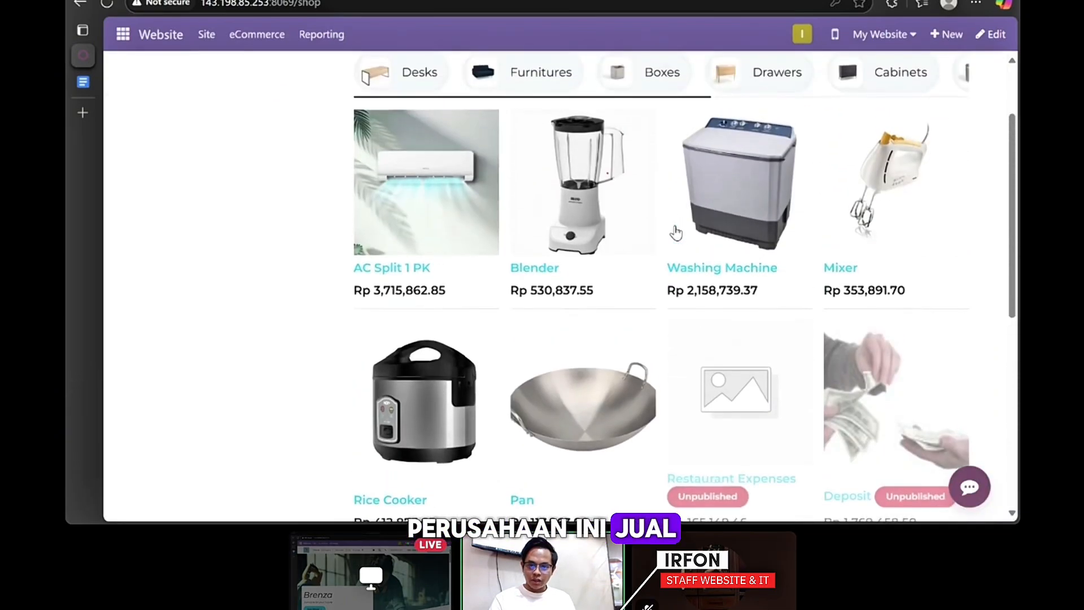
scroll(676, 232, "up", 2)
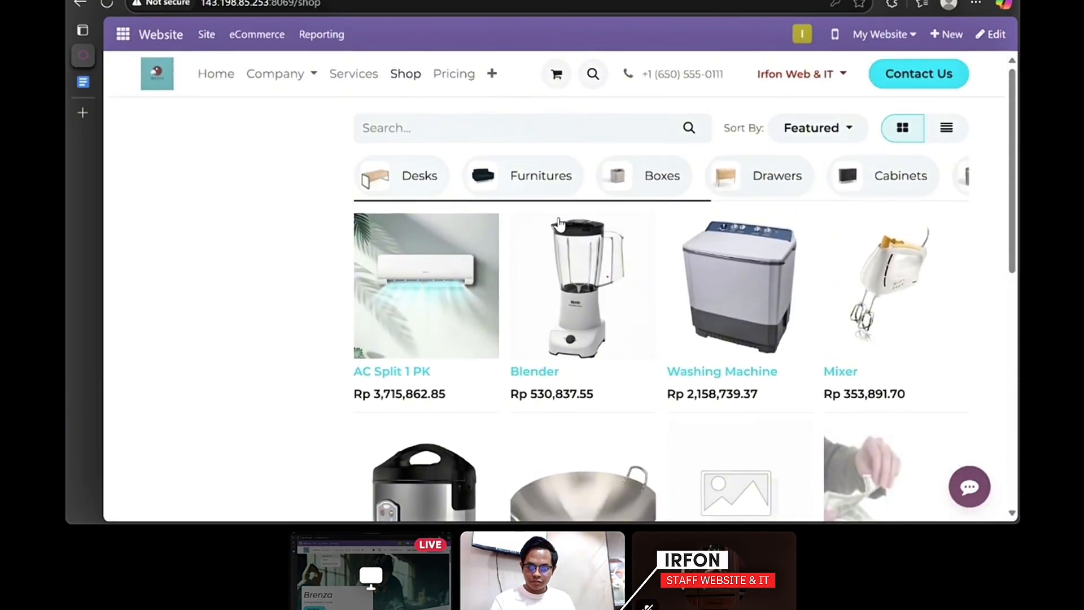
- Open the Events page and scroll through the listed events
left_click(492, 77)
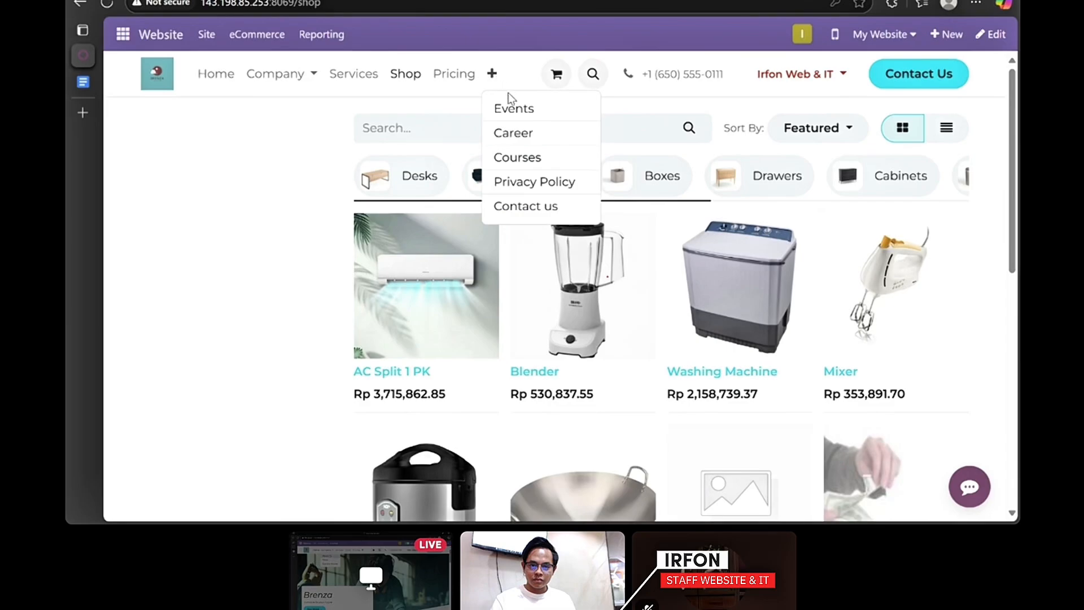
left_click(514, 109)
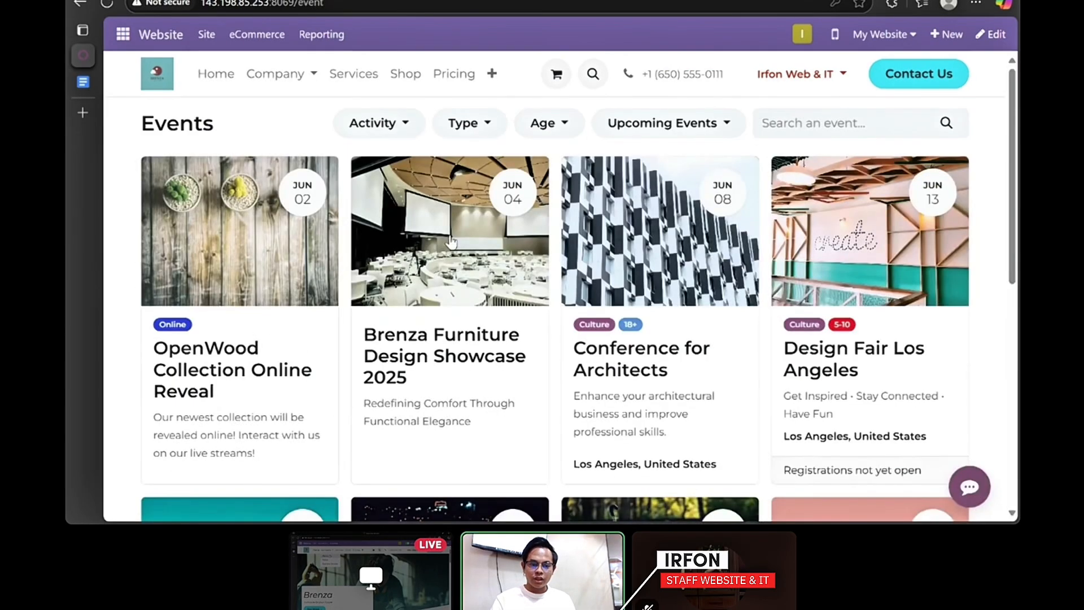
scroll(450, 242, "down", 5)
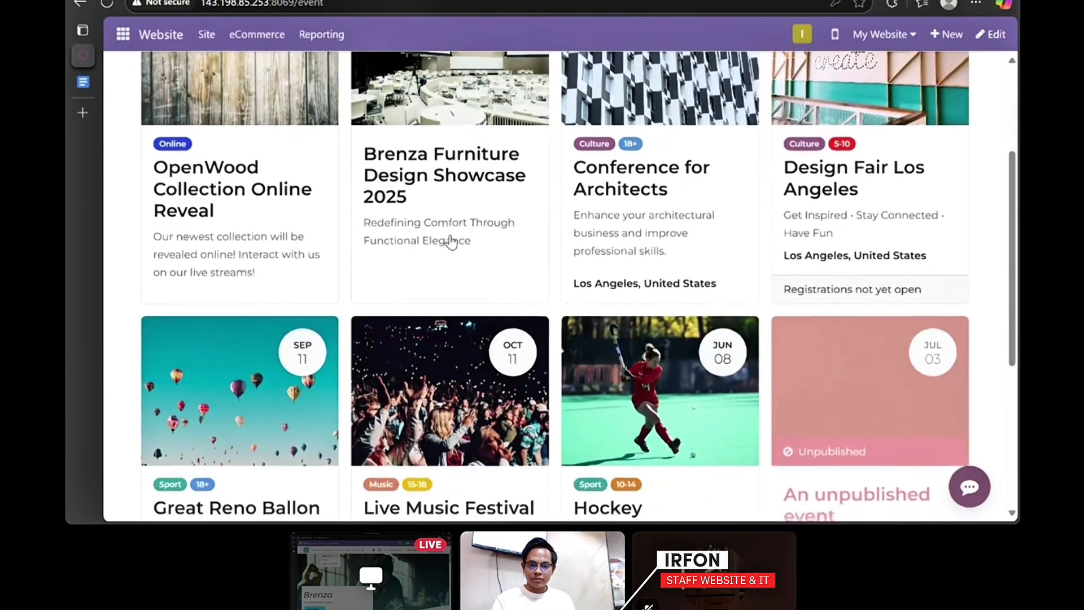
scroll(450, 241, "down", 4)
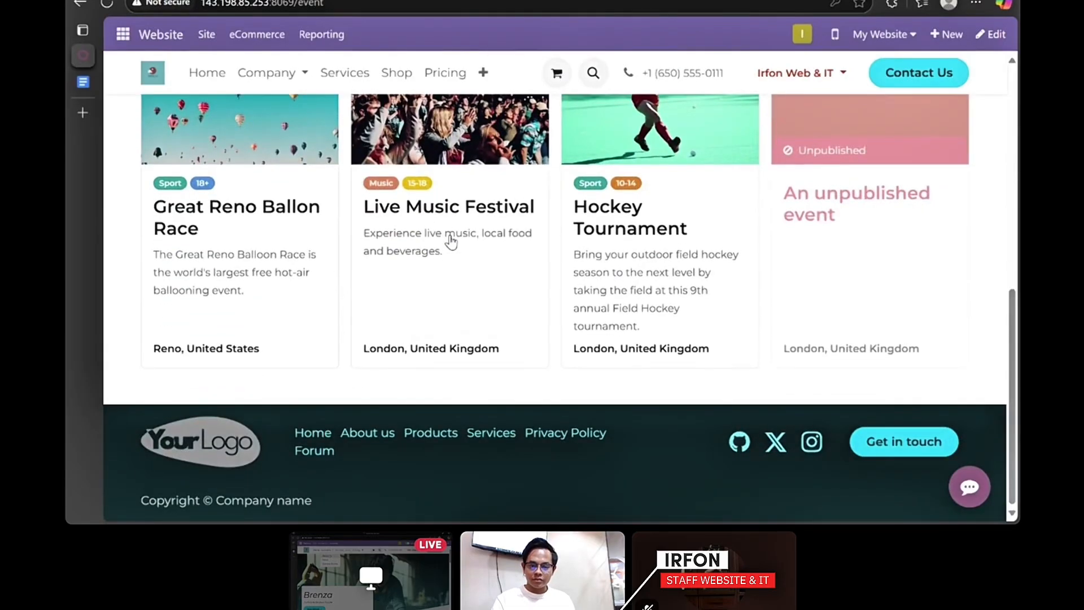
scroll(450, 242, "up", 9)
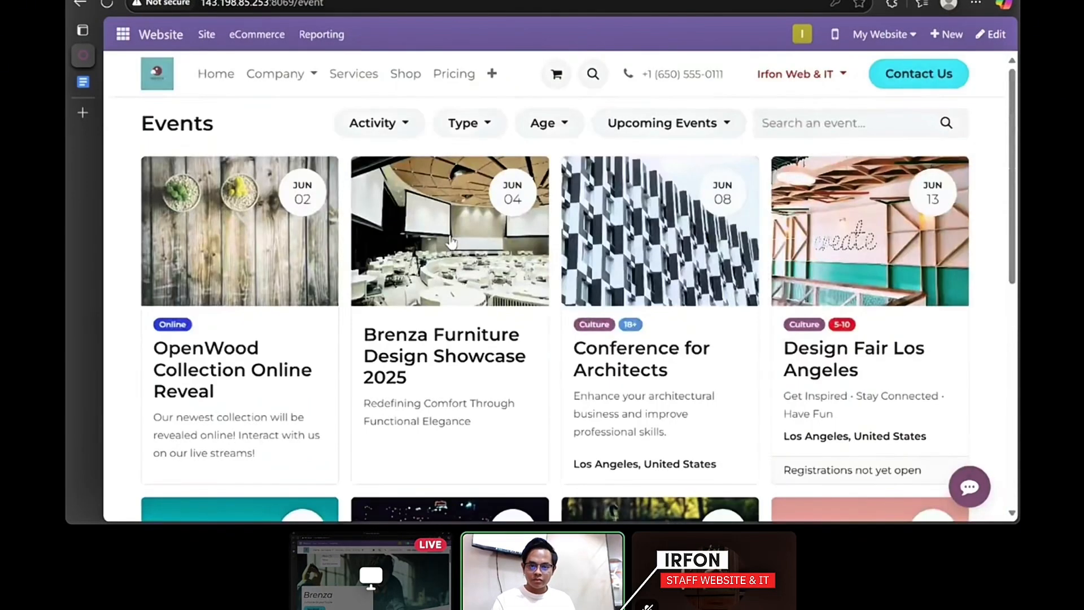
- Go to the Community Forums page via the footer's Forum link
left_click(492, 75)
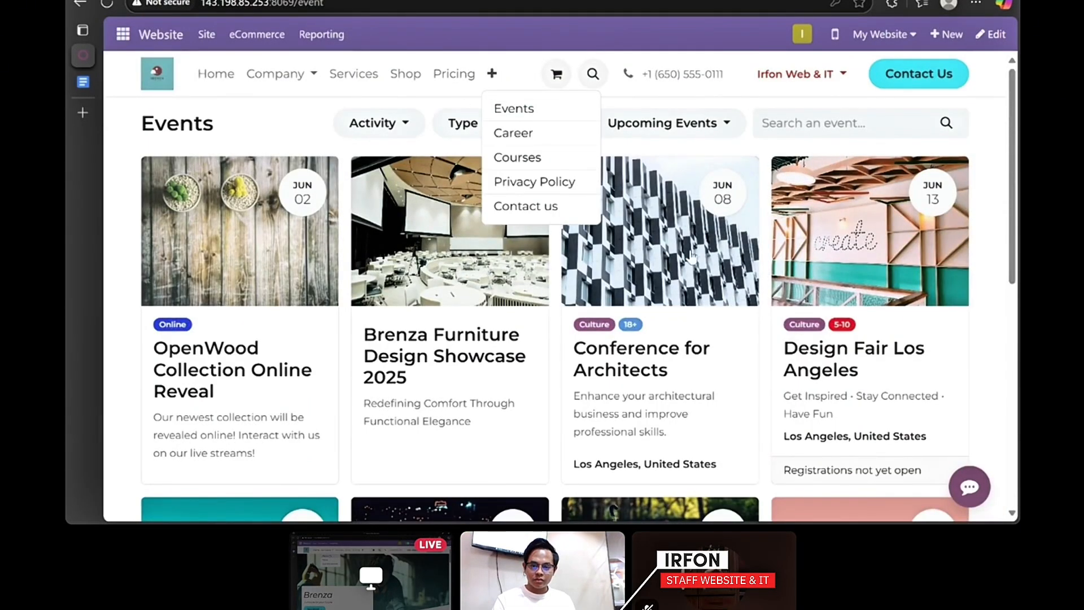
scroll(691, 257, "down", 8)
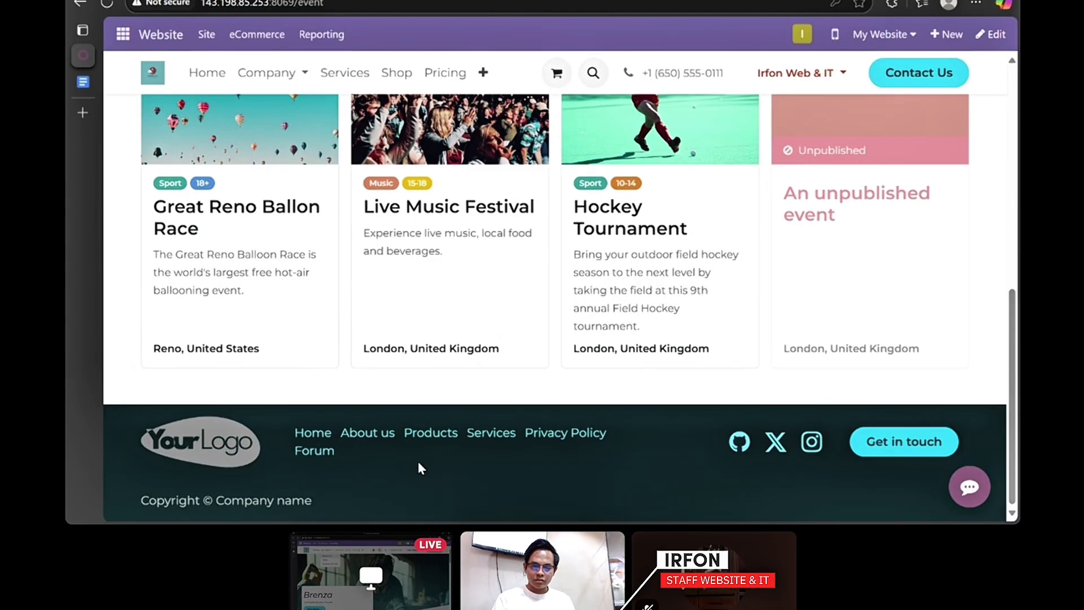
left_click(316, 450)
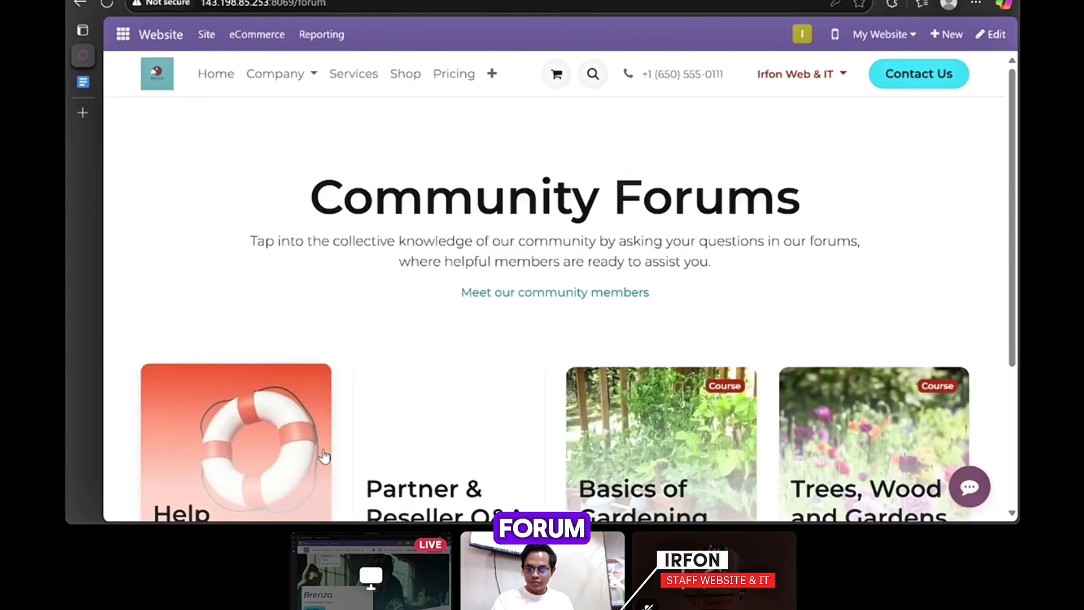
scroll(346, 364, "down", 5)
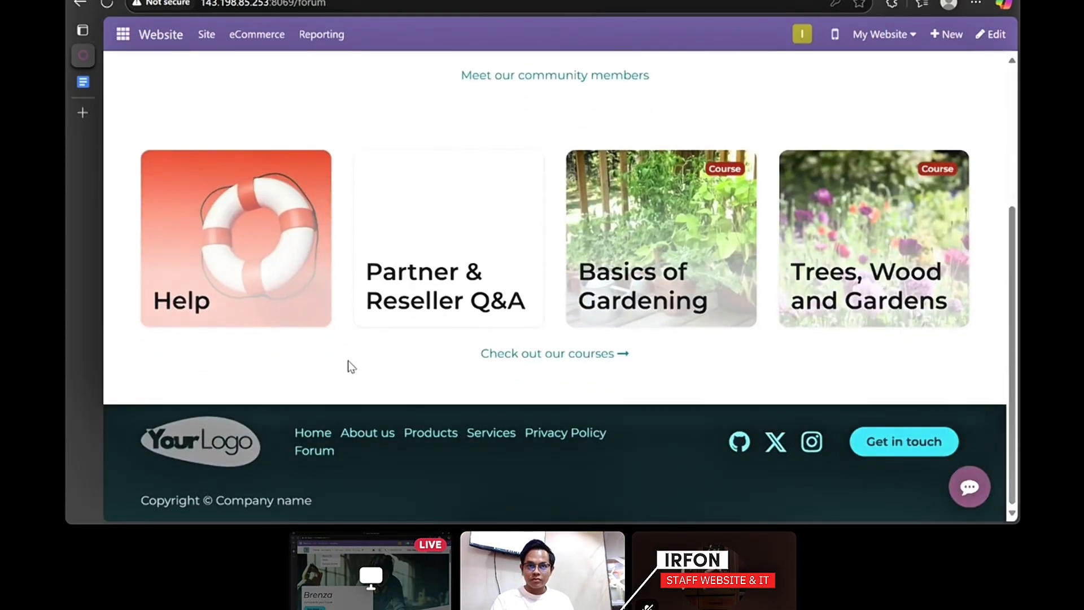
- Open the live chat to see its greeting, then close the chat window
scroll(348, 361, "up", 4)
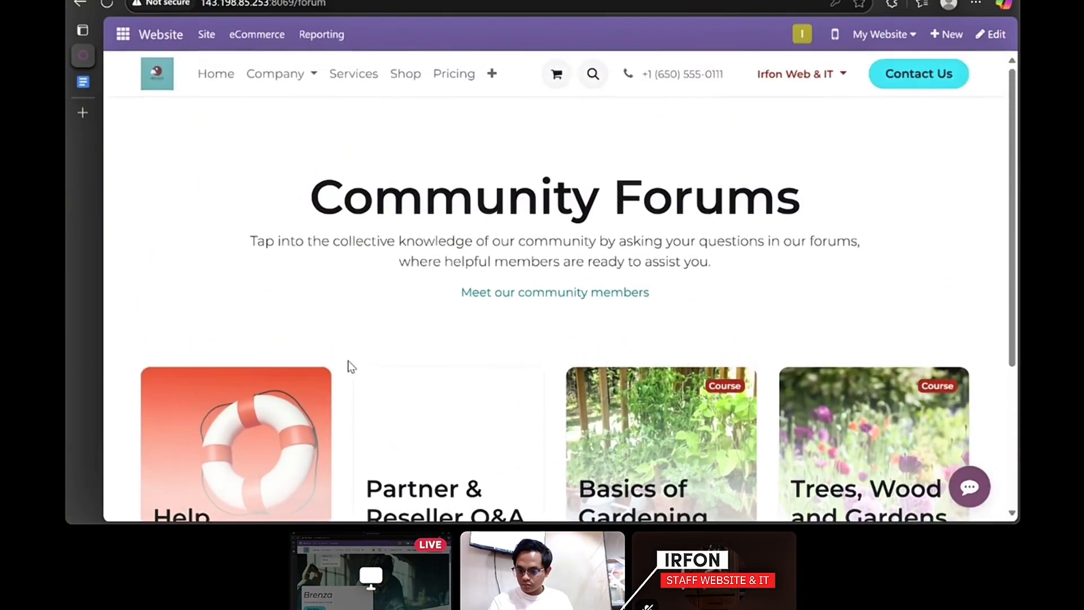
scroll(363, 302, "down", 4)
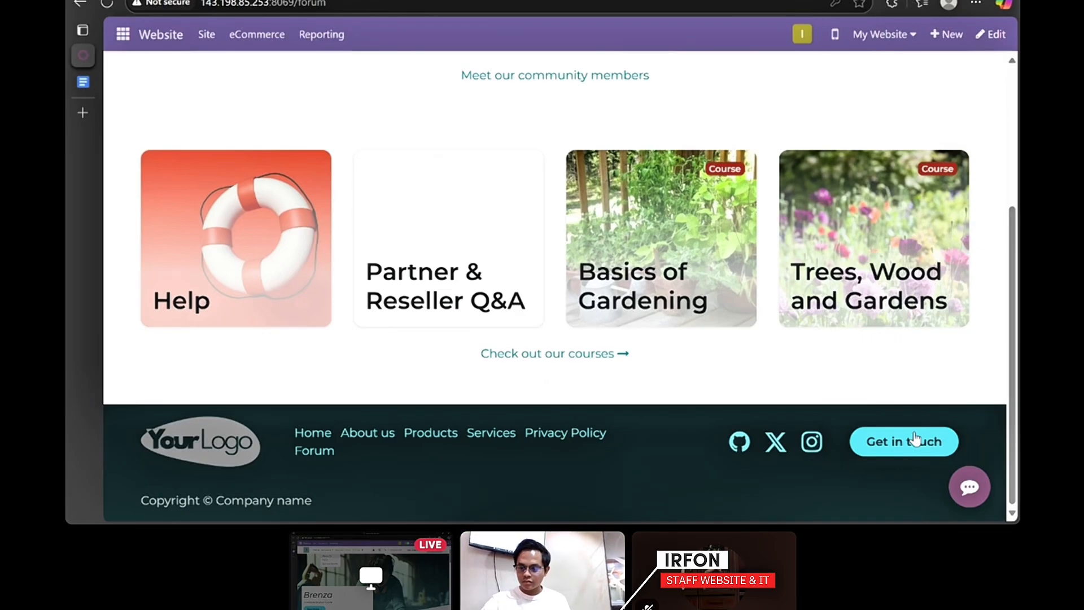
left_click(971, 488)
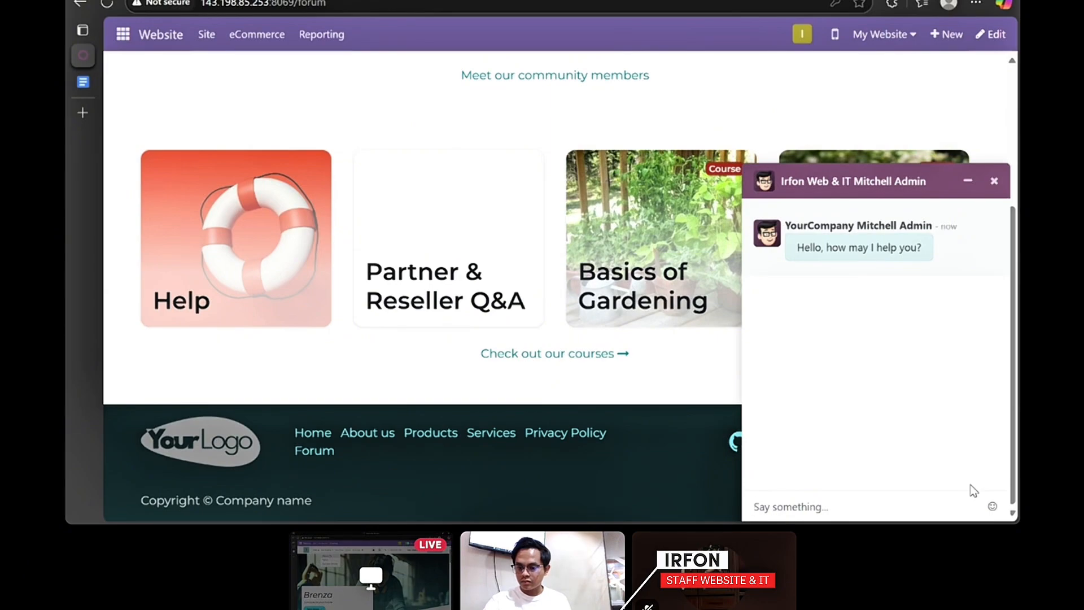
left_click(994, 182)
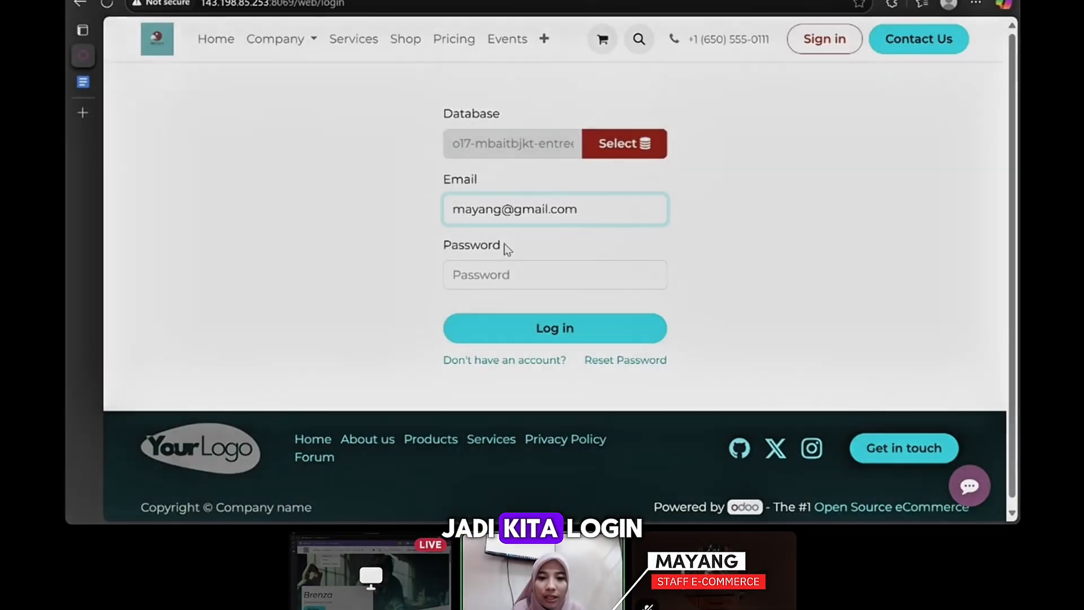
- Sign in by entering the e-commerce staff user's password
left_click(503, 275)
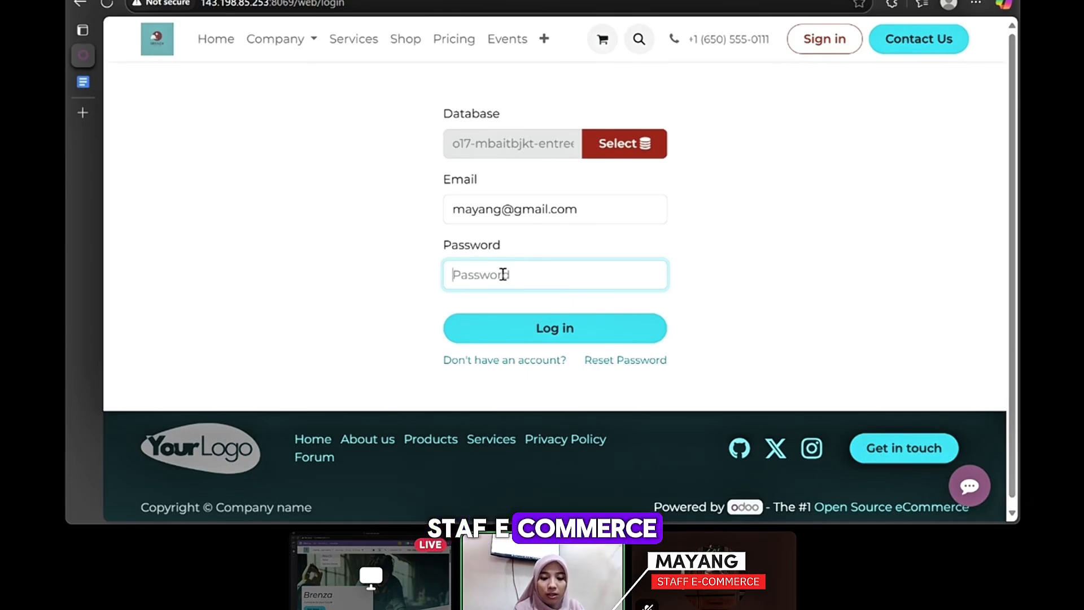
type("12345")
key("Return")
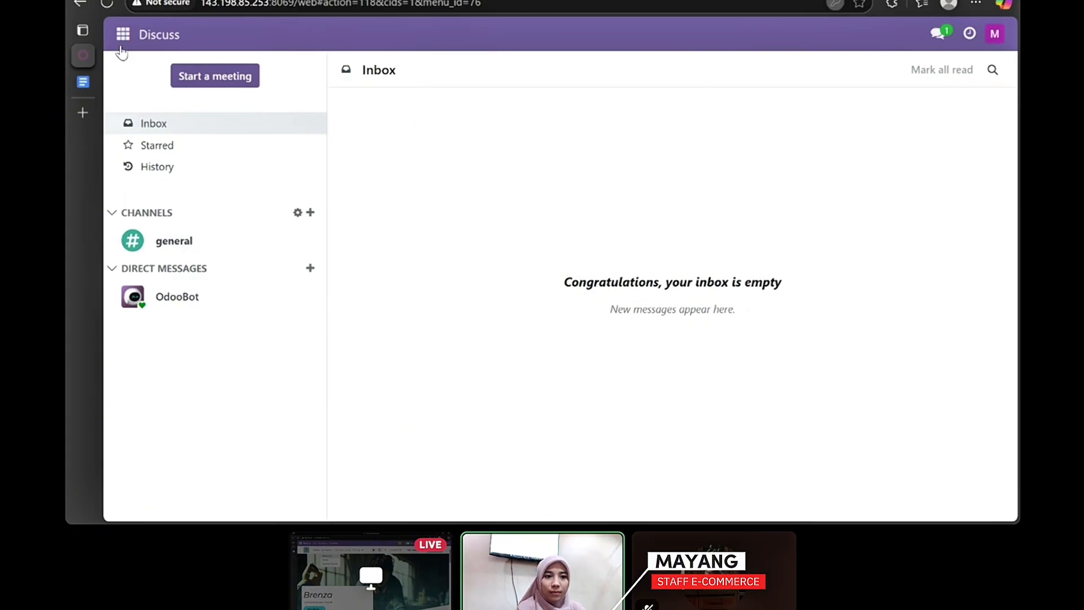
- Switch to the Website app and bring up its eCommerce menu
left_click(123, 35)
left_click(139, 208)
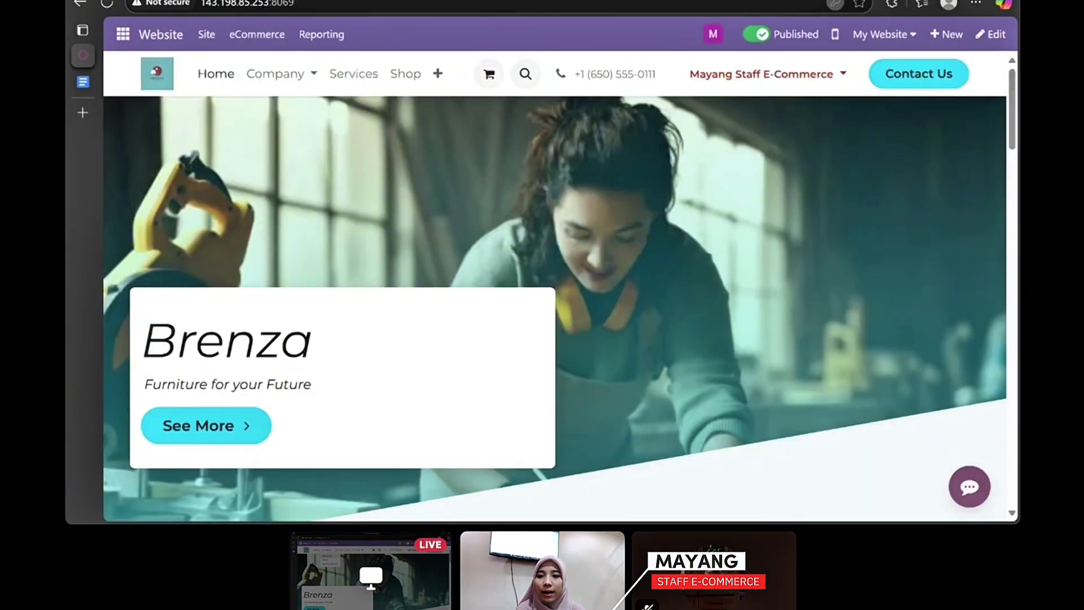
left_click(249, 37)
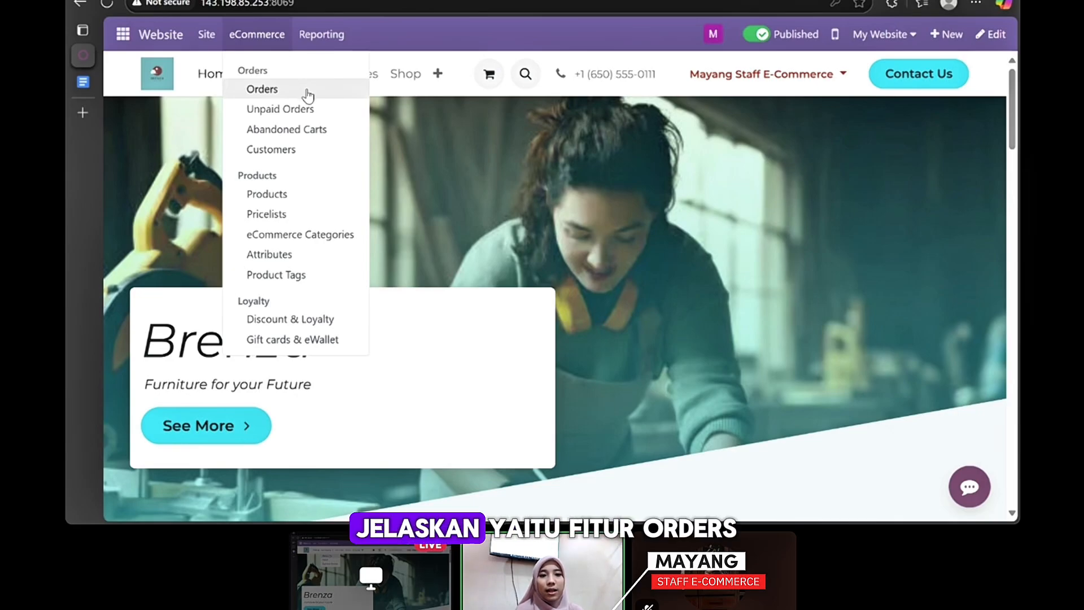
- Review the website Orders list, back out of a new quotation, then open eCommerce > Products
left_click(307, 89)
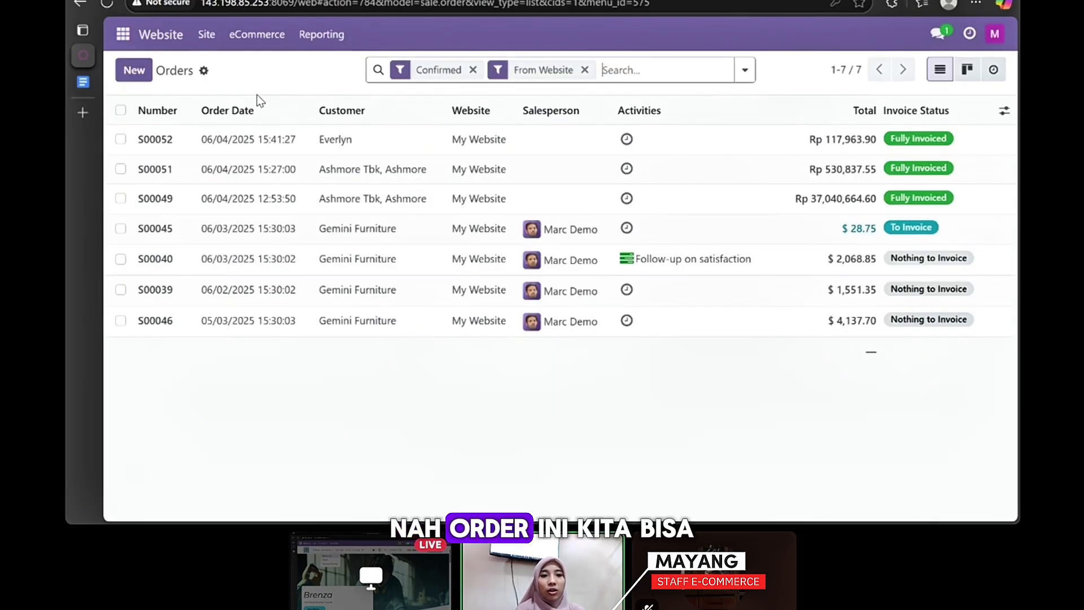
left_click(151, 78)
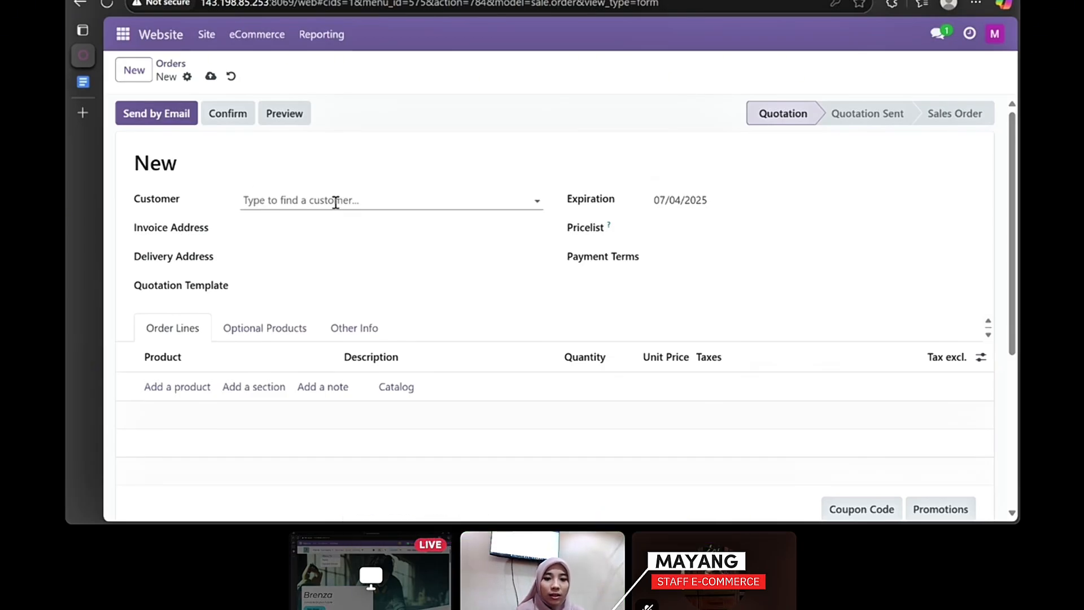
left_click(168, 67)
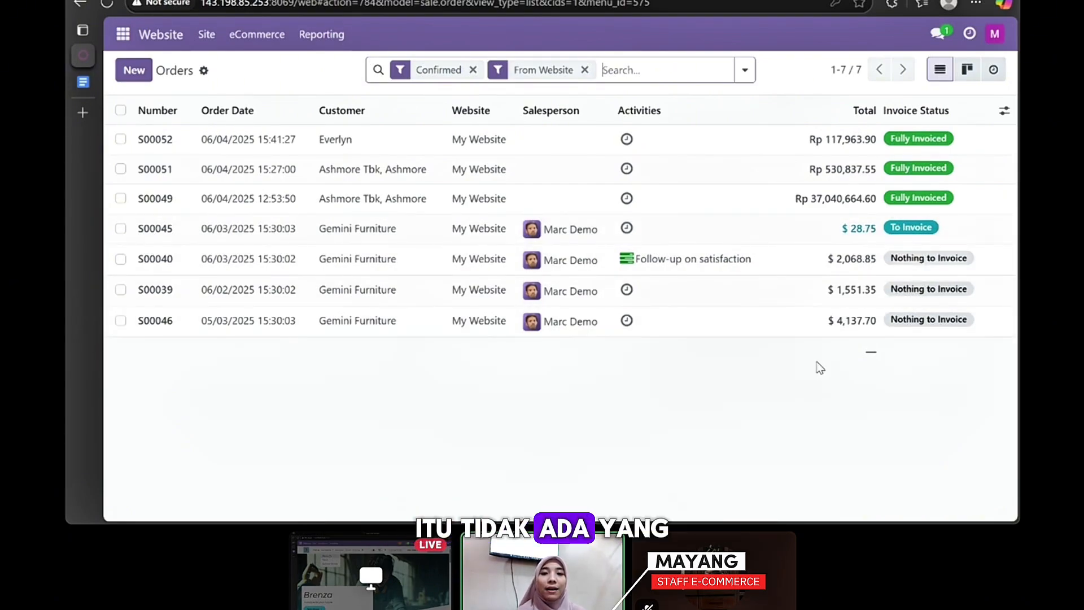
left_click(242, 36)
left_click(265, 196)
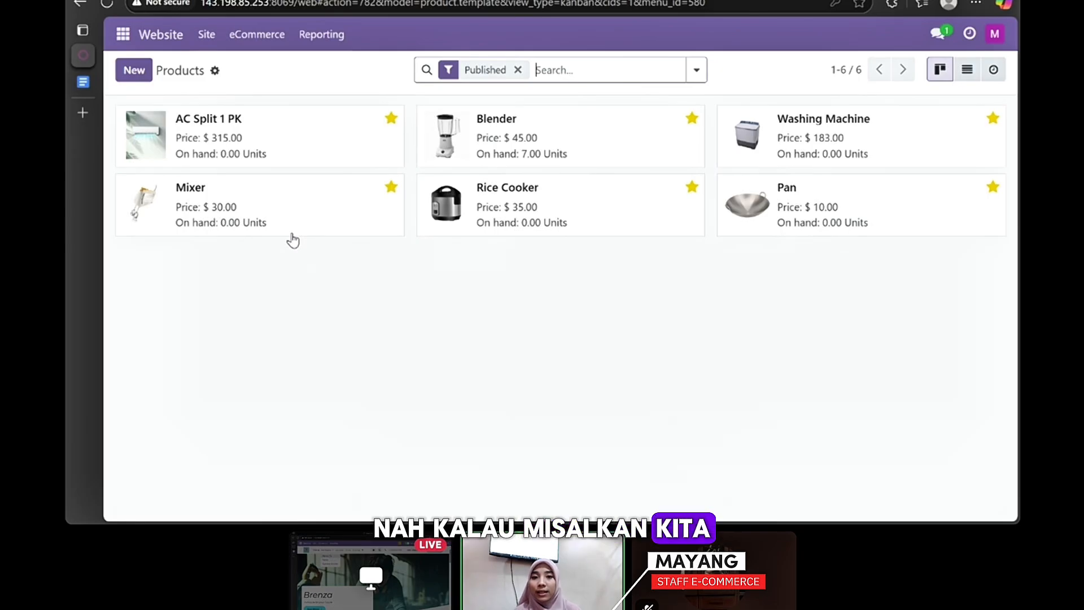
- Start a Storable Product with a vendor line, then discard it and return to Products
left_click(134, 70)
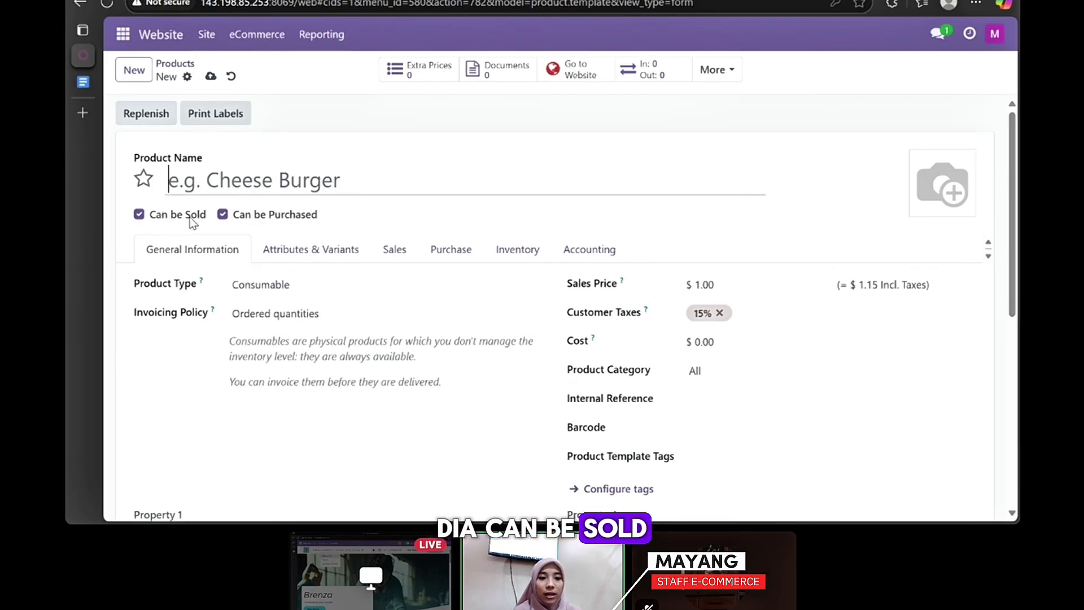
scroll(226, 224, "down", 1)
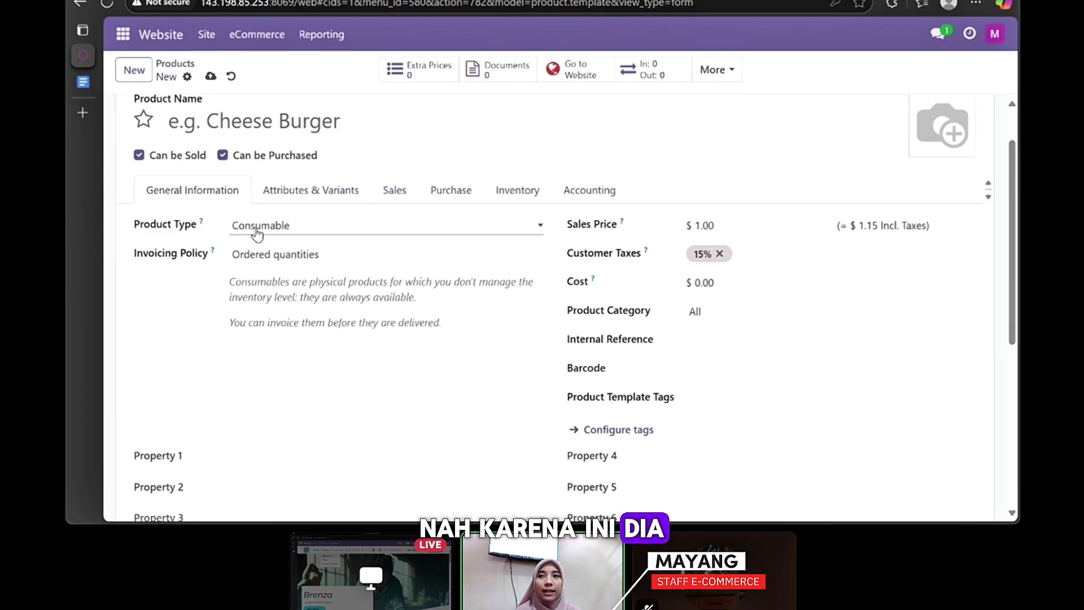
left_click(274, 282)
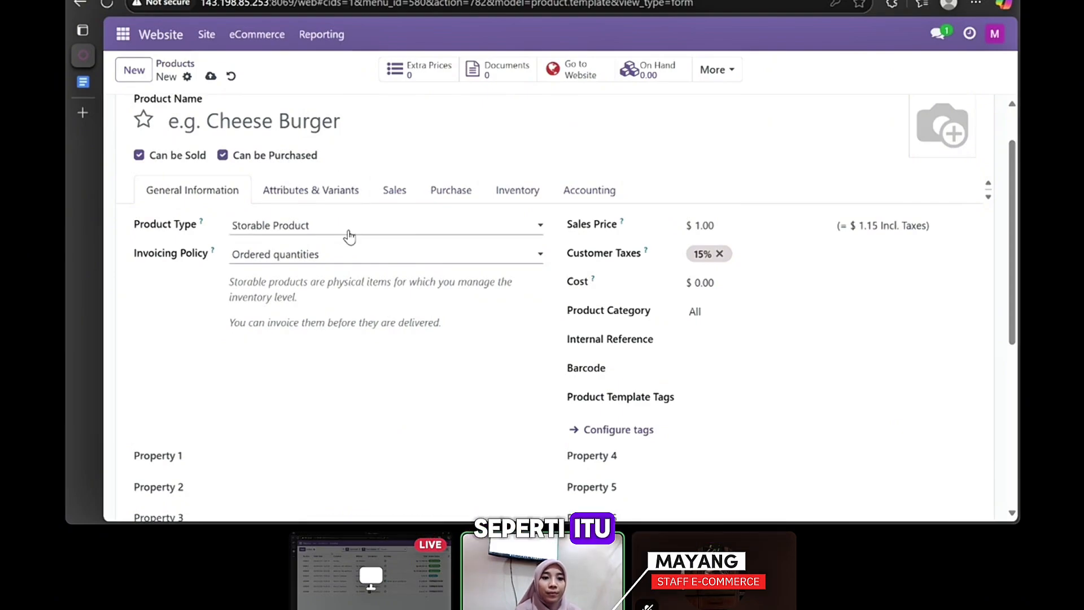
left_click(446, 191)
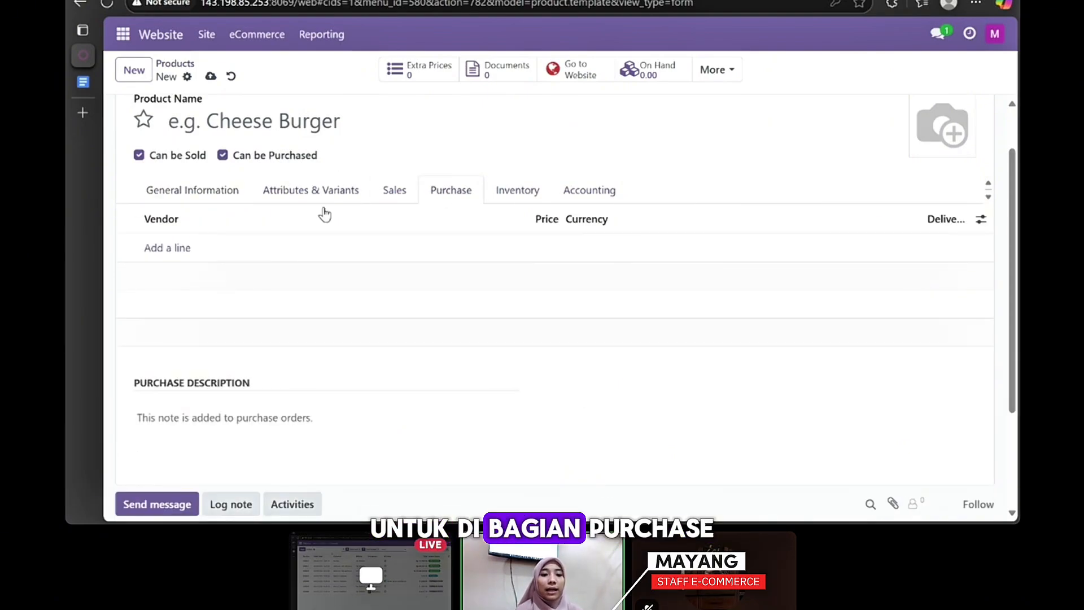
left_click(173, 249)
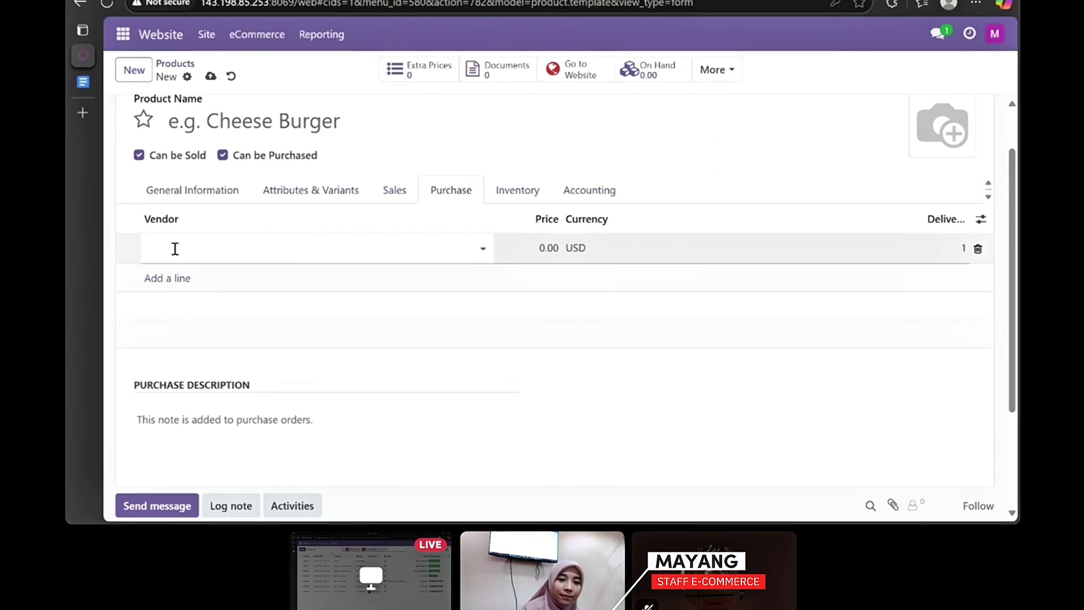
scroll(177, 136, "up", 2)
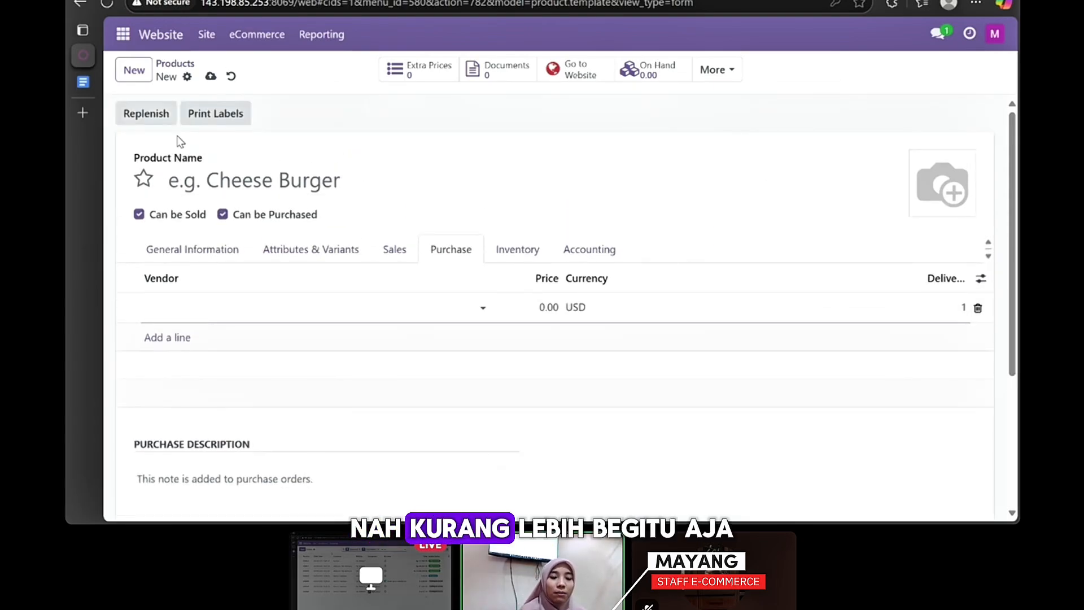
left_click(178, 65)
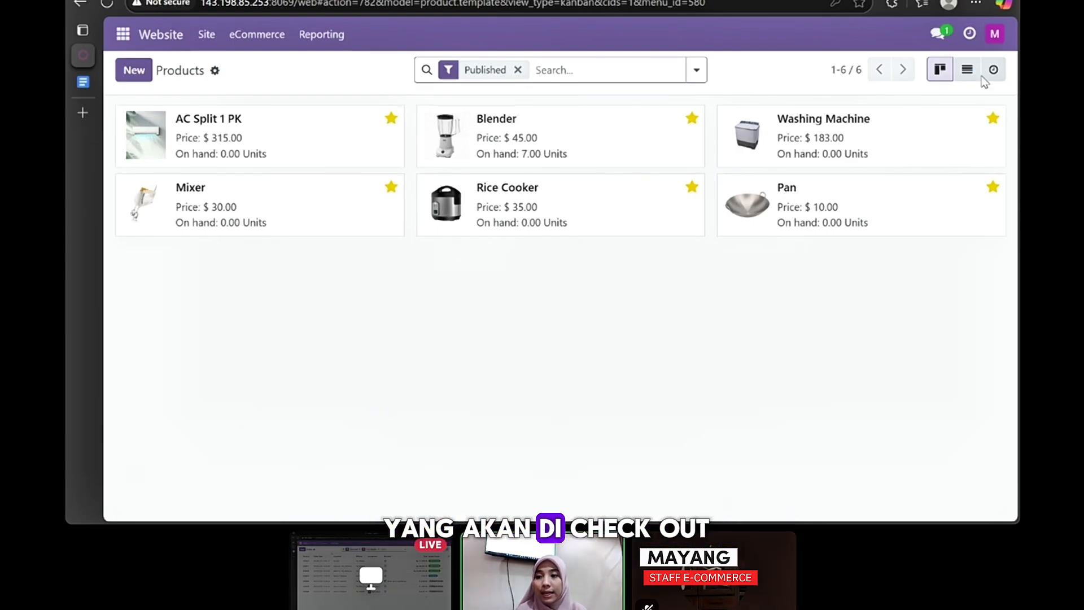
- Log out, sign in with the branch staff user's email and password, and open the Website app
left_click(988, 34)
left_click(943, 186)
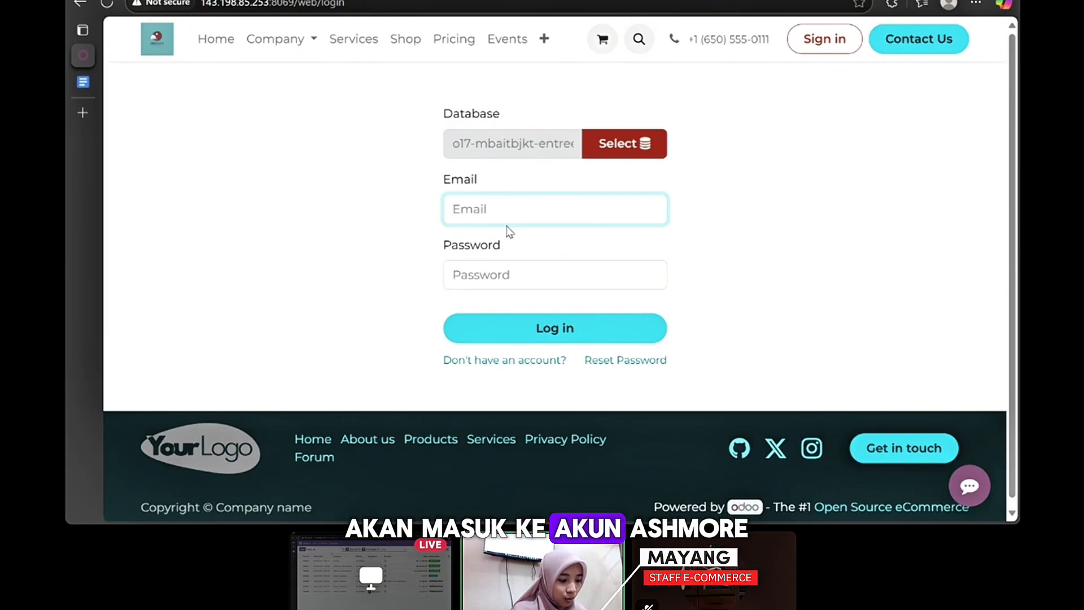
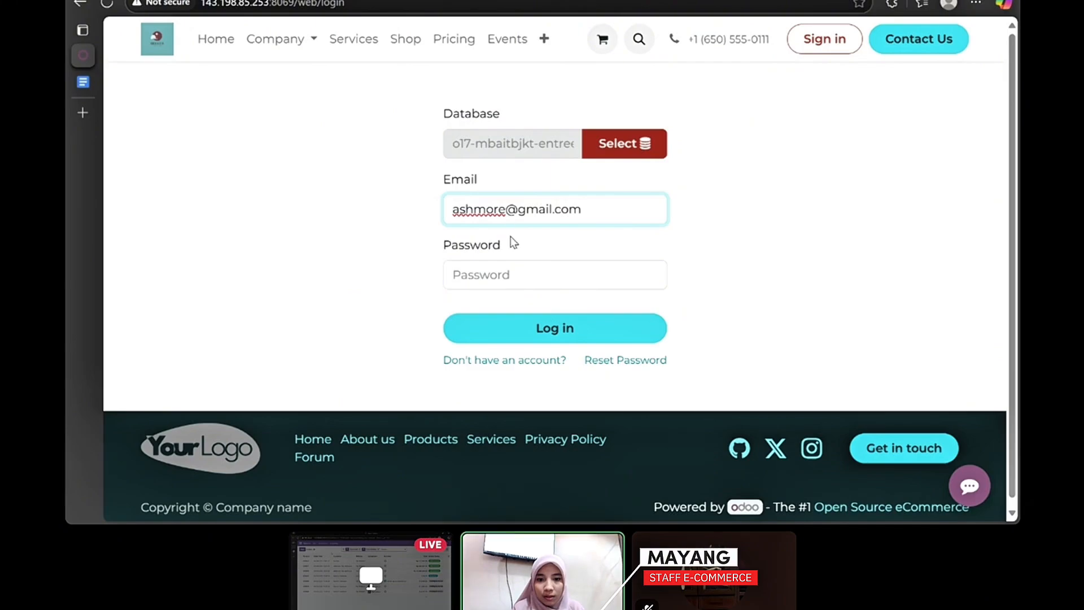
left_click(511, 274)
type("•••")
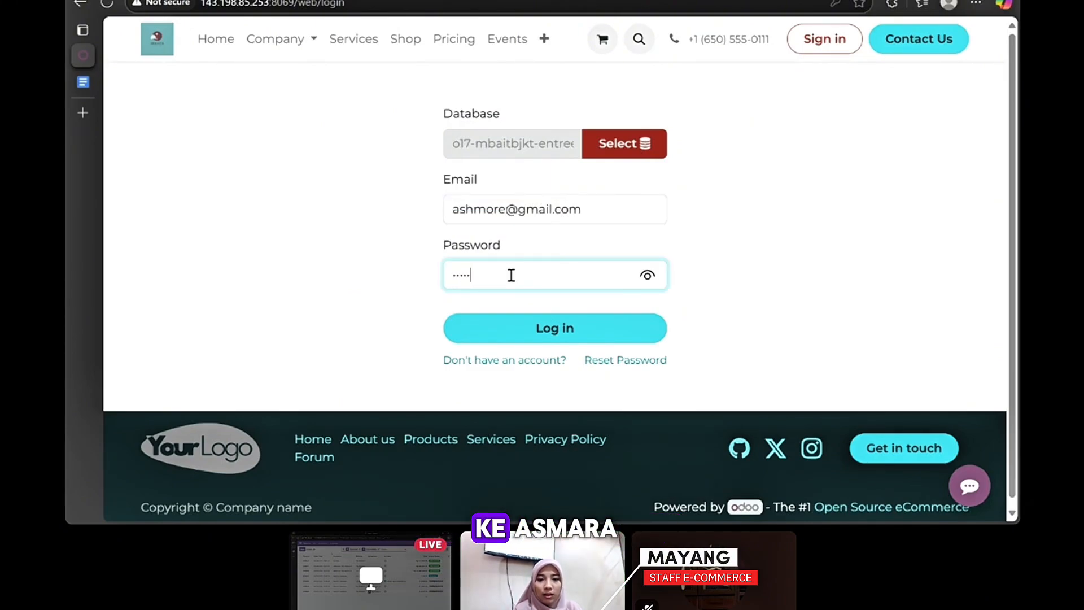
left_click(527, 333)
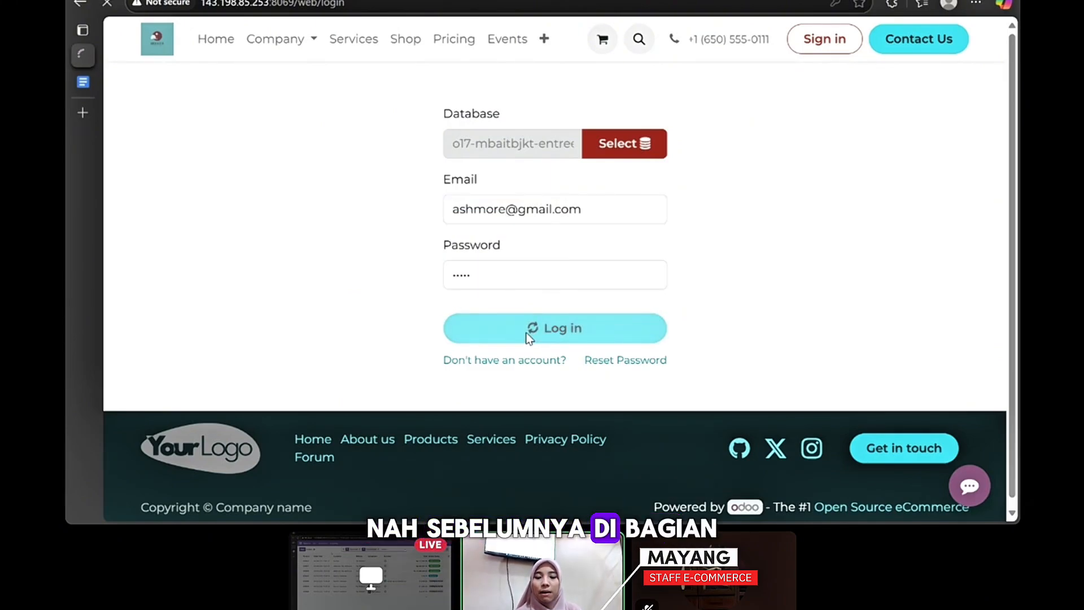
left_click(122, 34)
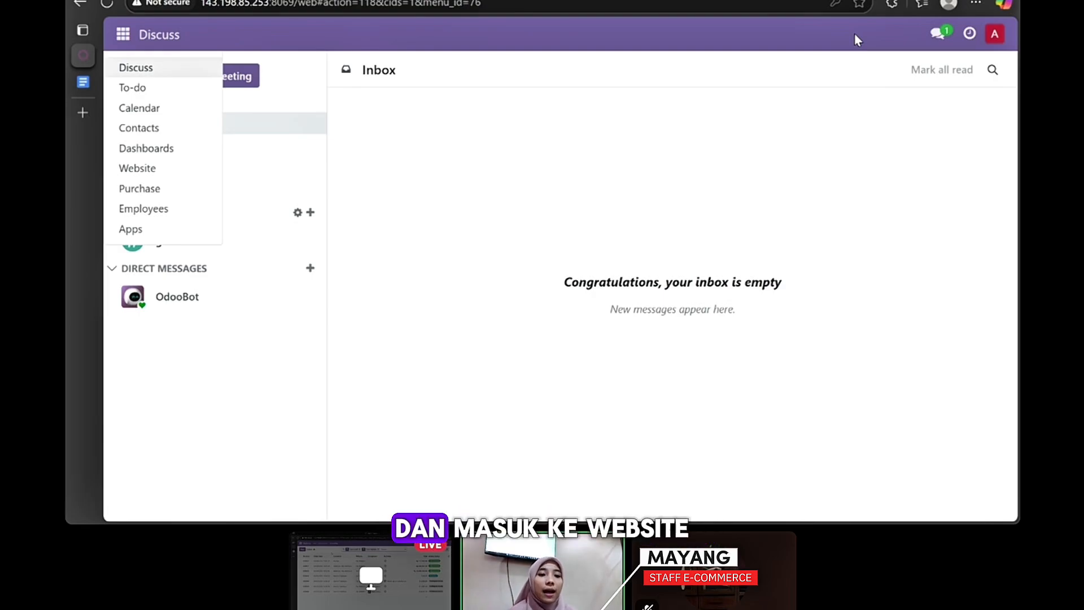
left_click(165, 169)
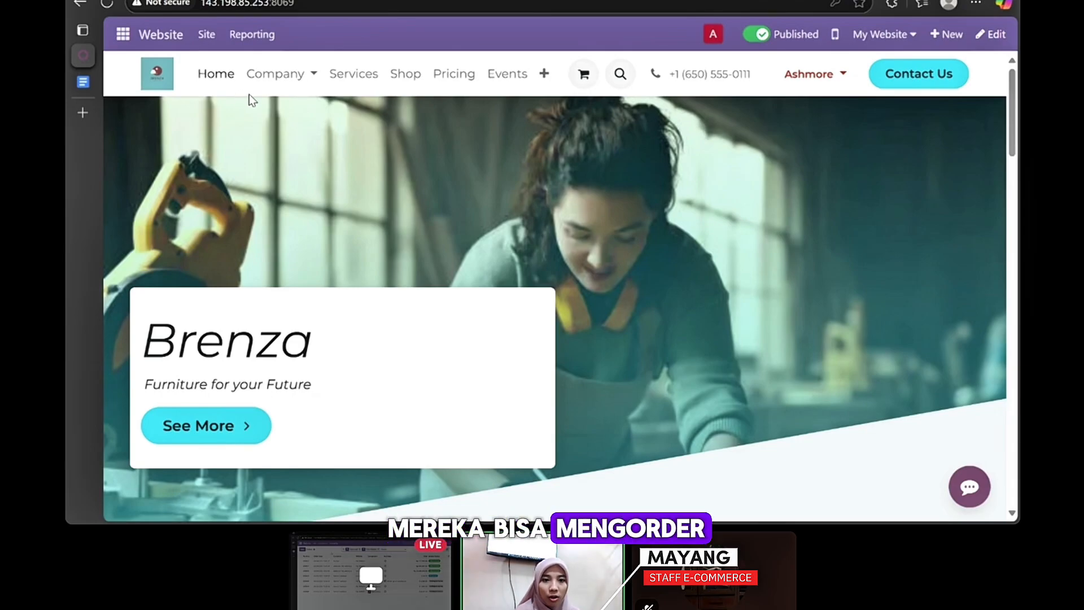
- Add 5 AC Split 1 PK units to the cart and check the cart
left_click(402, 75)
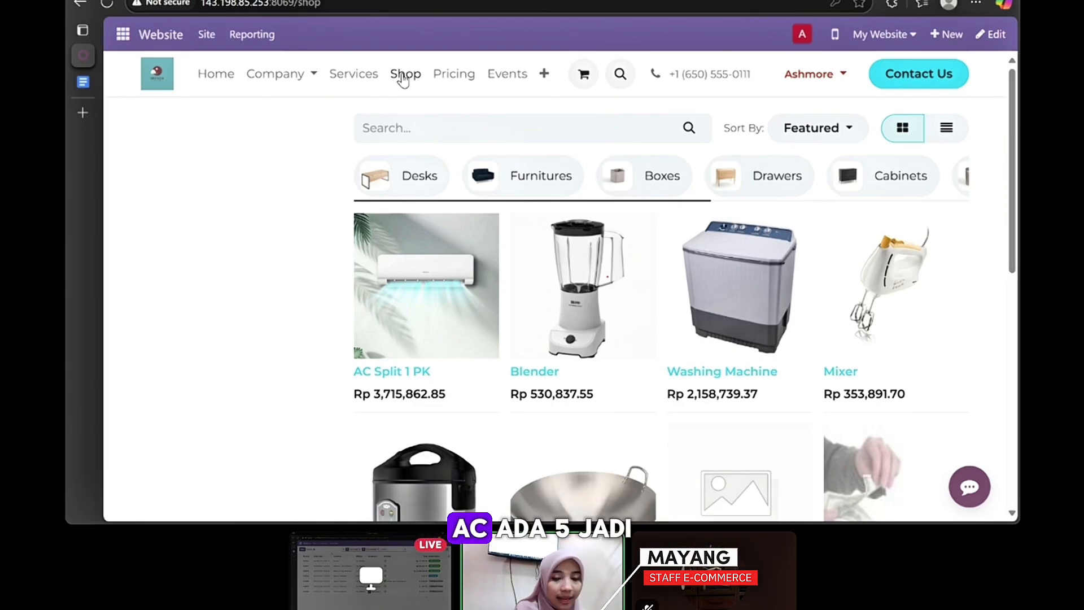
left_click(447, 293)
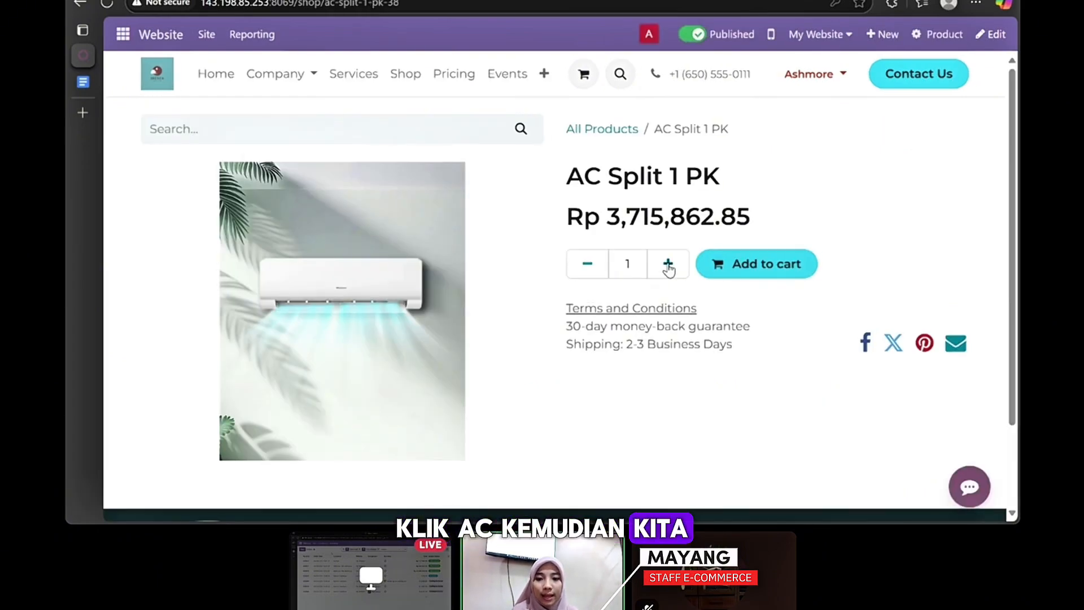
left_click(669, 264)
left_click(668, 264)
left_click(668, 264)
left_click(668, 265)
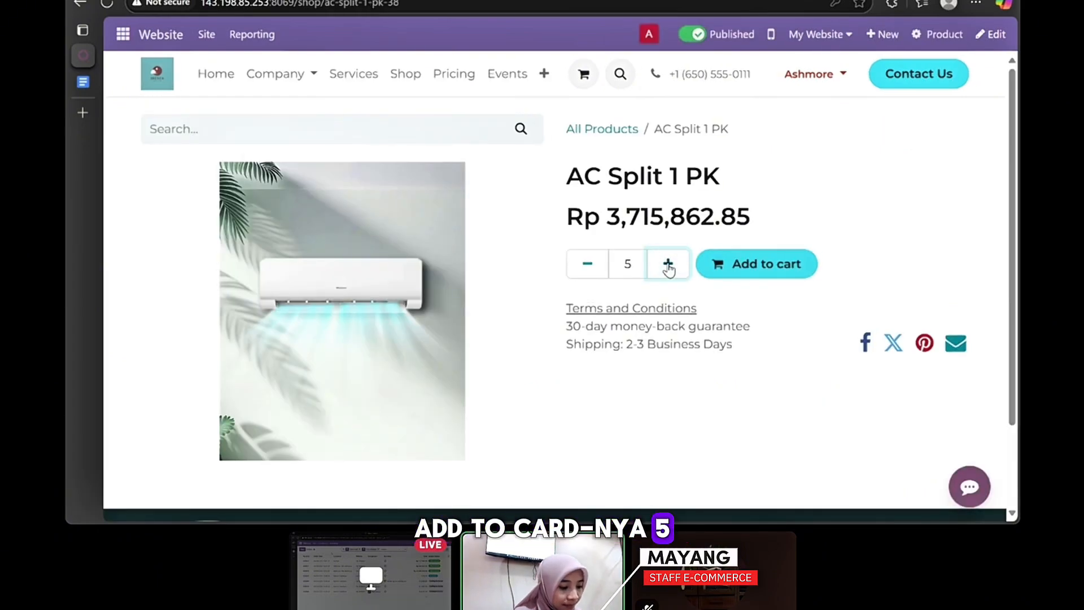
left_click(760, 265)
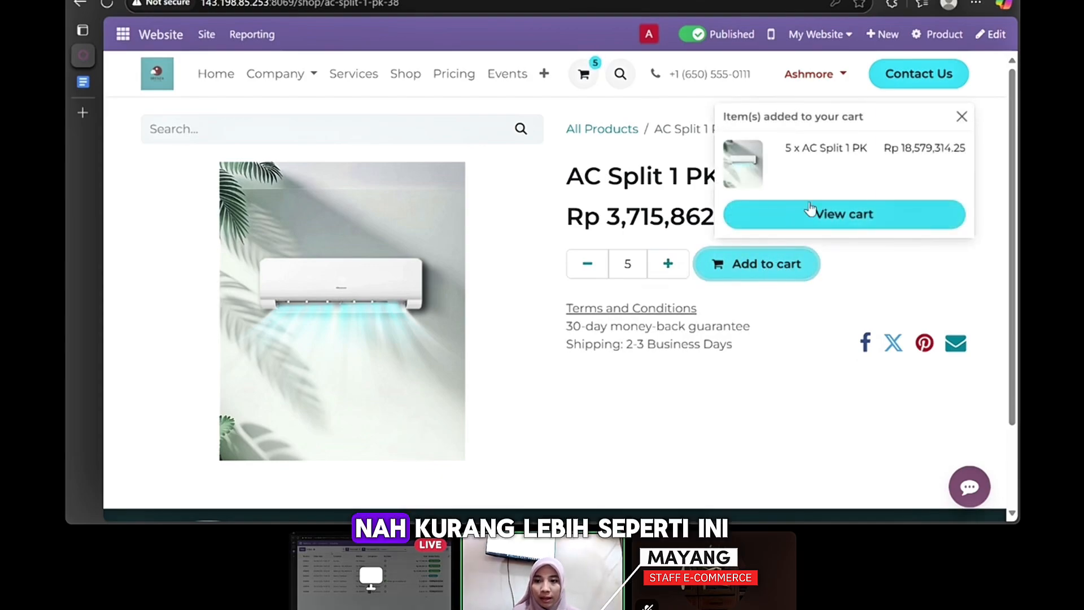
left_click(822, 215)
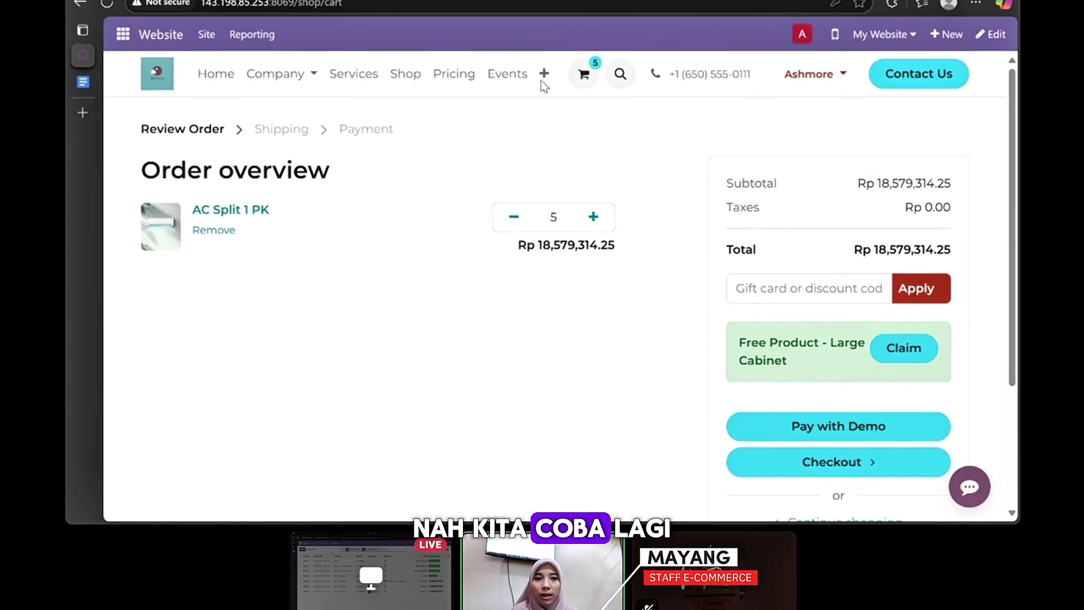
- Add 3 Washing Machines to the cart
left_click(80, 4)
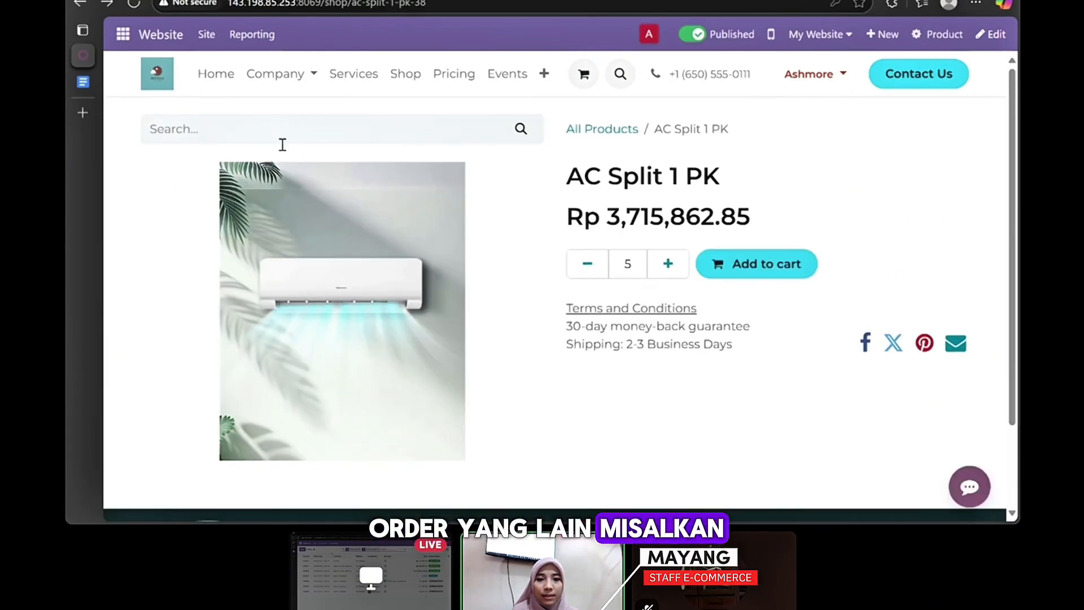
left_click(79, 4)
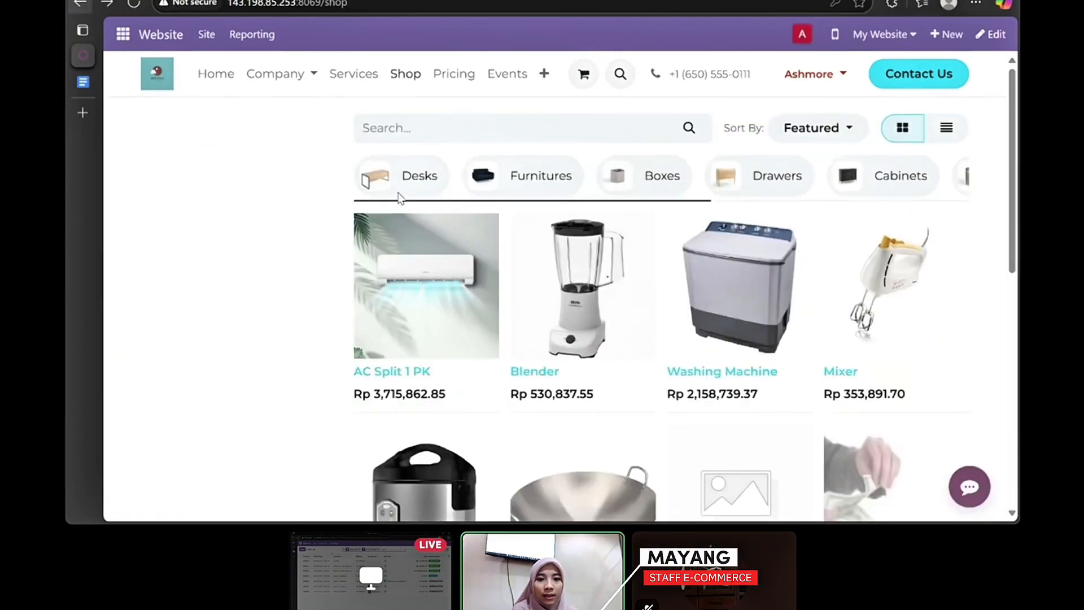
left_click(435, 134)
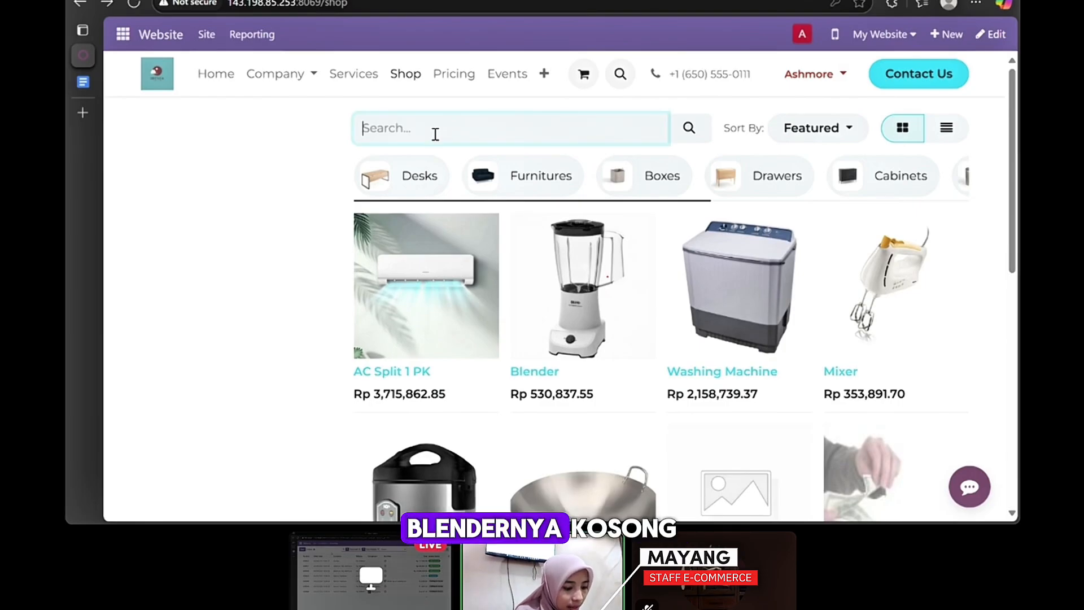
scroll(622, 341, "down", 1)
left_click(717, 264)
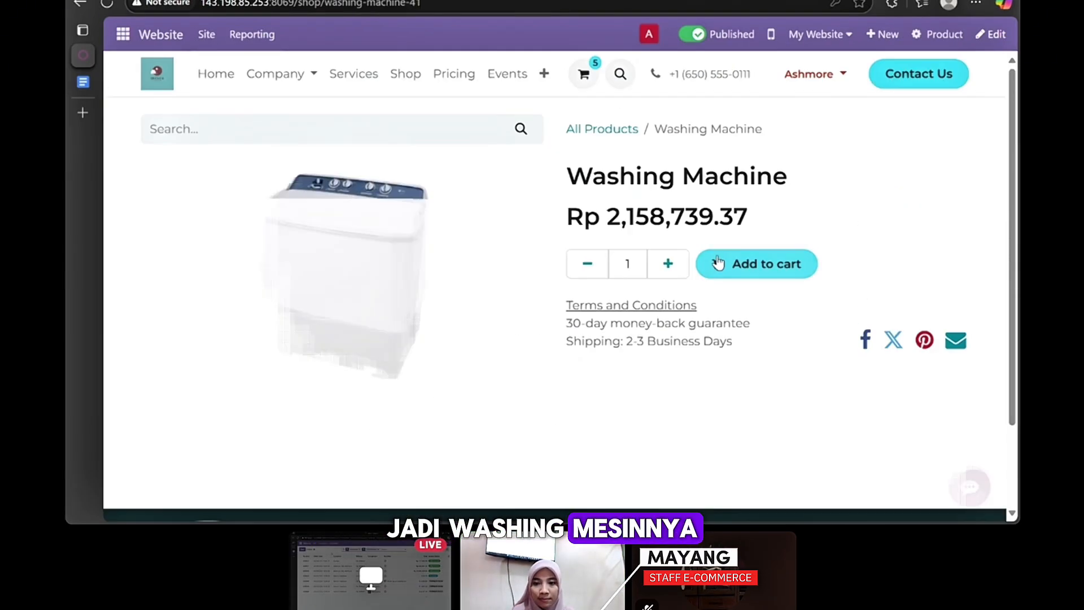
left_click(668, 263)
left_click(668, 264)
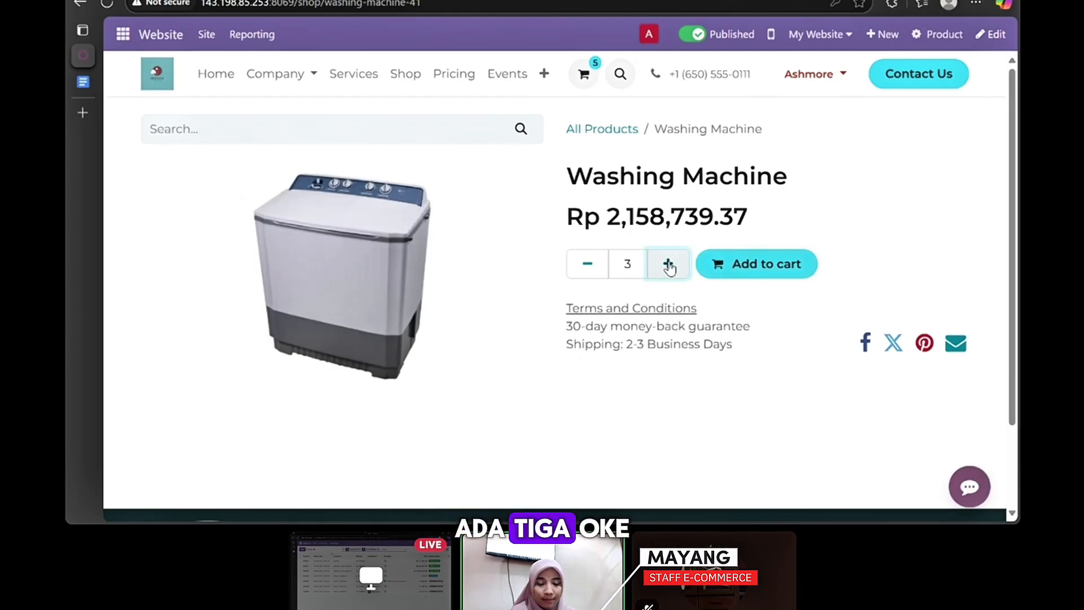
left_click(771, 262)
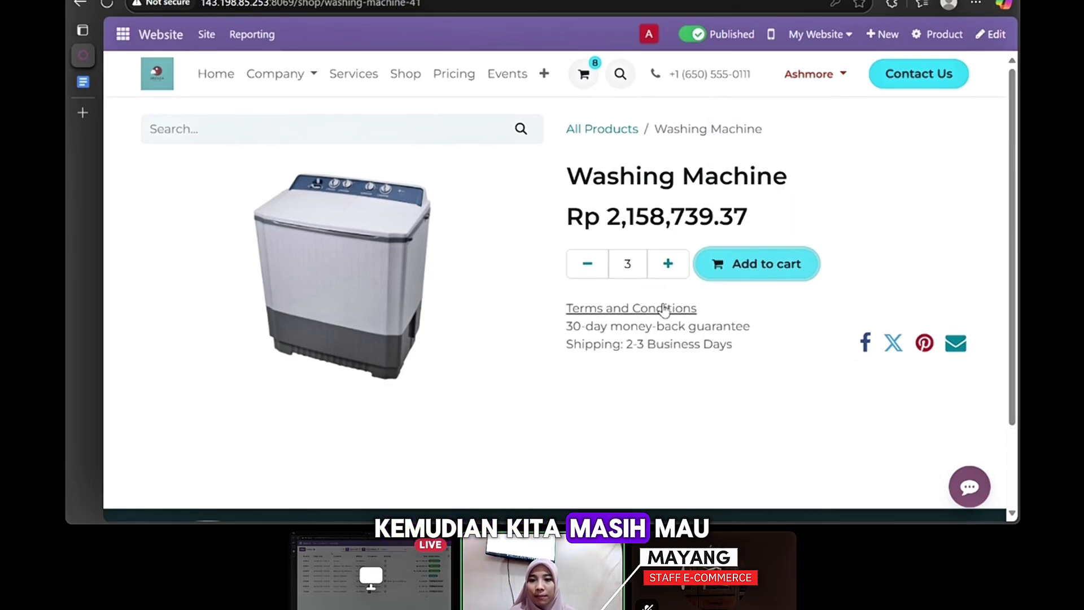
- Add 8 Rice Cookers to the cart and review the cart contents
left_click(414, 77)
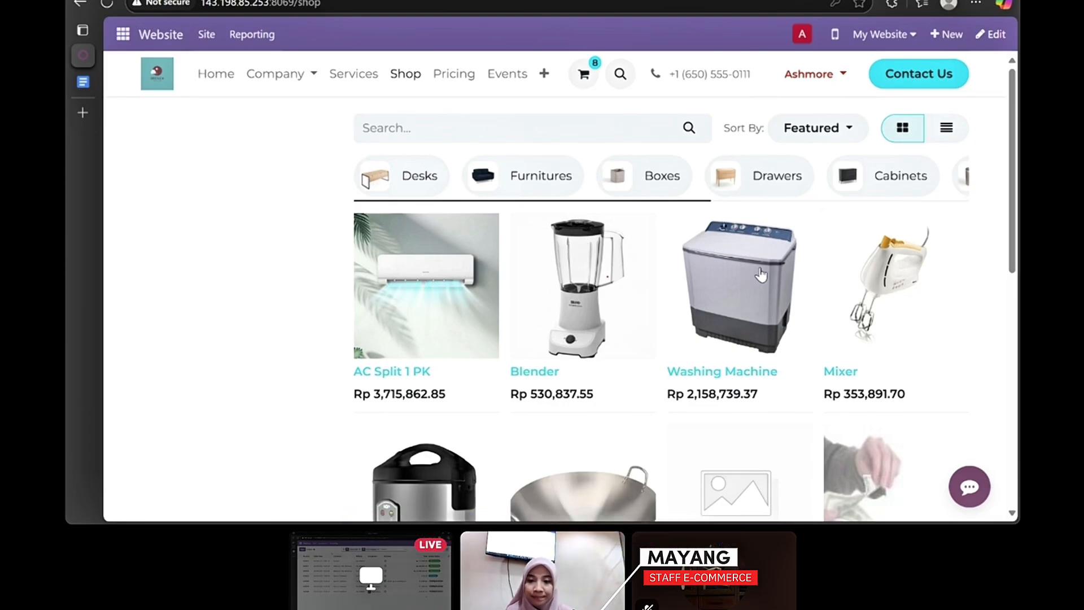
scroll(728, 361, "down", 3)
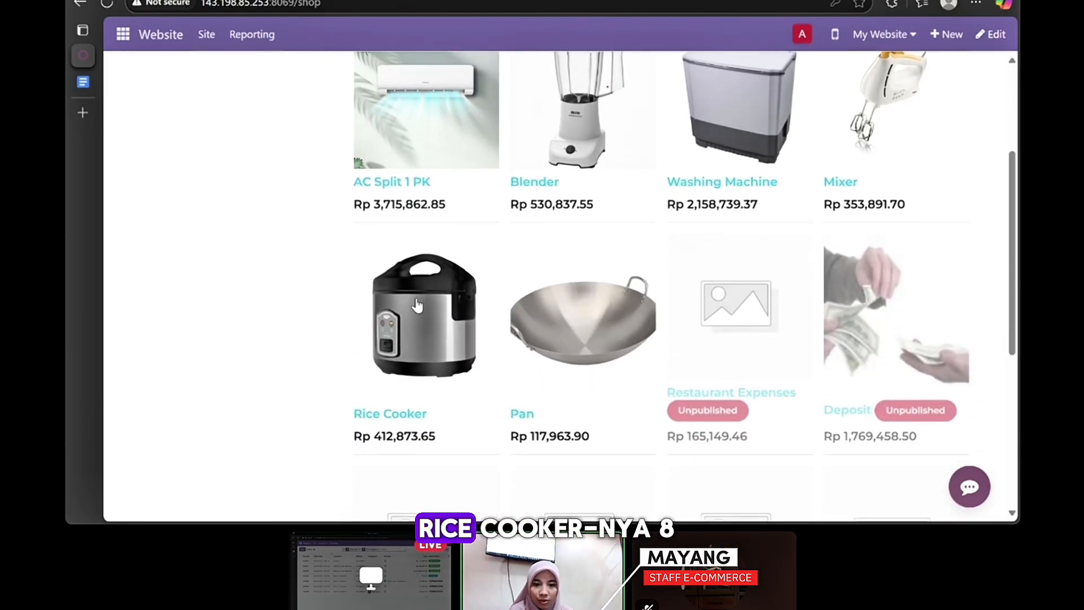
left_click(417, 304)
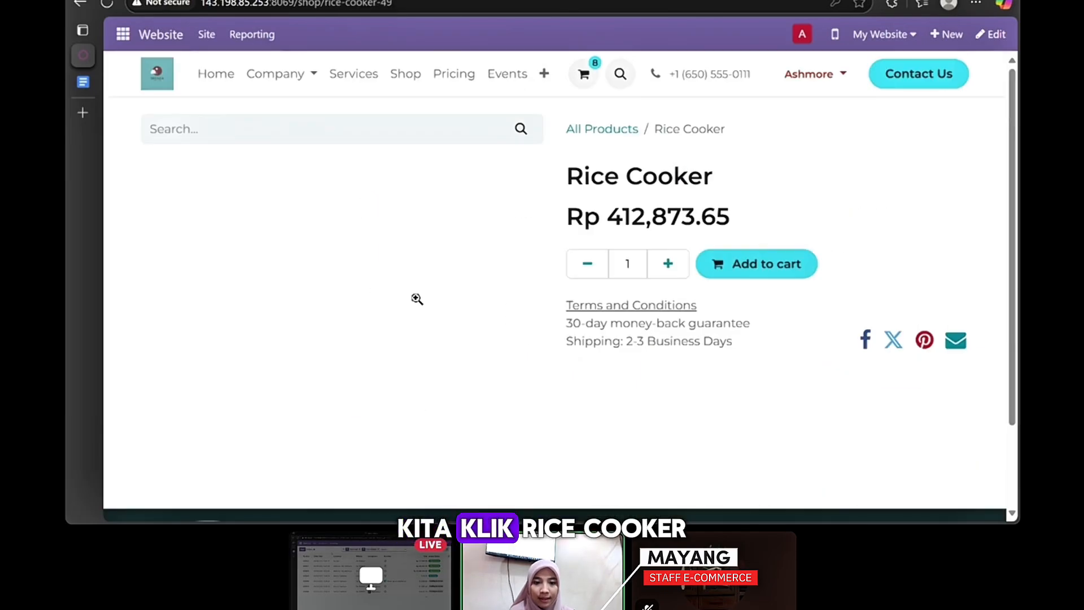
left_click(670, 264)
left_click(670, 264)
left_click(670, 264)
left_click(670, 263)
left_click(728, 264)
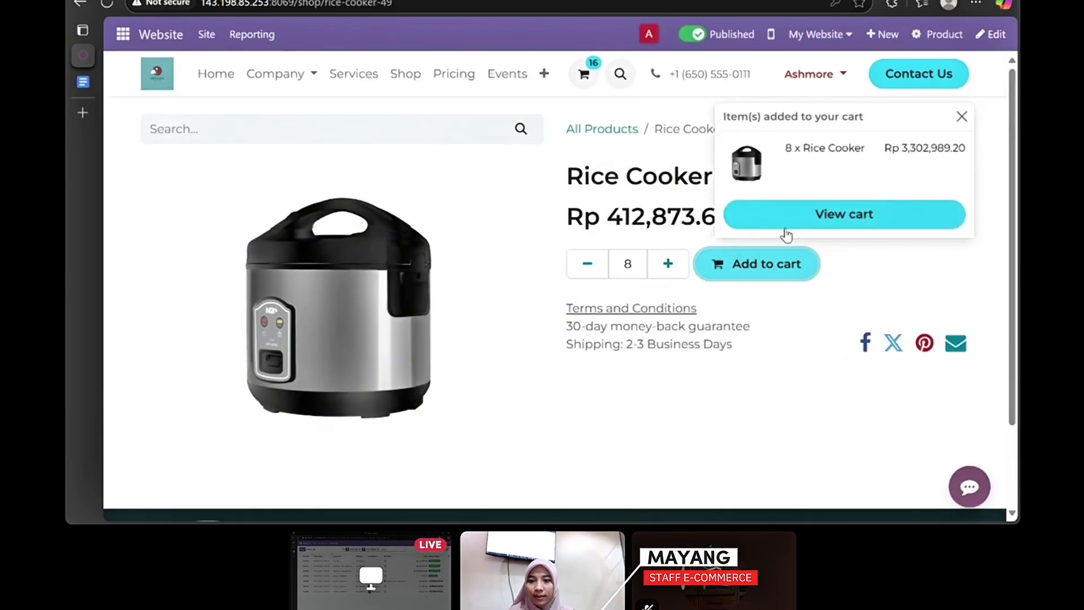
left_click(815, 213)
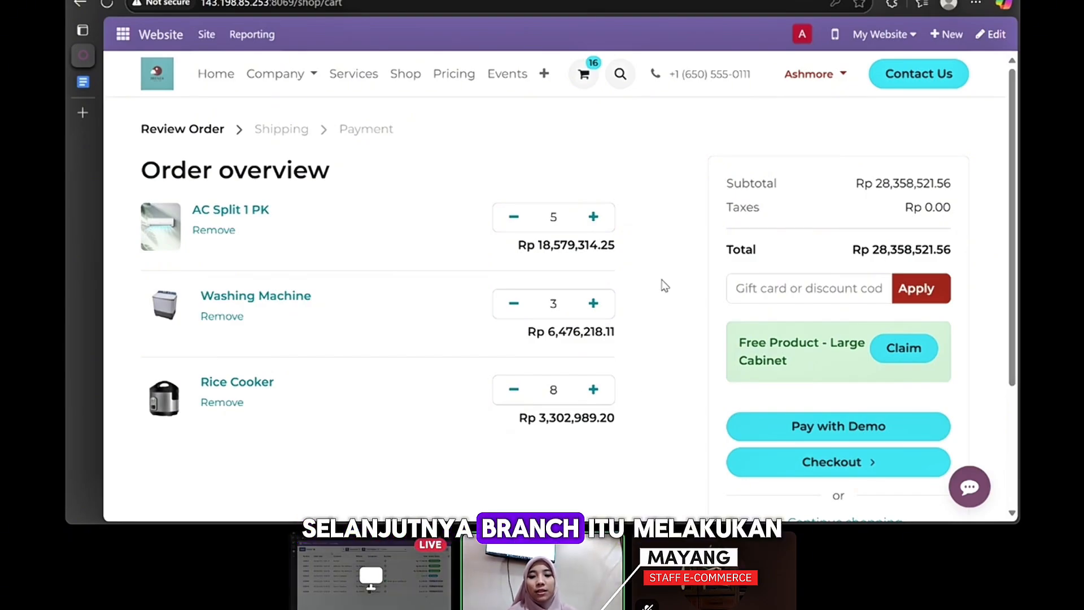
- Pay for the order with the demo express checkout and open its printable copy
left_click(809, 425)
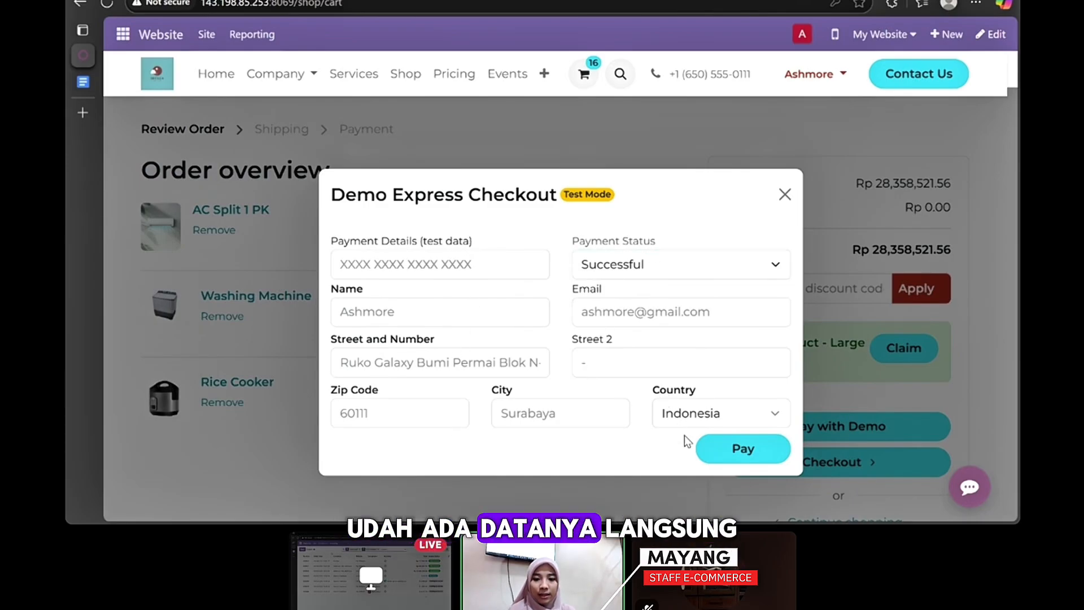
left_click(724, 443)
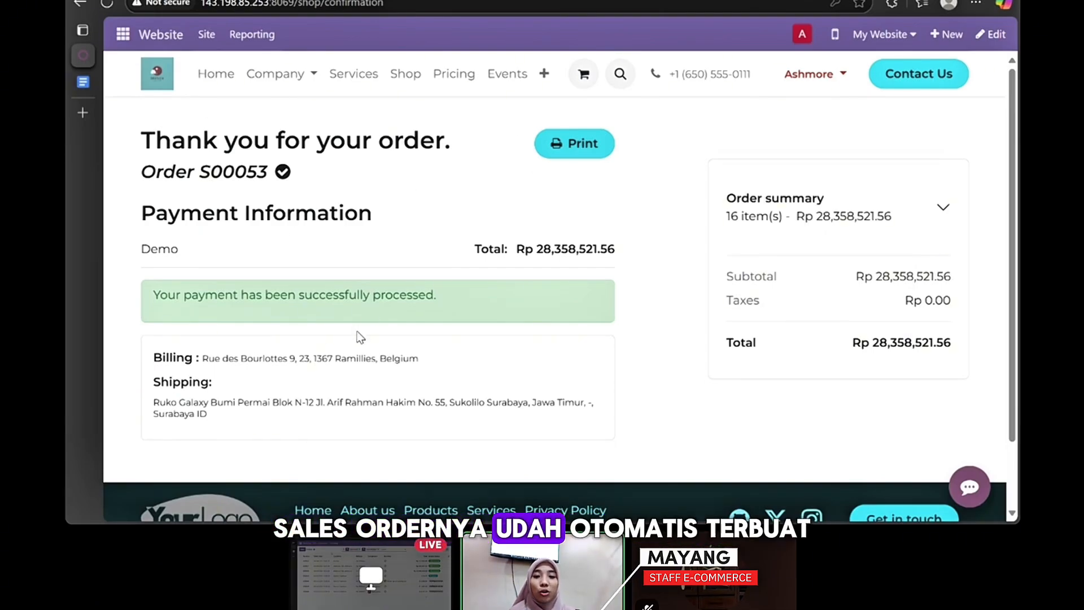
left_click(582, 146)
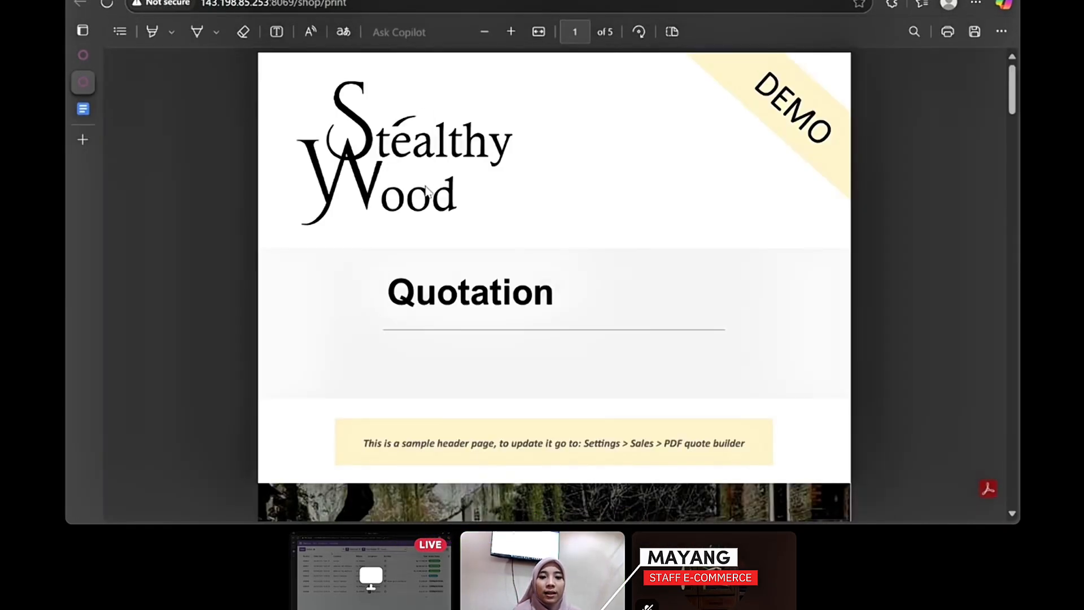
- Scroll through the printed S00053 order, then return to its confirmation page
scroll(420, 280, "down", 20)
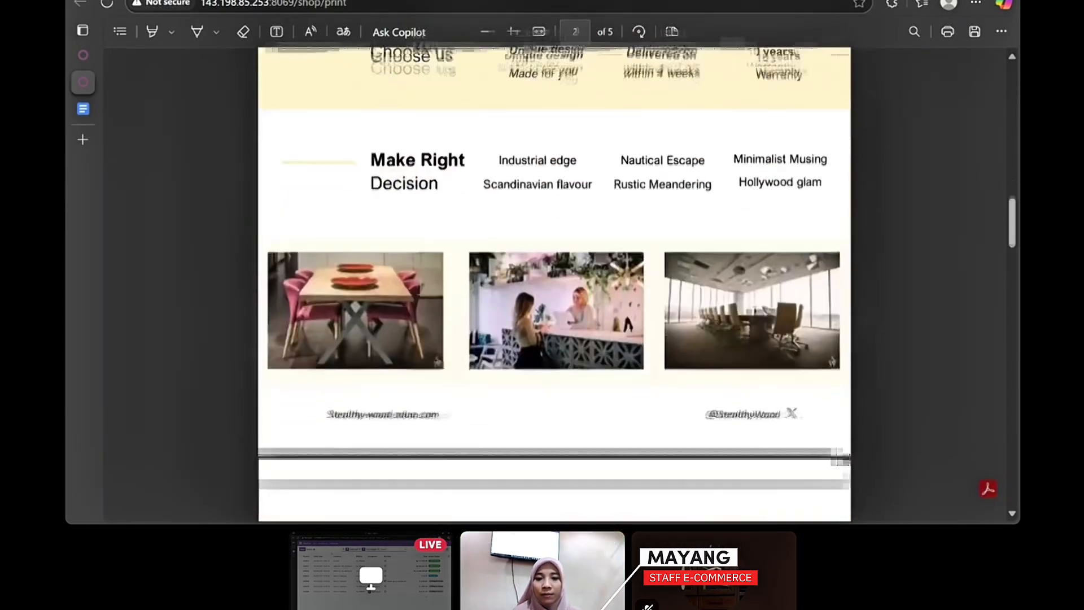
scroll(421, 280, "up", 2)
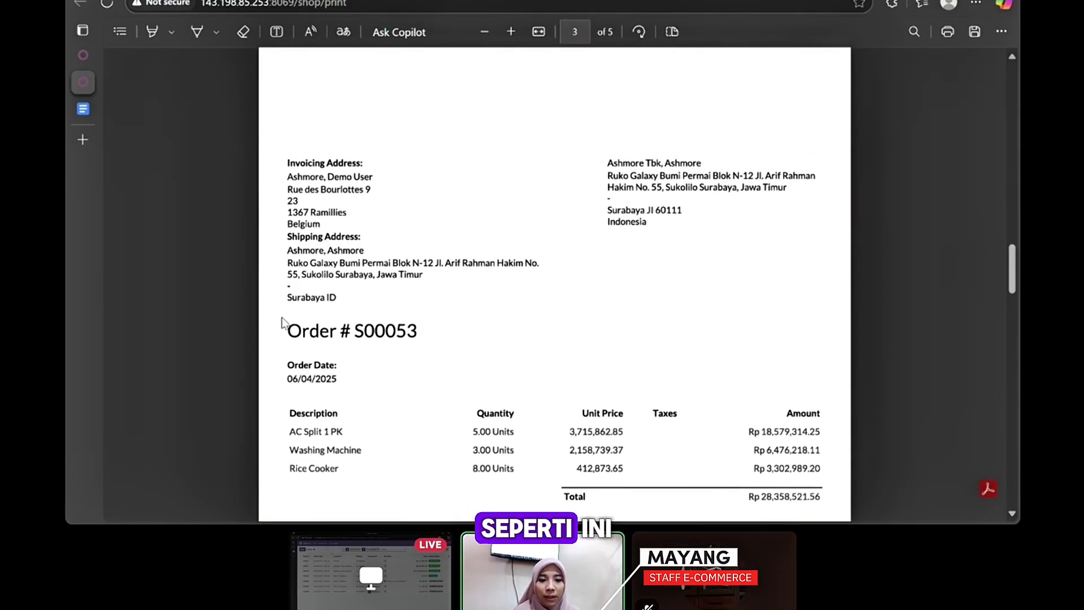
scroll(291, 336, "up", 2)
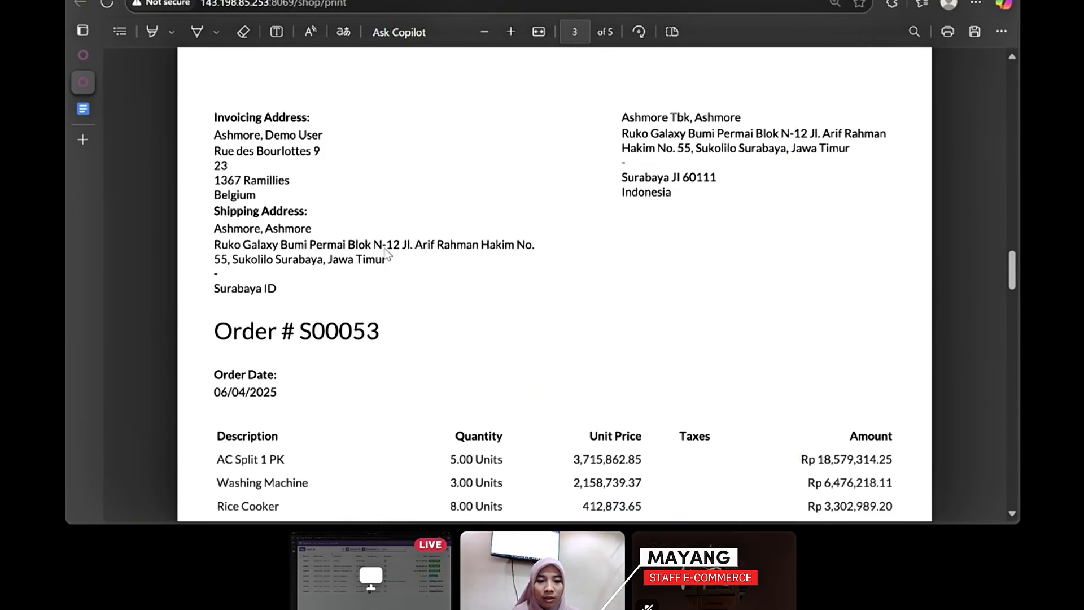
left_click(80, 50)
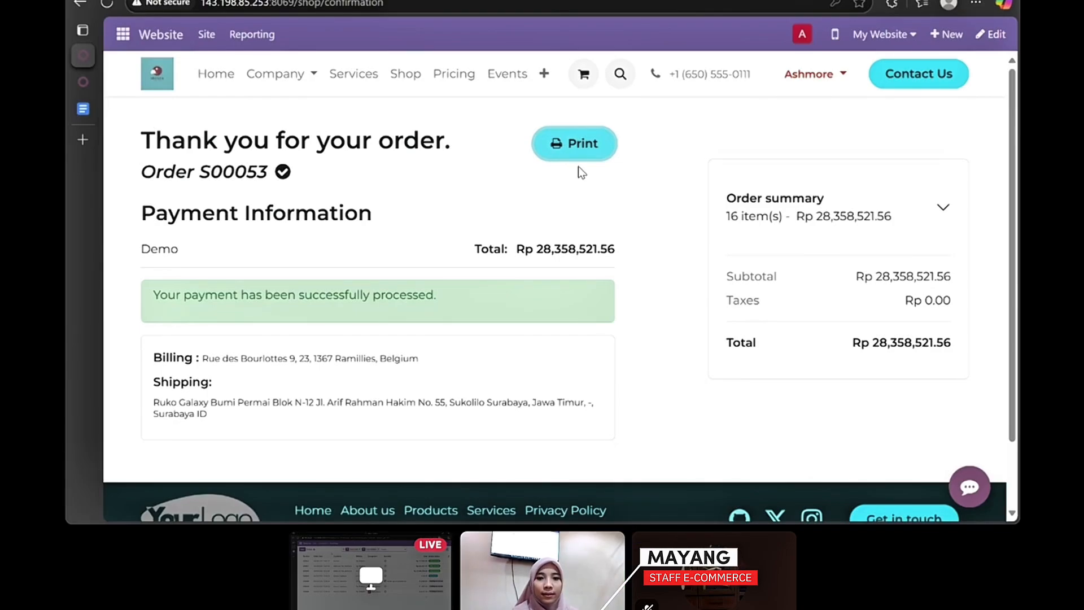
- Log out, sign in as another customer after retrying the password, and open Website
left_click(801, 34)
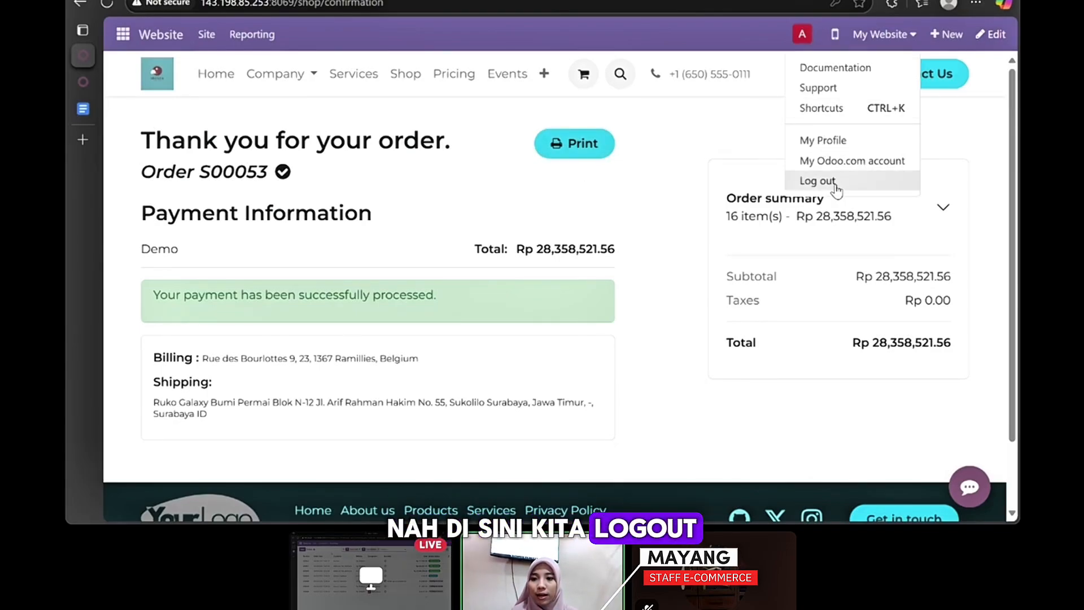
left_click(818, 181)
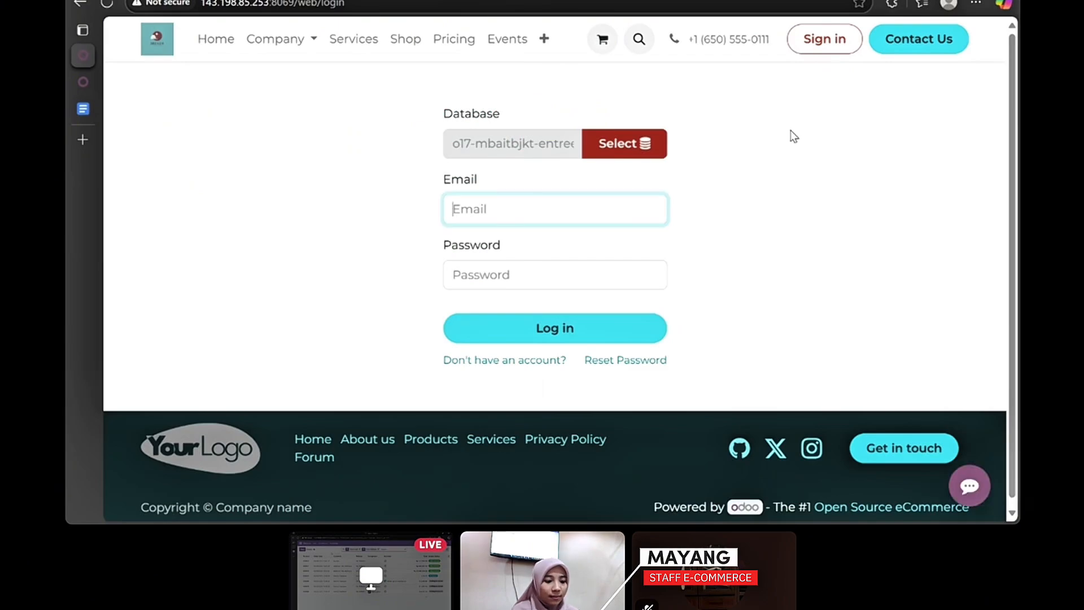
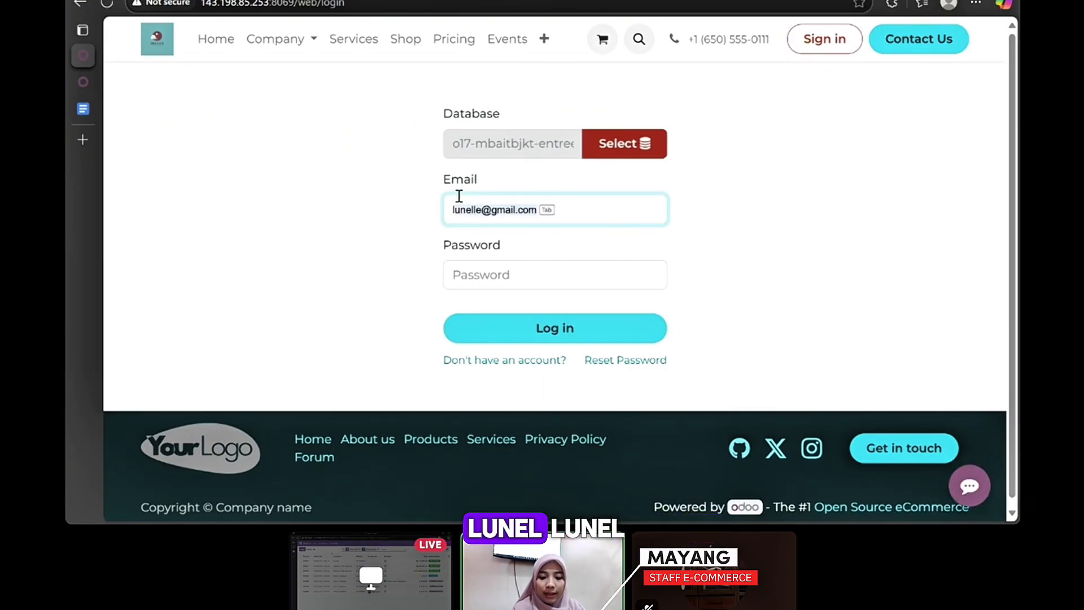
left_click(461, 279)
type("•••")
key("Return")
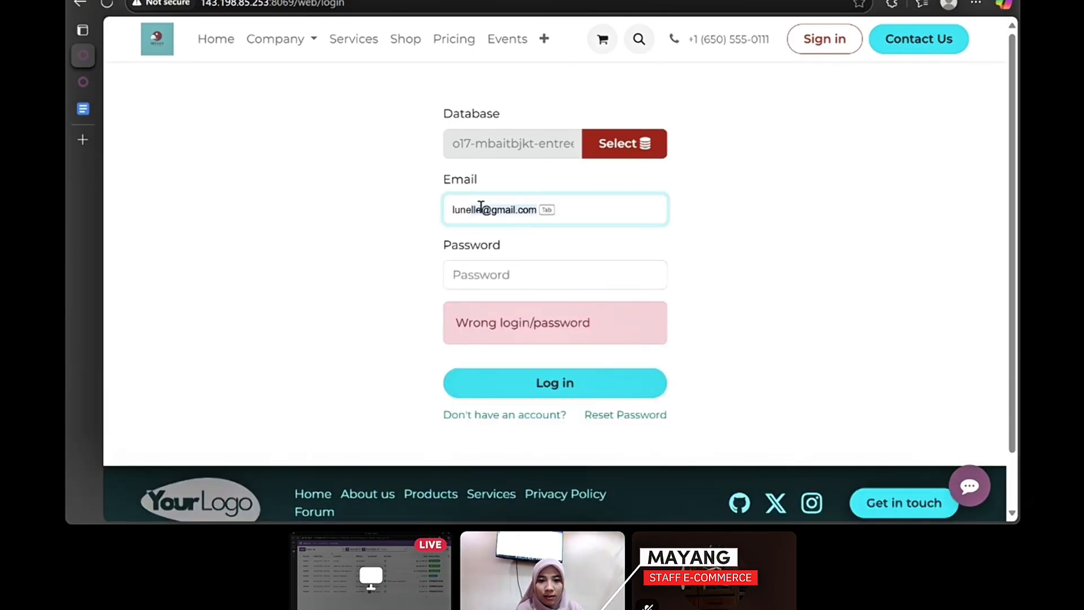
left_click(517, 276)
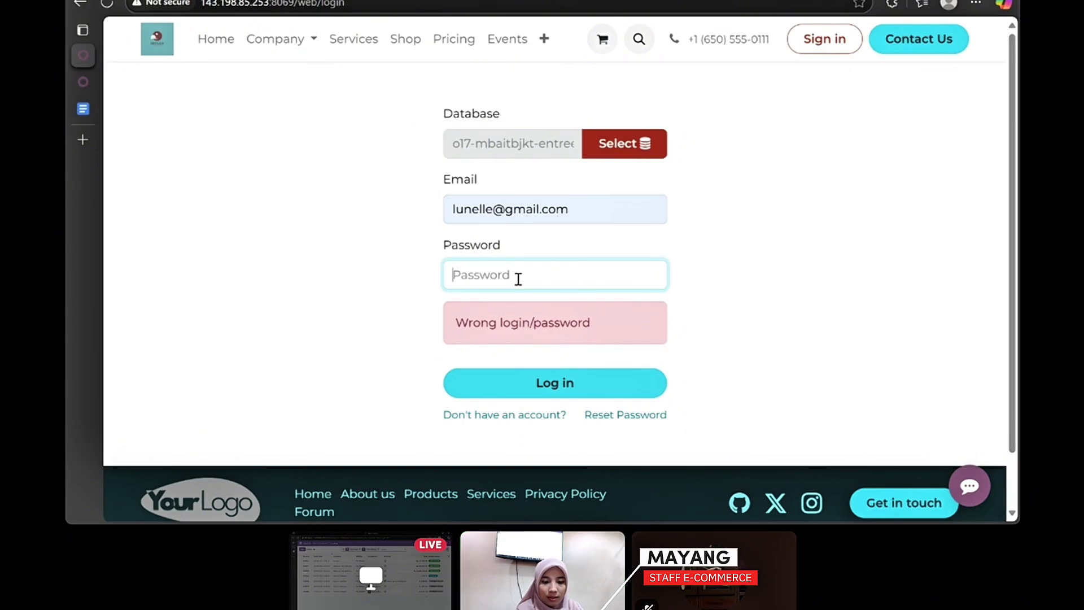
type("•••••")
key("Return")
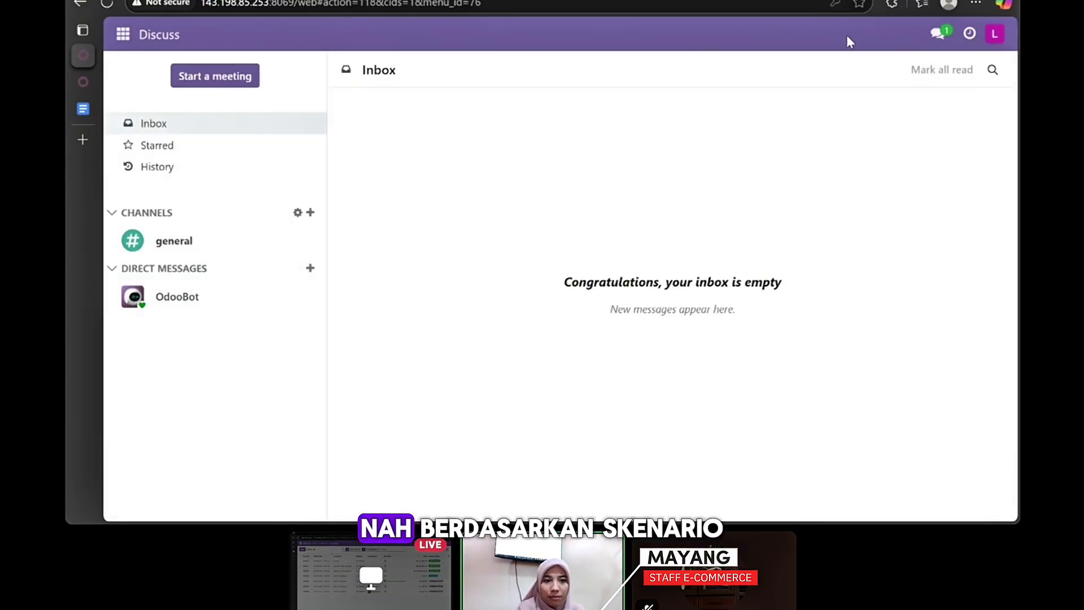
left_click(115, 32)
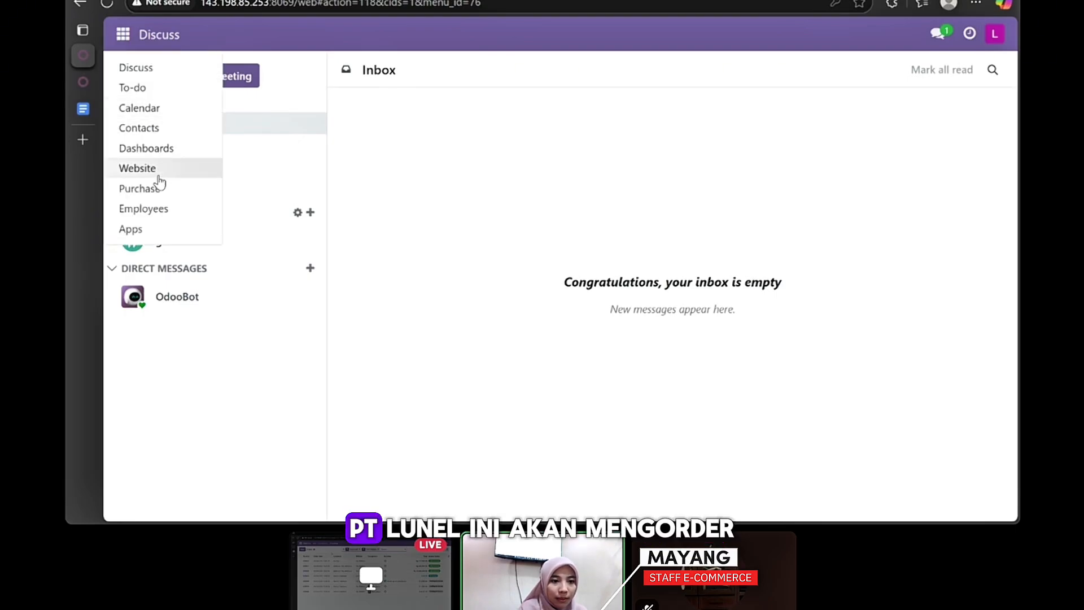
left_click(158, 172)
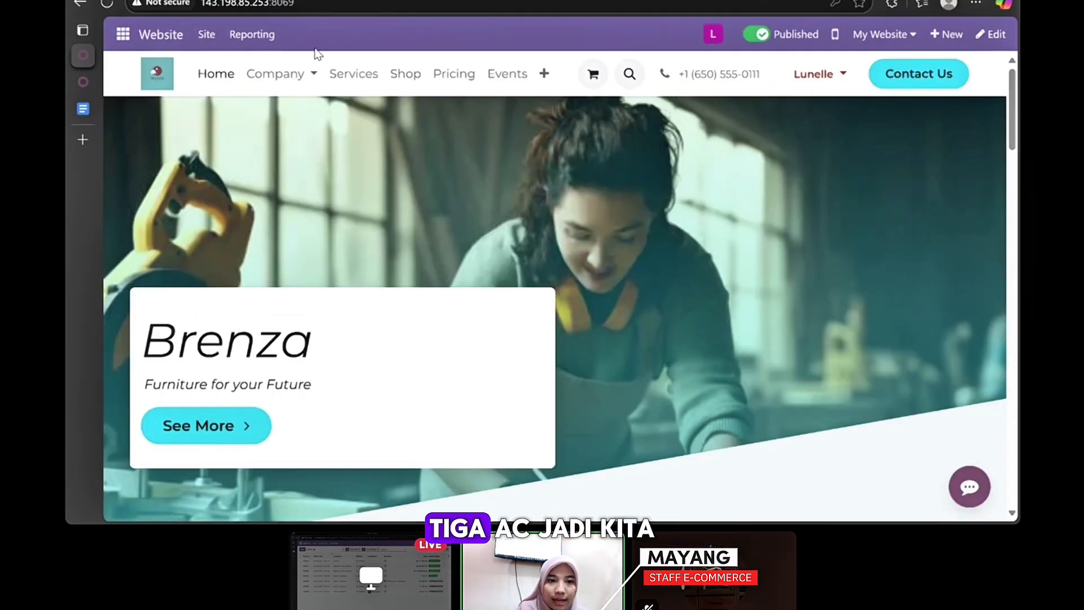
- Add 3 AC Split 1 PK units to the cart
left_click(407, 84)
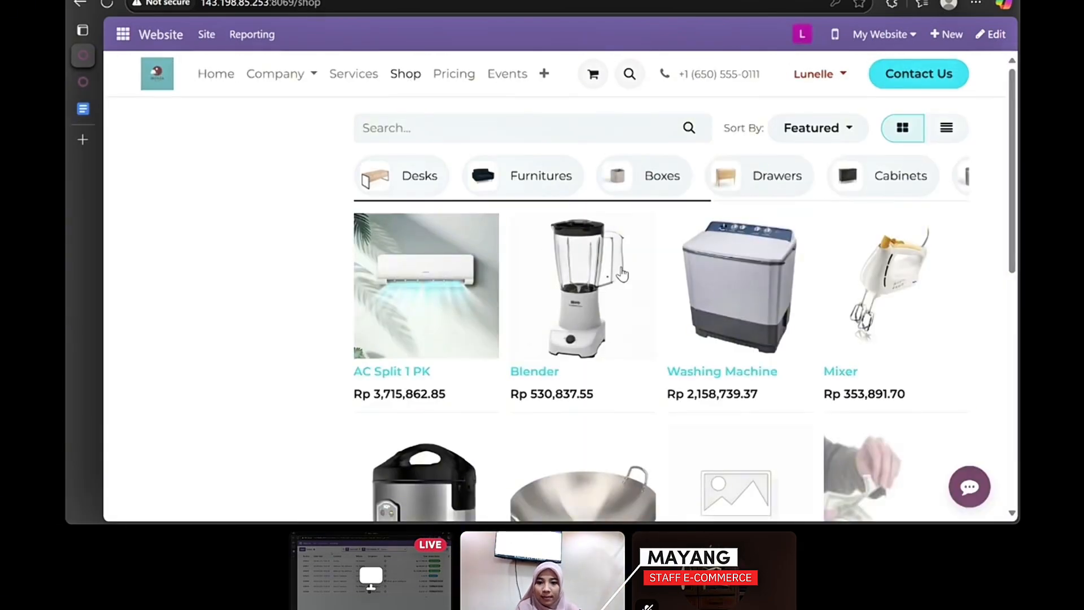
scroll(615, 259, "down", 2)
left_click(402, 199)
left_click(672, 268)
left_click(668, 264)
left_click(782, 264)
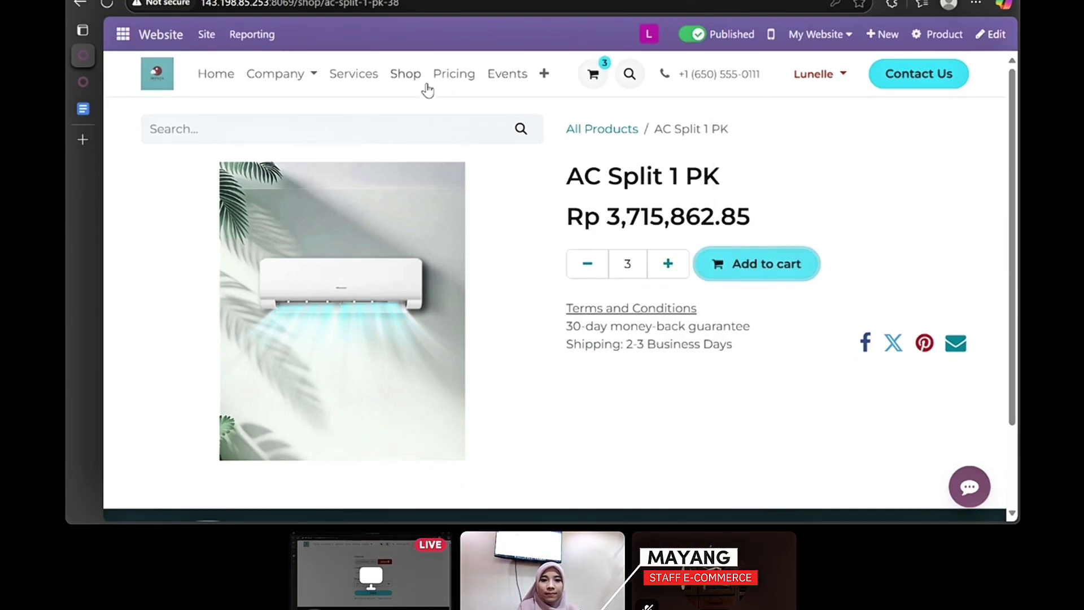
- Add 4 Blenders to the cart
left_click(405, 74)
scroll(673, 333, "down", 2)
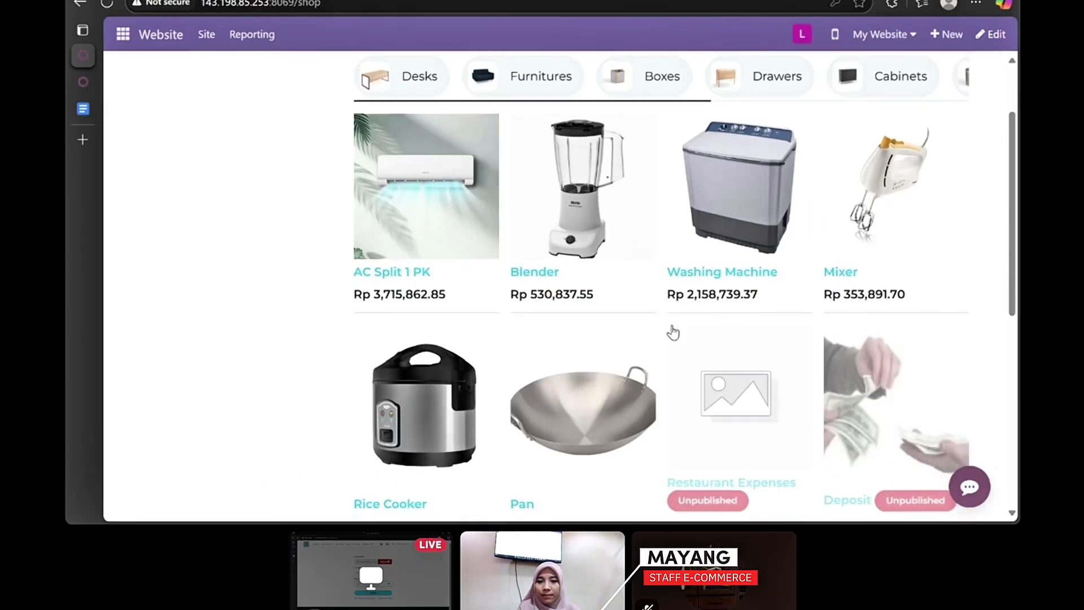
left_click(562, 203)
left_click(674, 271)
left_click(675, 271)
left_click(675, 271)
left_click(674, 271)
left_click(579, 268)
left_click(742, 280)
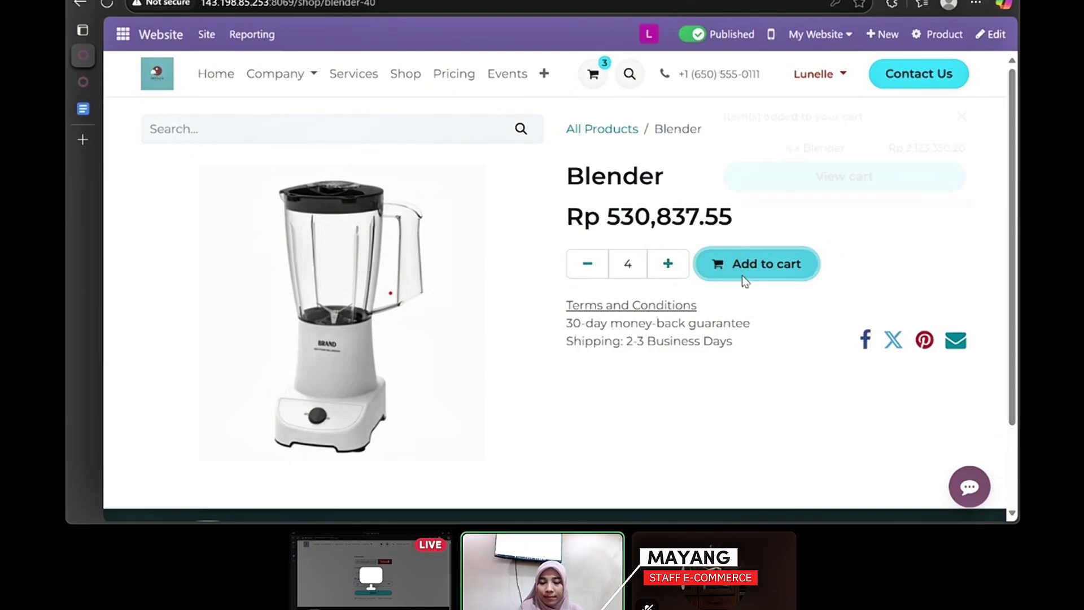
left_click(962, 116)
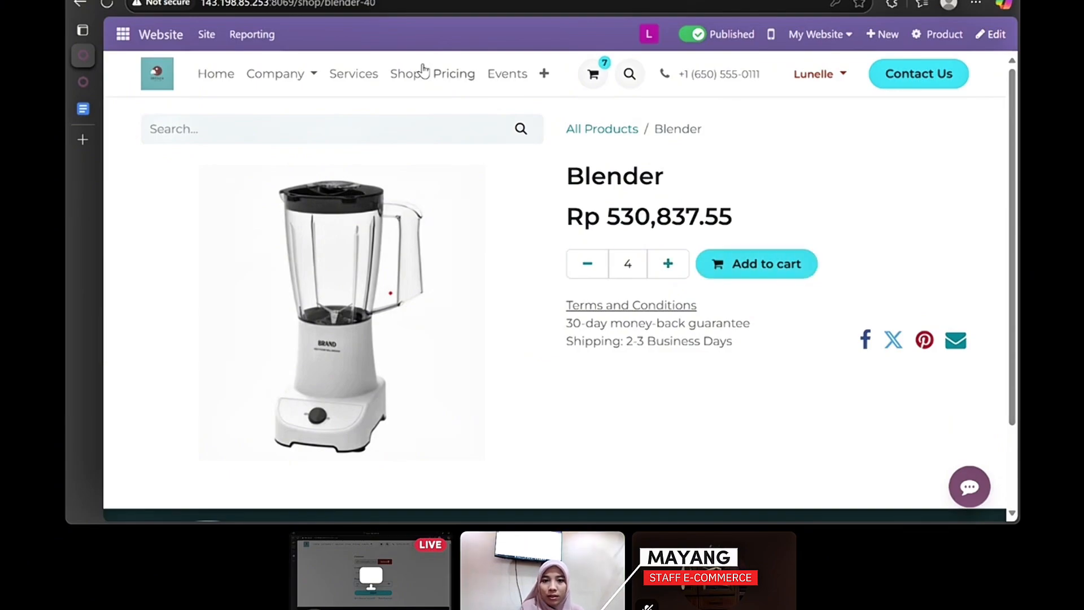
- Add 6 Mixers to the cart
left_click(398, 75)
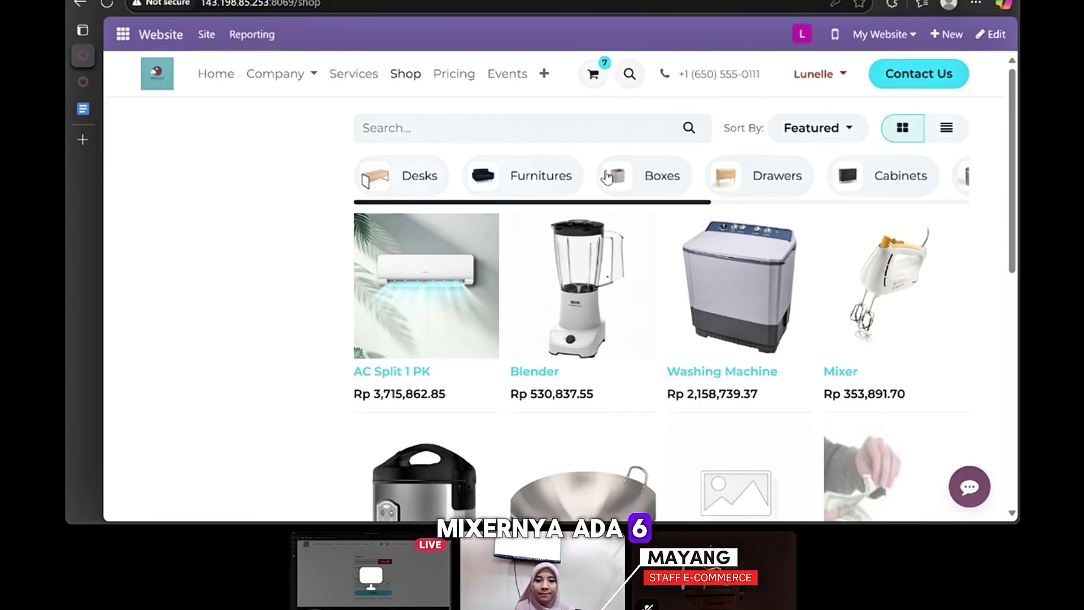
scroll(609, 176, "down", 3)
scroll(819, 241, "up", 1)
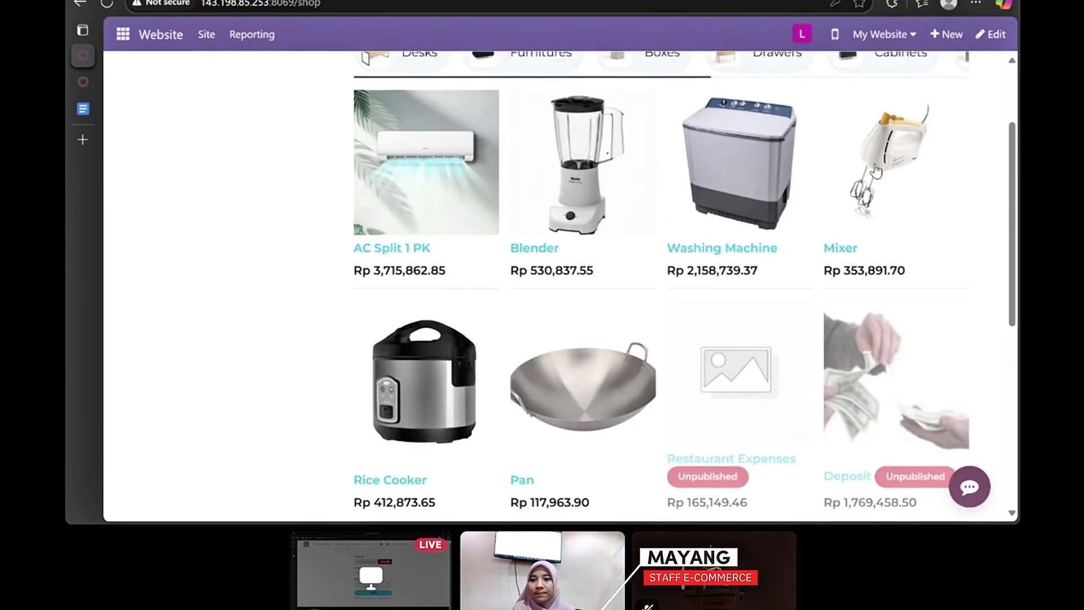
left_click(875, 169)
left_click(666, 265)
left_click(666, 266)
left_click(666, 265)
left_click(667, 265)
left_click(666, 266)
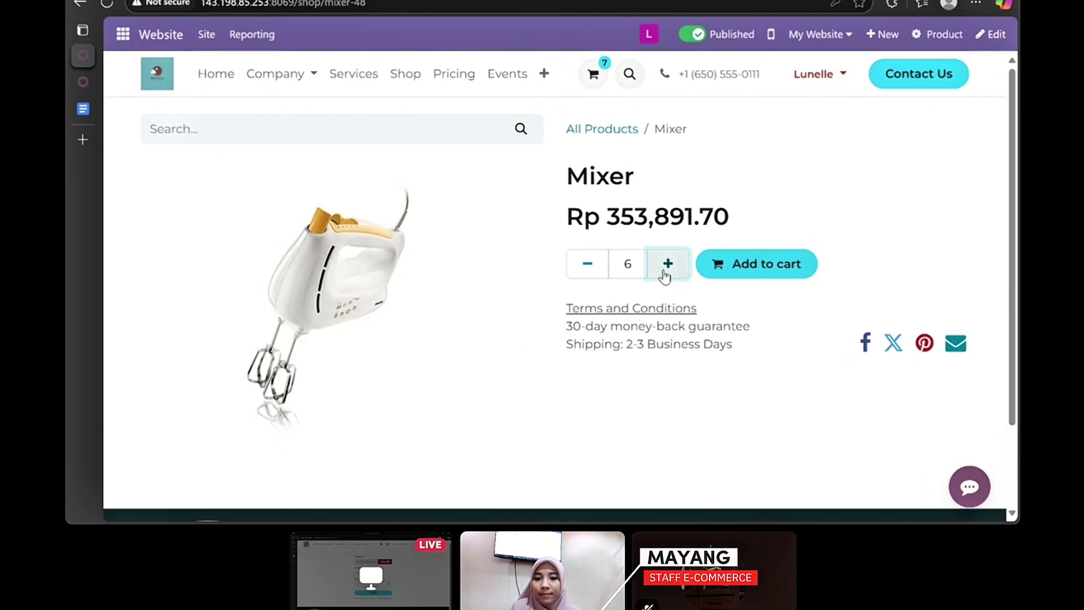
left_click(734, 268)
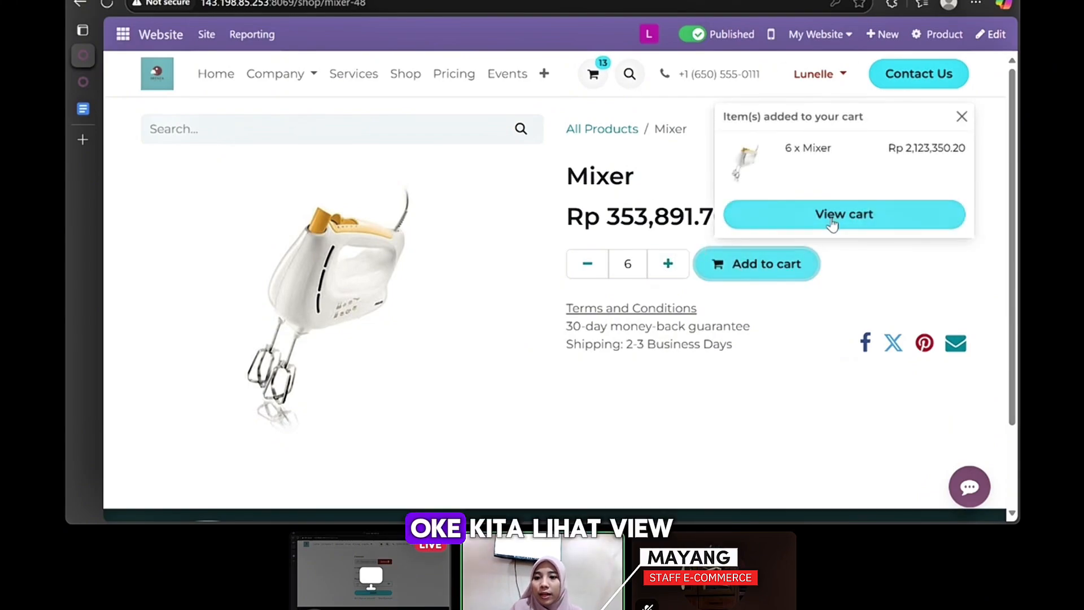
- Check out the cart and pay with the demo payment method
left_click(835, 217)
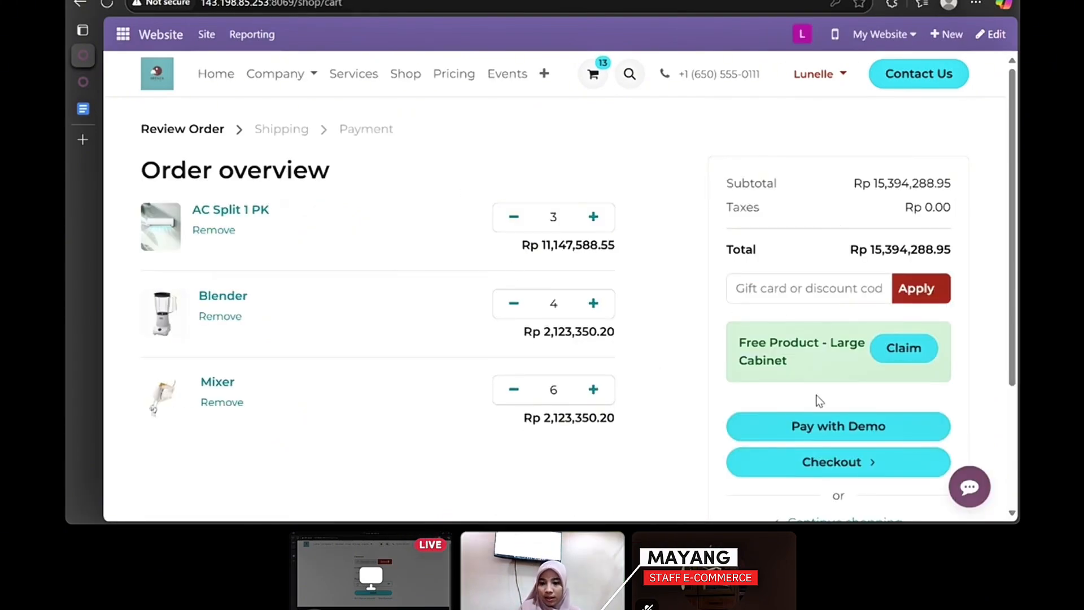
left_click(813, 429)
left_click(719, 447)
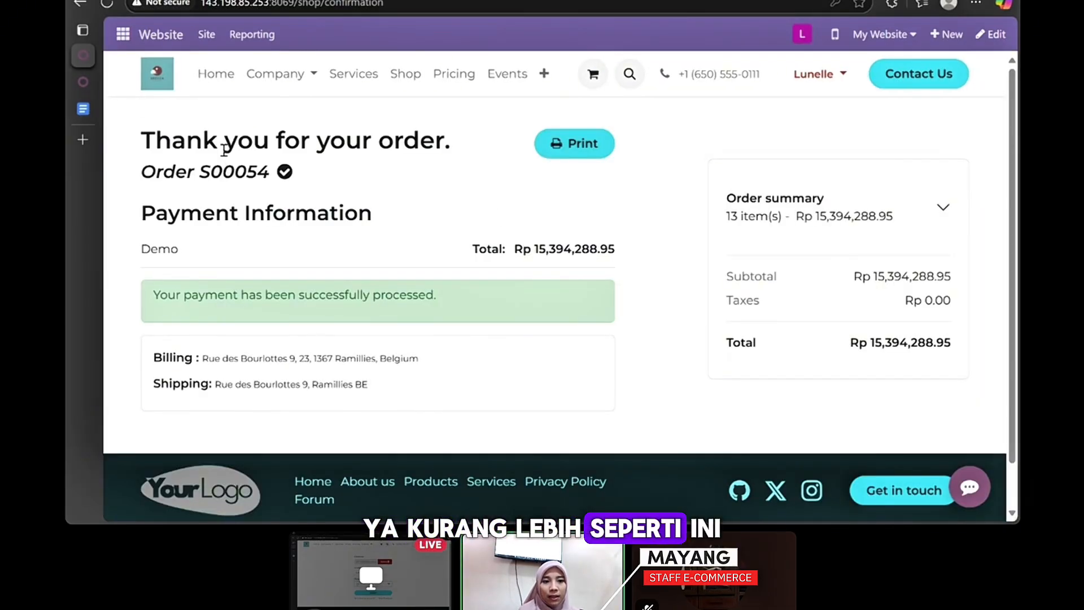
- Print order S00054 as a PDF, review its three product lines, and return to the confirmation page
left_click_drag(142, 171, 276, 180)
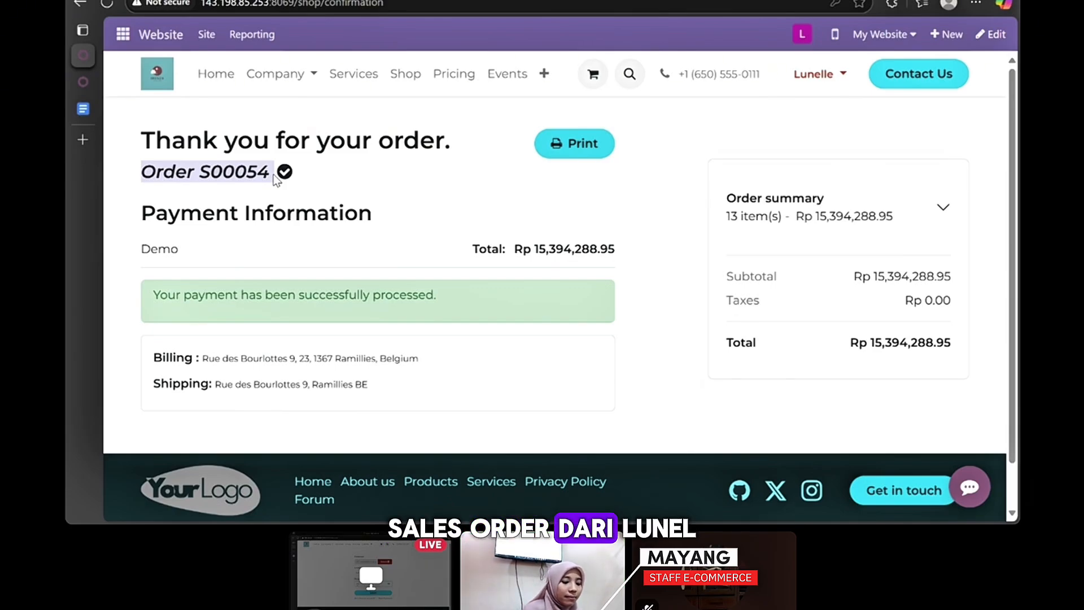
left_click(421, 213)
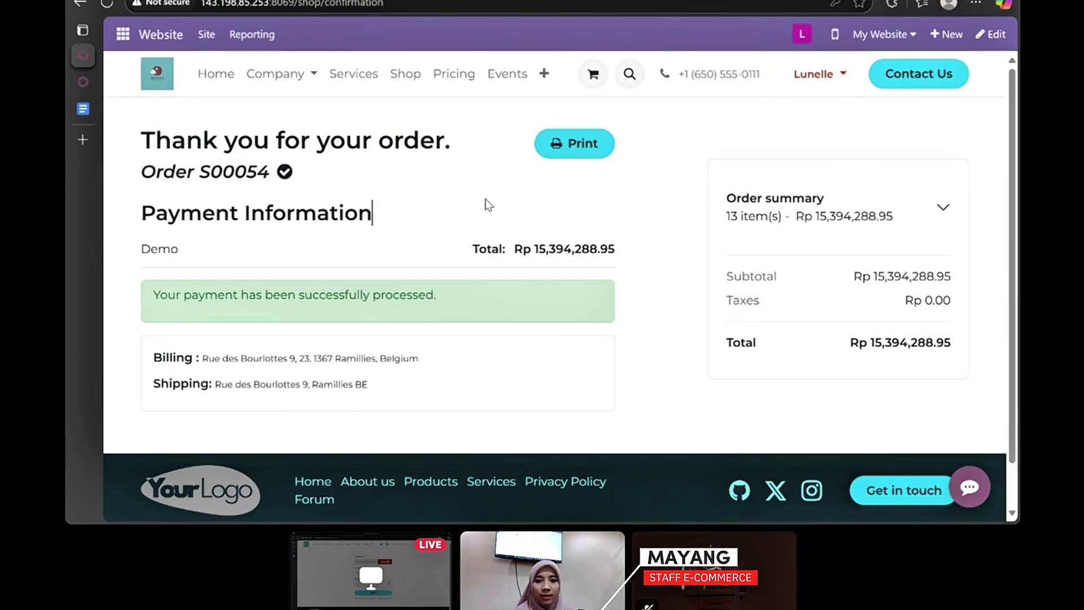
left_click(573, 148)
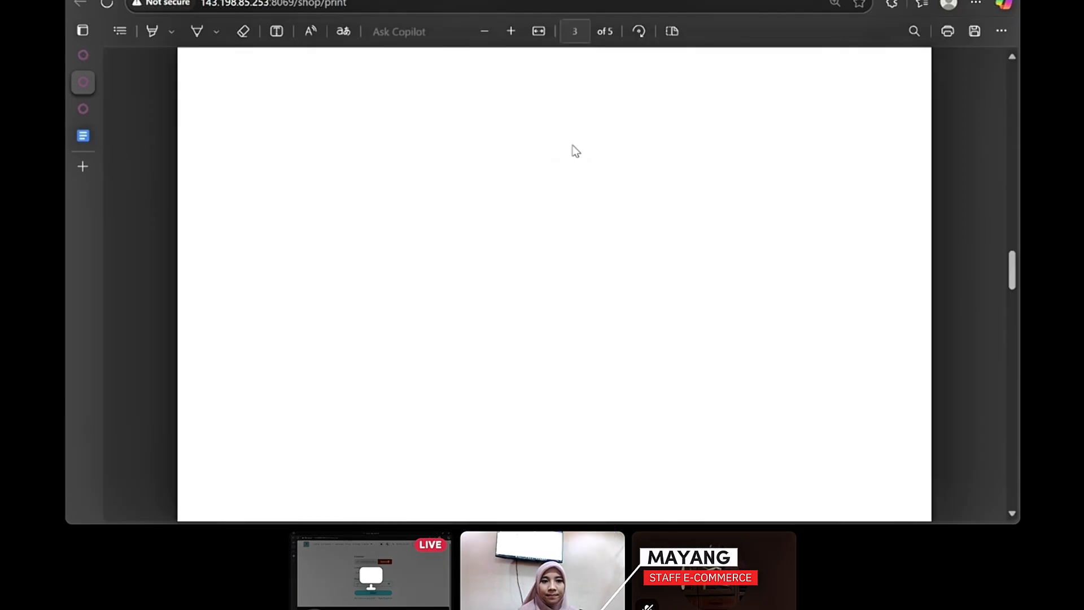
scroll(572, 147, "down", 10)
scroll(545, 309, "up", 10)
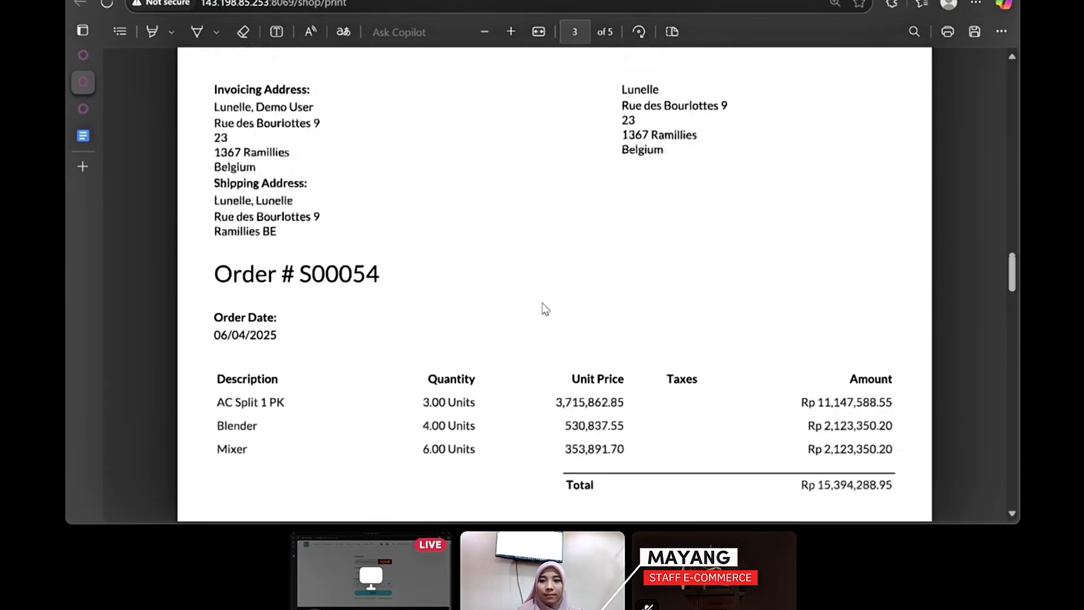
scroll(545, 309, "up", 10)
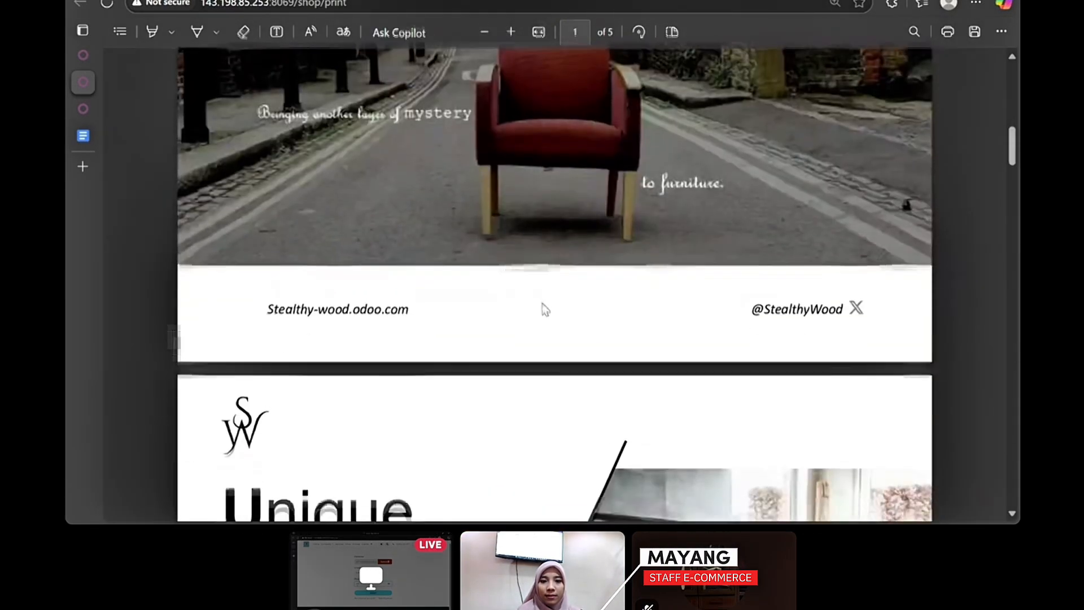
scroll(545, 309, "down", 15)
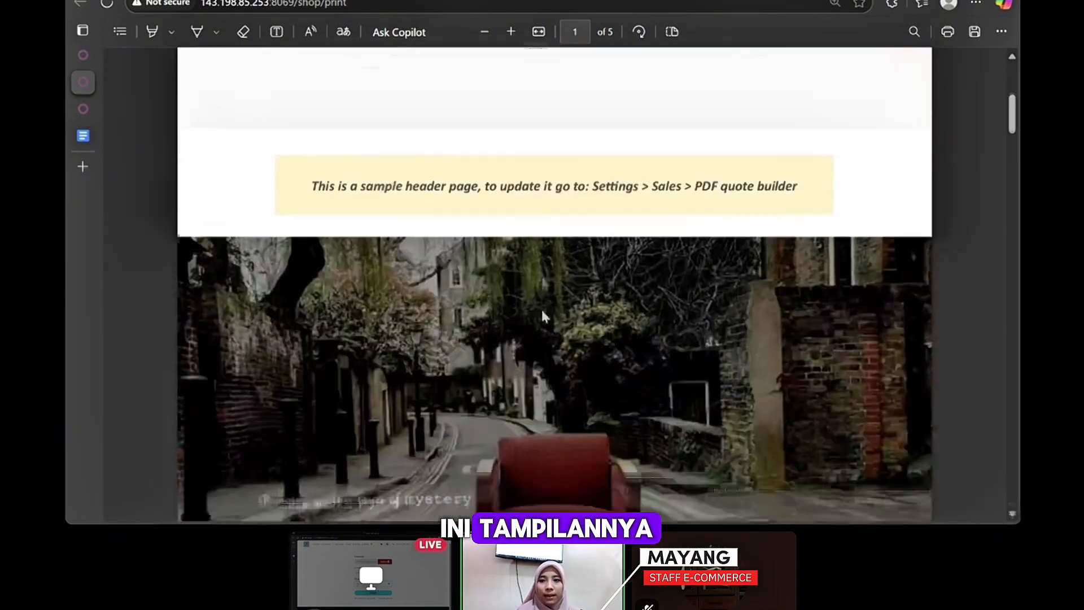
scroll(545, 308, "down", 5)
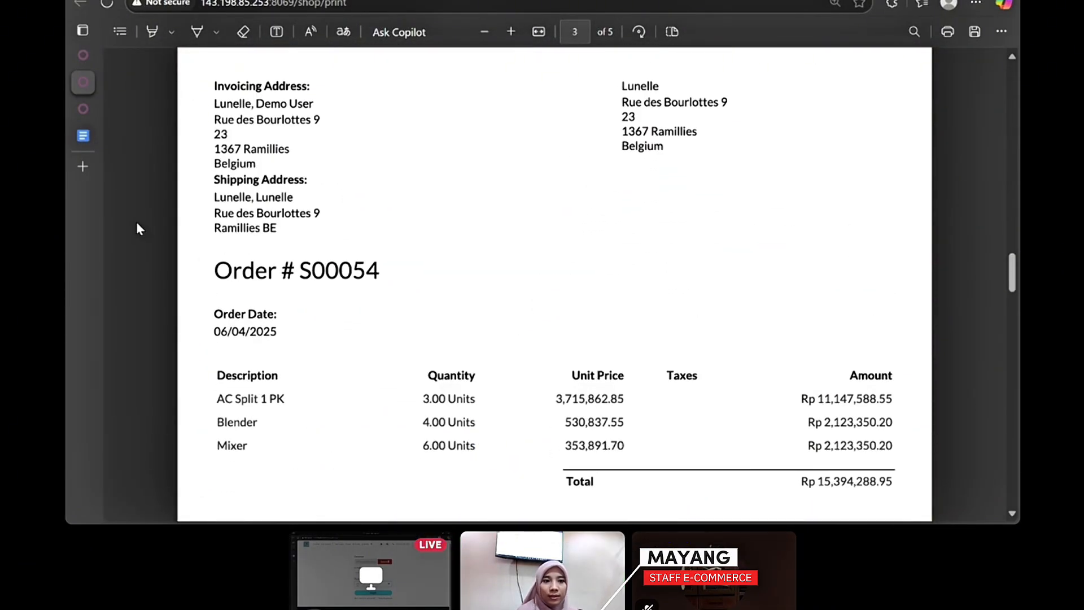
left_click(80, 54)
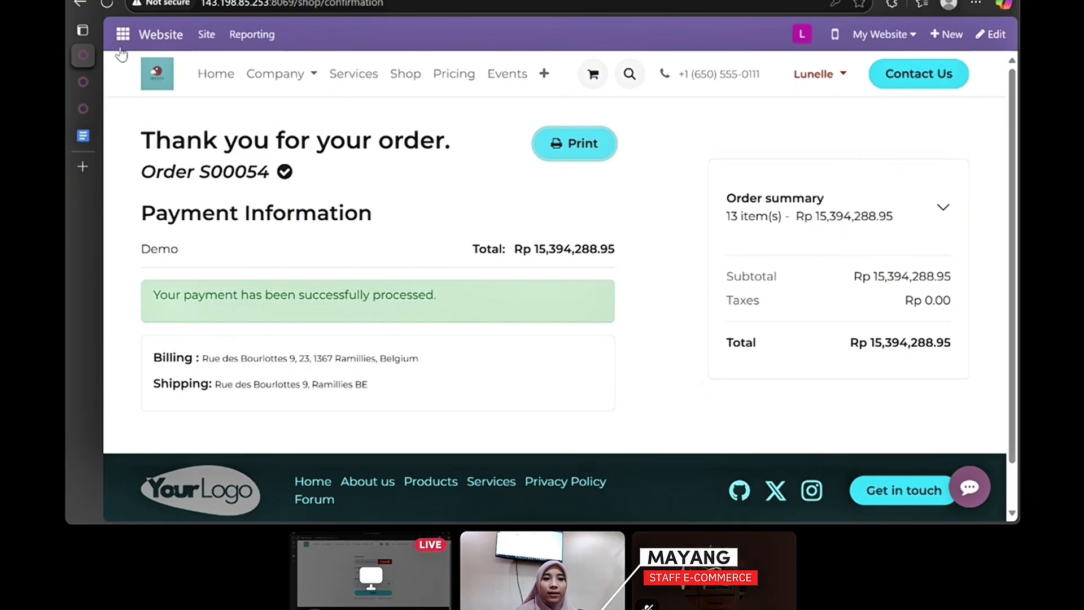
- Log out, sign in with the e-commerce staff member's email and password, and open Website
left_click(806, 37)
left_click(814, 180)
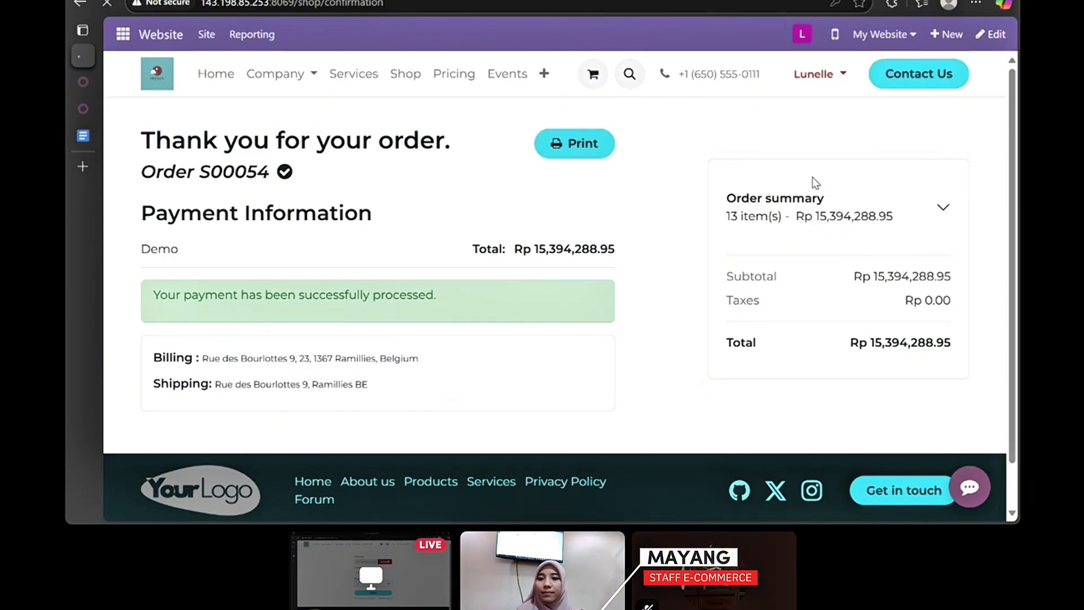
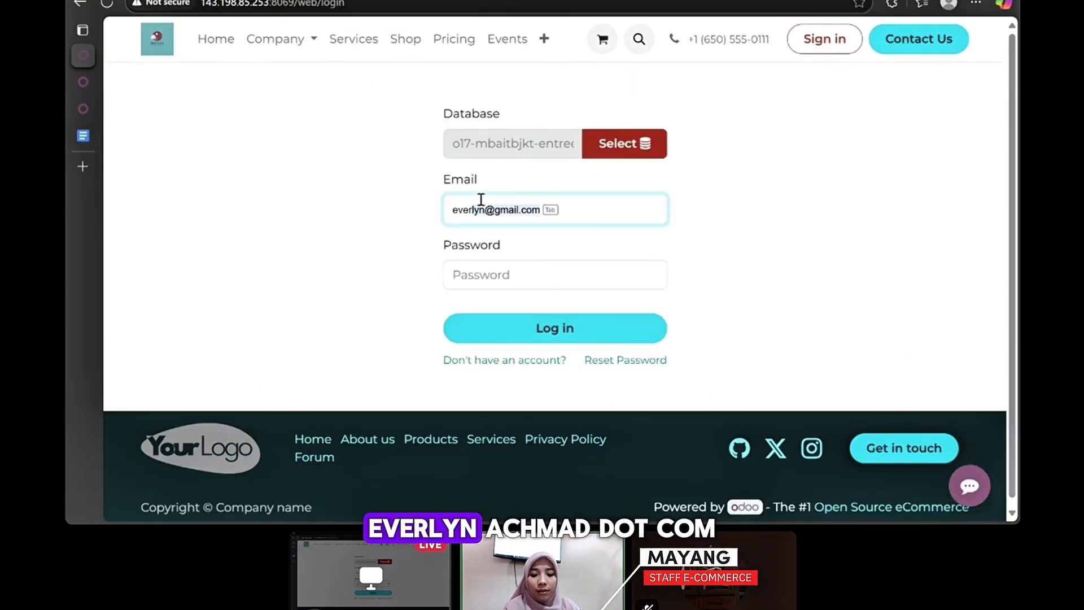
key("Tab")
left_click(491, 271)
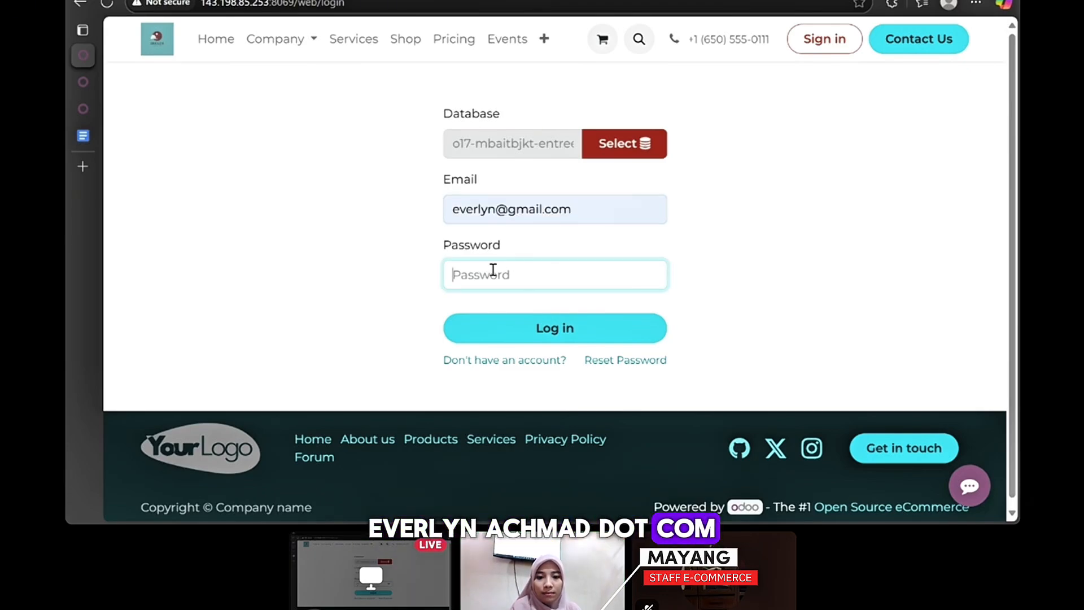
type("•••••")
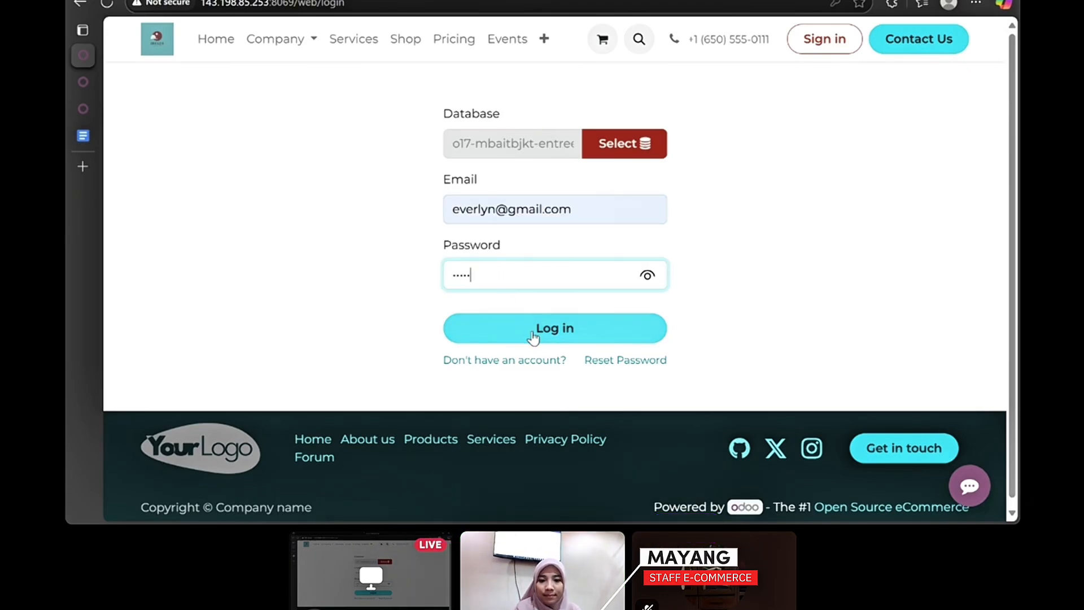
left_click(534, 332)
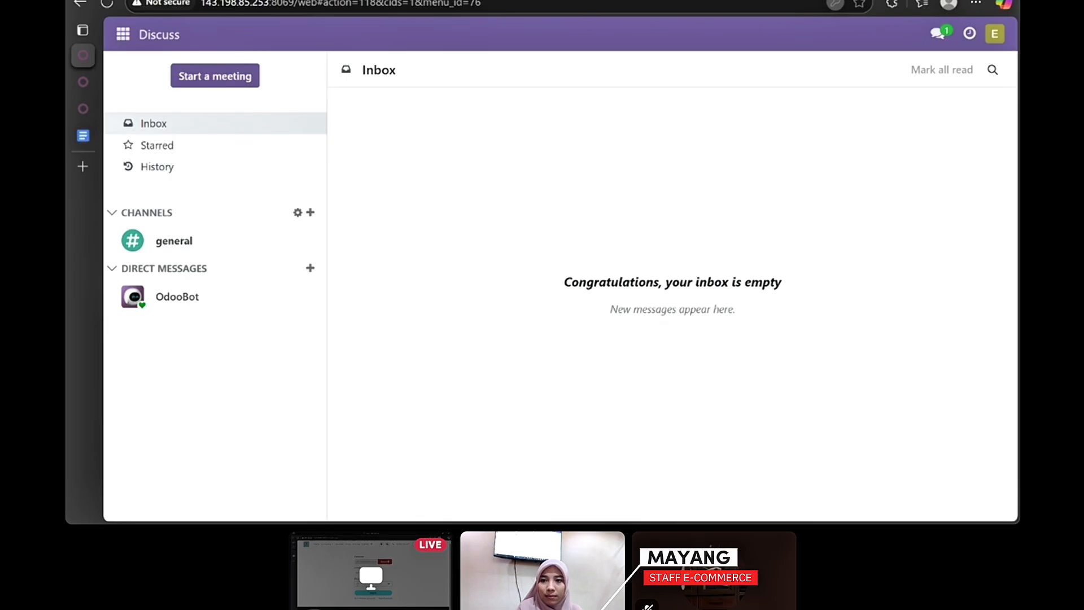
left_click(123, 34)
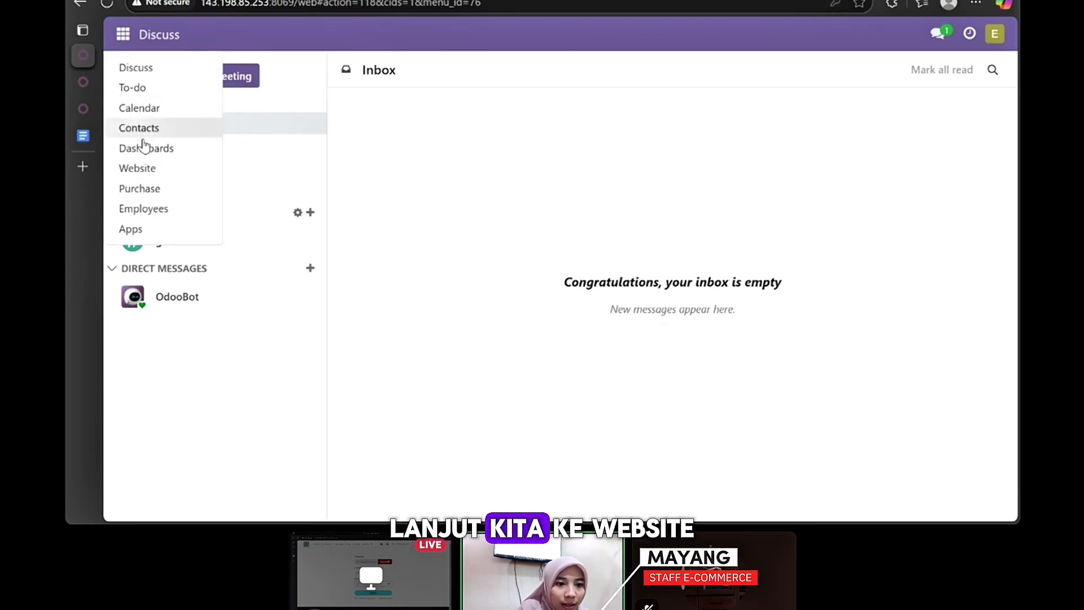
left_click(138, 169)
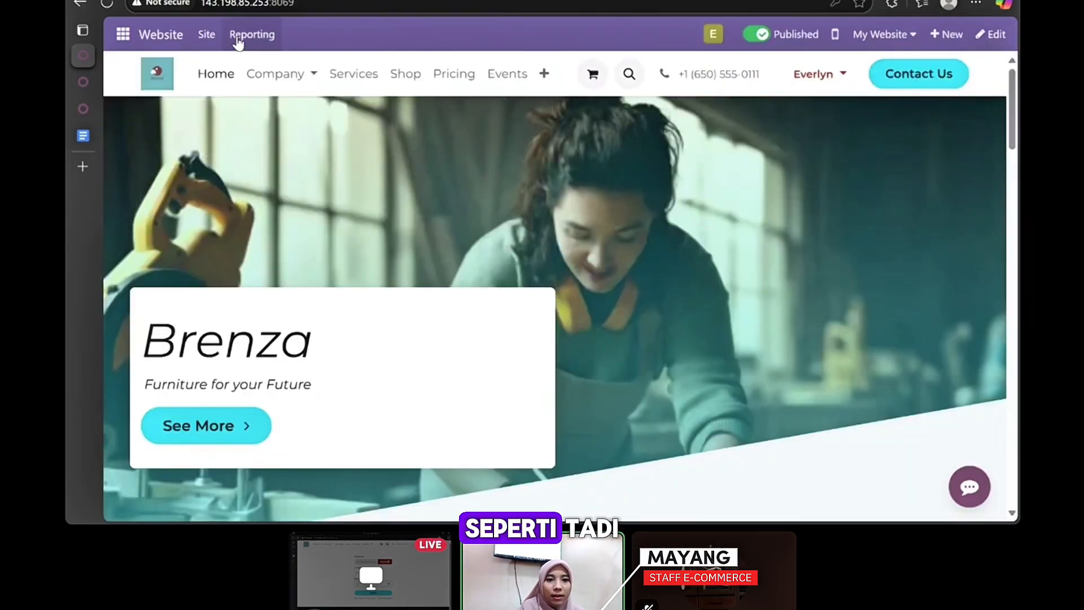
- Add 6 Mixers to the cart
left_click(401, 79)
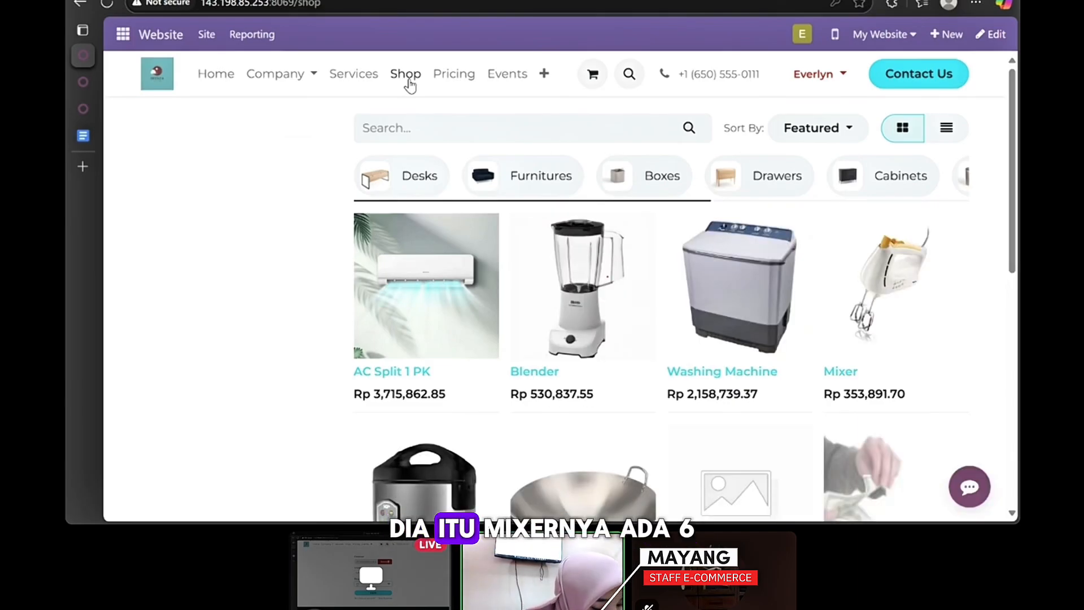
scroll(734, 133, "down", 3)
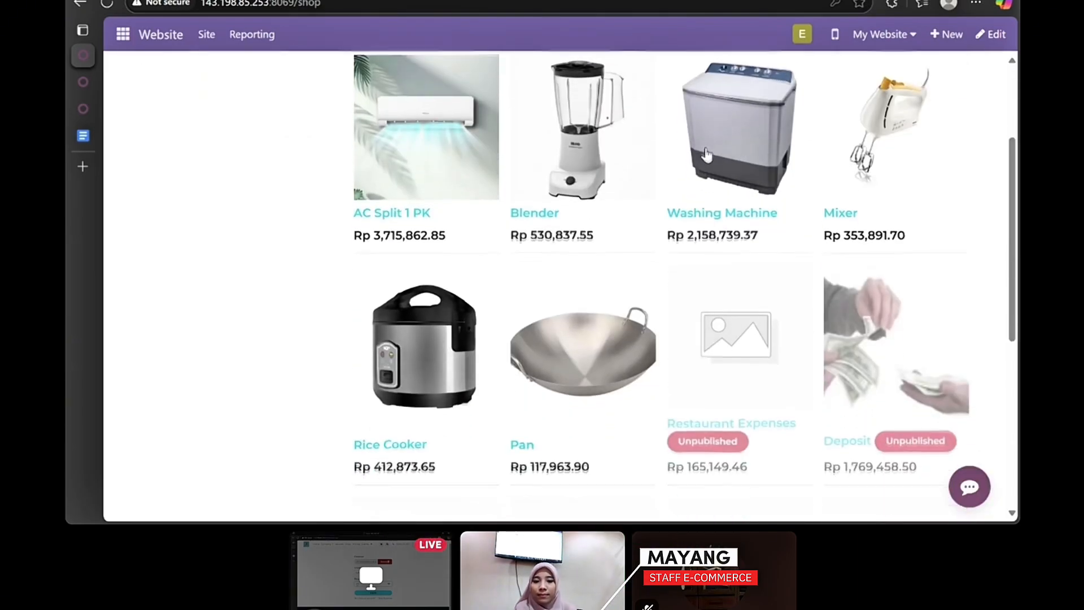
left_click(881, 124)
left_click(670, 264)
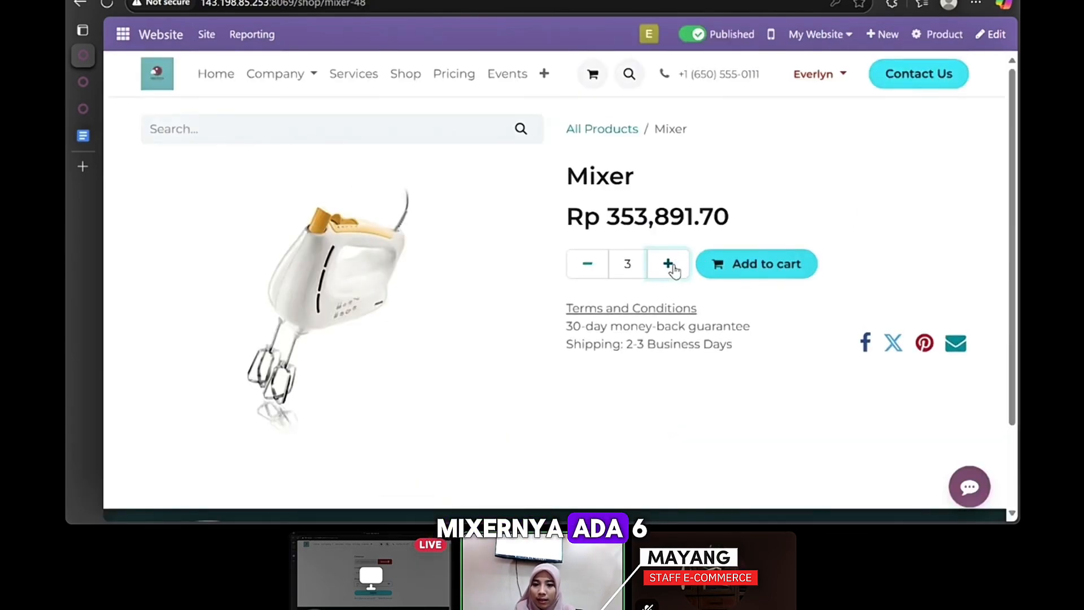
left_click(670, 264)
left_click(670, 264)
left_click(671, 264)
left_click(670, 265)
left_click(713, 263)
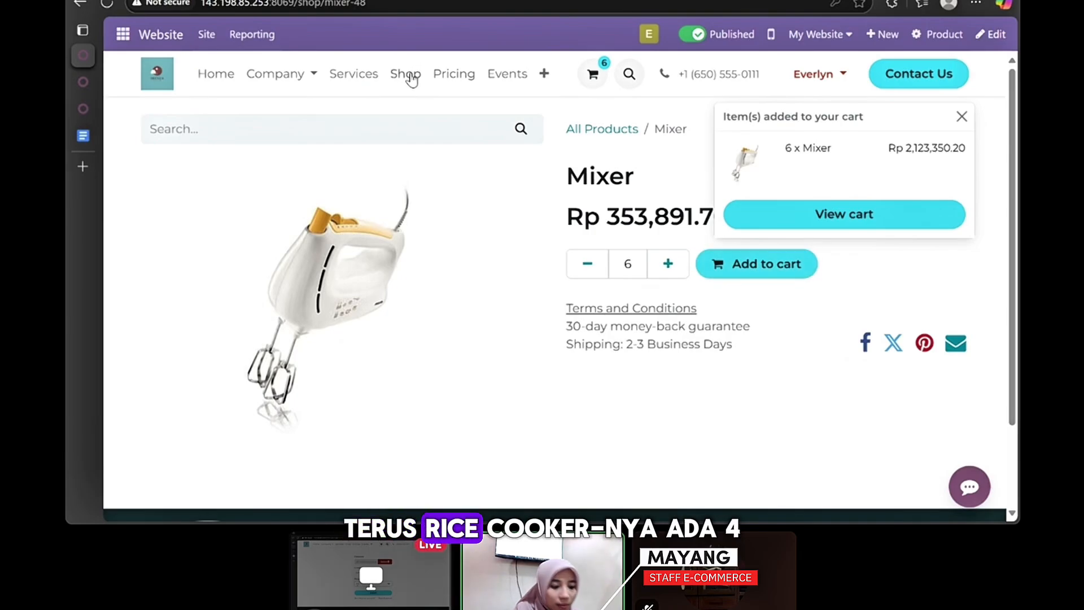
- Add 4 Rice Cookers to the cart
left_click(410, 77)
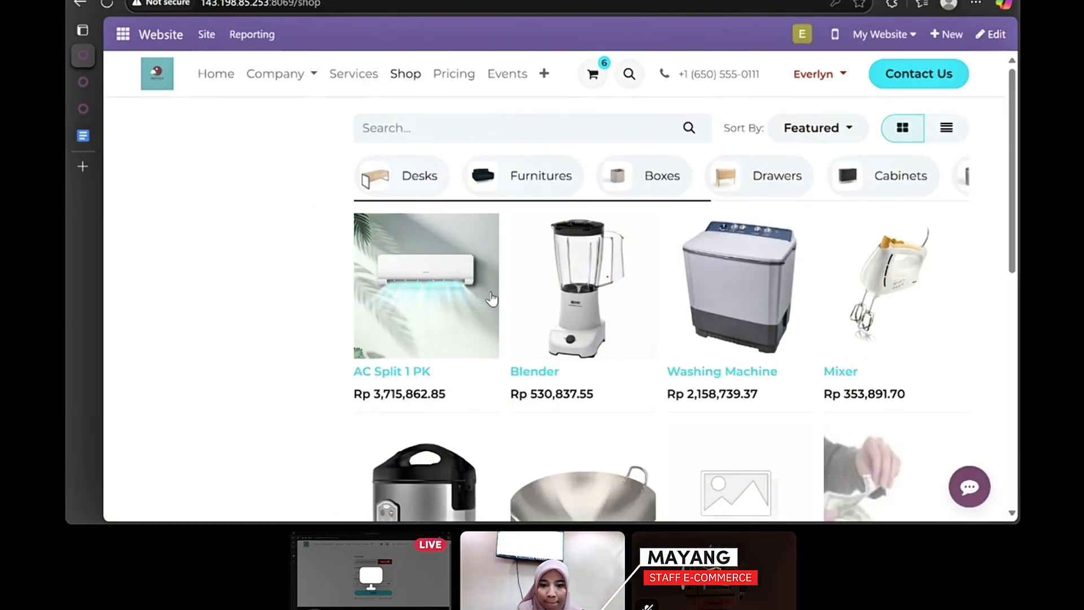
scroll(613, 312, "down", 2)
scroll(613, 312, "down", 1)
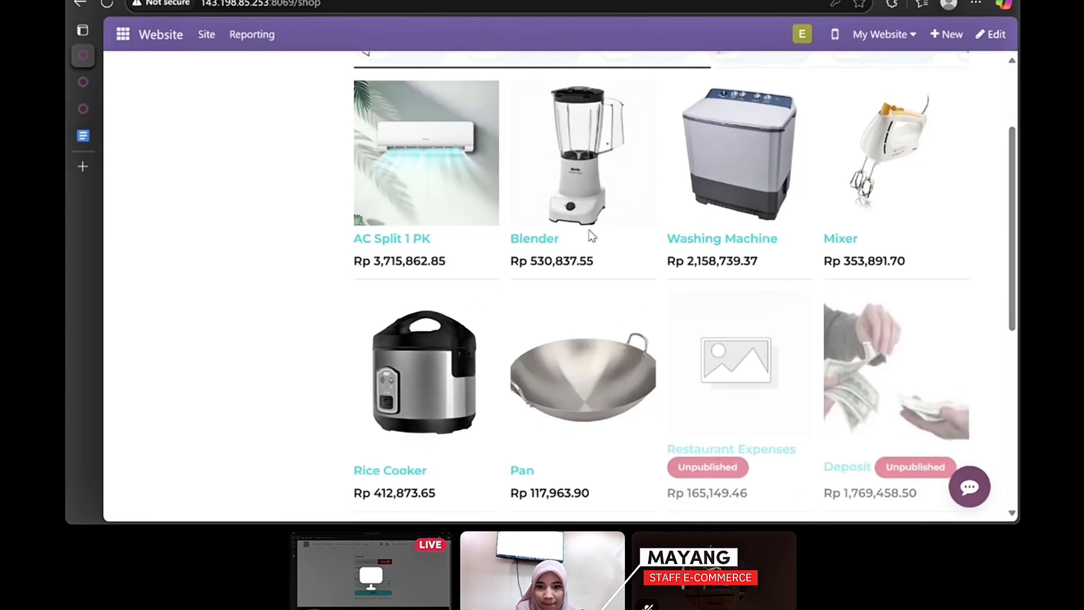
left_click(388, 346)
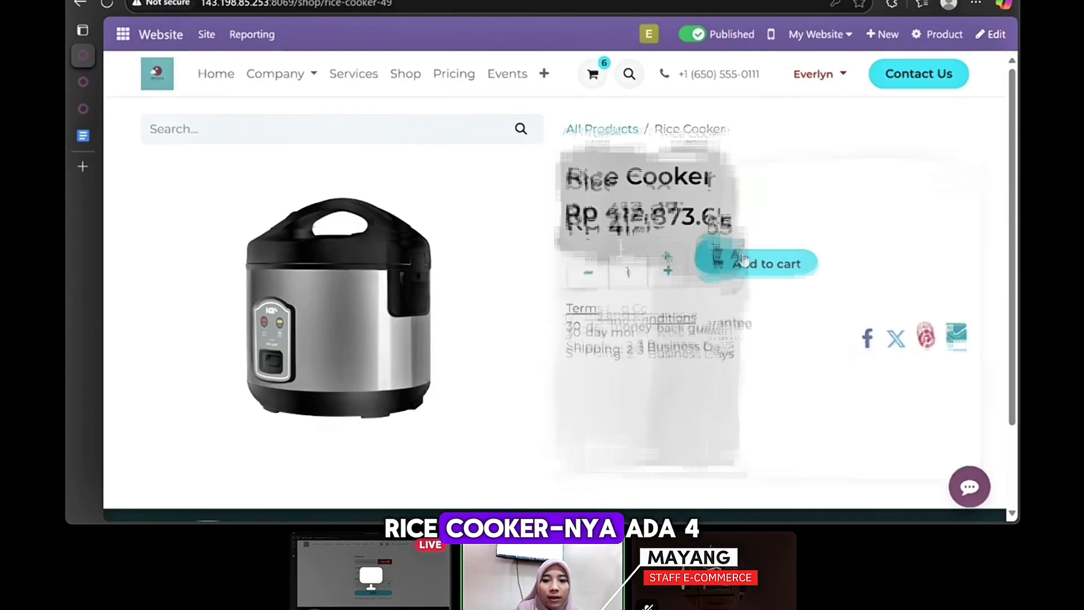
left_click(667, 263)
left_click(668, 263)
left_click(668, 264)
left_click(763, 269)
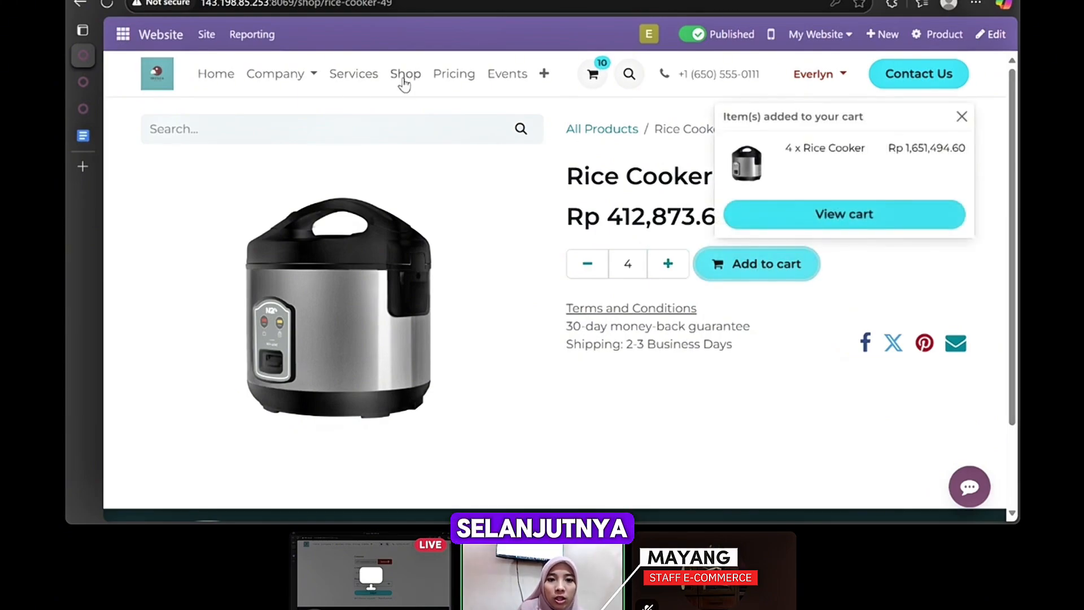
- Add 3 Pans to the cart
left_click(404, 78)
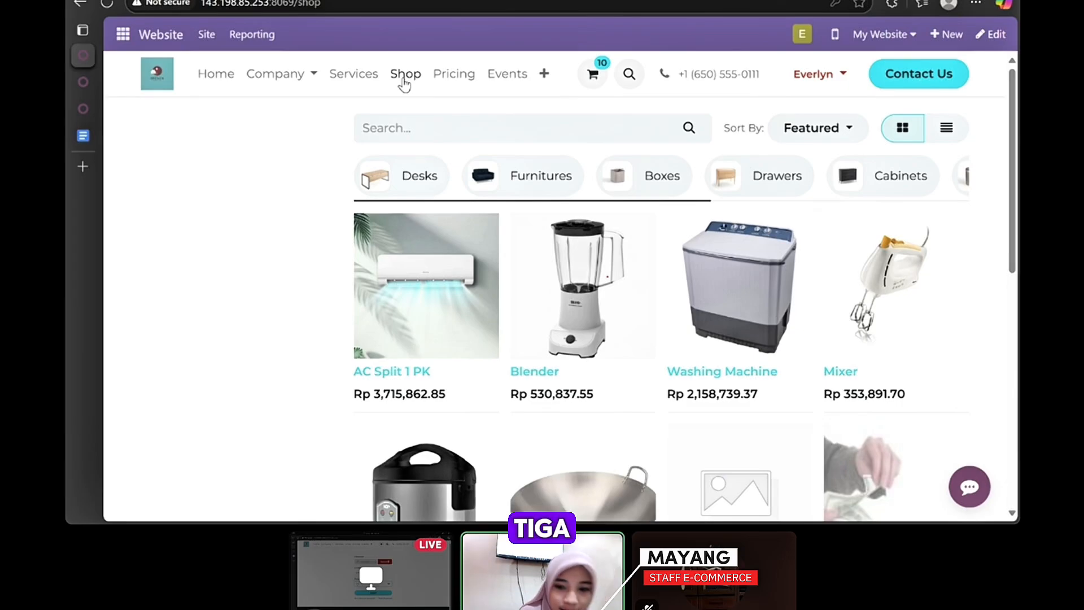
scroll(563, 274, "down", 4)
left_click(595, 254)
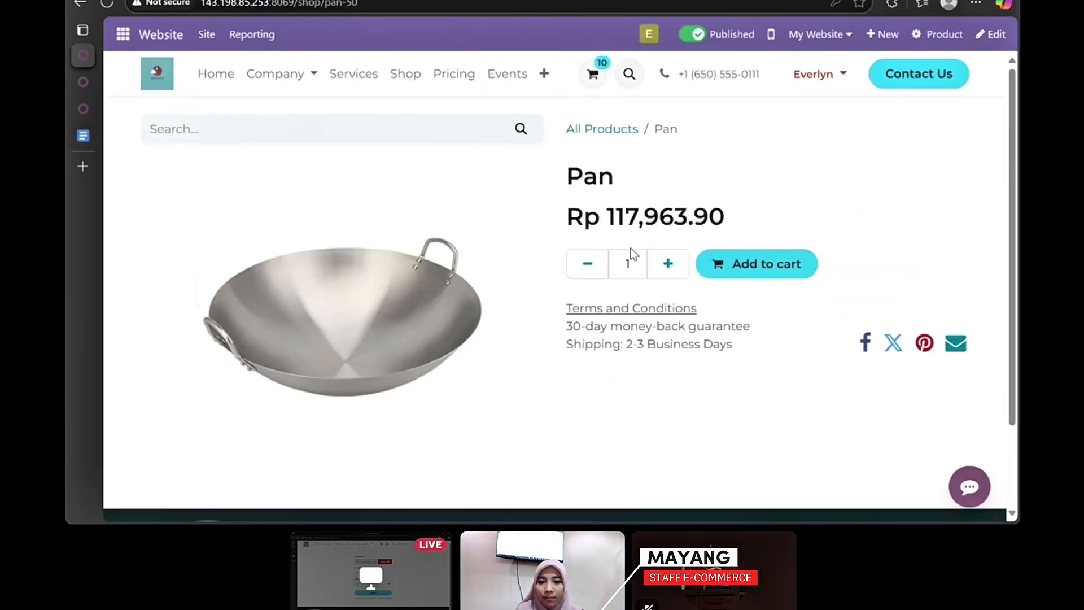
left_click(729, 266)
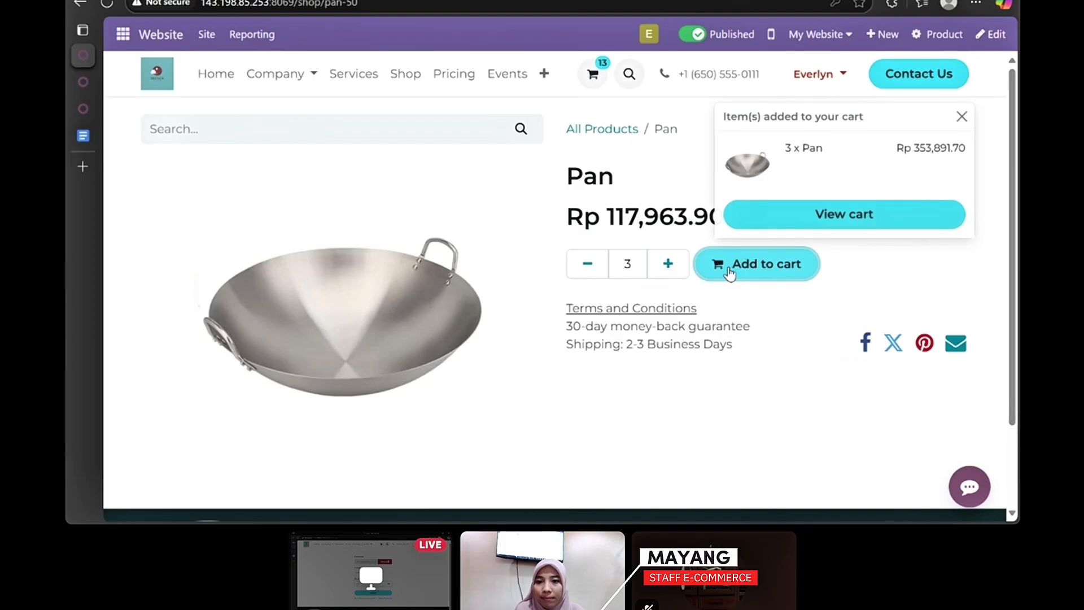
- Pay Rp 4,128,736.50 for the cart via demo checkout, then print order S00055
left_click(806, 218)
scroll(438, 276, "down", 1)
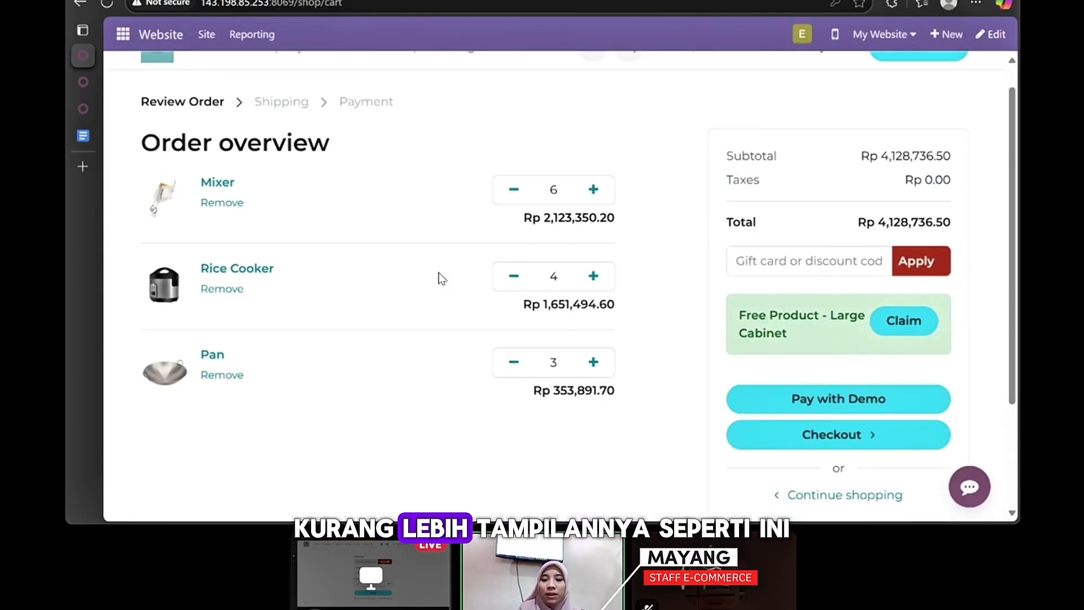
left_click(841, 399)
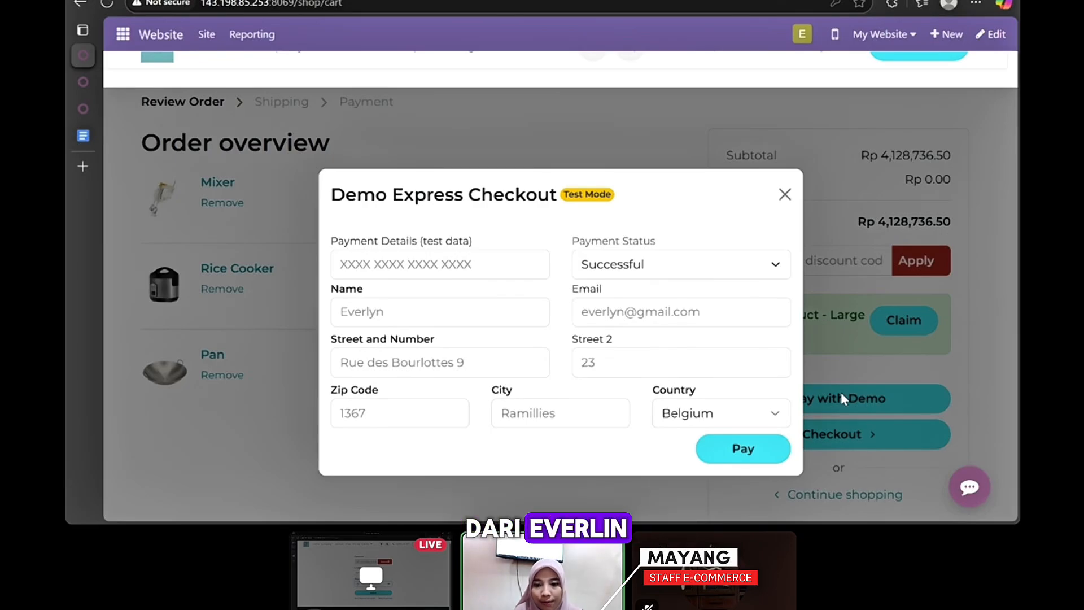
left_click(755, 447)
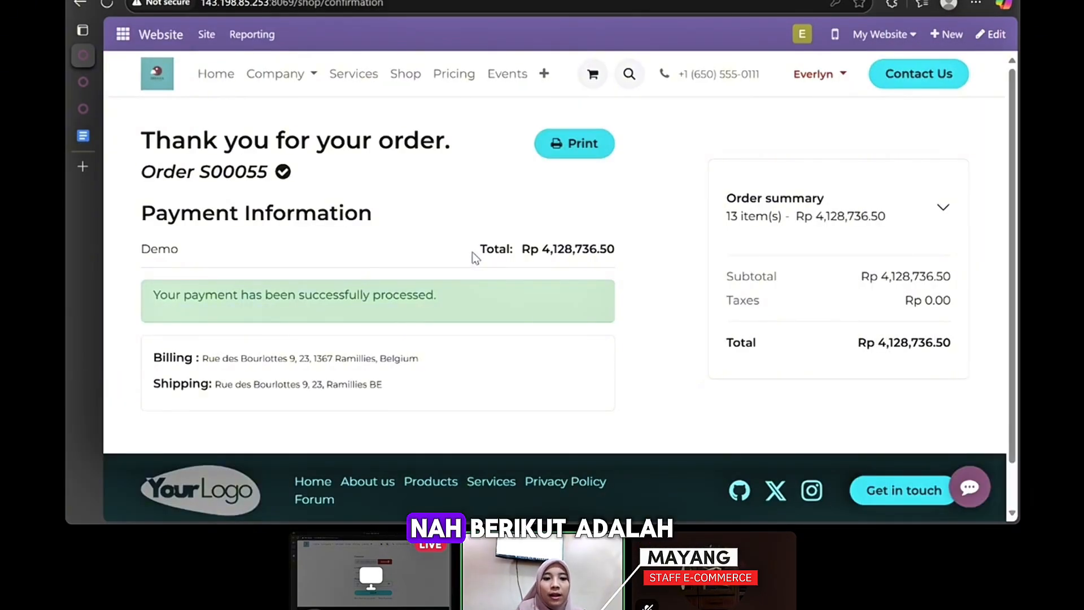
left_click_drag(141, 171, 265, 174)
left_click(562, 149)
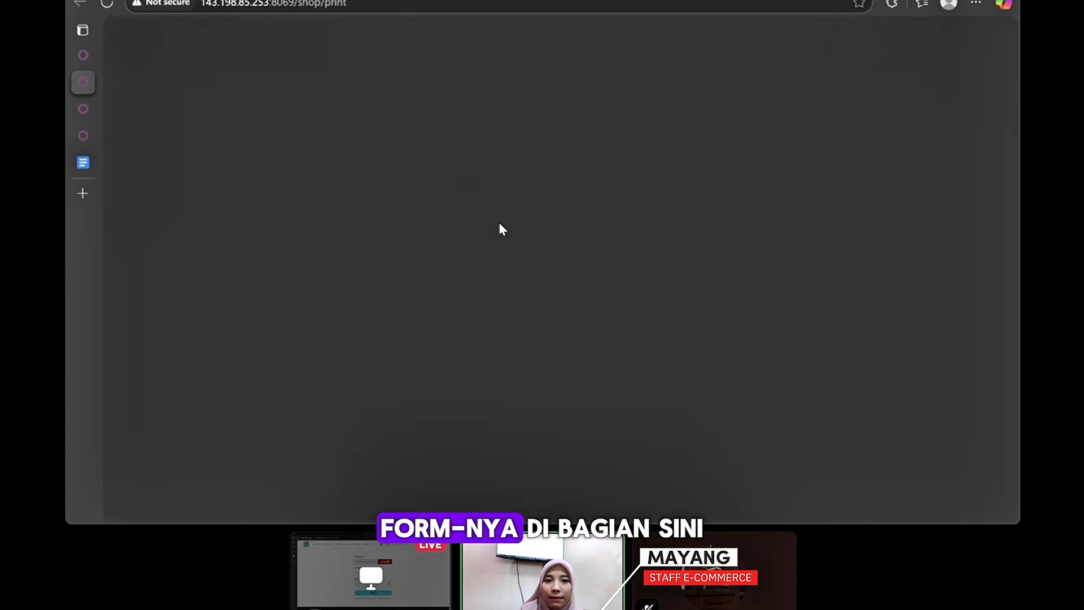
- Scroll through the printed S00055 order listing Mixer, Rice Cooker and Pan
scroll(491, 243, "down", 20)
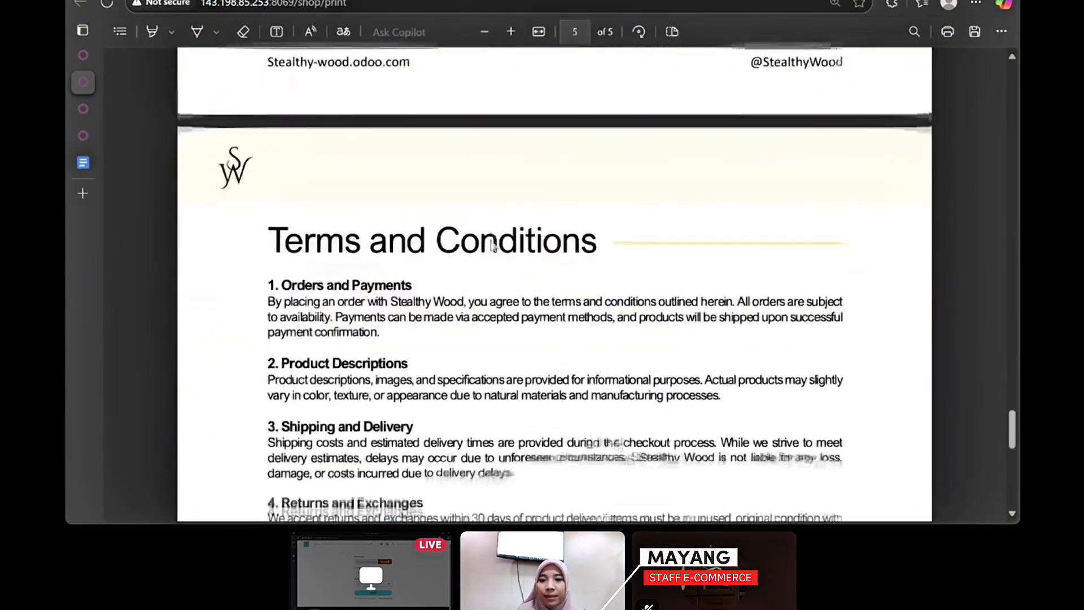
scroll(490, 243, "up", 20)
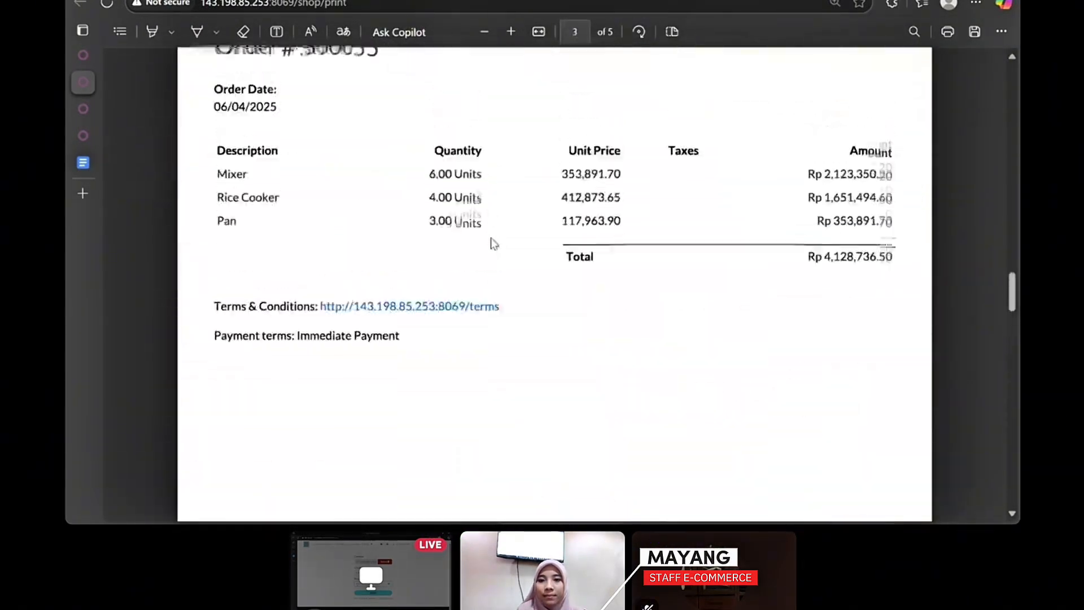
scroll(494, 244, "up", 1)
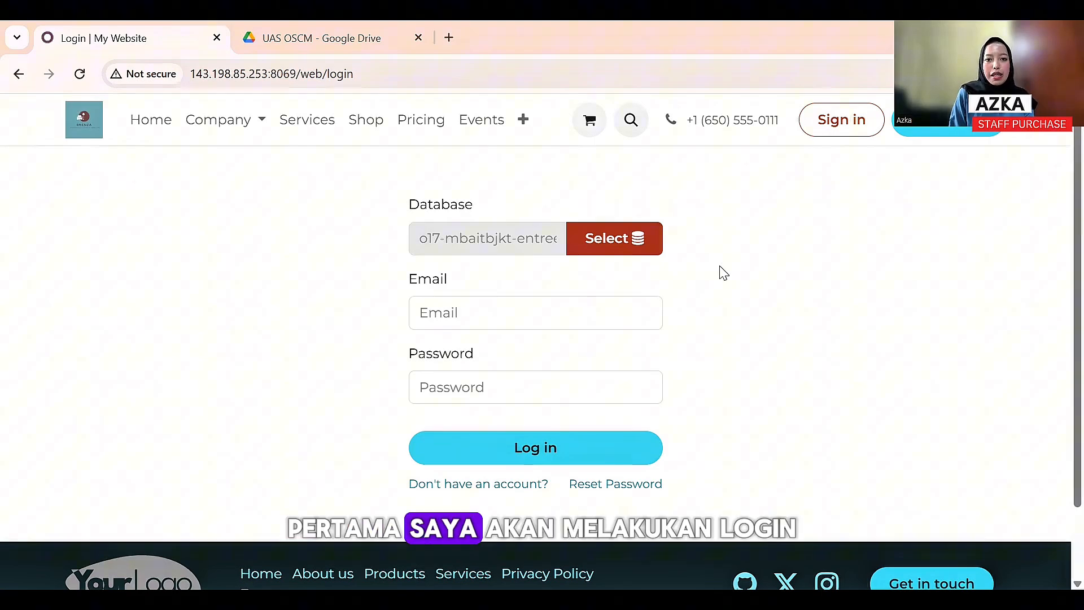
- Log in with the purchasing staff account's email and password, then dismiss Chrome's password warning
left_click(566, 317)
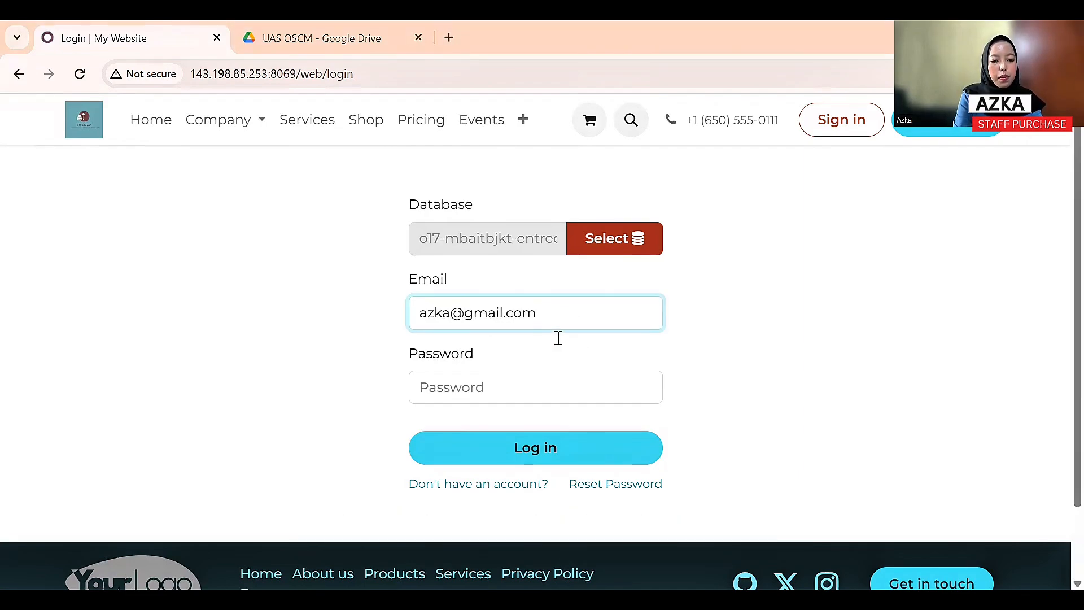
left_click(534, 388)
left_click(538, 446)
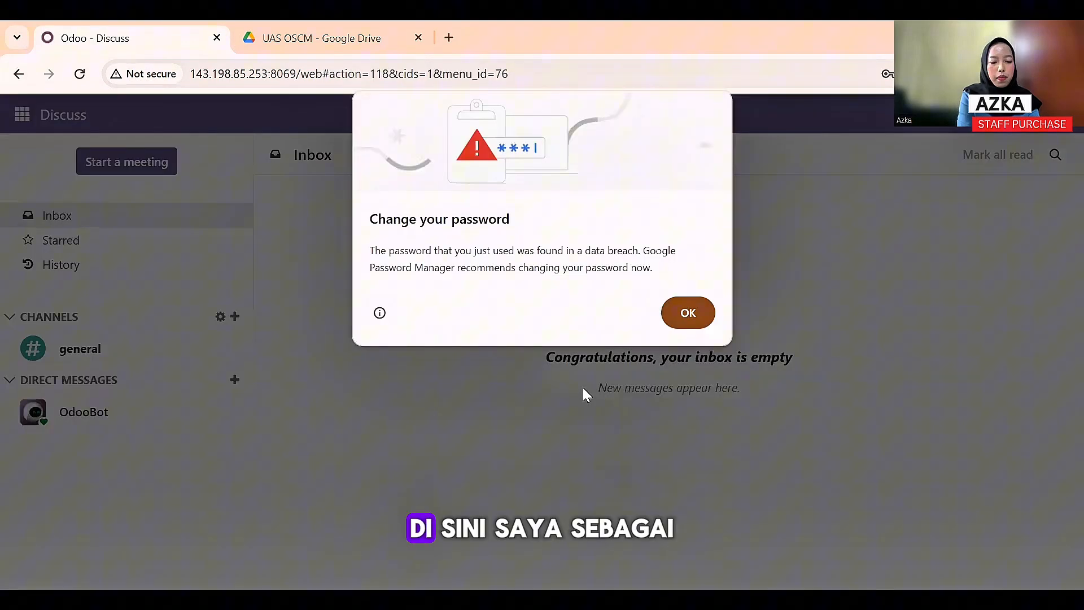
left_click(707, 315)
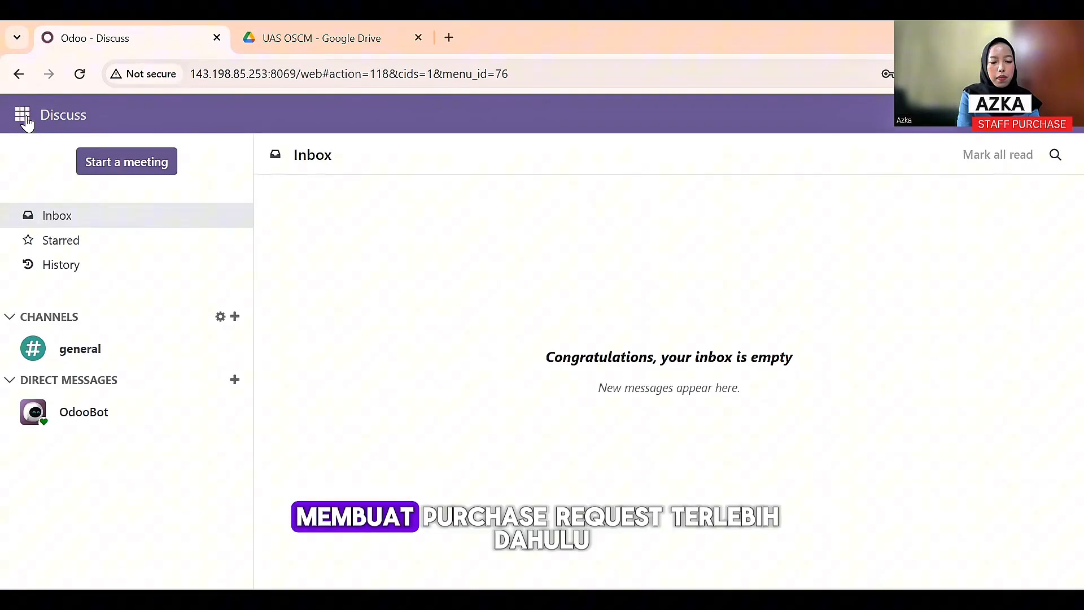
- Go to Purchase Requests in the Purchase app and start a new request
left_click(25, 119)
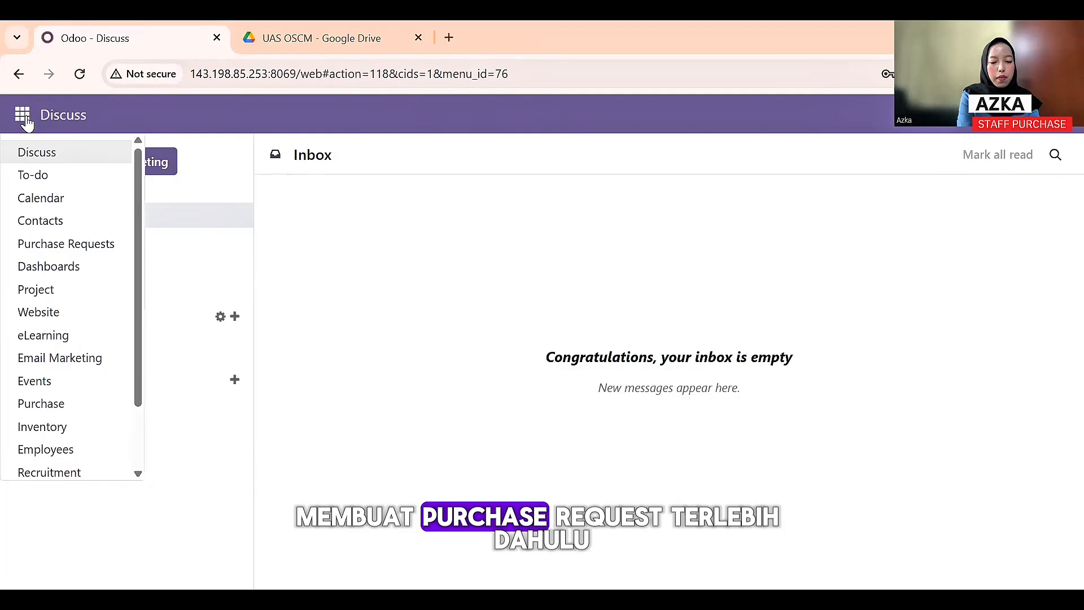
left_click(54, 404)
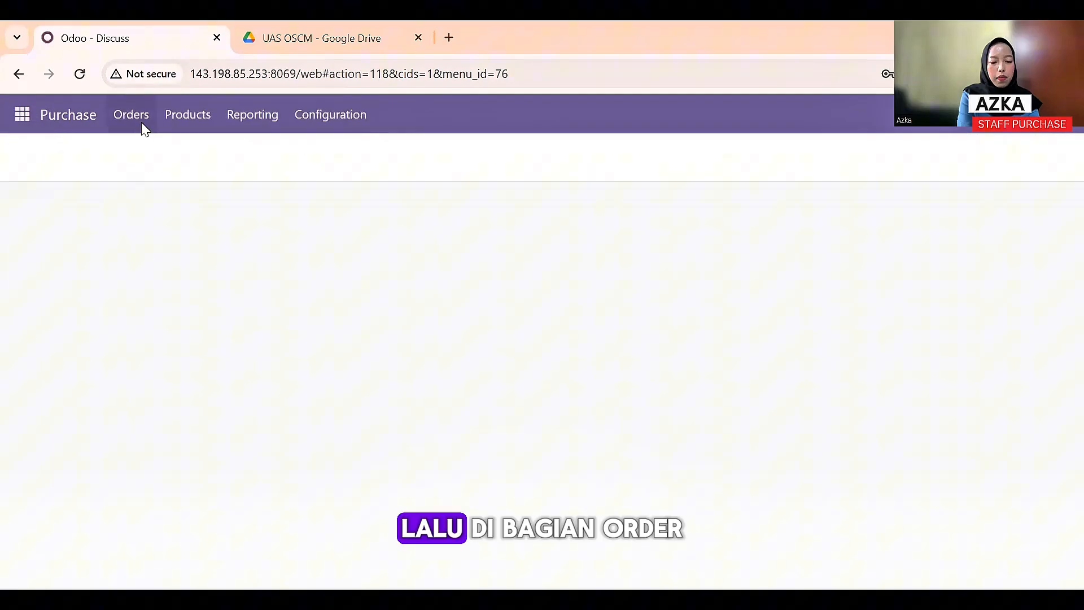
left_click(141, 125)
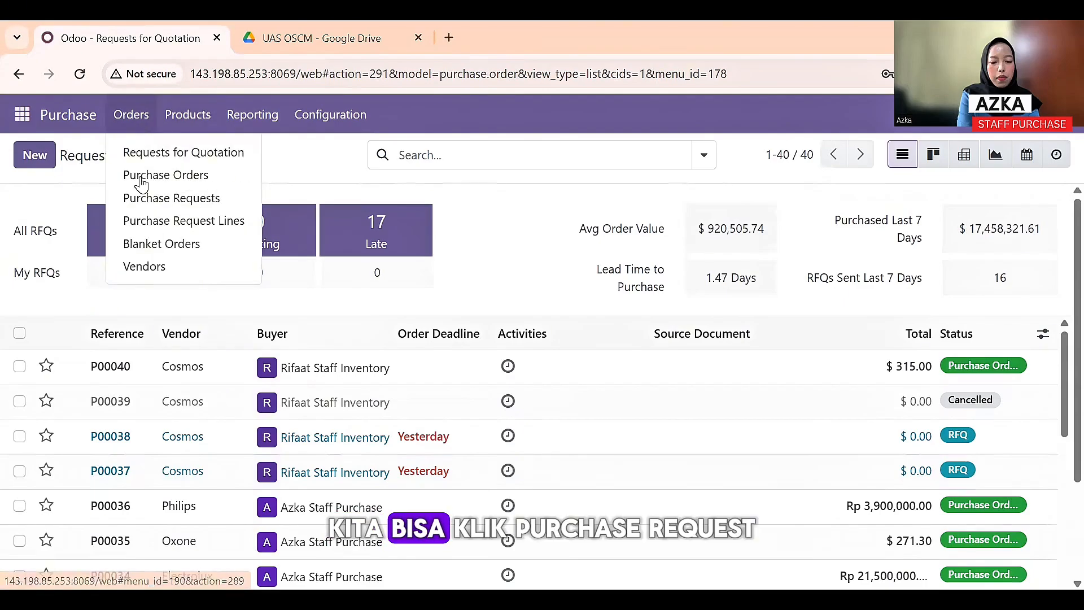
left_click(141, 199)
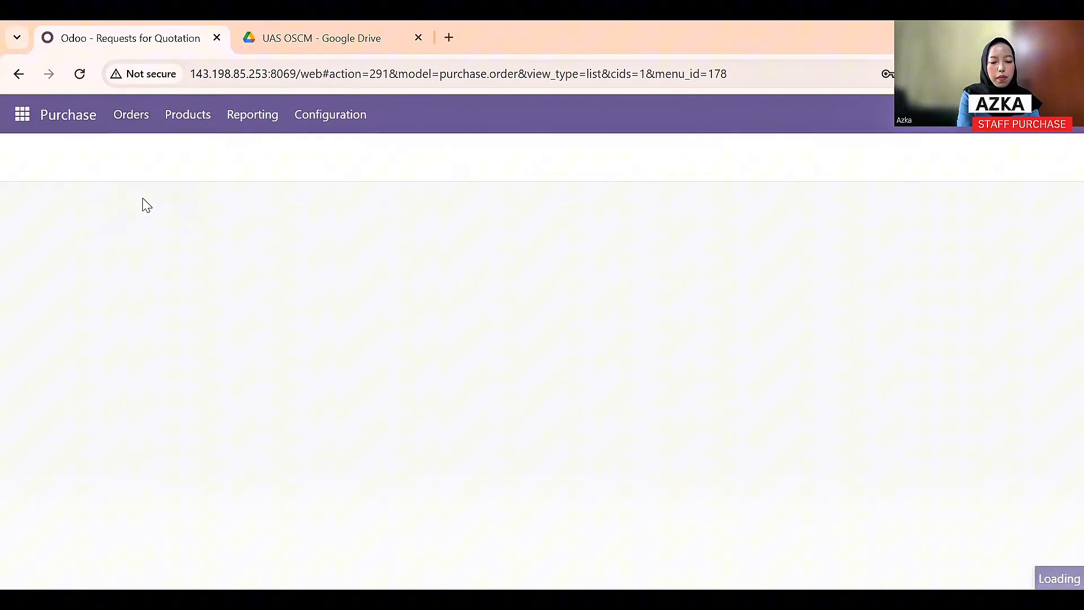
left_click(41, 159)
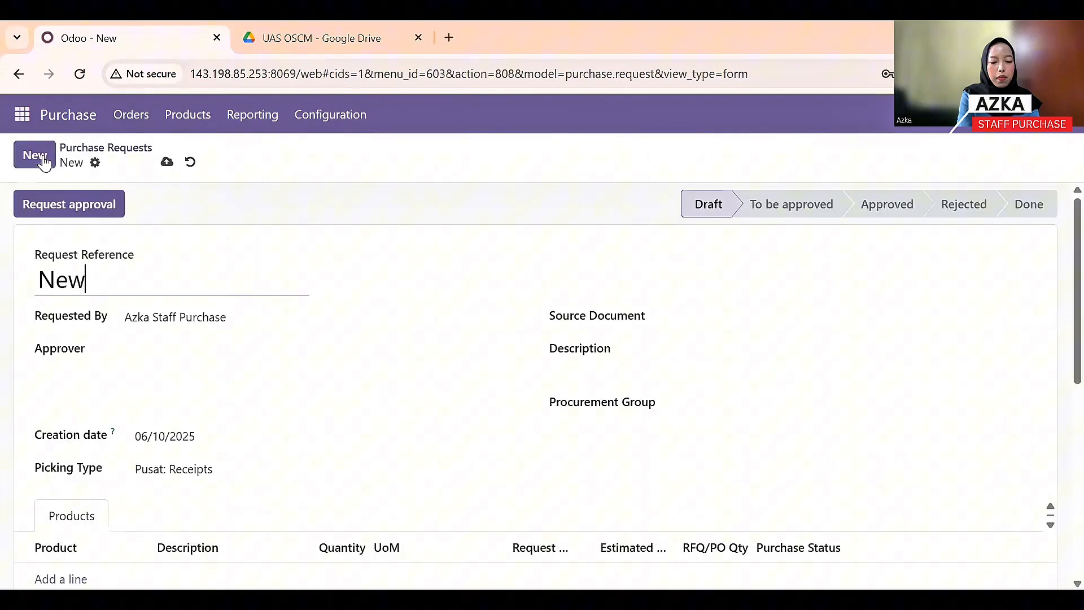
- Request 10 units of AC Split 1 PK and submit it for approval
scroll(174, 340, "down", 3)
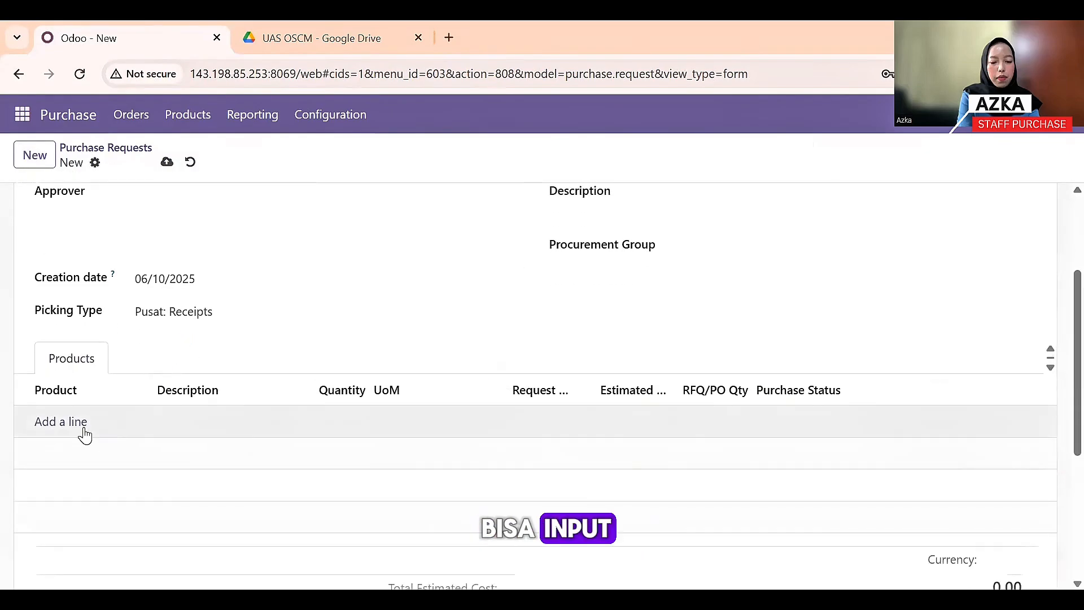
left_click(82, 430)
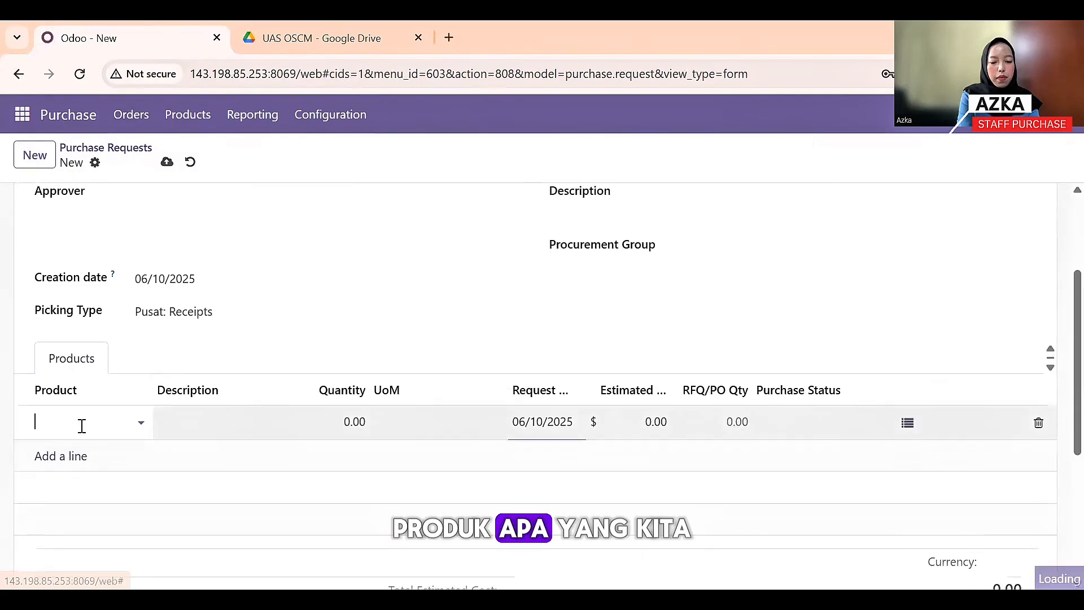
left_click(143, 417)
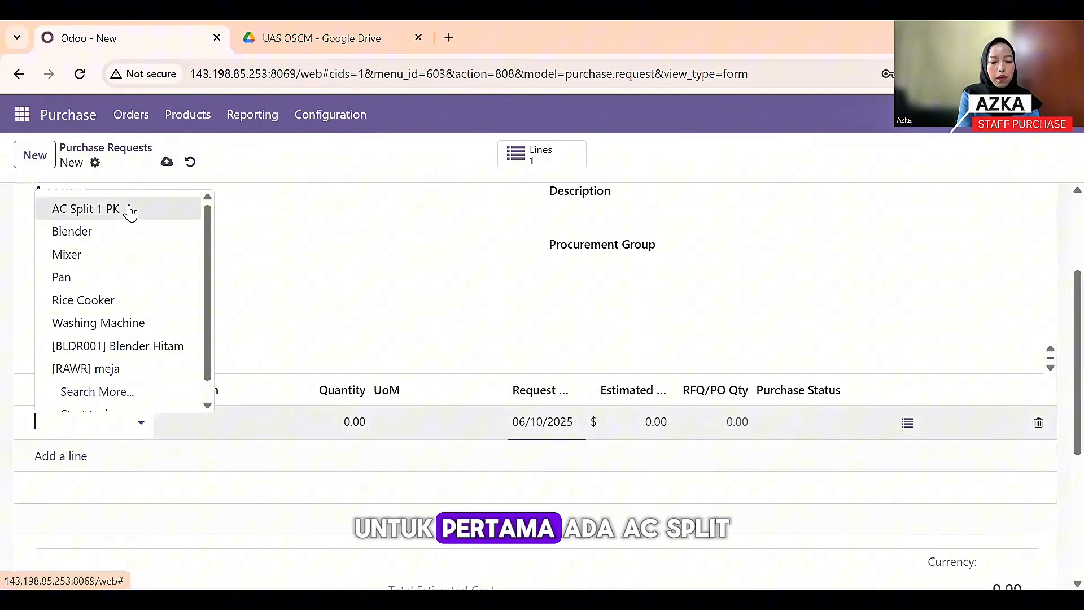
left_click(132, 211)
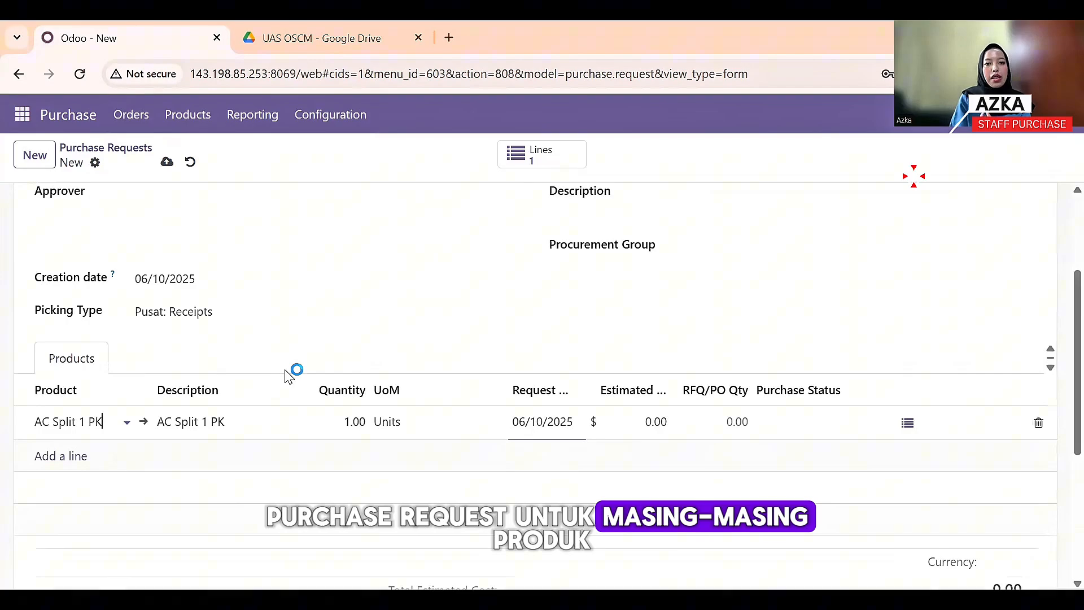
left_click(356, 419)
type("10")
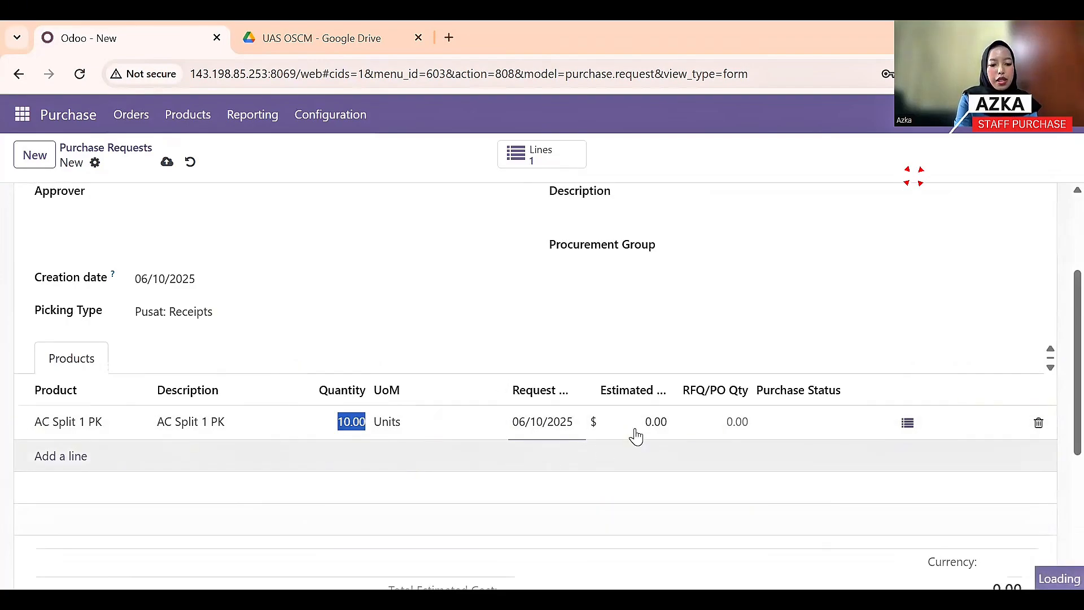
scroll(397, 305, "up", 3)
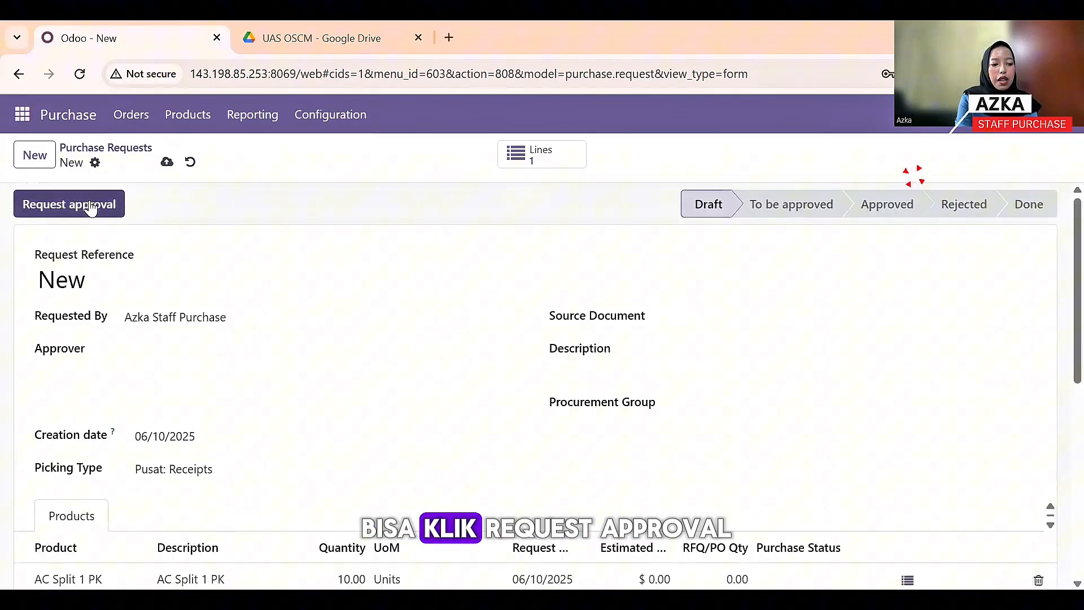
left_click(90, 205)
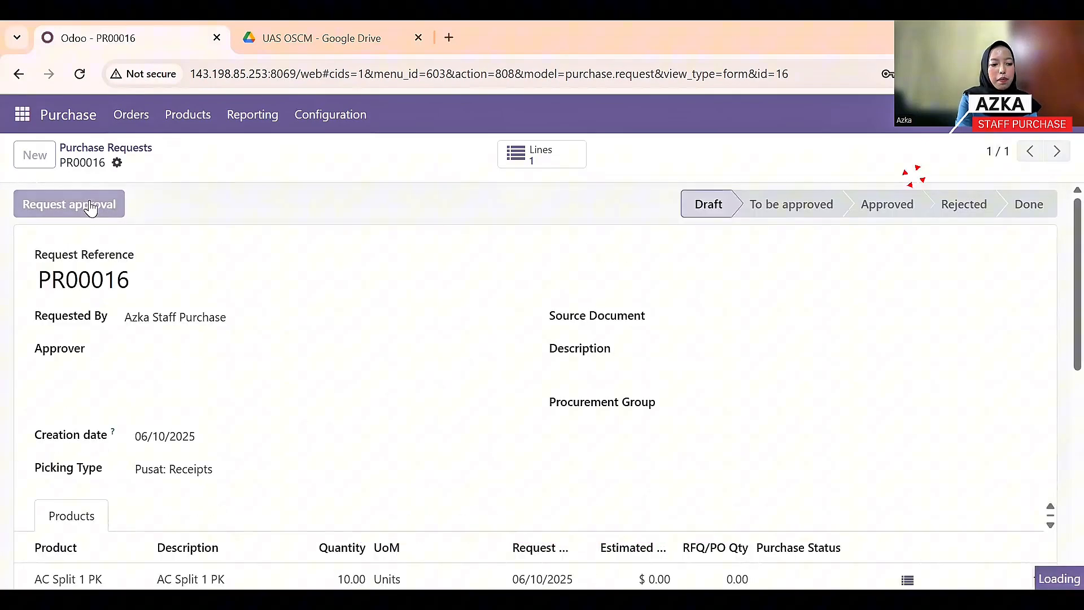
- Create a new purchase request for 10 Blenders
left_click(39, 168)
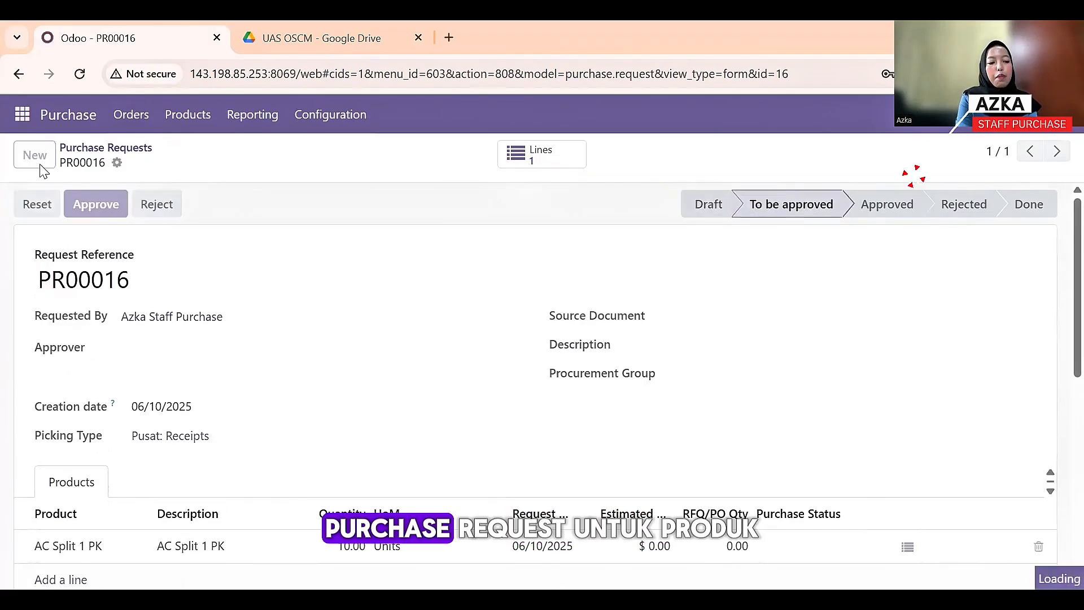
scroll(239, 409, "down", 3)
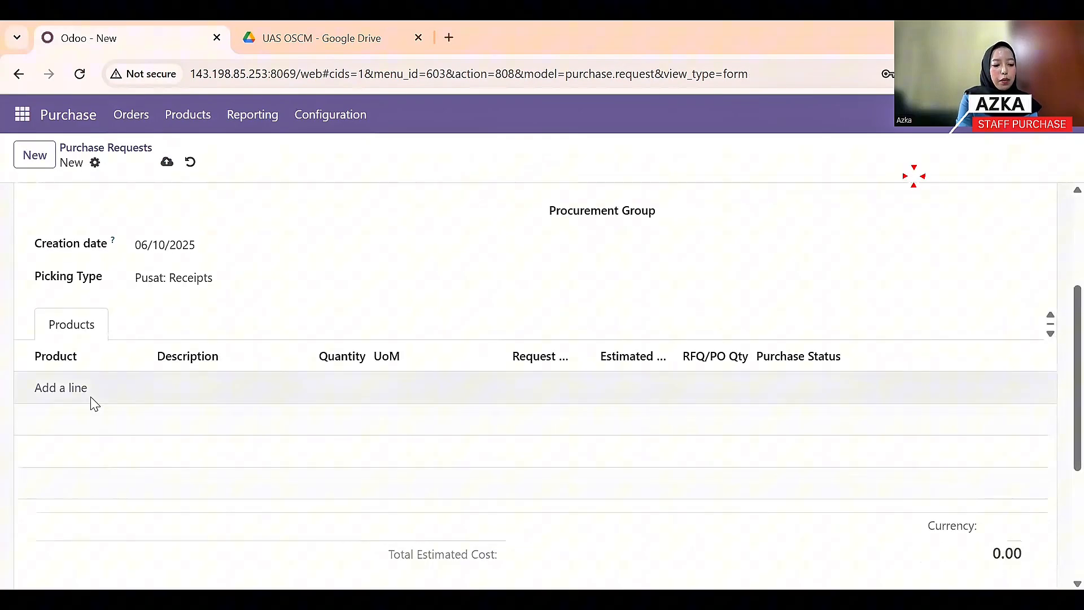
left_click(86, 395)
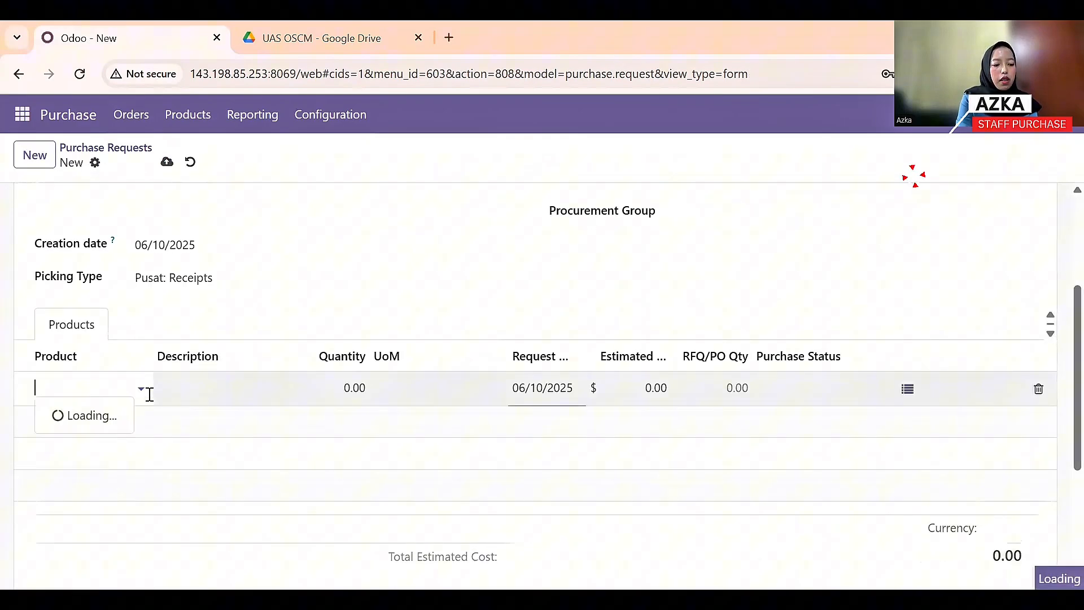
left_click(133, 198)
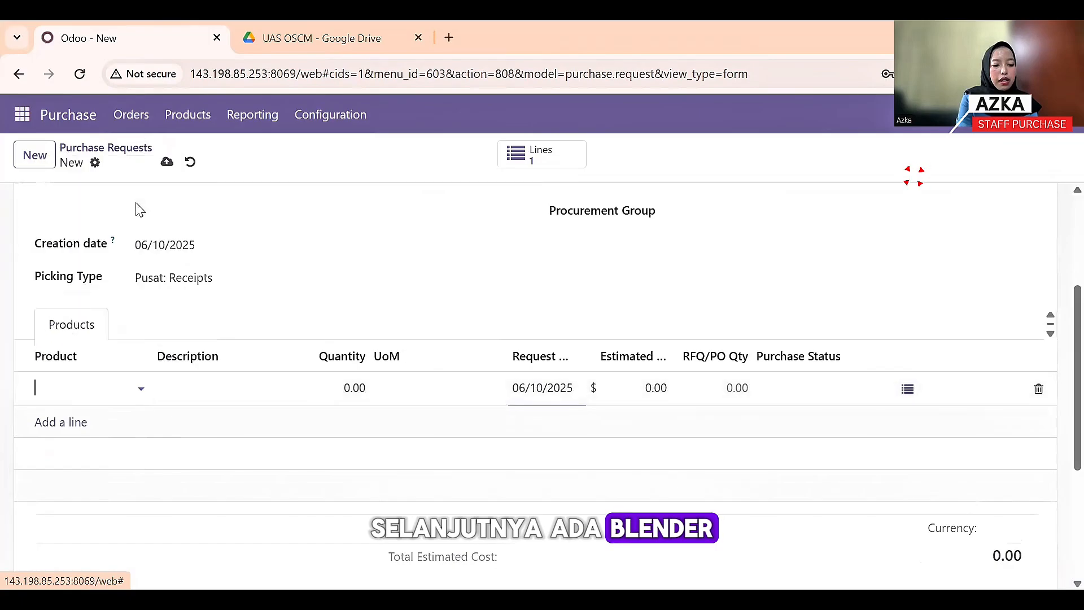
left_click(350, 386)
type("10")
left_click(387, 329)
scroll(387, 329, "up", 1)
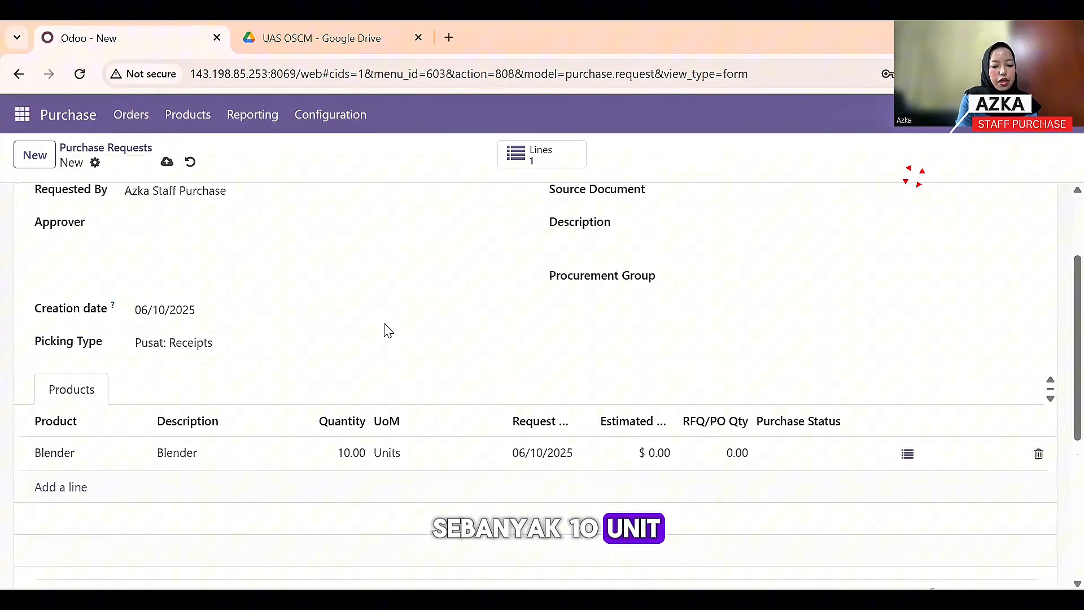
scroll(388, 329, "up", 2)
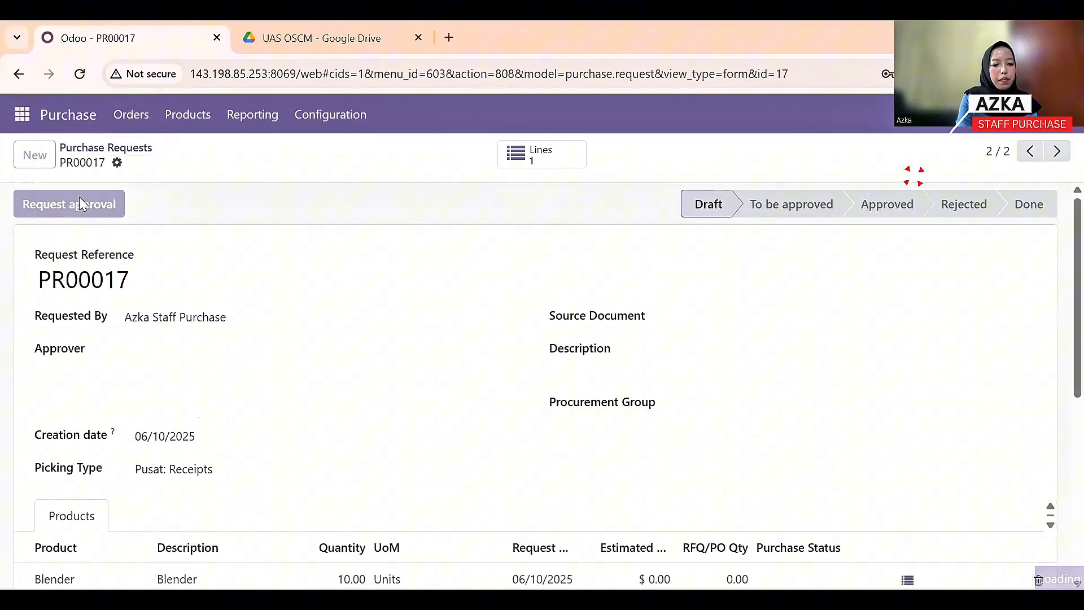
- Create a purchase request for 10 Mixers and submit it for approval
left_click(41, 167)
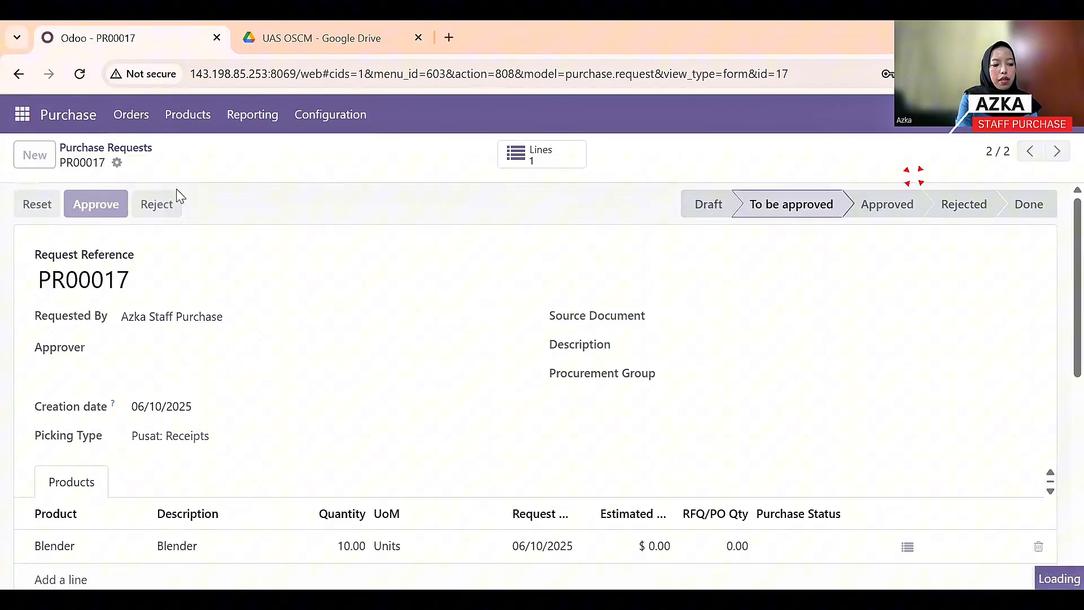
scroll(101, 421, "down", 3)
left_click(61, 443)
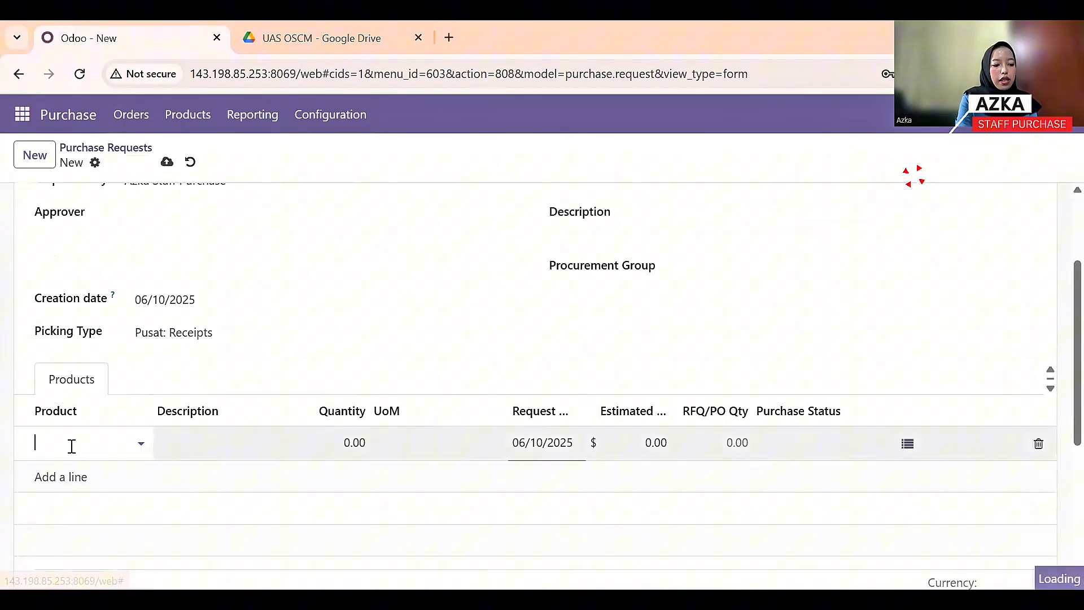
left_click(148, 446)
left_click(136, 276)
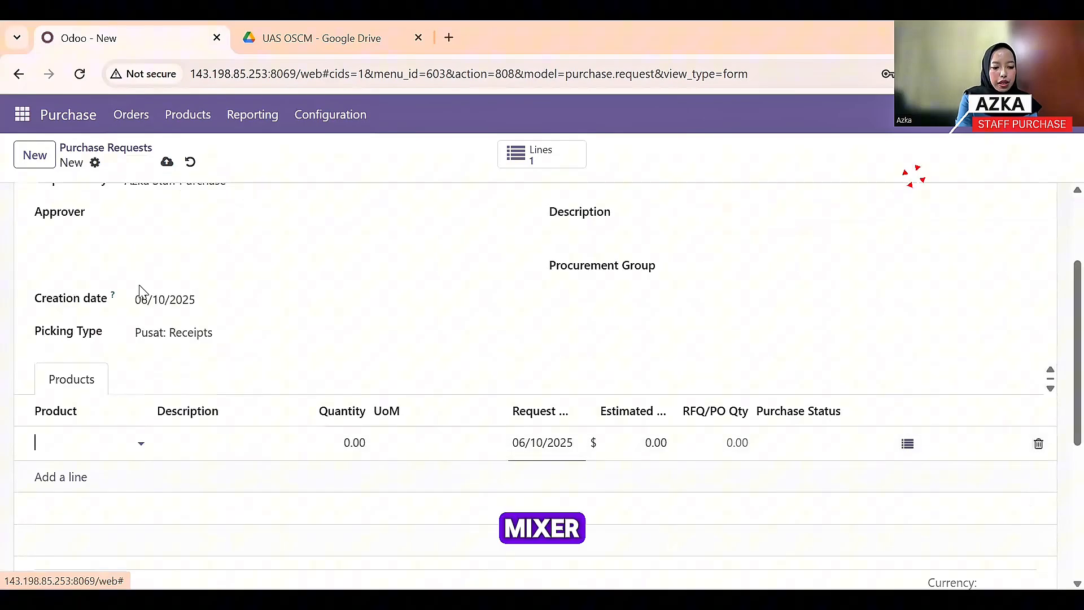
left_click(357, 444)
type("10")
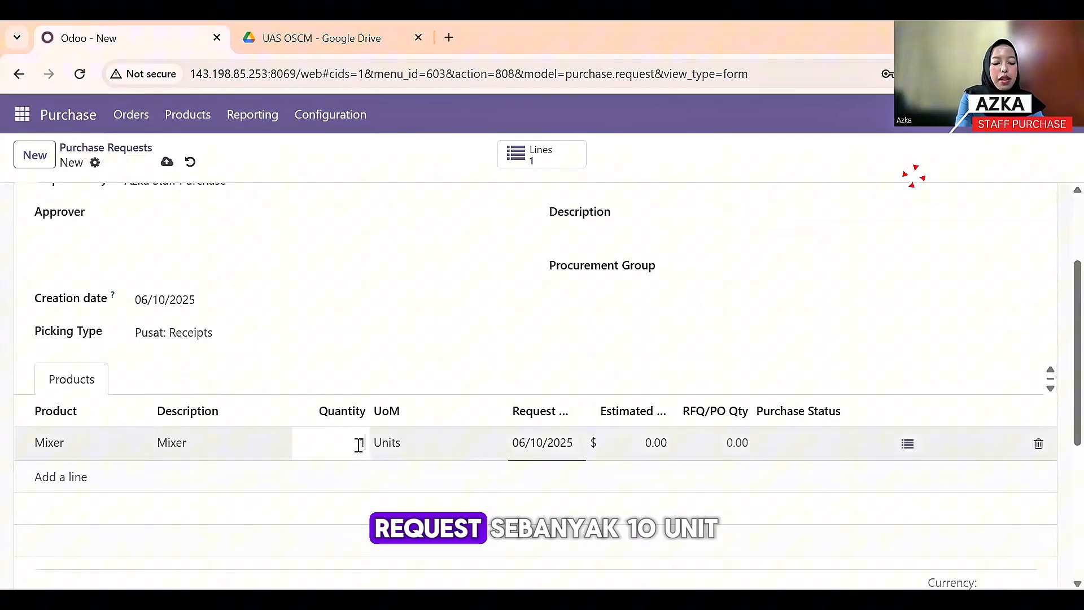
key("Tab")
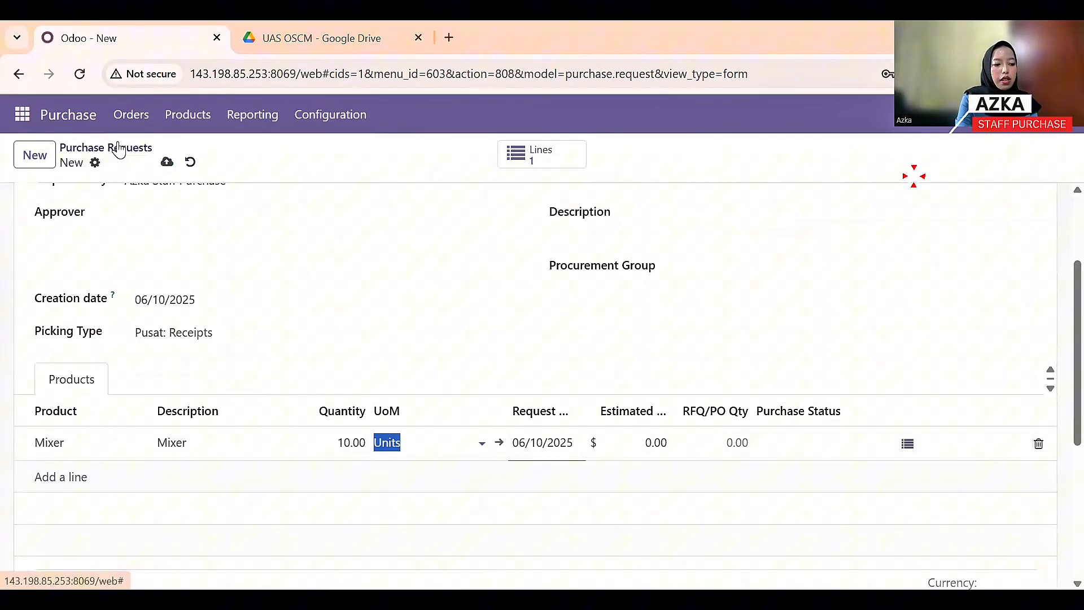
scroll(90, 237, "up", 3)
left_click(69, 204)
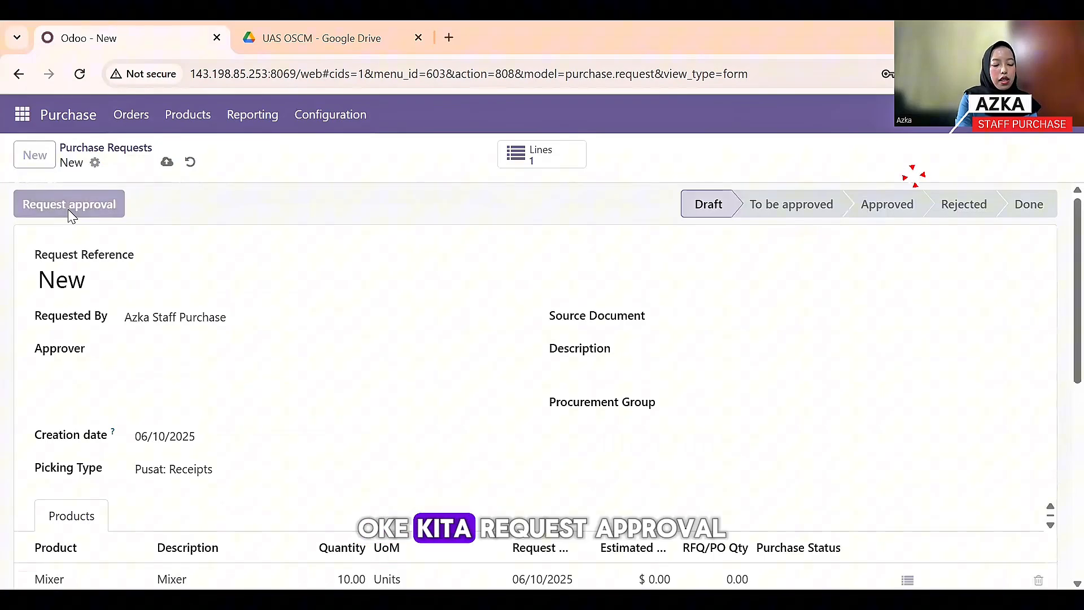
left_click(35, 155)
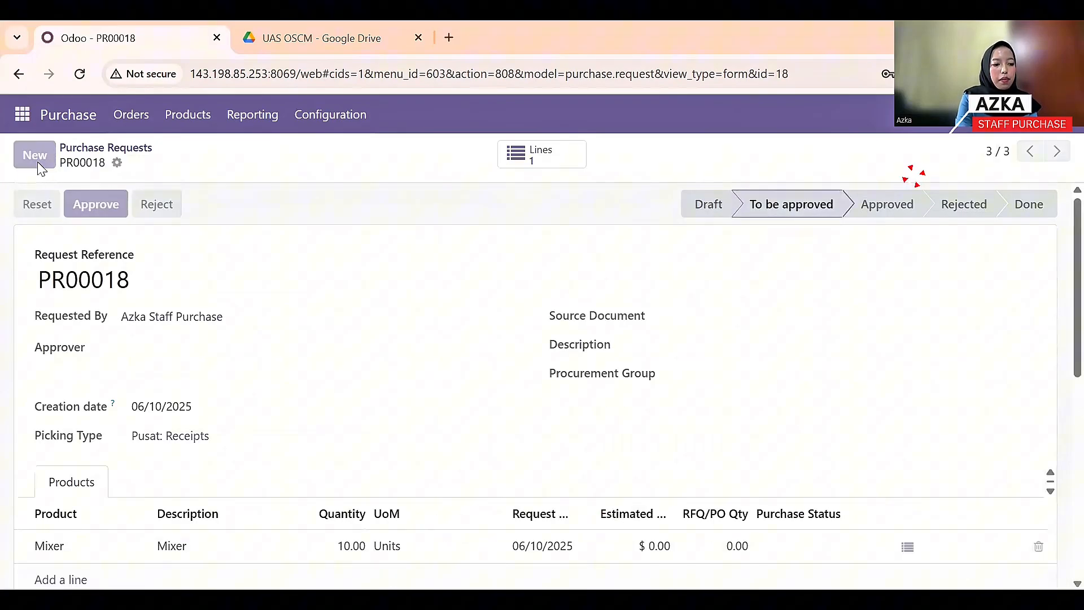
- Request 10 Pans and submit the request for approval
scroll(72, 463, "down", 2)
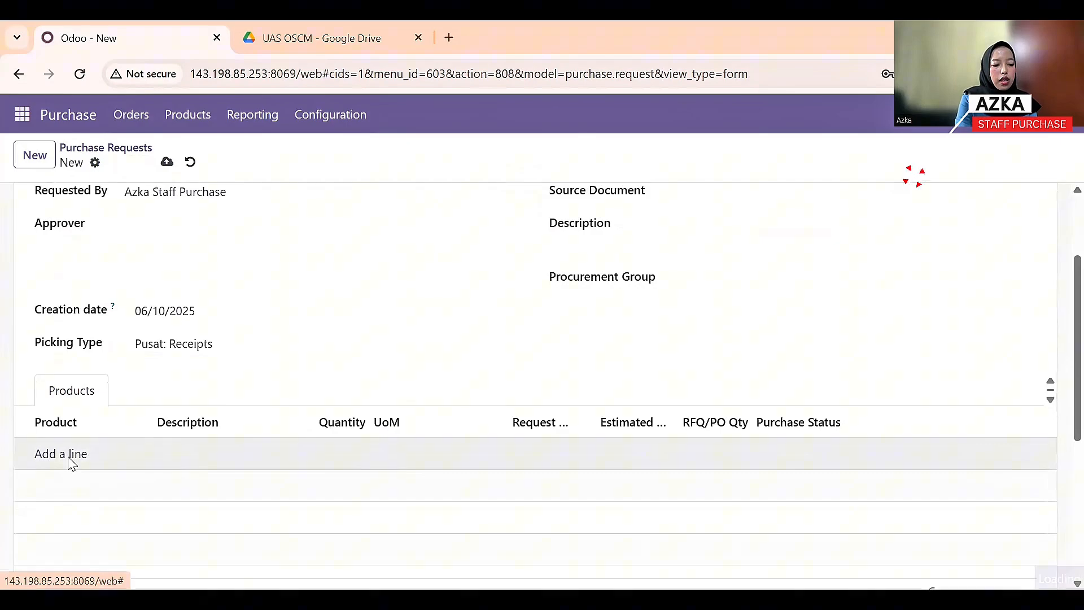
left_click(71, 463)
left_click(142, 450)
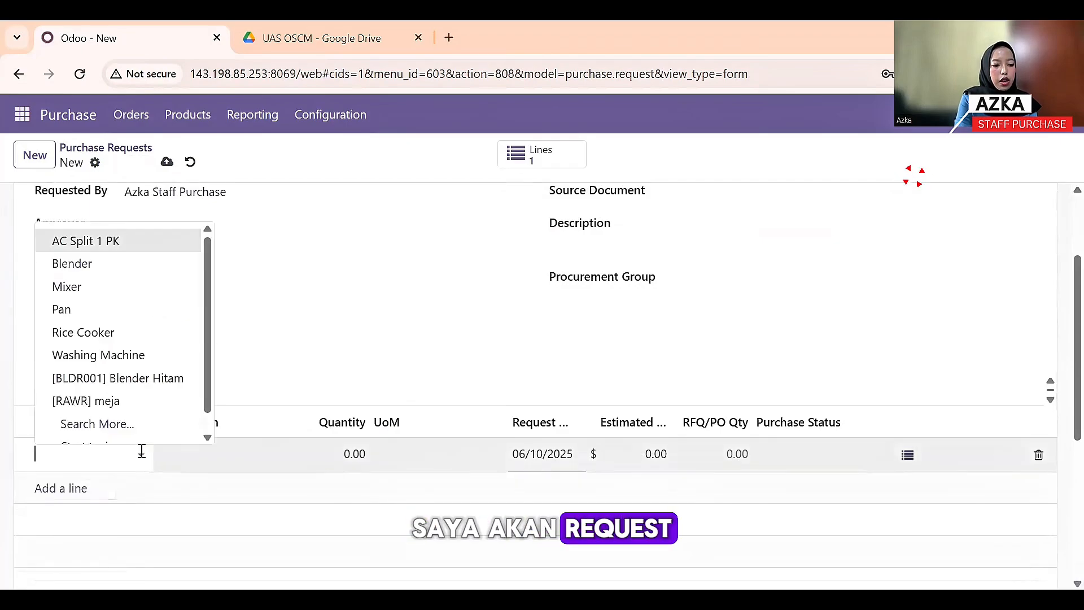
left_click(151, 314)
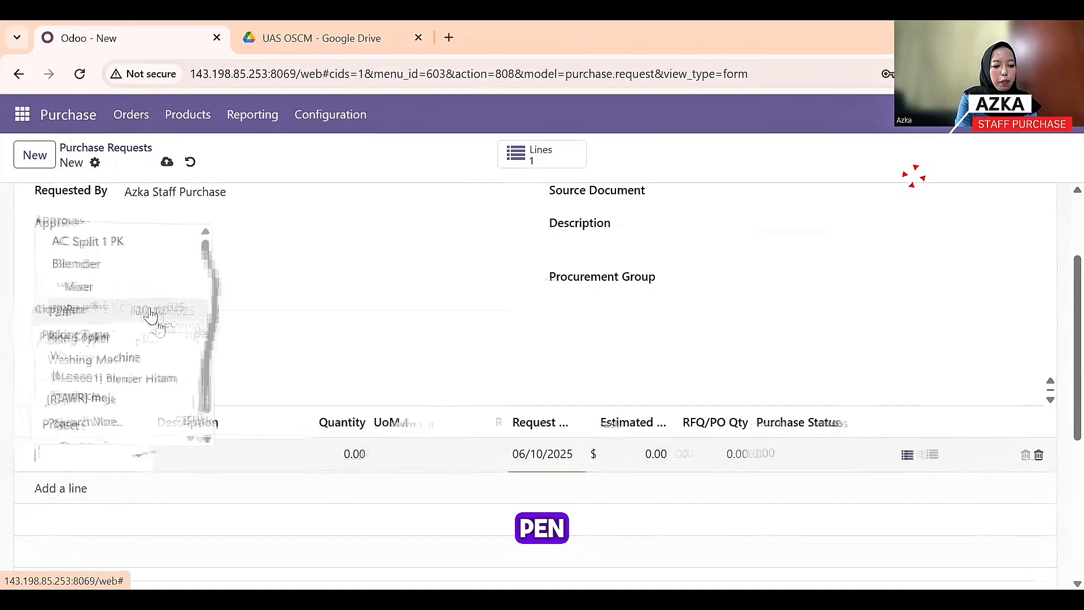
left_click(354, 468)
type("10")
scroll(354, 471, "up", 3)
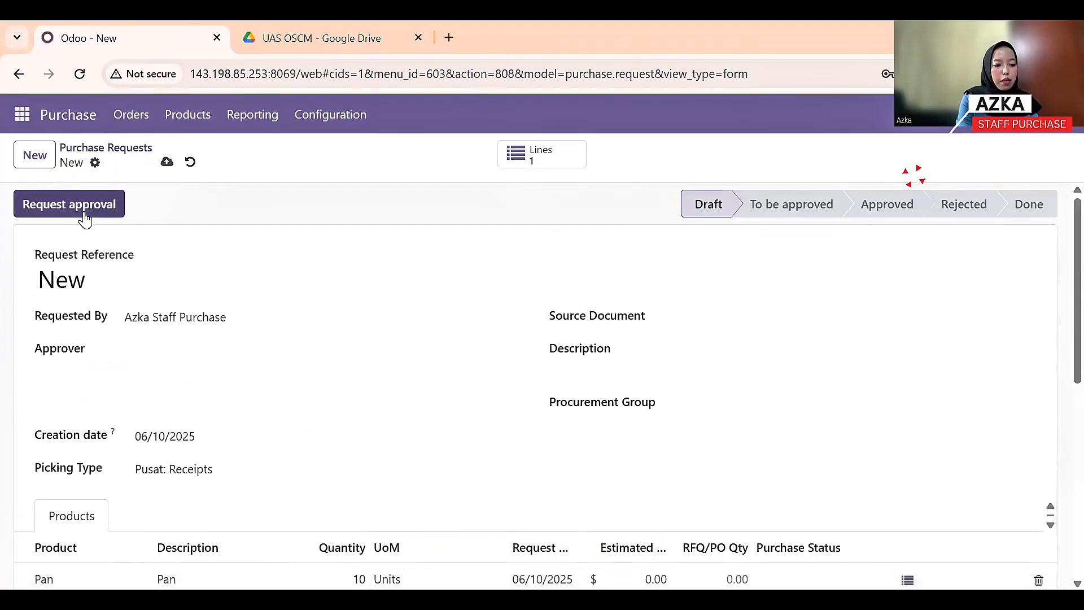
left_click(79, 209)
- Confirm all four requests await approval, then start a new request with a product line
left_click(133, 120)
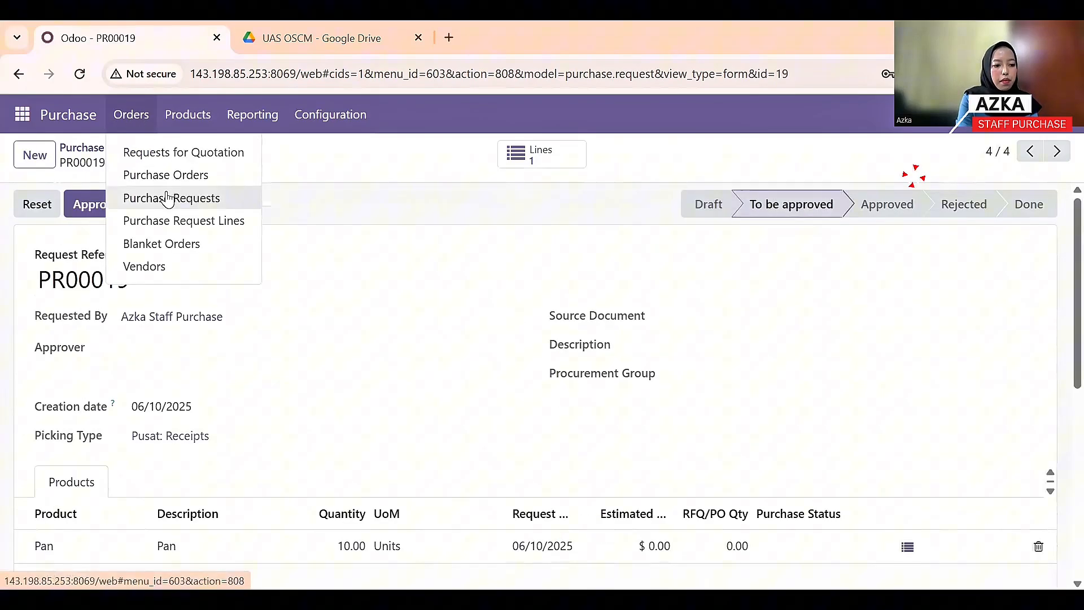
left_click(182, 196)
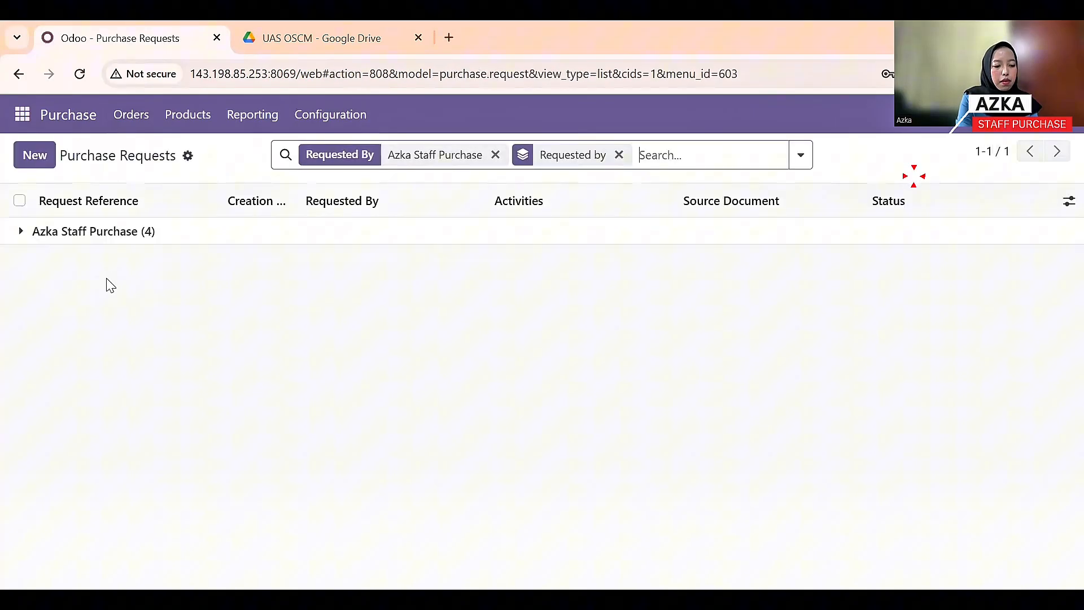
left_click(72, 235)
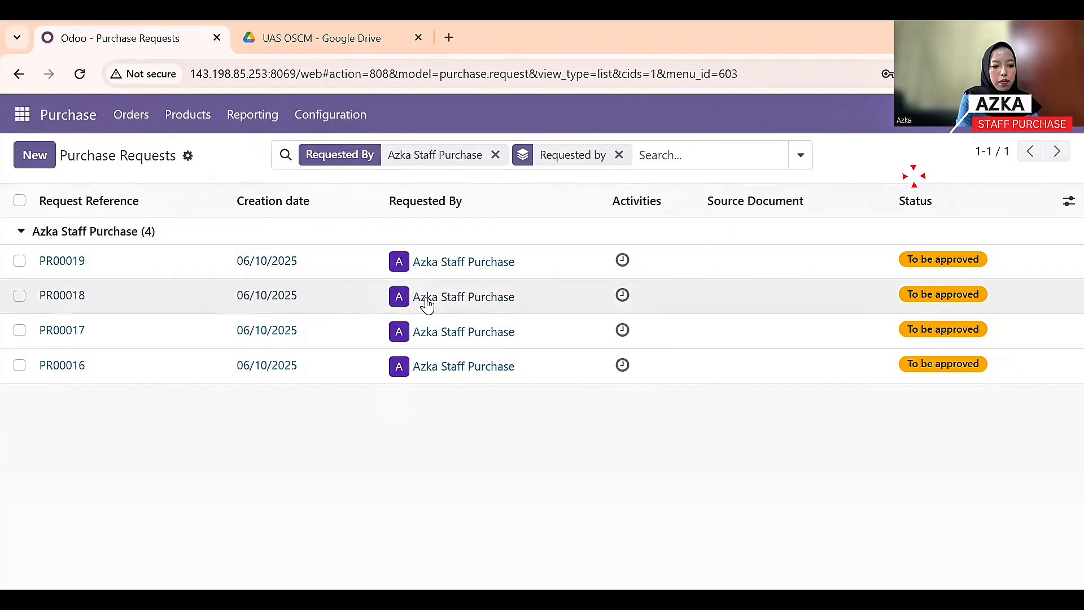
left_click(34, 155)
scroll(176, 402, "down", 3)
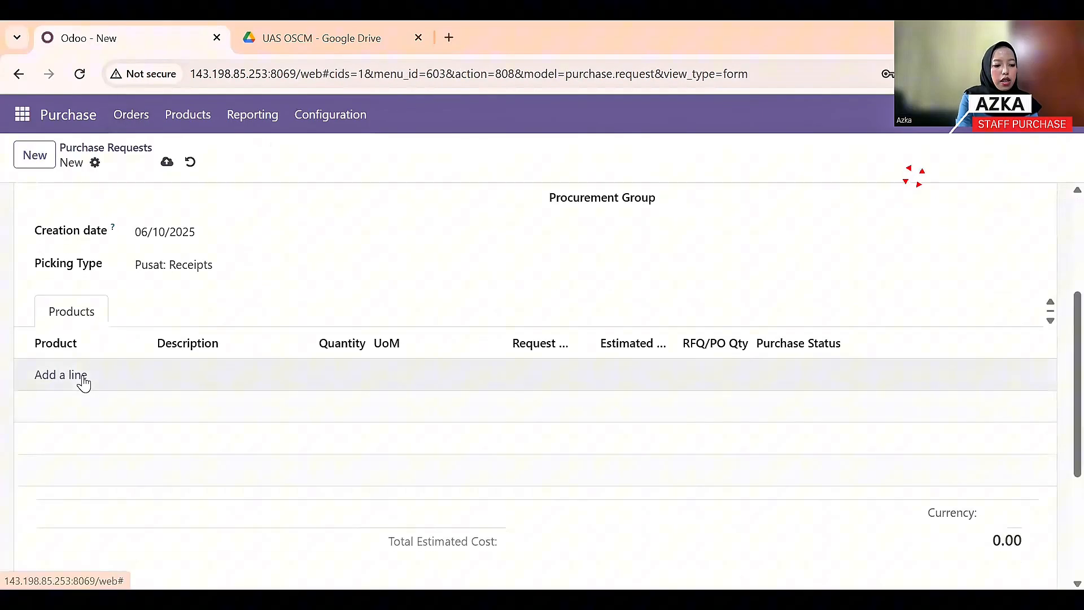
left_click(83, 382)
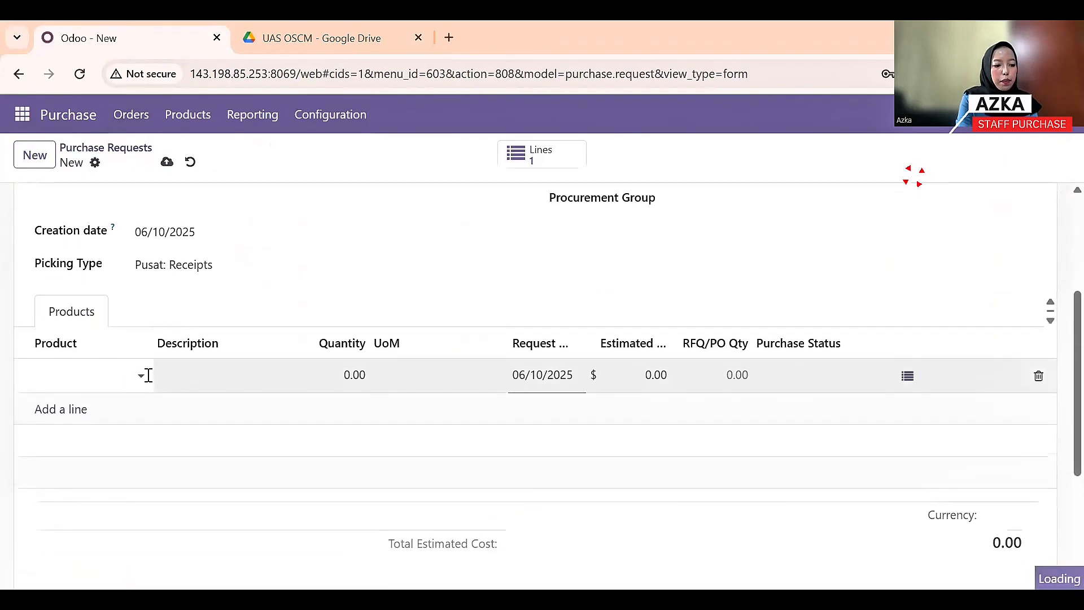
- Request 10 Rice Cookers and submit the request for approval
left_click(143, 374)
left_click(145, 255)
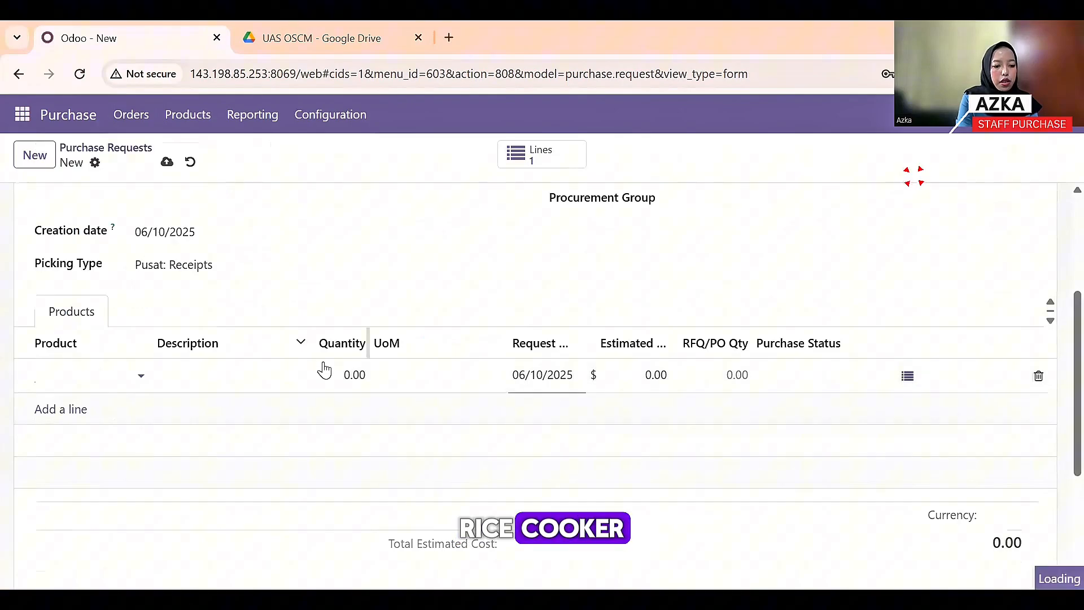
left_click(360, 375)
type("10")
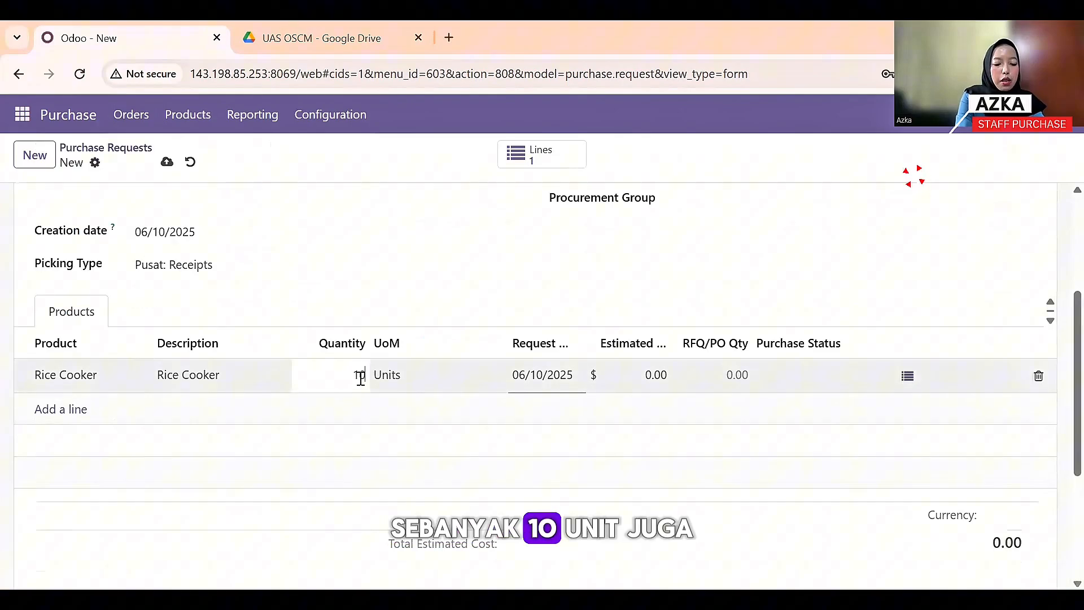
scroll(321, 372, "up", 4)
left_click(100, 217)
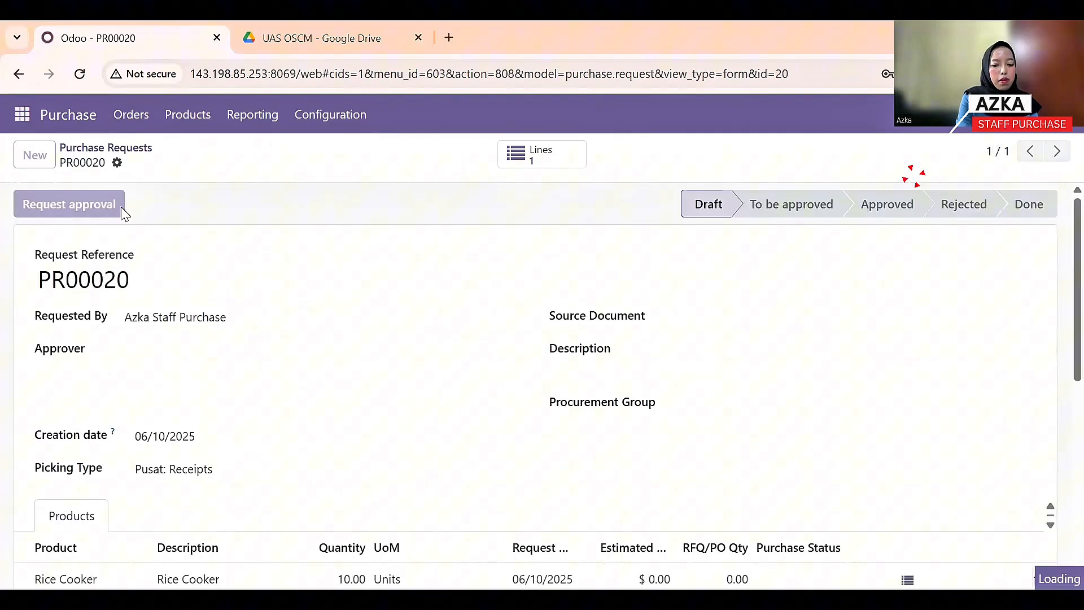
- Create a new request for 10 Washing Machines and submit it for approval
left_click(37, 157)
scroll(76, 423, "down", 2)
left_click(76, 418)
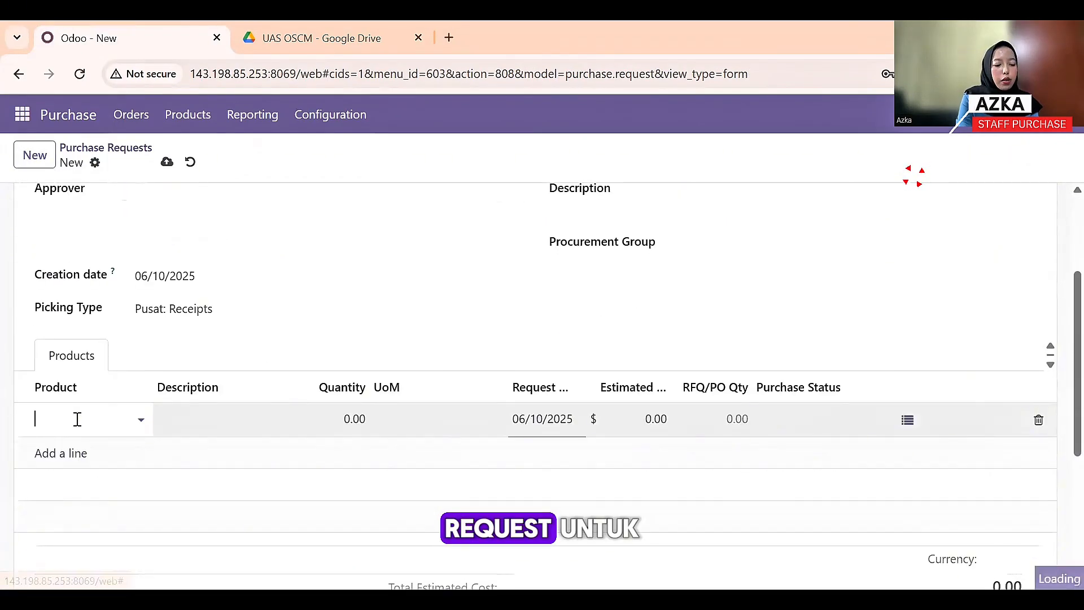
left_click(139, 420)
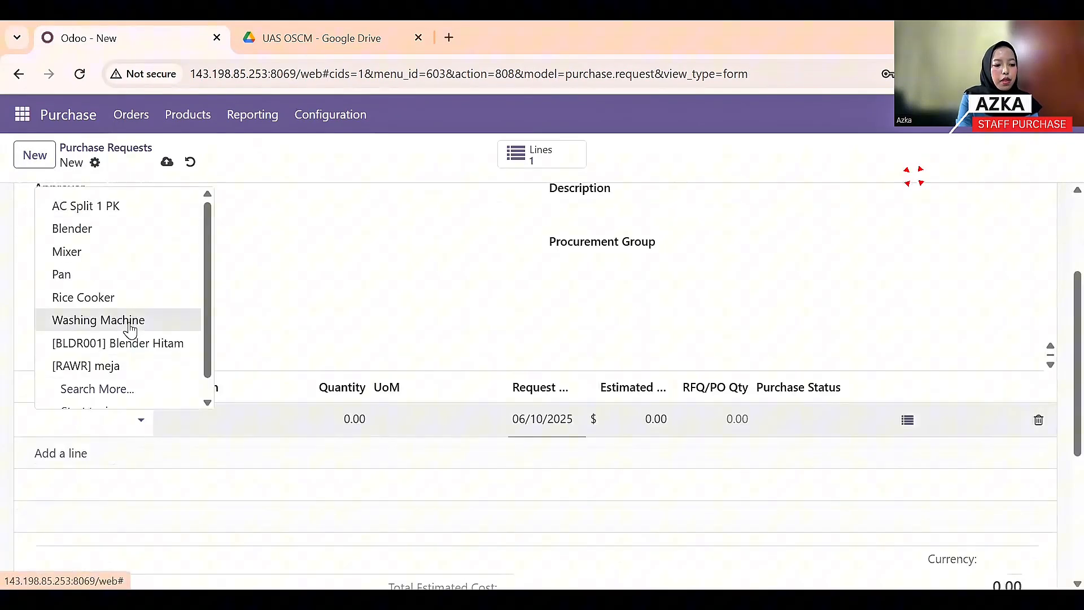
left_click(130, 322)
left_click(366, 416)
type("10")
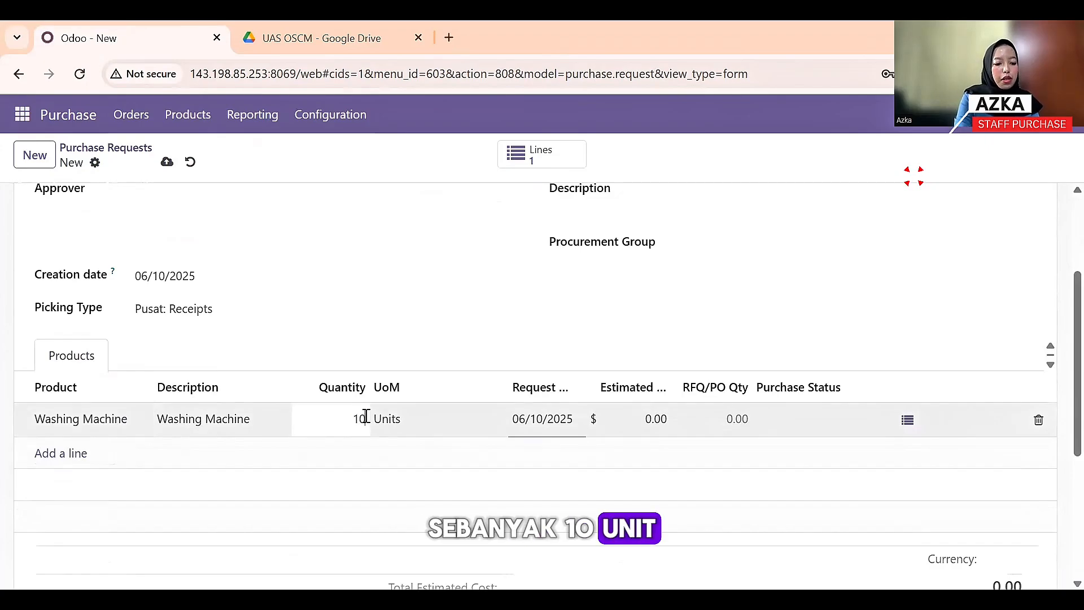
scroll(366, 416, "up", 3)
left_click(98, 207)
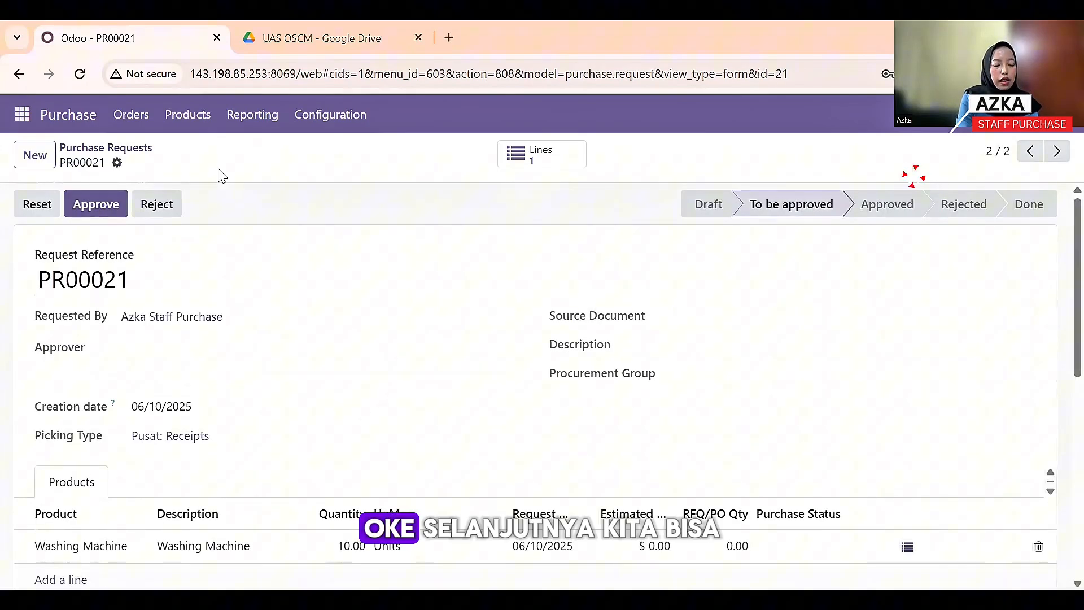
- Go to the Purchase Request Lines list to review the pending lines
left_click(131, 115)
mouse_move(131, 114)
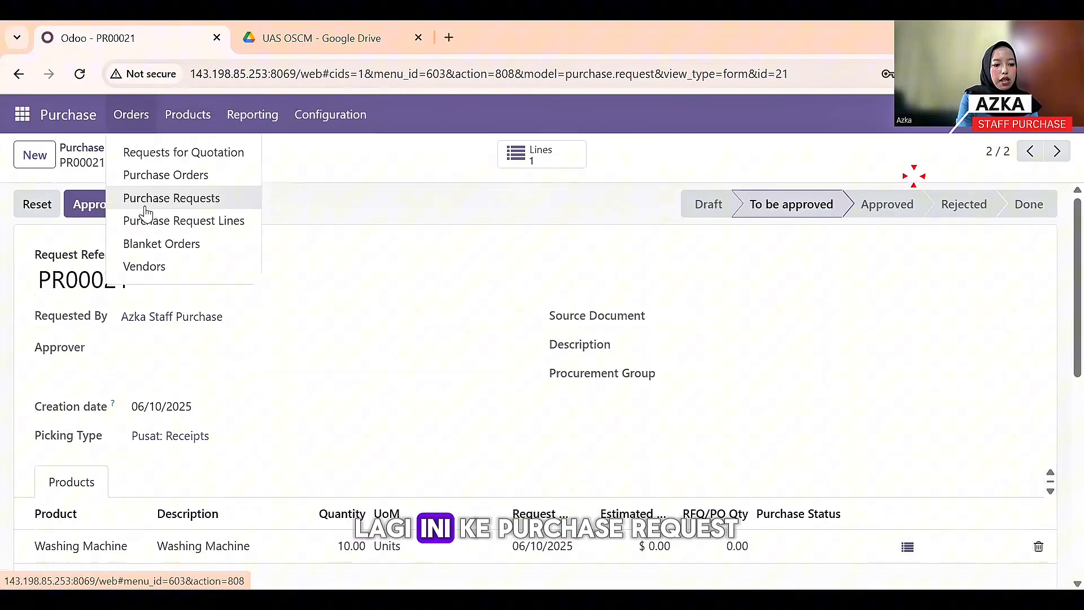
left_click(145, 221)
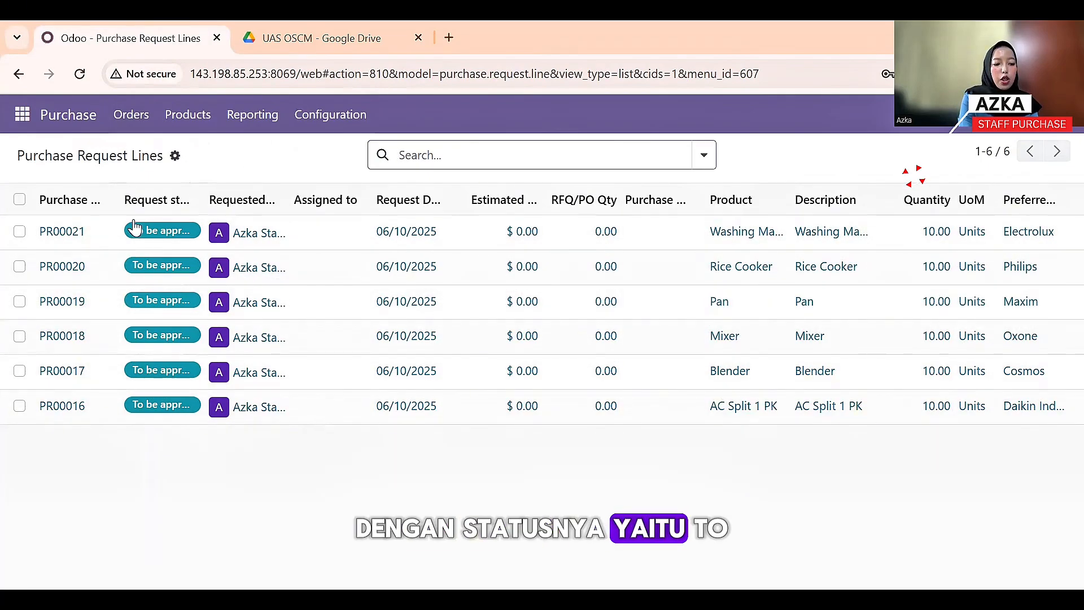
- Open the PR00016 AC Split 1 PK line, then switch to the Purchase Requests list
left_click(129, 419)
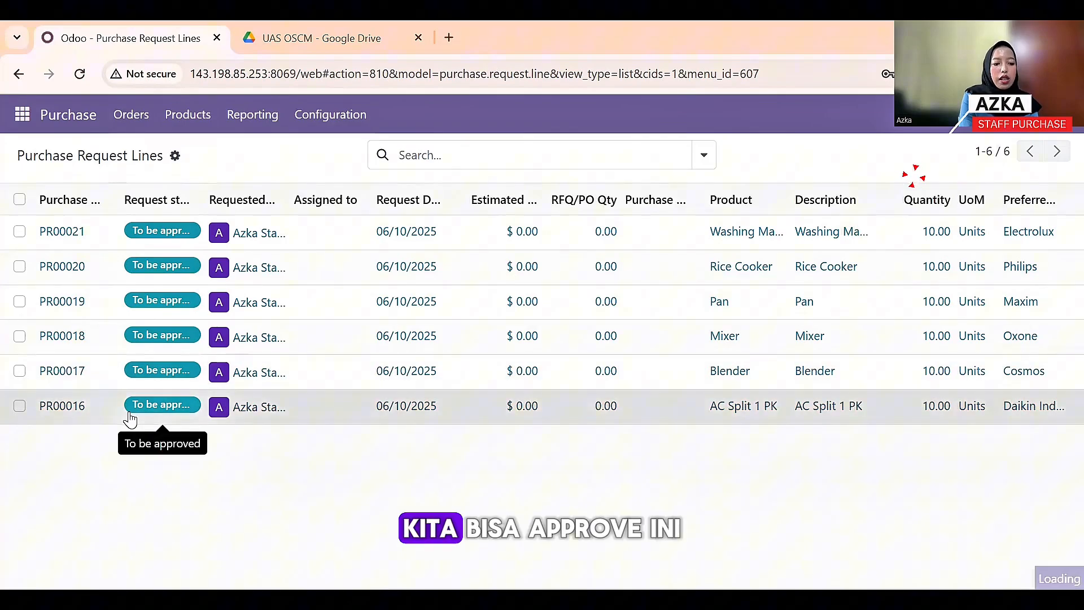
left_click(139, 117)
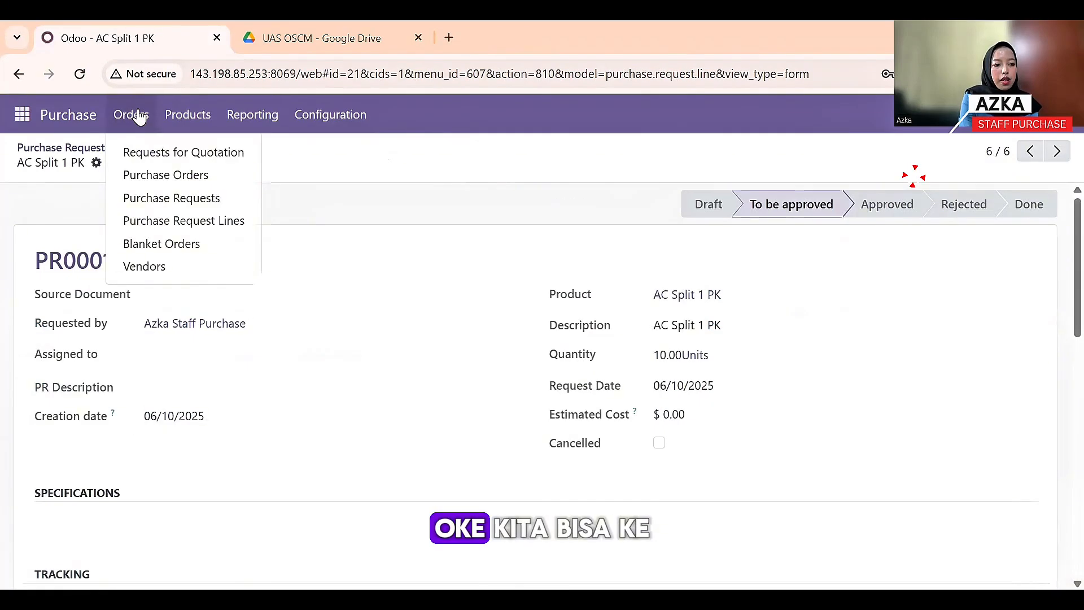
left_click(159, 198)
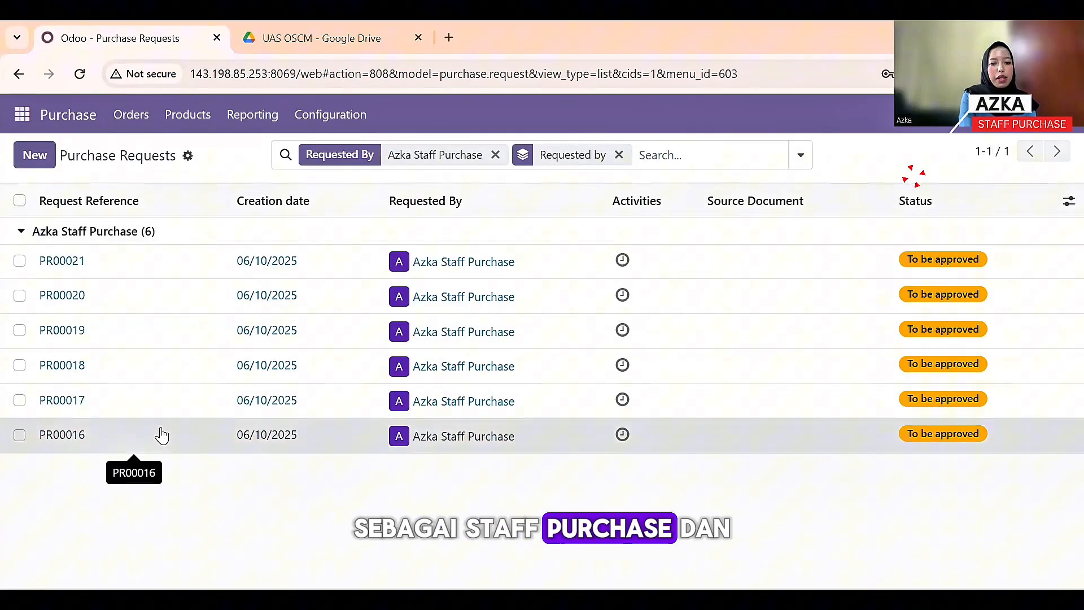
- Approve PR00016 and start an RFQ for its 10 AC Split 1 PK units
left_click(161, 434)
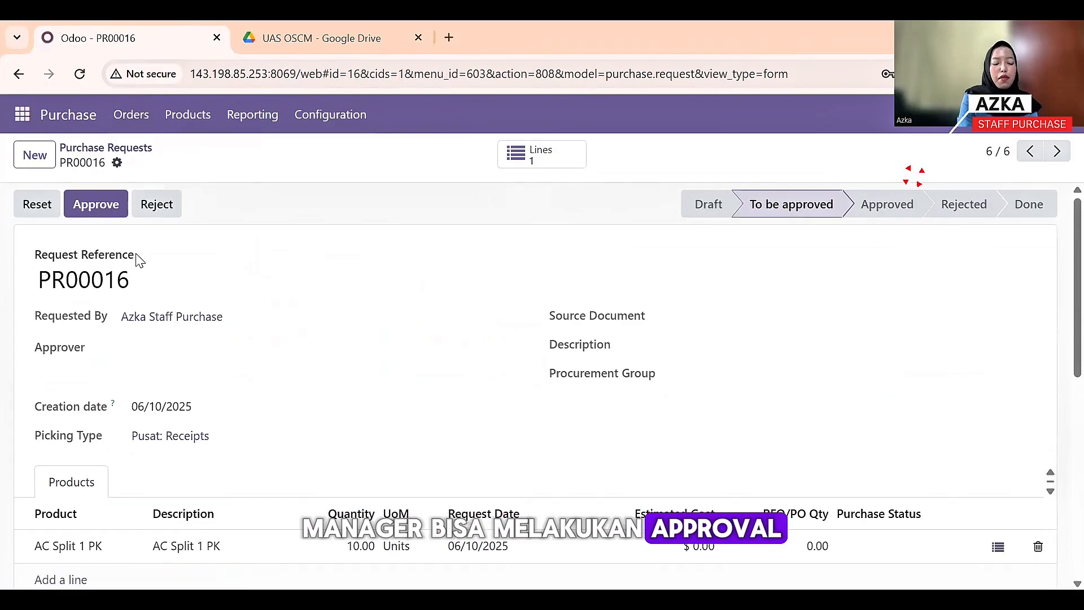
left_click(94, 199)
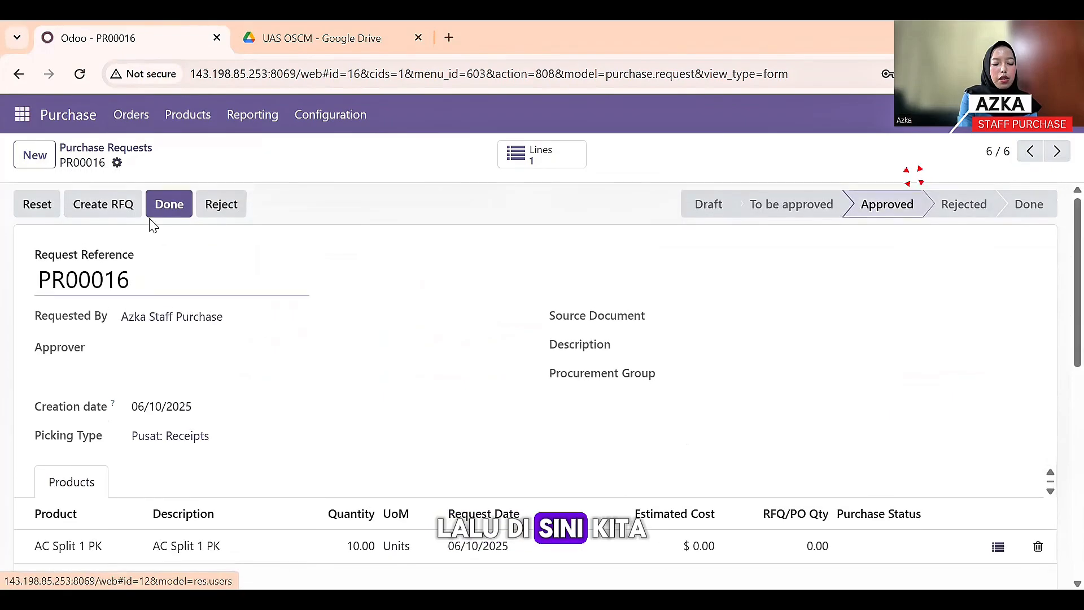
left_click(111, 205)
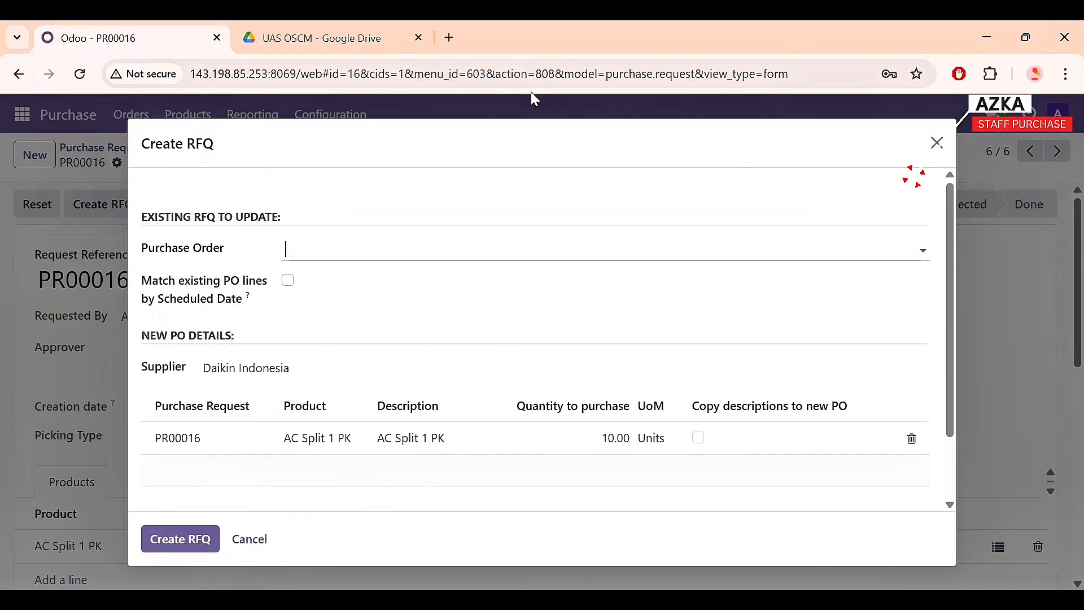
- Create RFQ P00049 for Daikin Indonesia and change the AC Split 1 PK unit price to 315.00
left_click(196, 537)
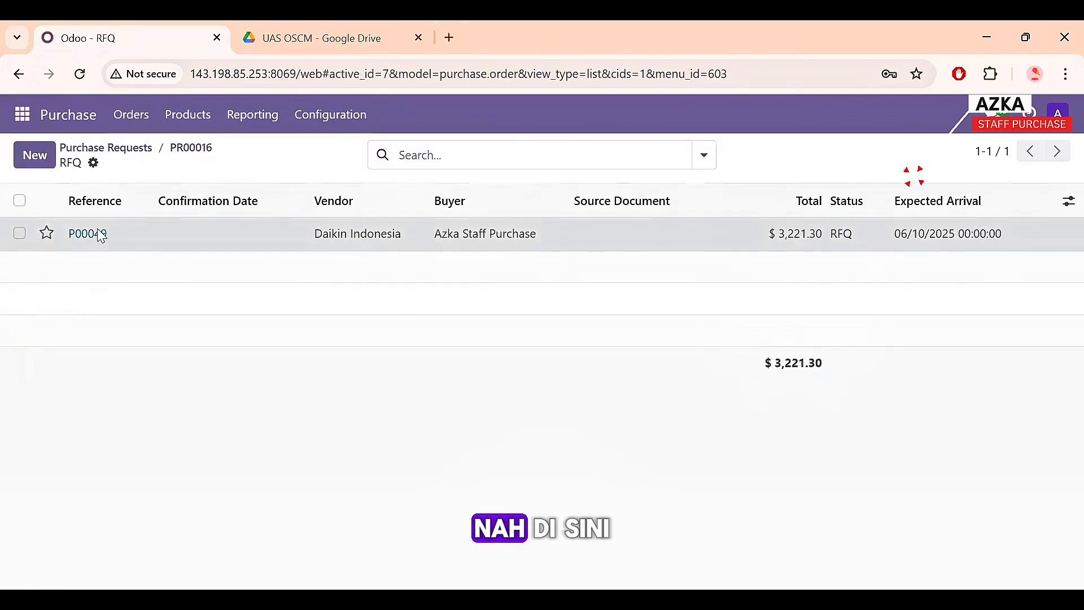
left_click(294, 240)
scroll(316, 389, "down", 1)
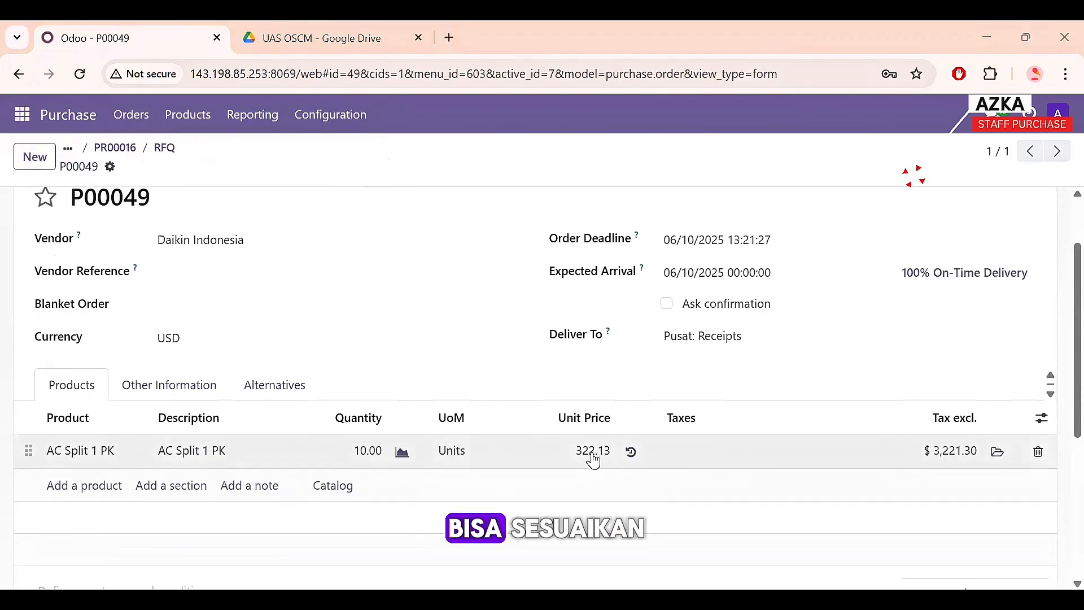
left_click(593, 458)
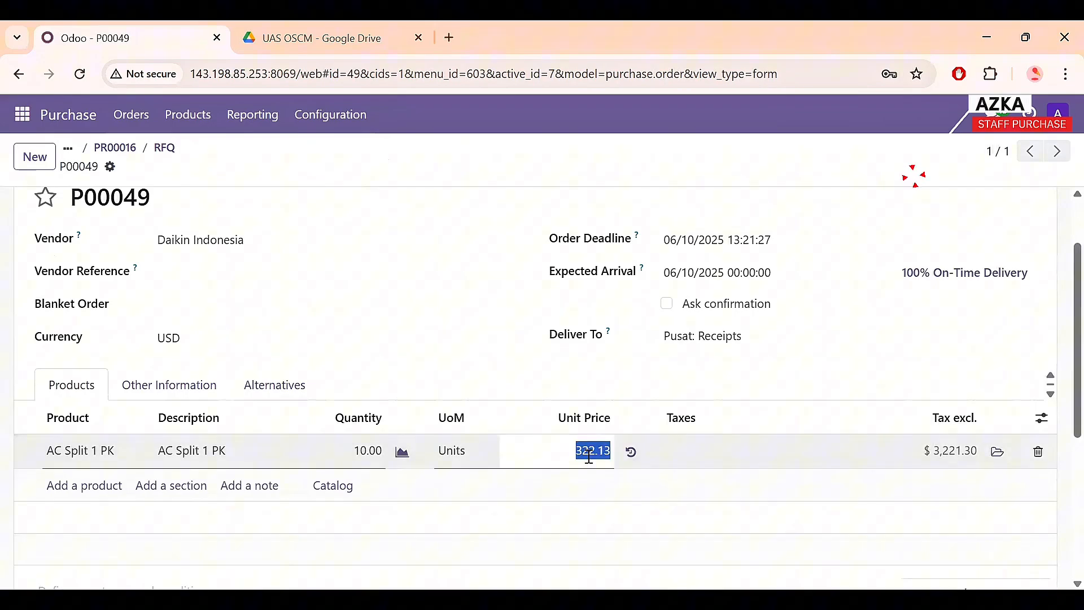
type("315")
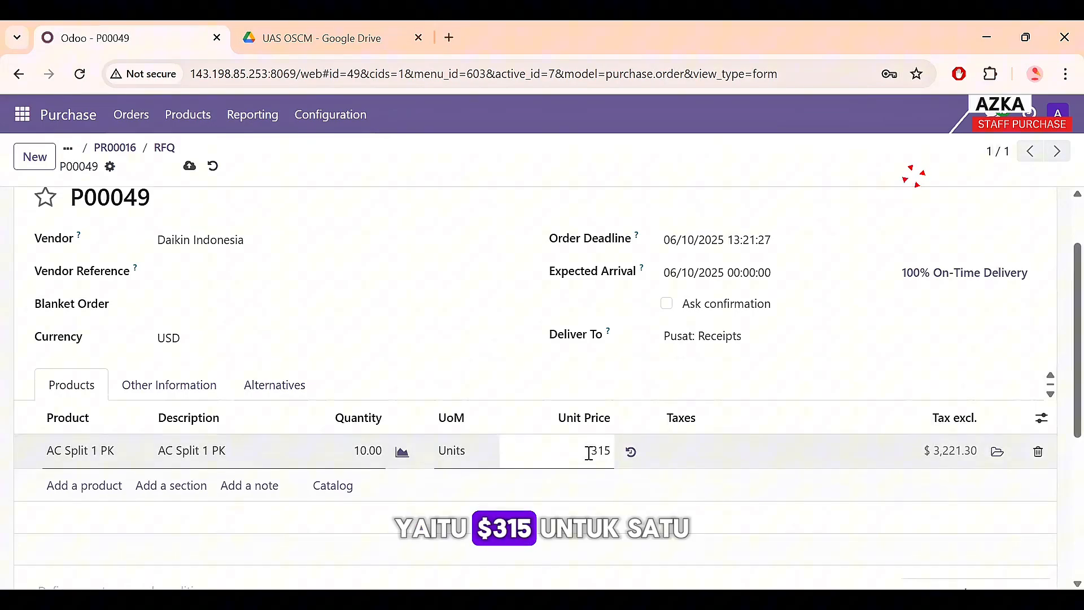
key("Return")
scroll(620, 438, "down", 3)
scroll(634, 420, "up", 3)
scroll(585, 401, "up", 2)
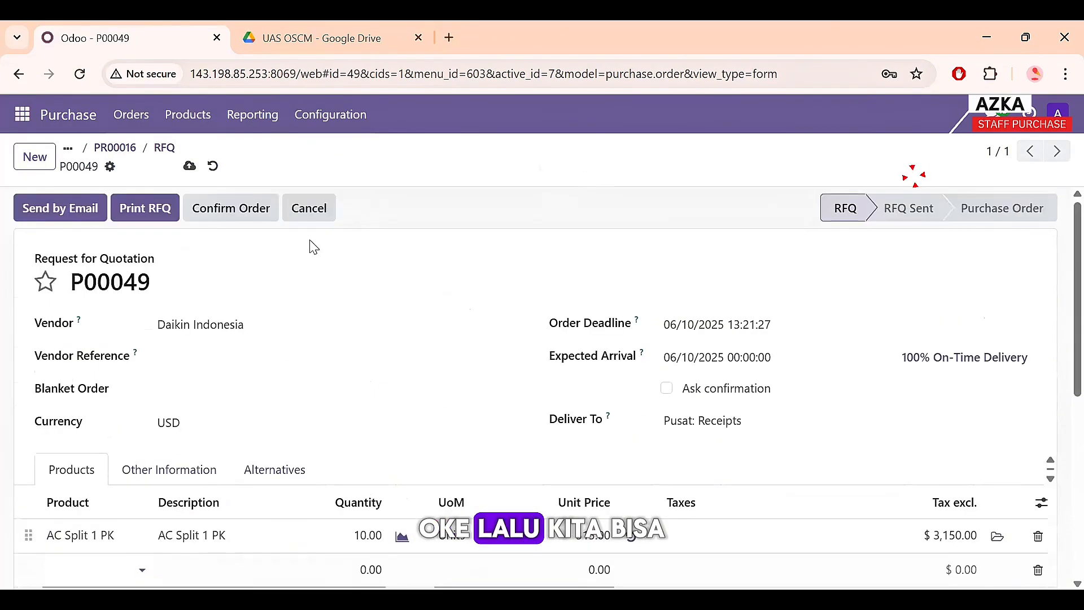
- Send the P00049 RFQ email to Daikin Indonesia, then confirm the order for 10 AC Split 1 PK
left_click(67, 219)
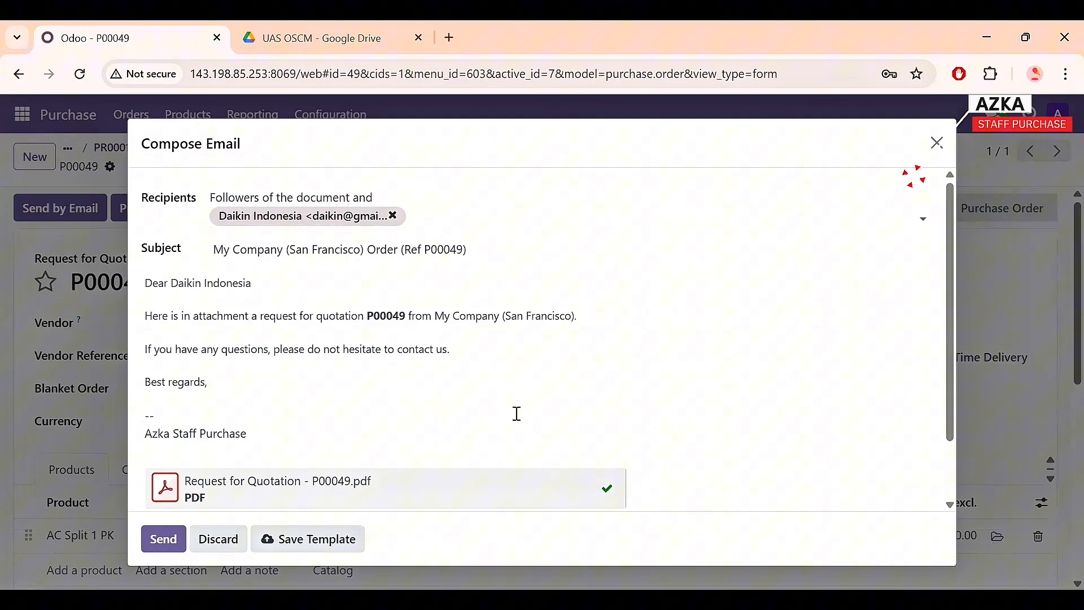
left_click(161, 543)
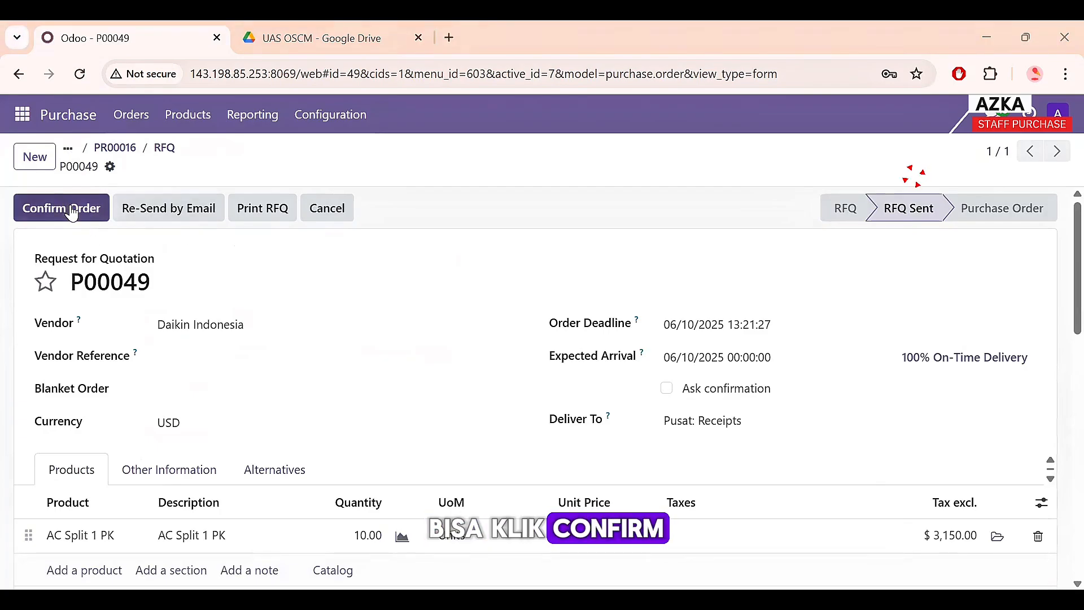
scroll(85, 254, "down", 10)
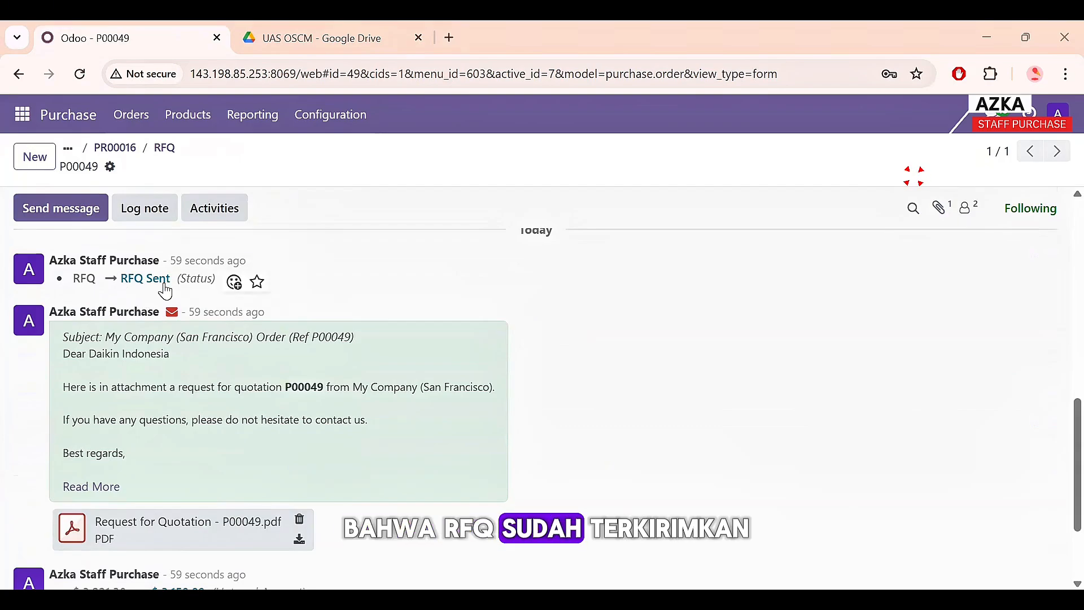
scroll(190, 309, "up", 8)
scroll(189, 308, "up", 3)
left_click(84, 218)
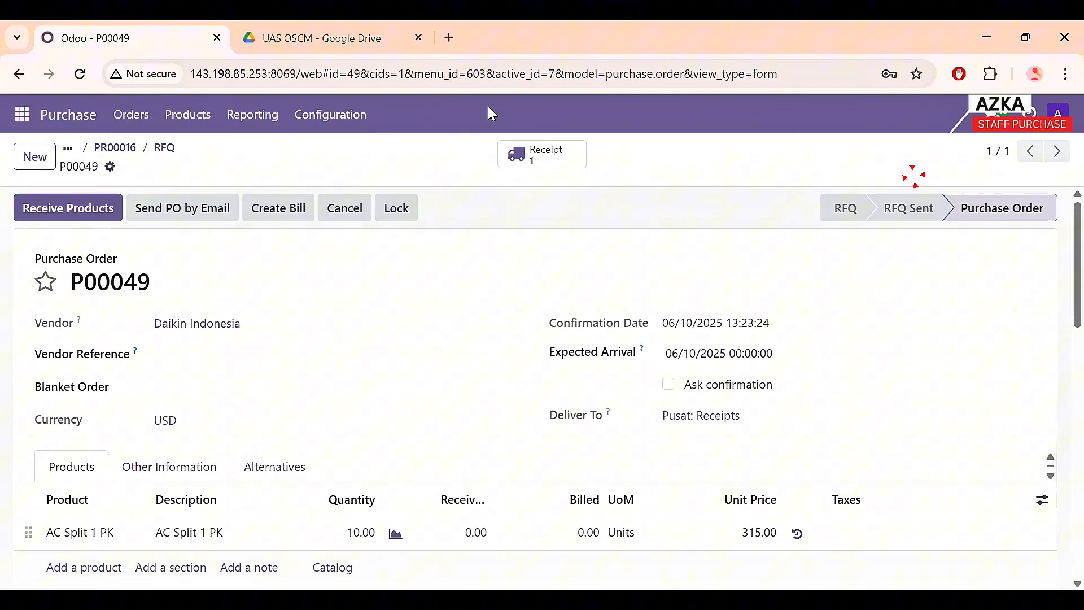
- Check PR00016 is Approved and P00049 is listed among RFQs, then return to Purchase Requests
left_click(139, 116)
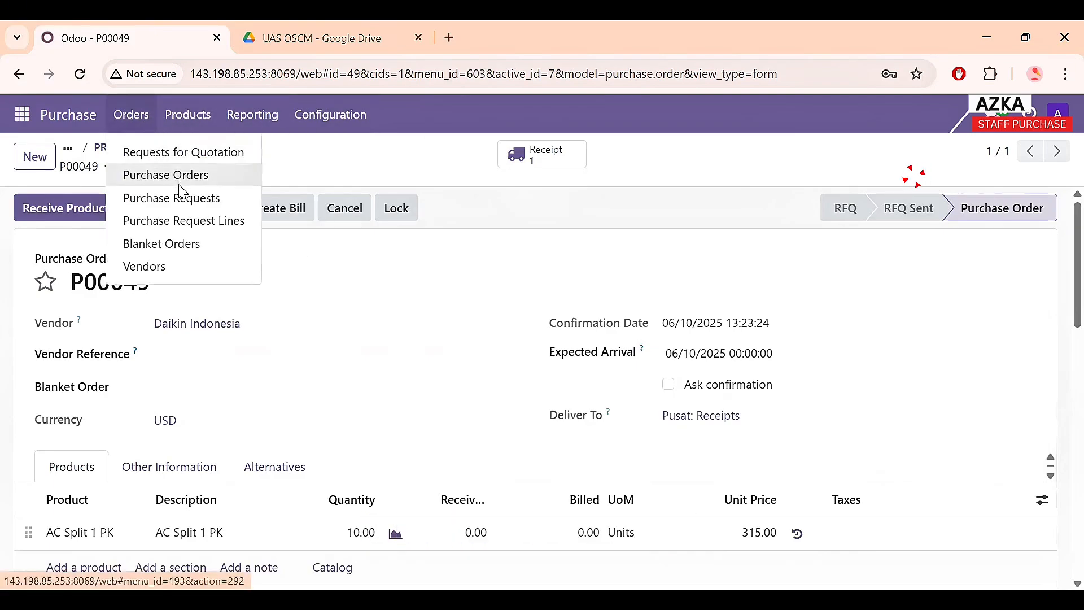
left_click(175, 199)
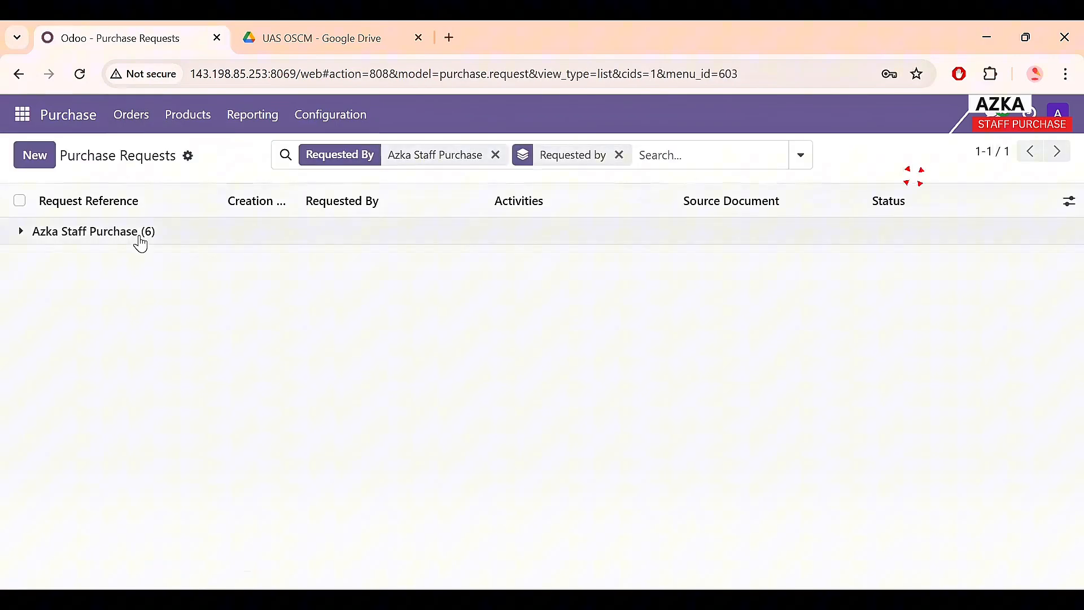
left_click(140, 236)
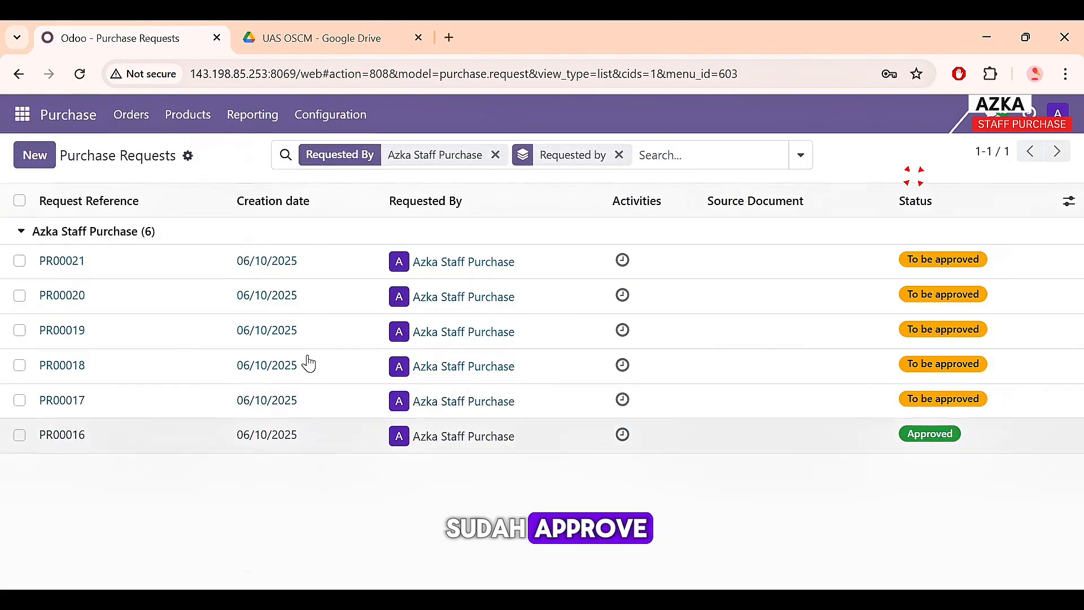
left_click(133, 129)
left_click(151, 153)
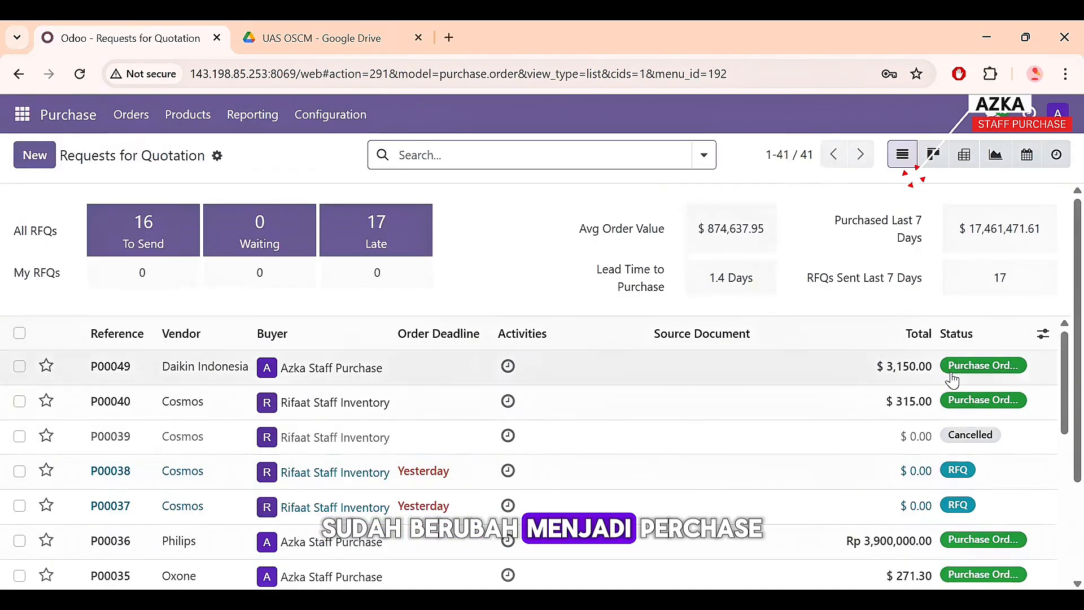
left_click(126, 116)
left_click(128, 115)
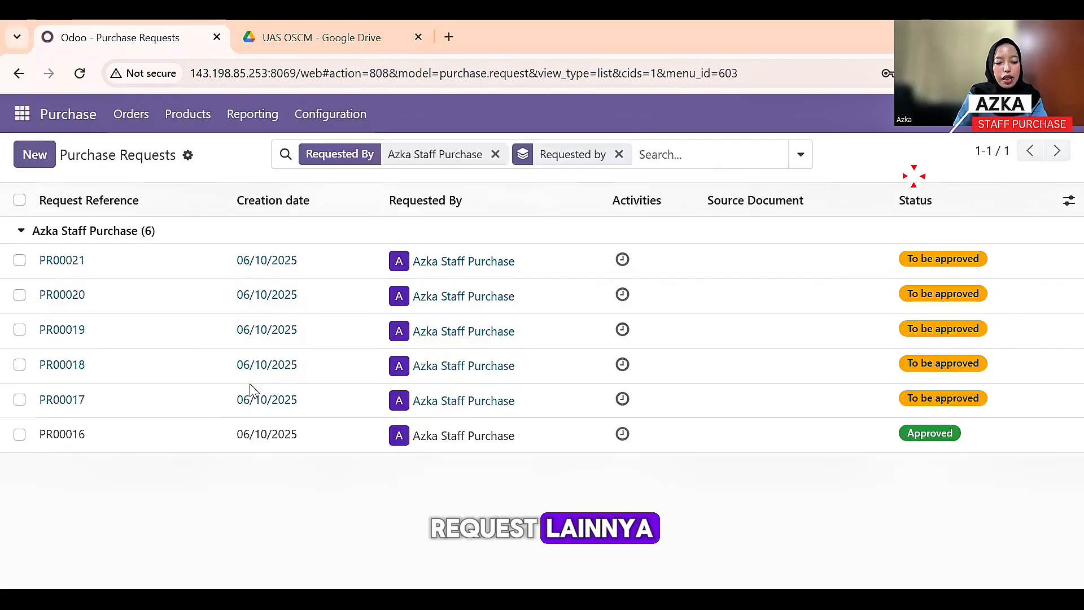
- Approve purchase request PR00017 and create RFQ P00050 for Cosmos from it
left_click(140, 403)
left_click(98, 210)
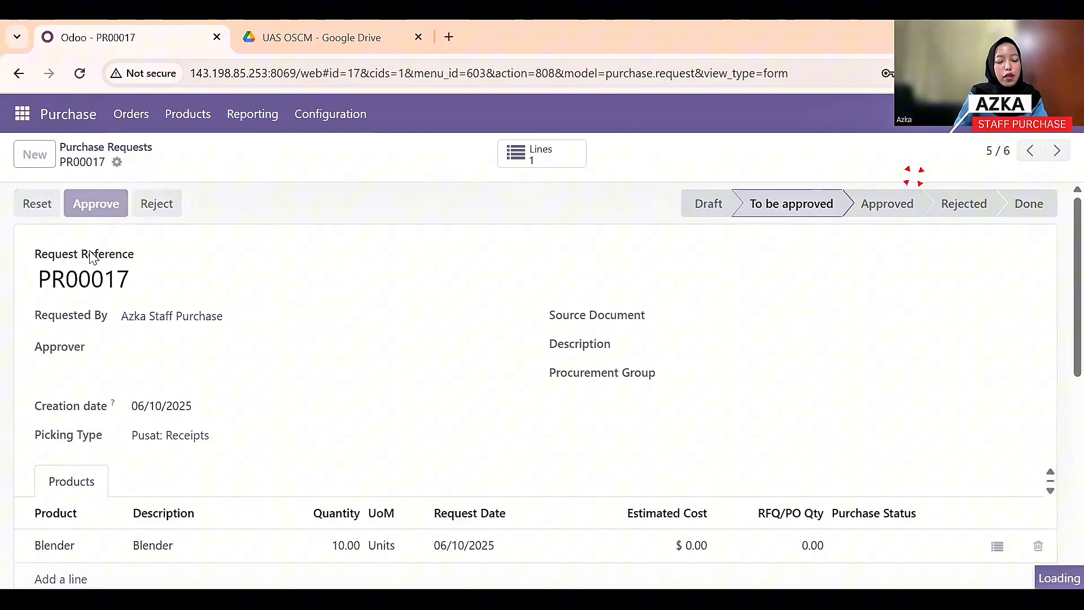
left_click(109, 213)
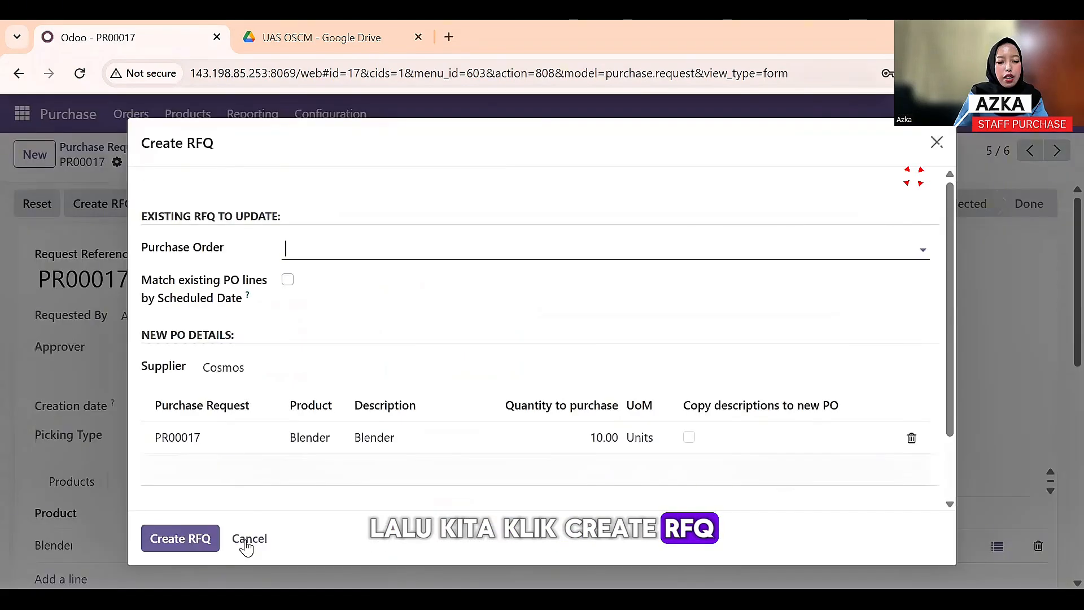
left_click(170, 538)
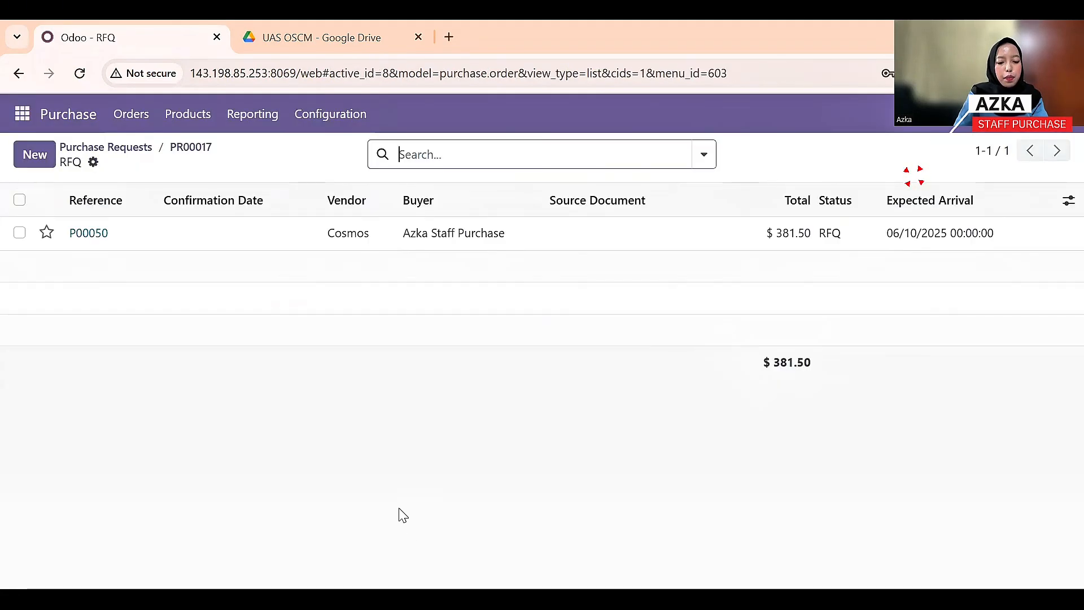
left_click(263, 242)
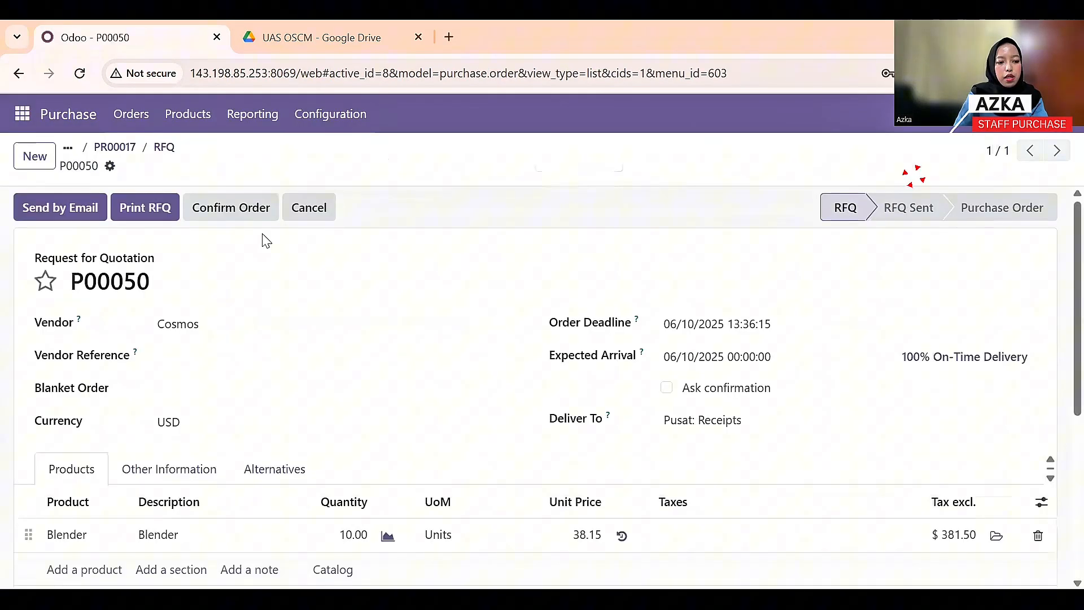
- Set the Blender unit price on P00050 to 45.00
scroll(321, 411, "down", 3)
left_click(588, 366)
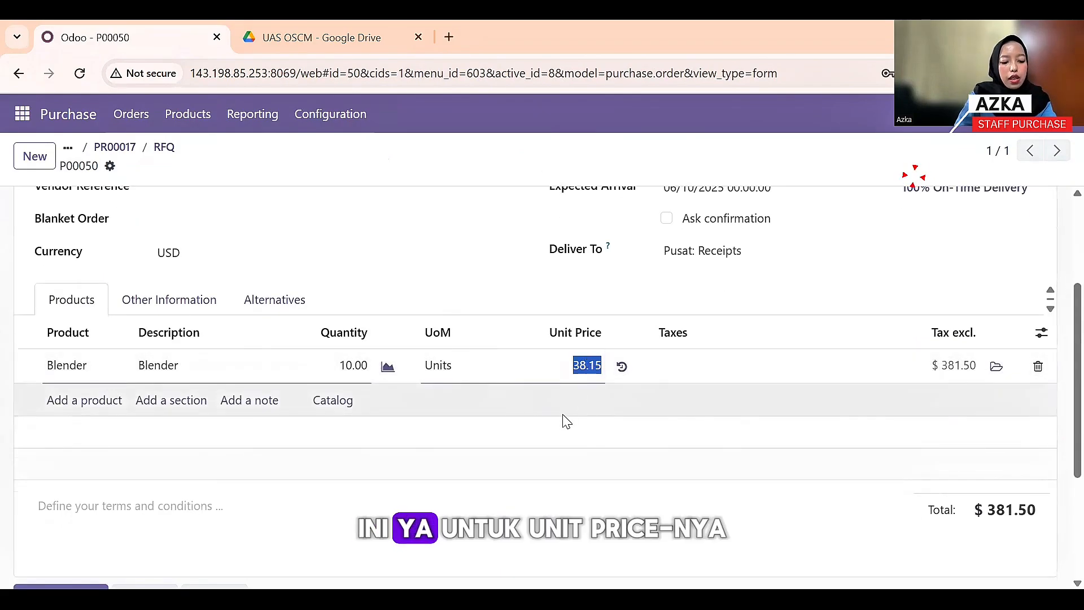
left_click(581, 547)
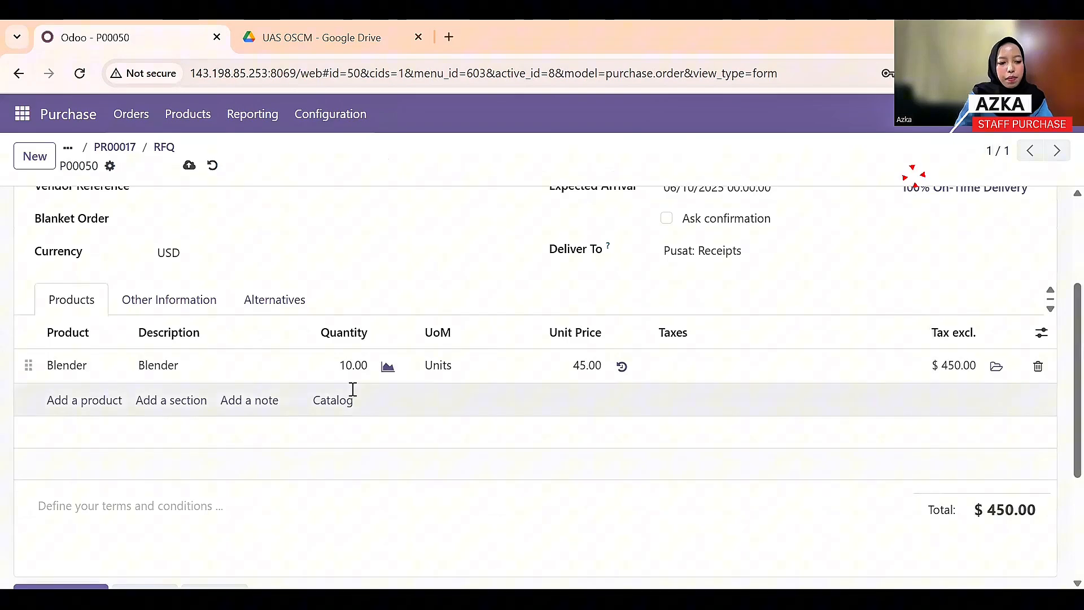
scroll(351, 389, "up", 3)
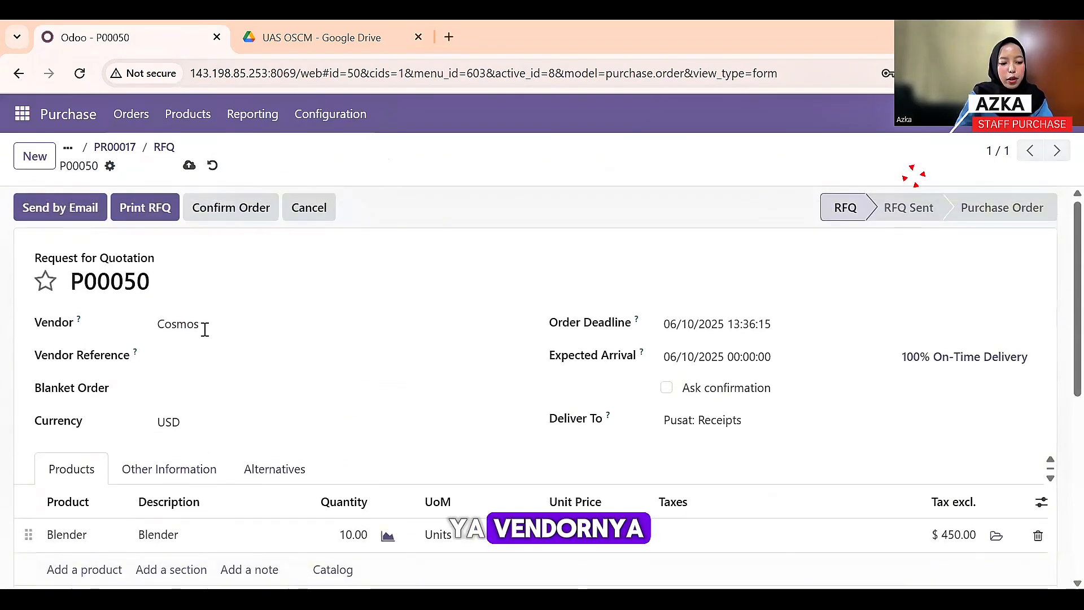
- Email RFQ P00050 to Cosmos and confirm it as a purchase order
left_click(44, 205)
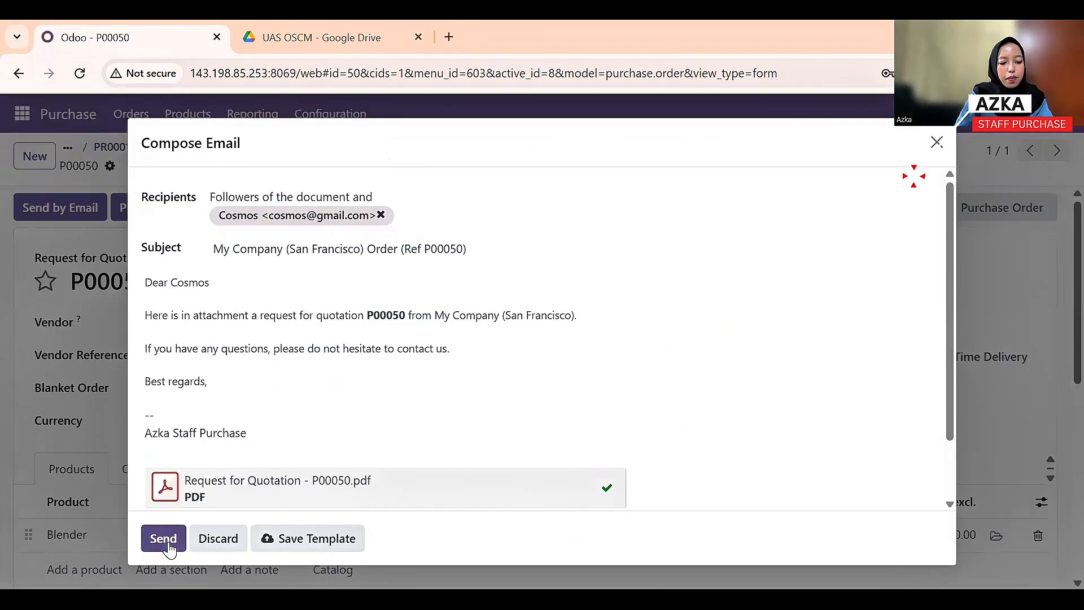
left_click(168, 544)
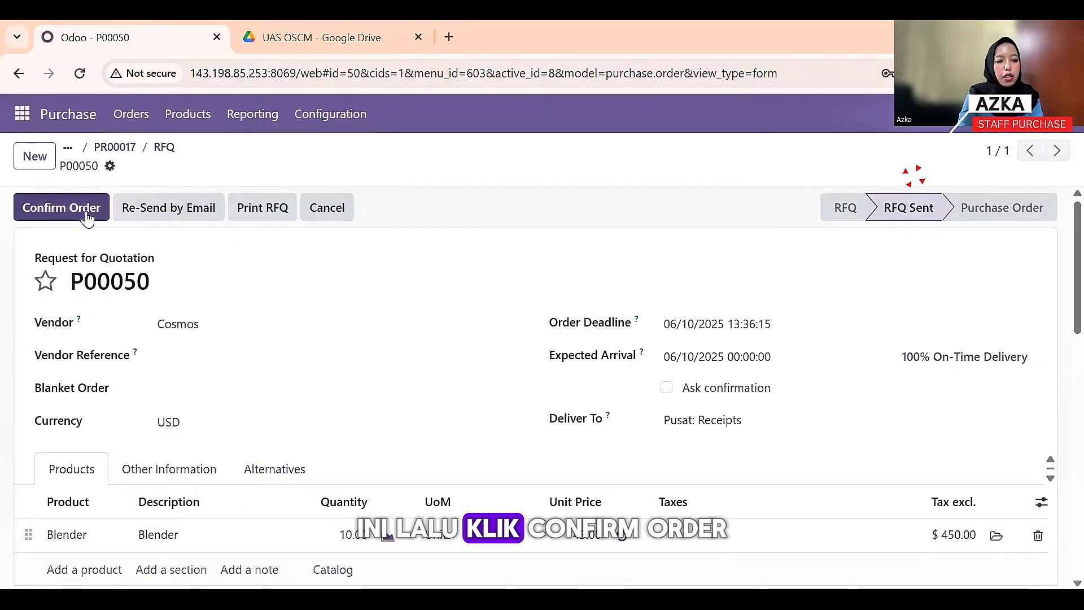
left_click(86, 218)
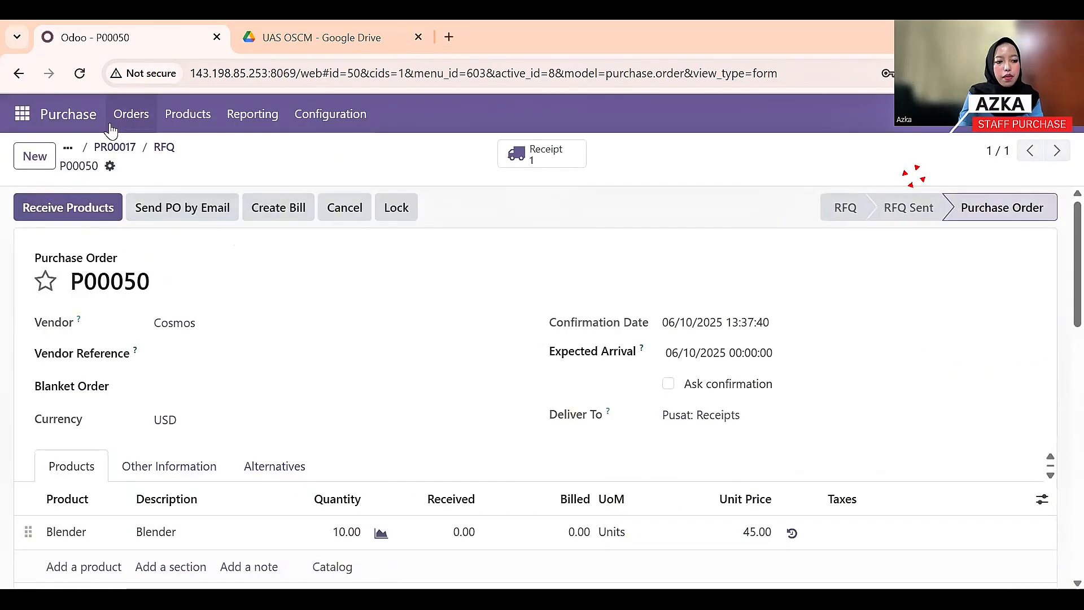
left_click(131, 113)
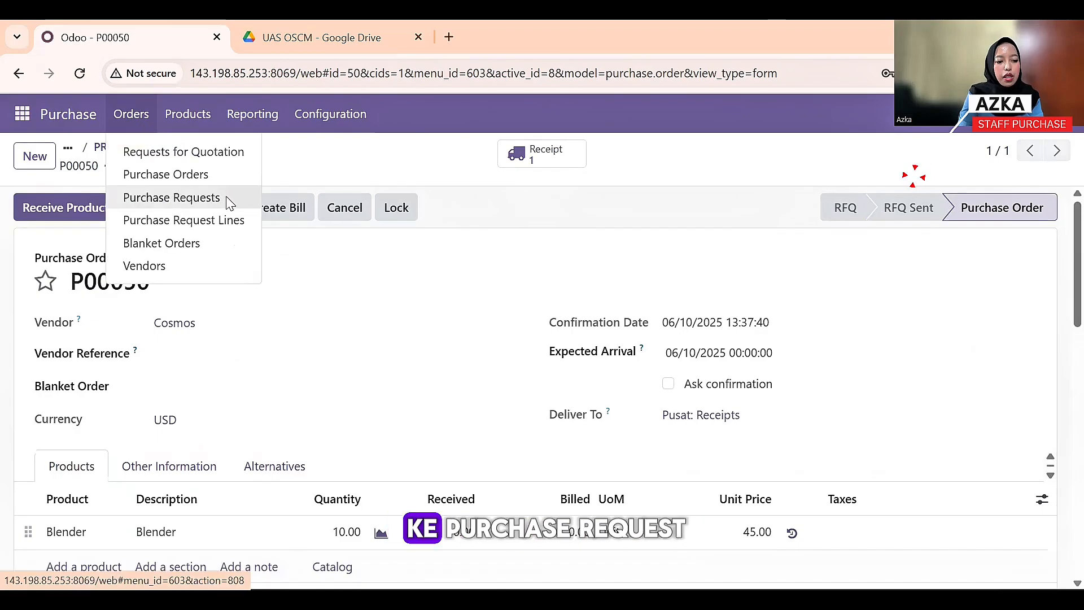
- Approve purchase request PR00018 and create RFQ P00051 for supplier Oxone
left_click(171, 197)
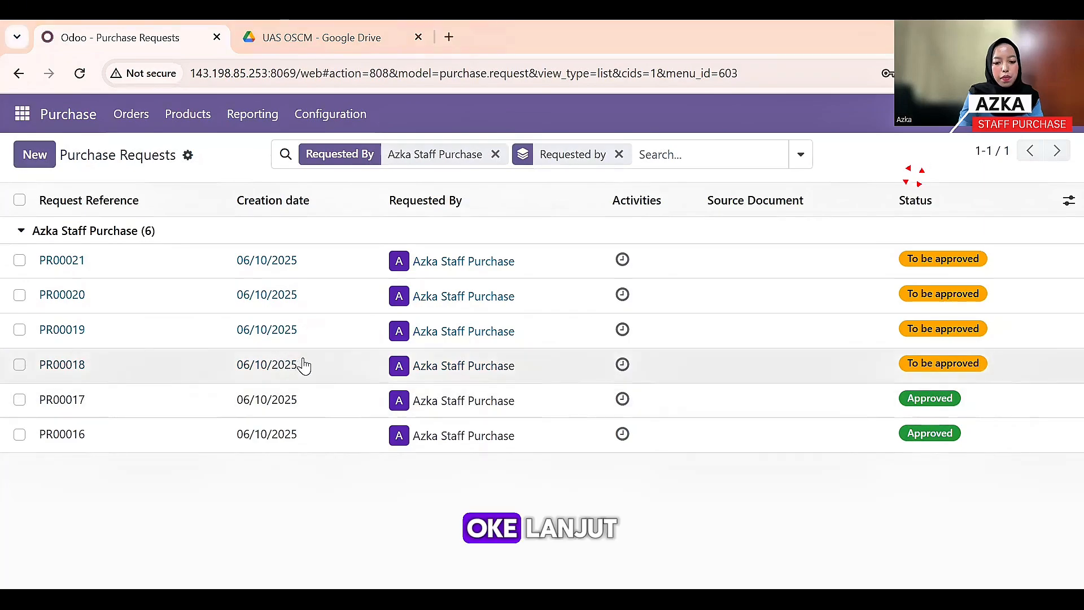
left_click(189, 374)
left_click(97, 208)
left_click(120, 207)
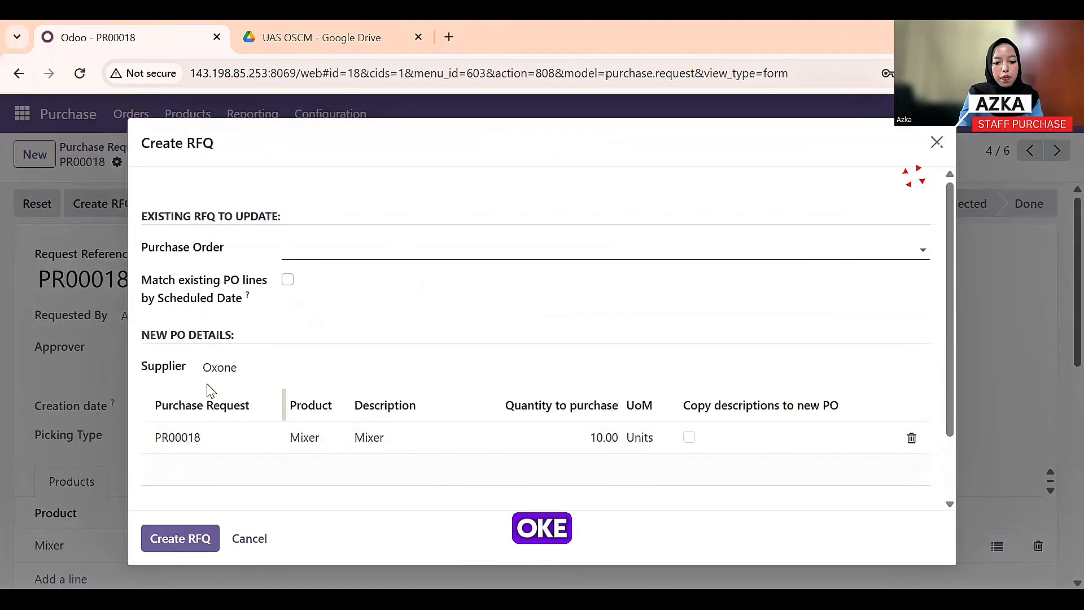
left_click(192, 538)
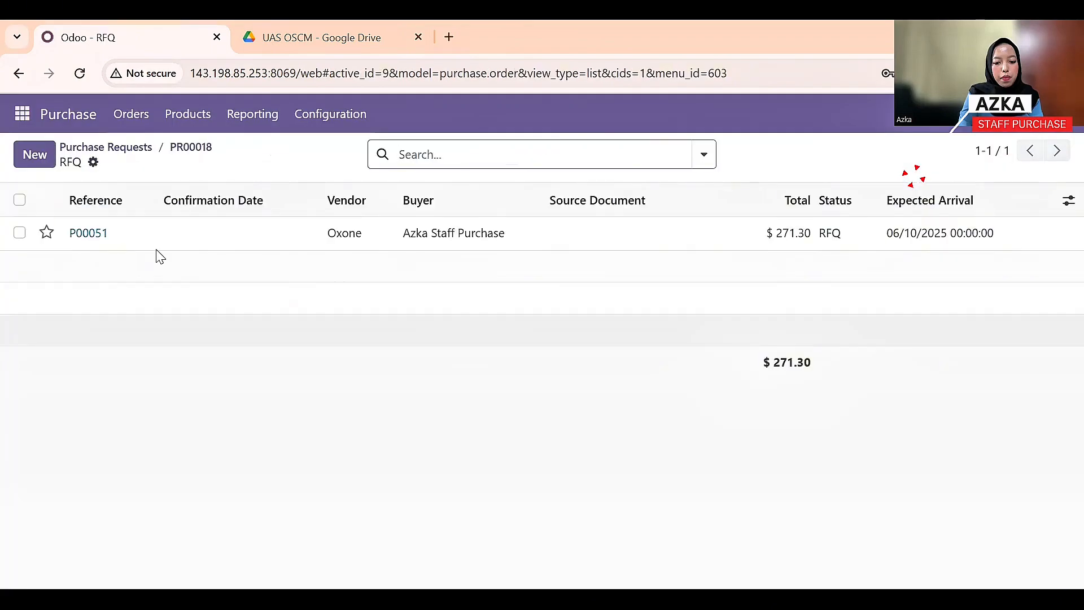
left_click(170, 248)
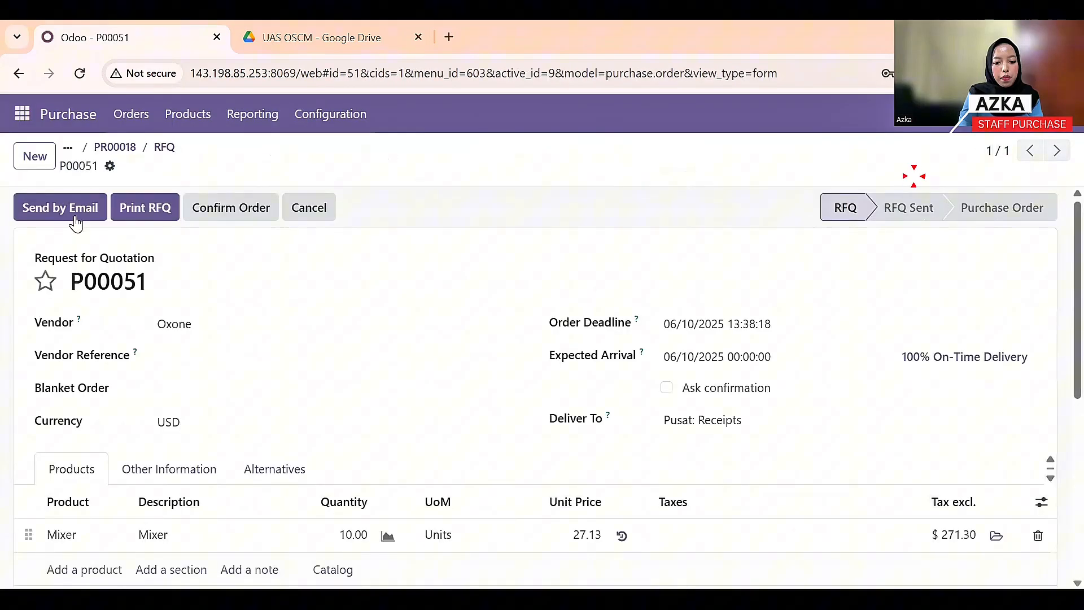
- Set the Mixer unit price on P00051 to 30.00
left_click(592, 540)
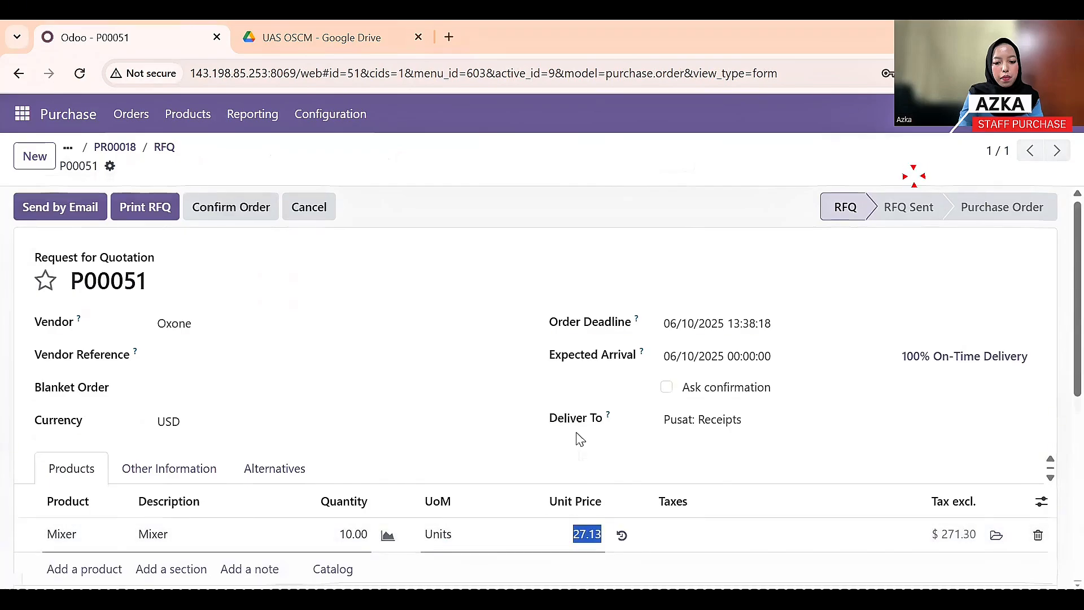
scroll(571, 450, "down", 1)
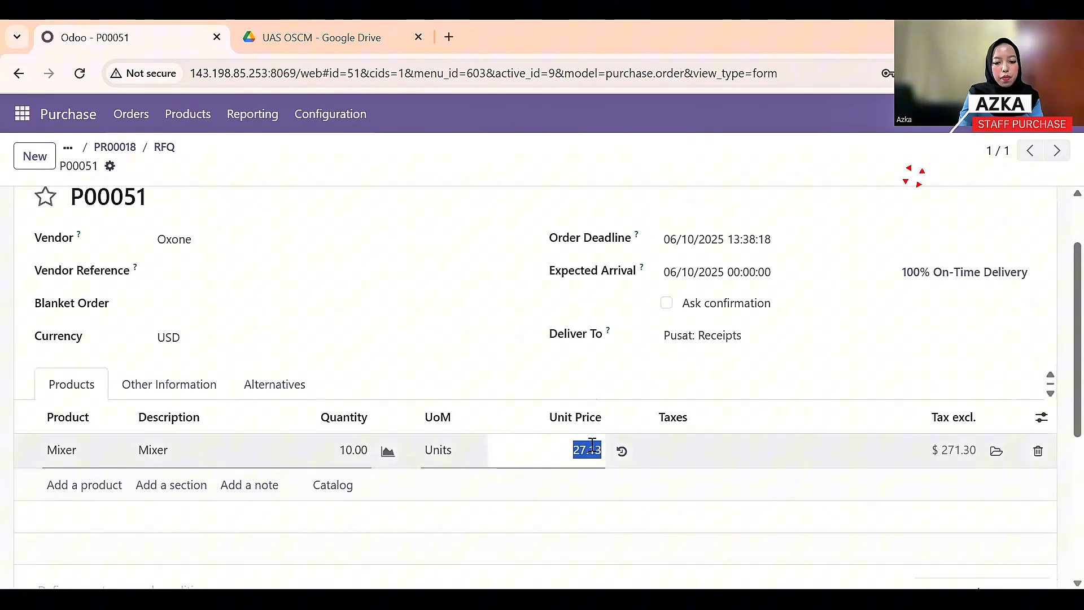
type("30")
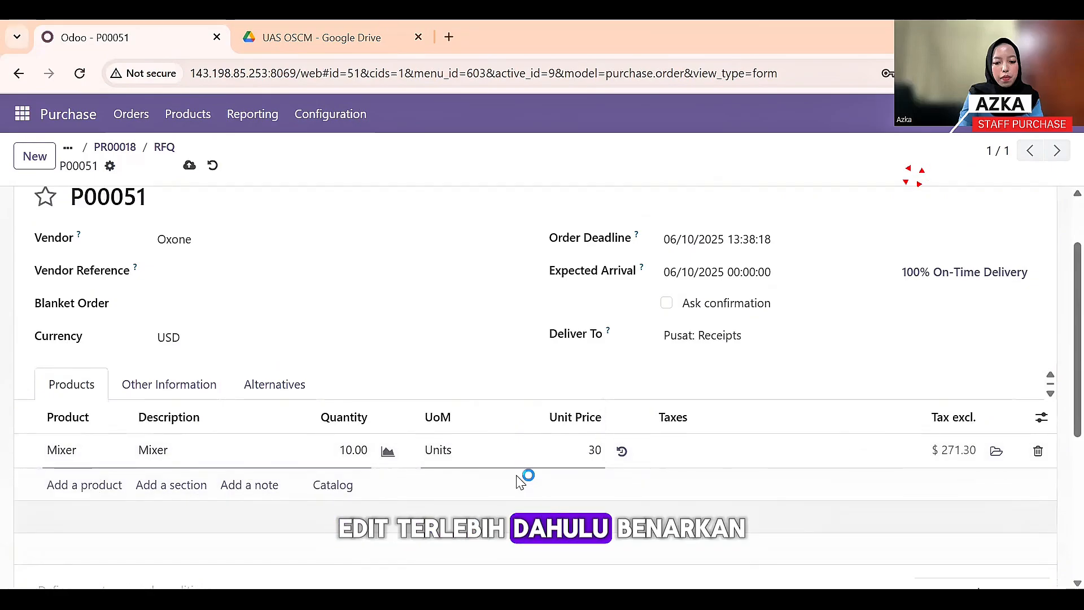
left_click(523, 480)
scroll(526, 439, "up", 2)
scroll(575, 448, "down", 3)
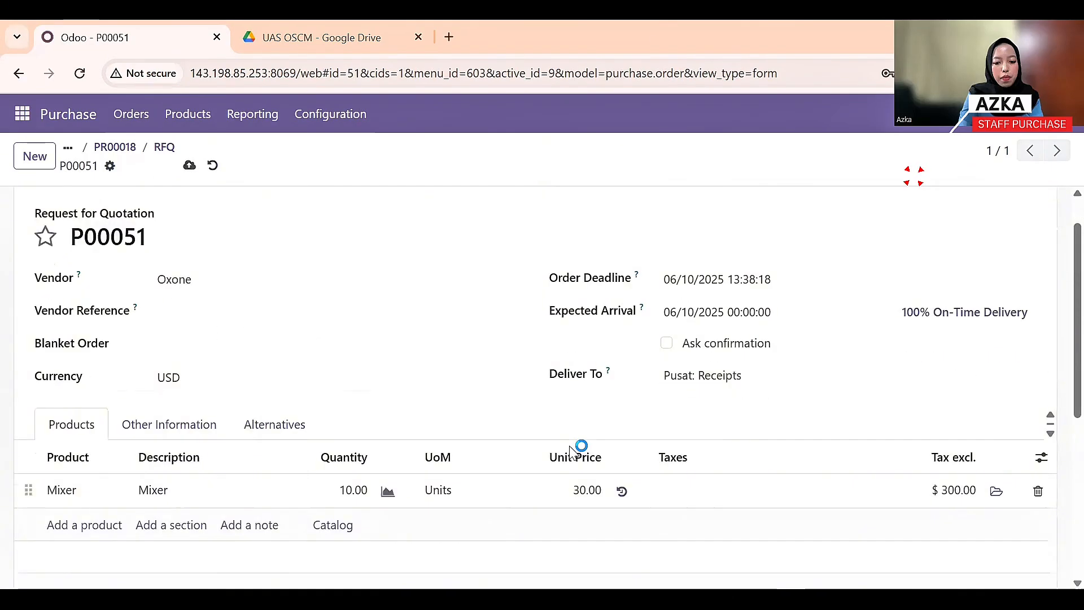
scroll(583, 438, "up", 2)
scroll(58, 201, "up", 3)
- Email P00051 to Oxone and confirm it as a purchase order
left_click(62, 207)
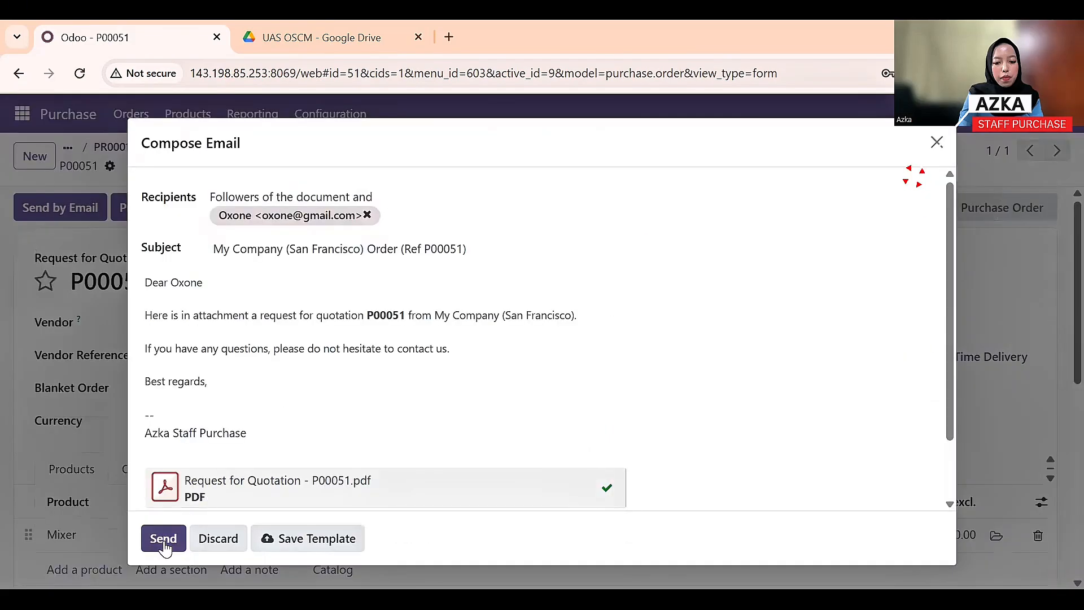
left_click(160, 538)
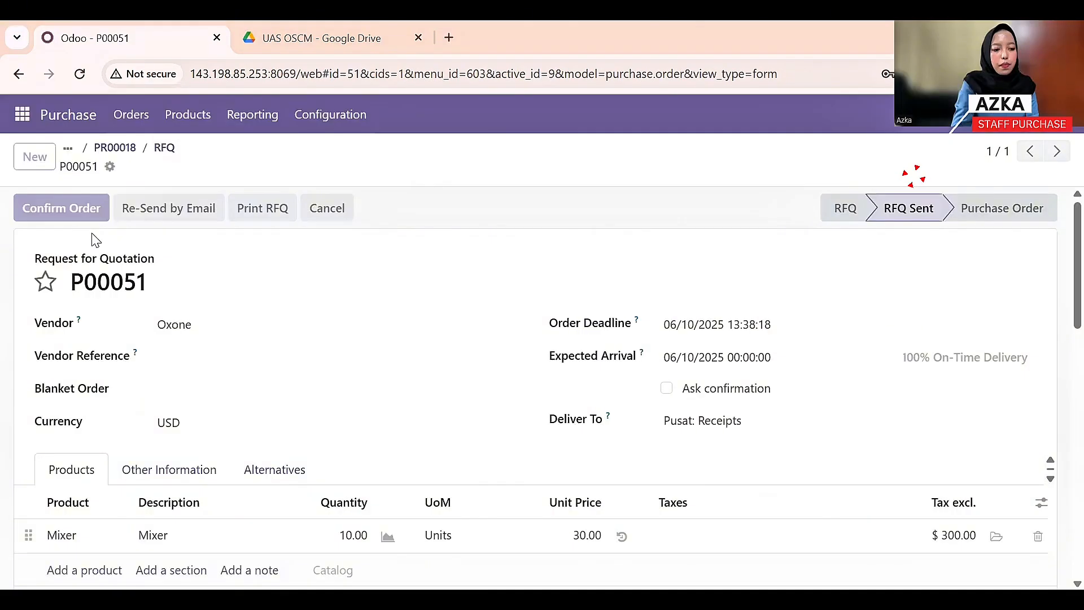
left_click(188, 114)
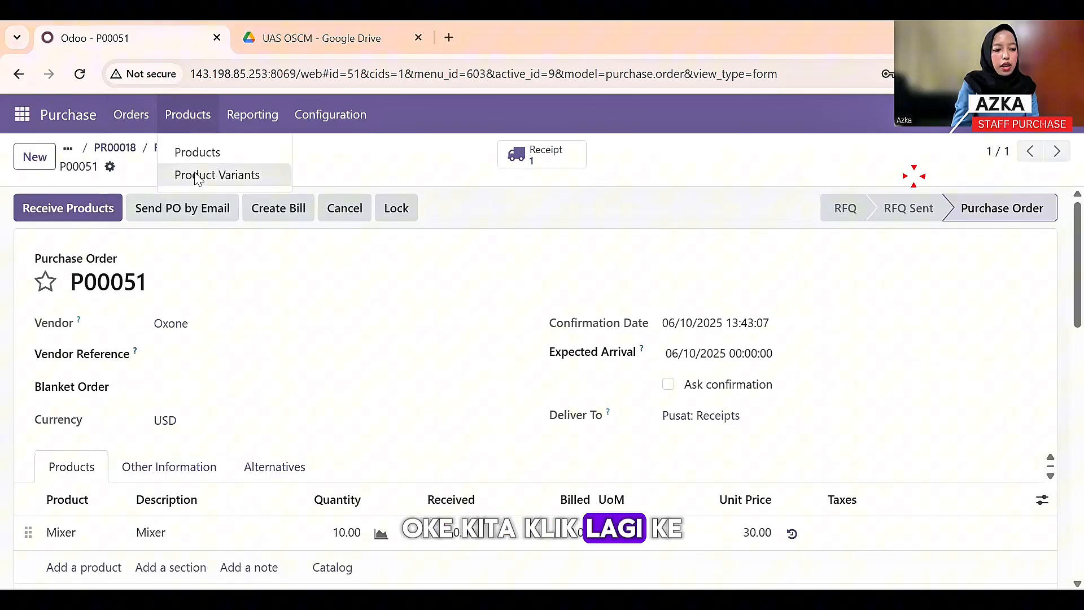
left_click(145, 195)
- Approve purchase request PR00019 and create RFQ P00052 for supplier Maxim
left_click(124, 232)
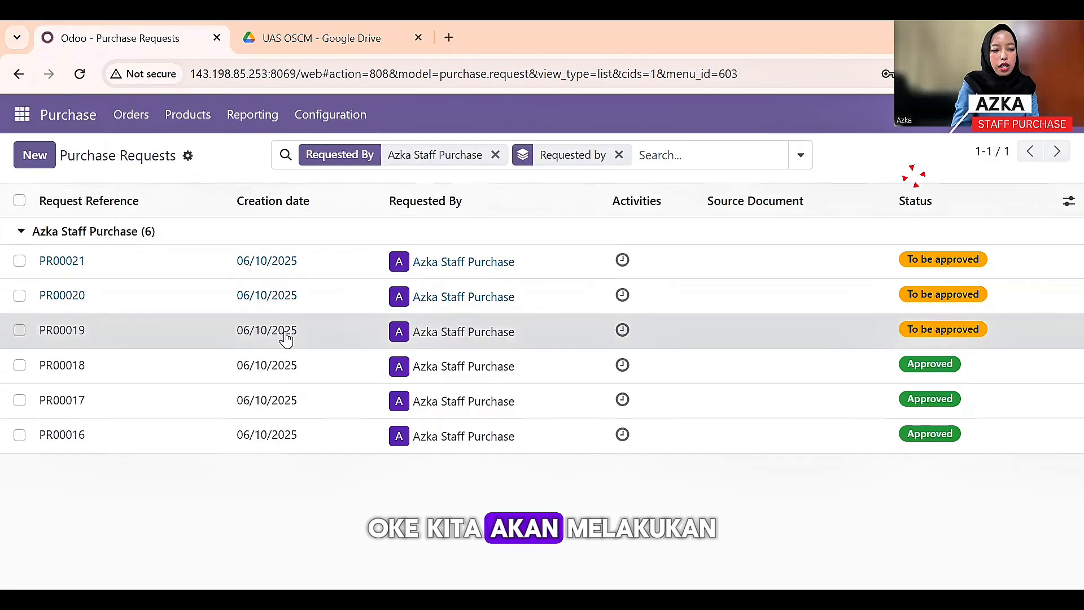
left_click(286, 338)
left_click(95, 204)
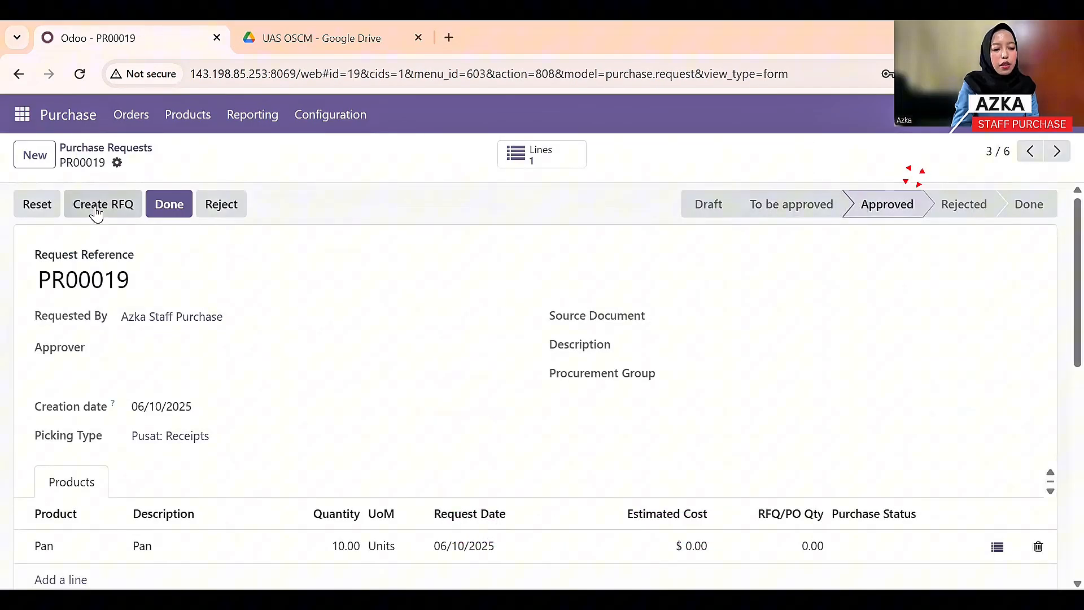
left_click(96, 209)
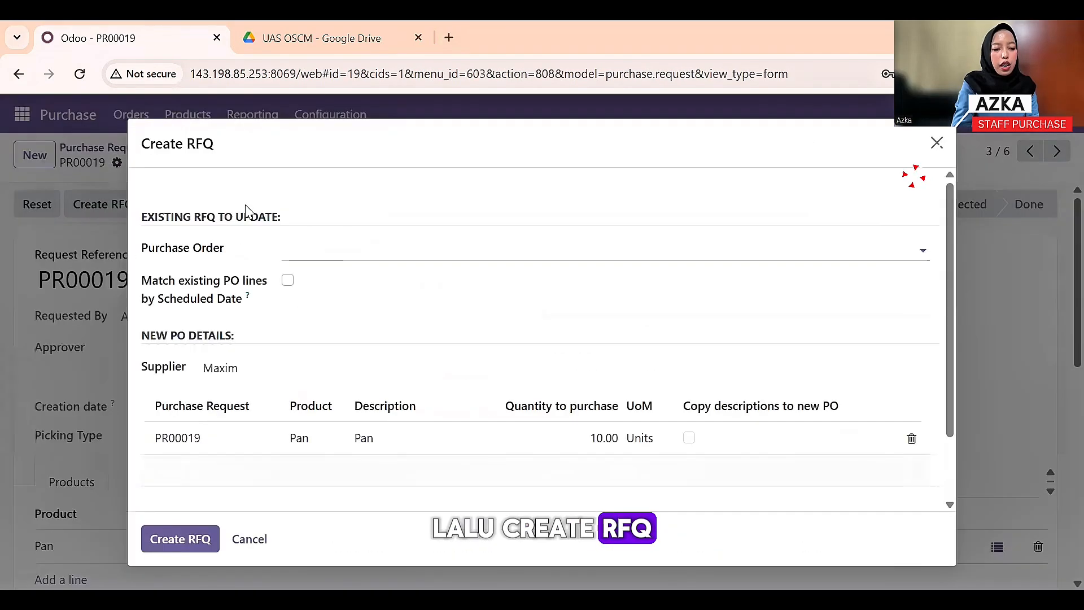
left_click(180, 539)
left_click(214, 234)
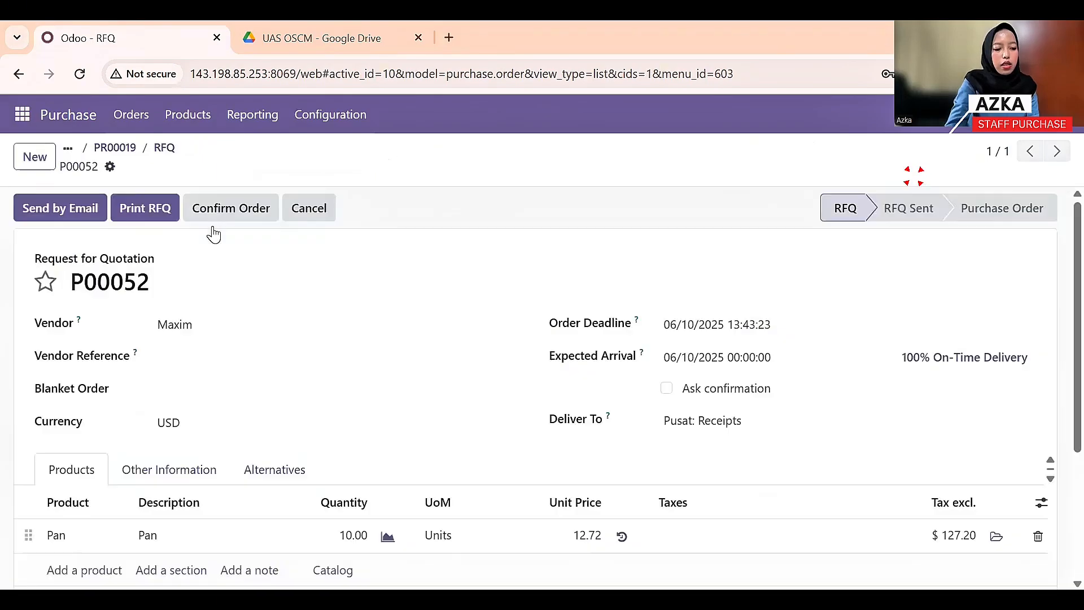
- Set the Pan unit price on P00052 to 10.00
scroll(314, 327, "down", 3)
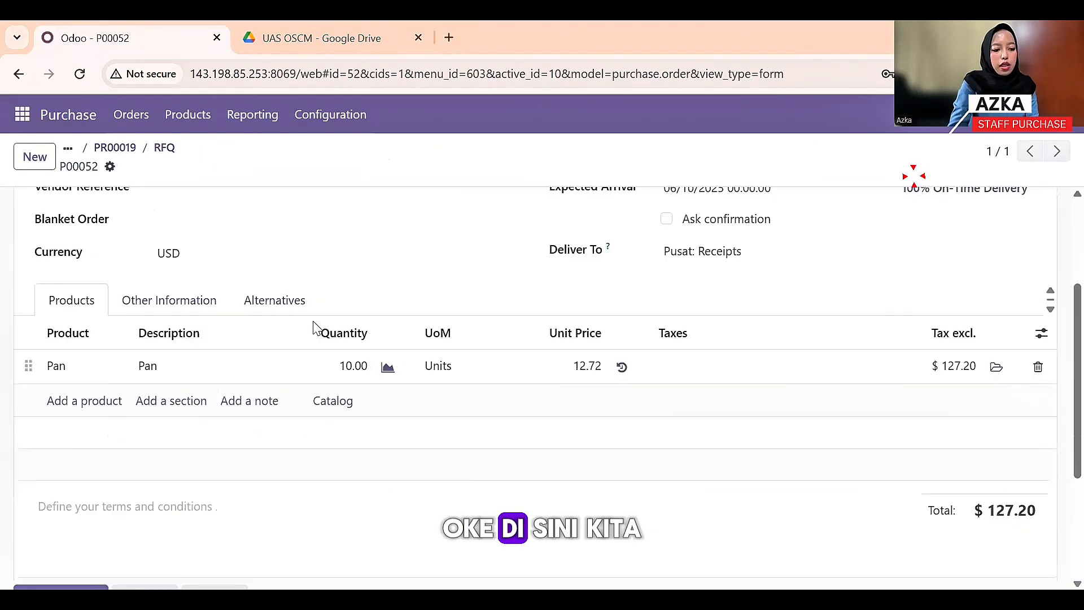
left_click(584, 377)
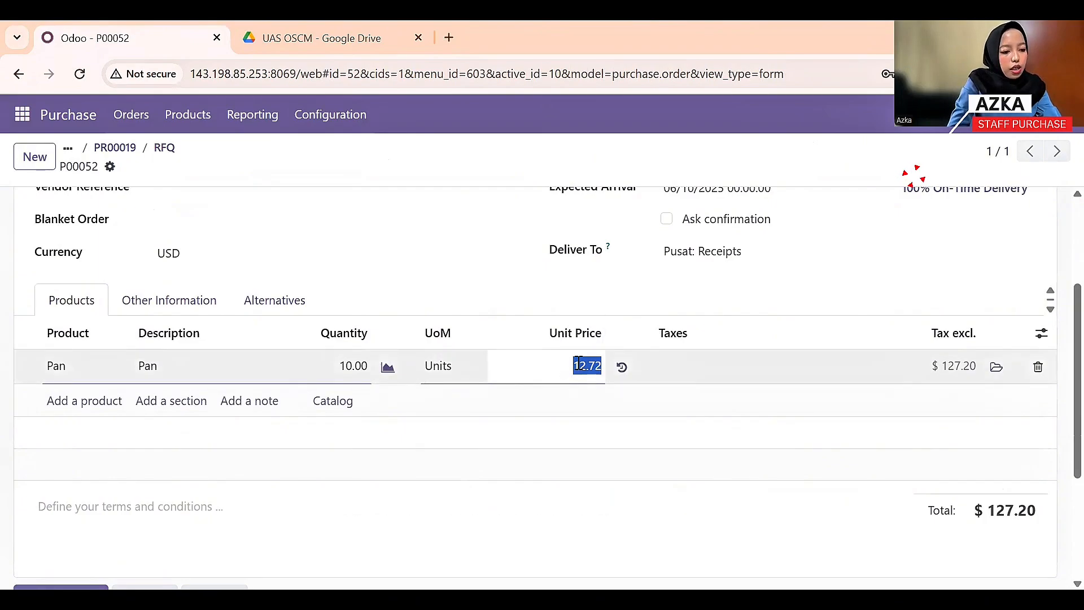
scroll(232, 336, "up", 3)
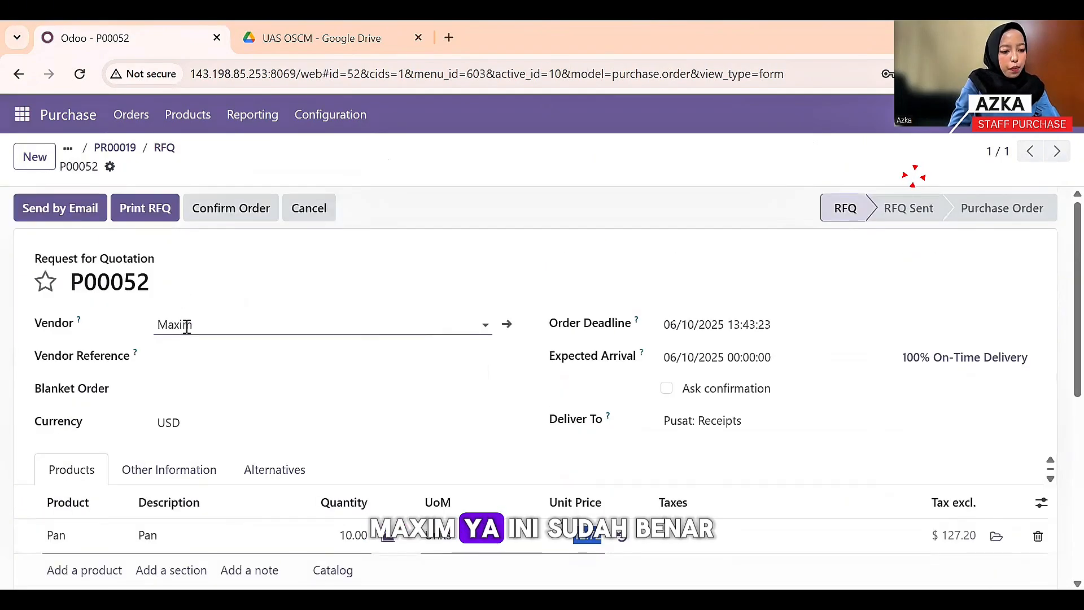
scroll(564, 440, "down", 2)
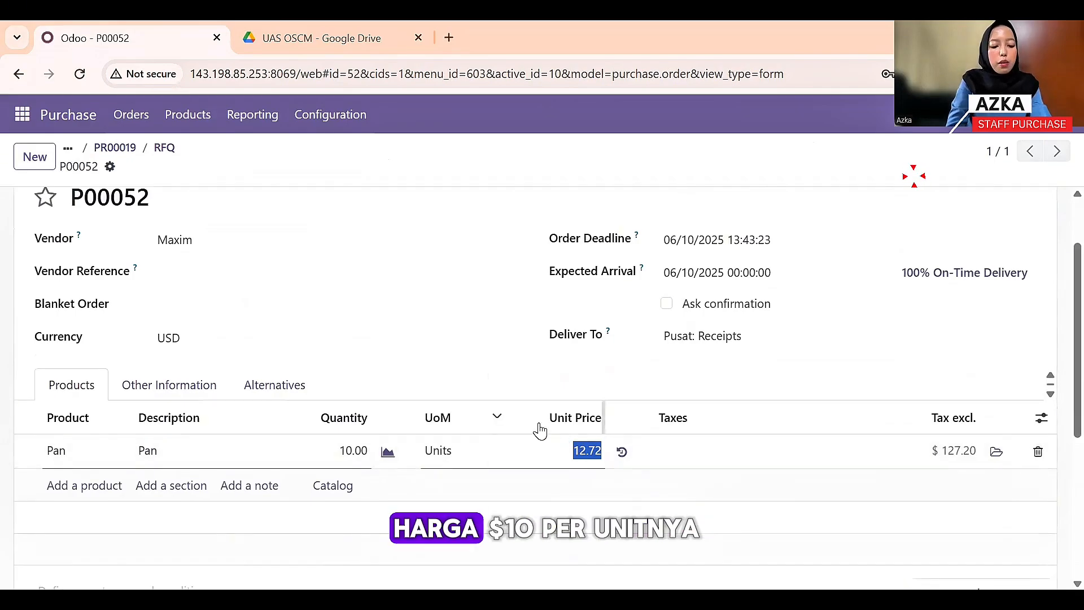
left_click(404, 360)
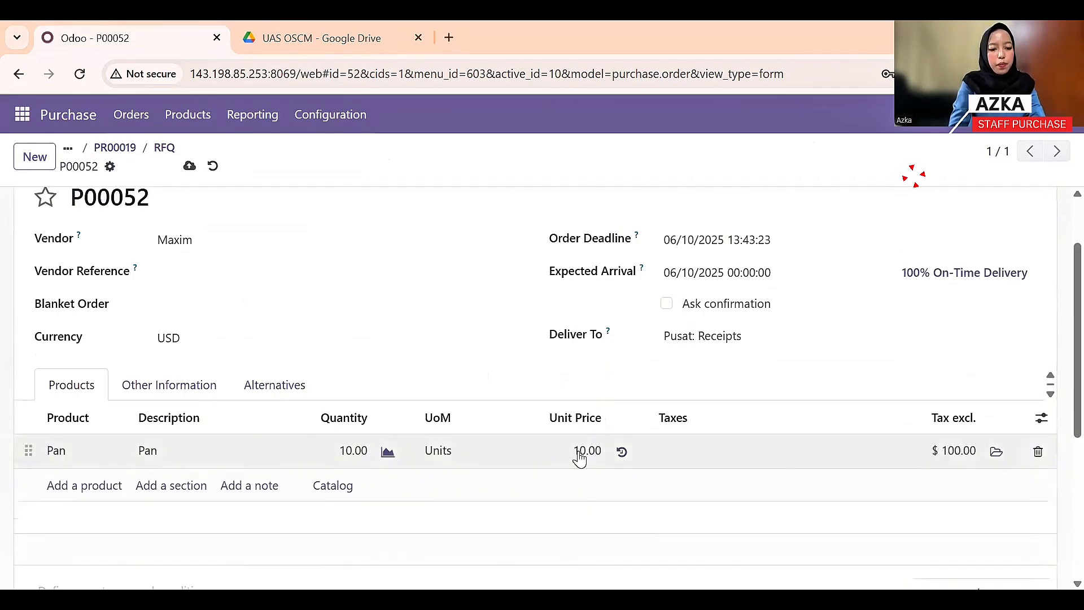
scroll(564, 443, "down", 5)
scroll(556, 431, "up", 6)
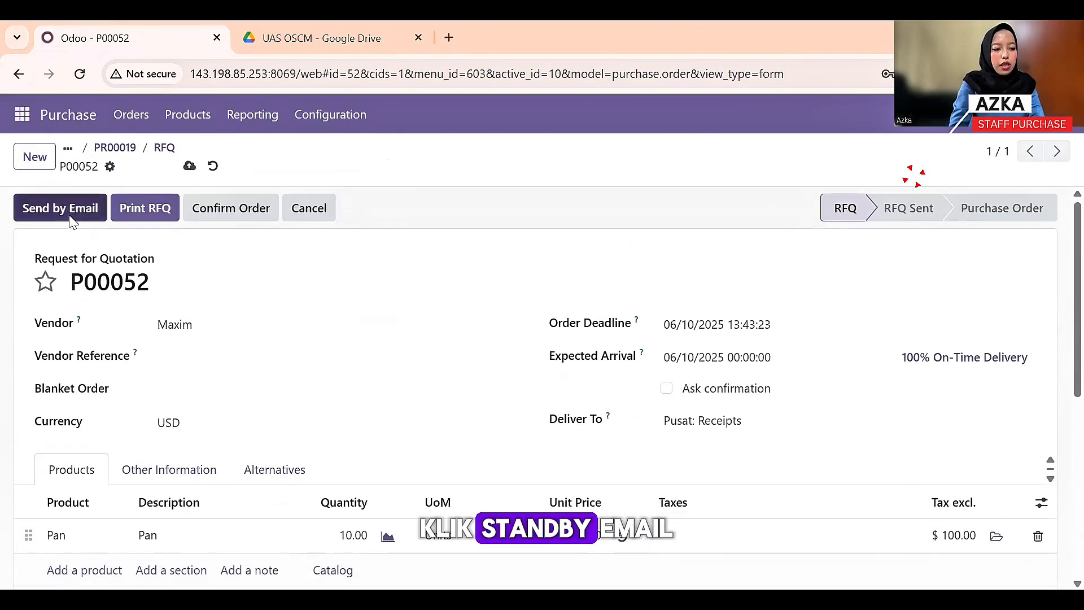
- Email P00052 to Maxim, dismissing the contact popup, and confirm it as a purchase order
left_click(71, 219)
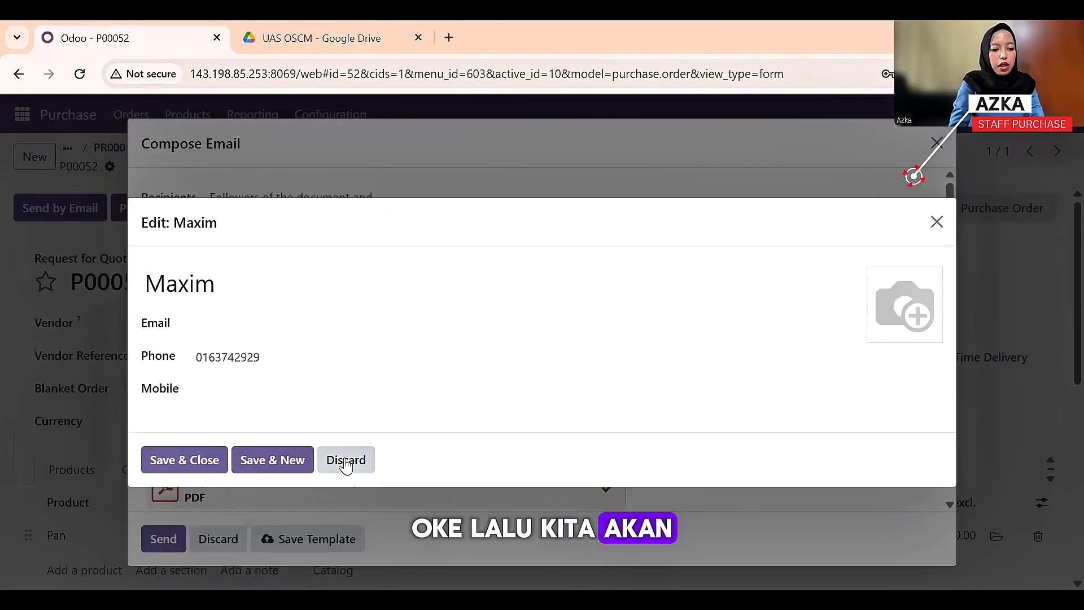
left_click(345, 459)
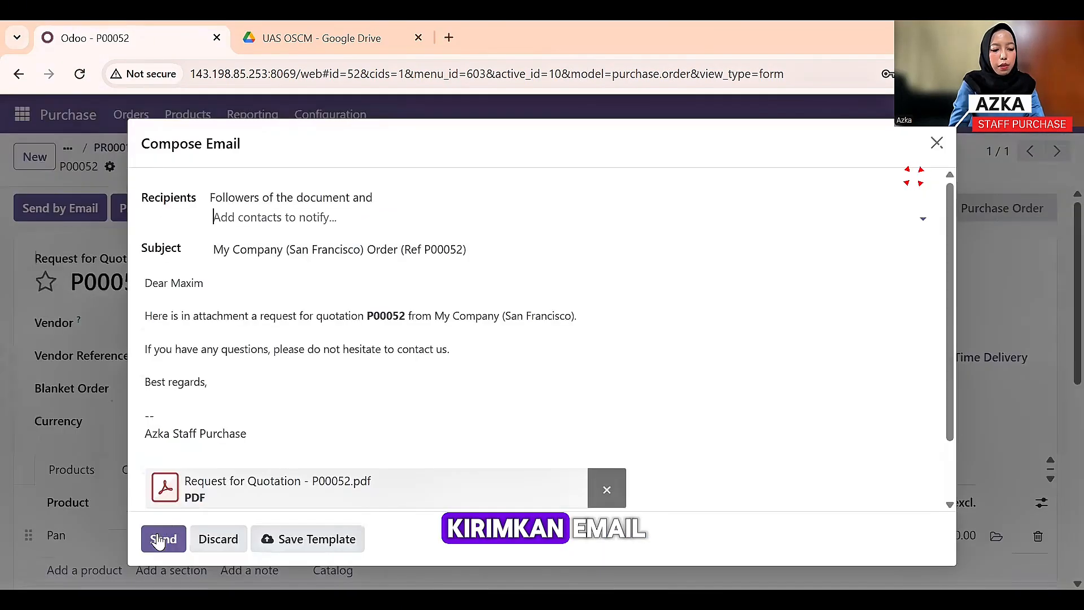
left_click(162, 541)
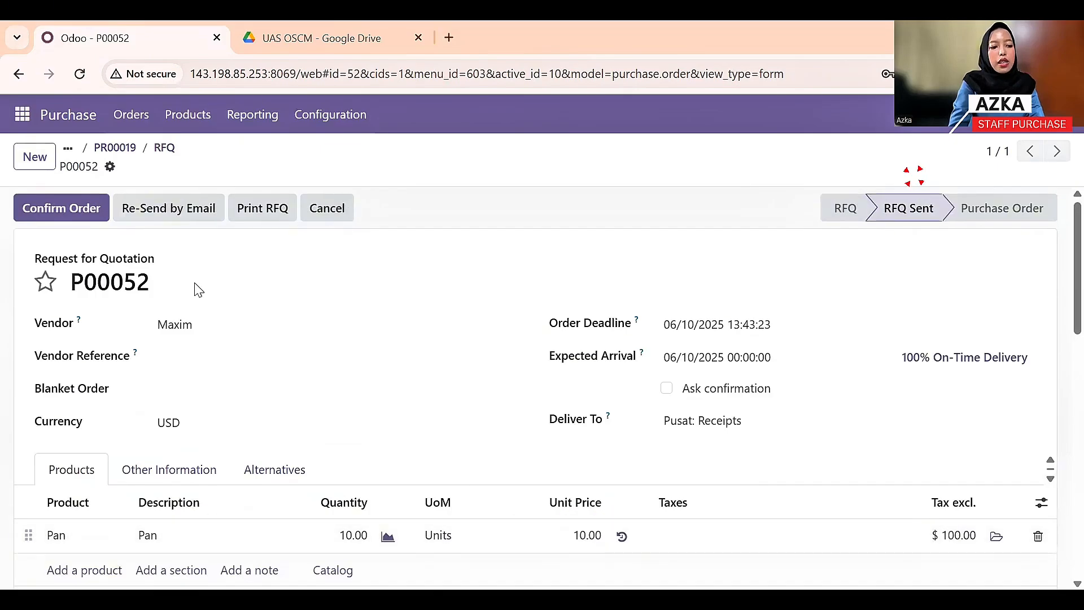
left_click(76, 217)
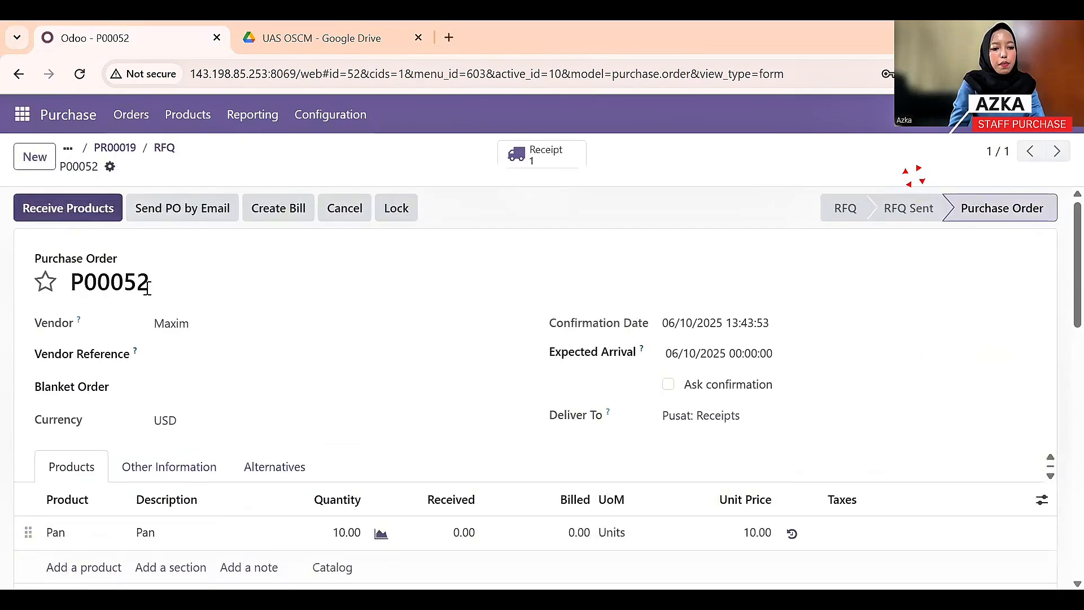
left_click(132, 121)
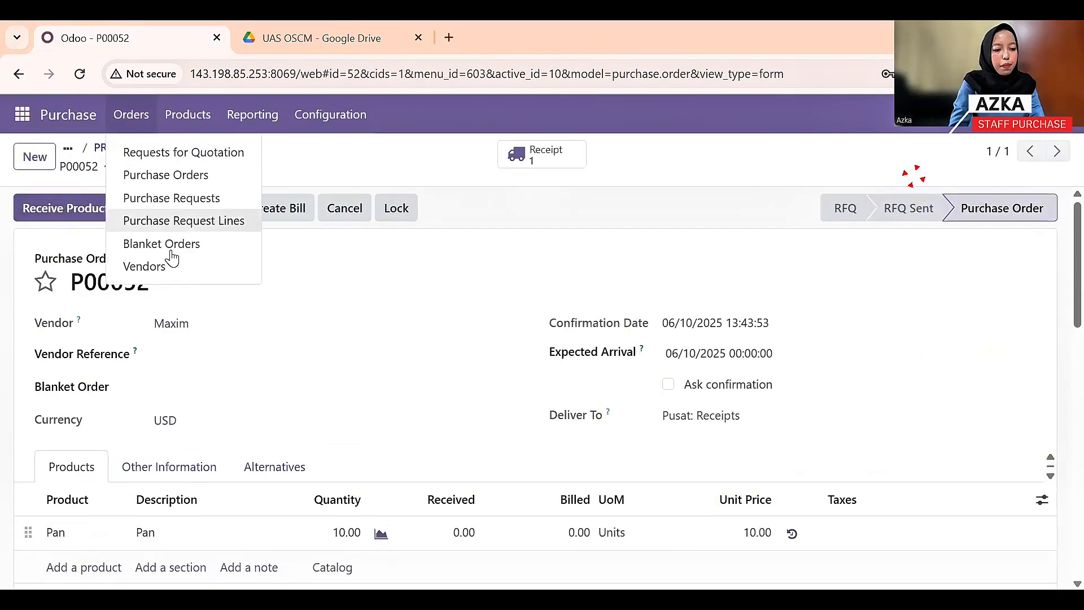
- Approve purchase request PR00020 and create Philips RFQ P00053 for the rice cookers
left_click(172, 195)
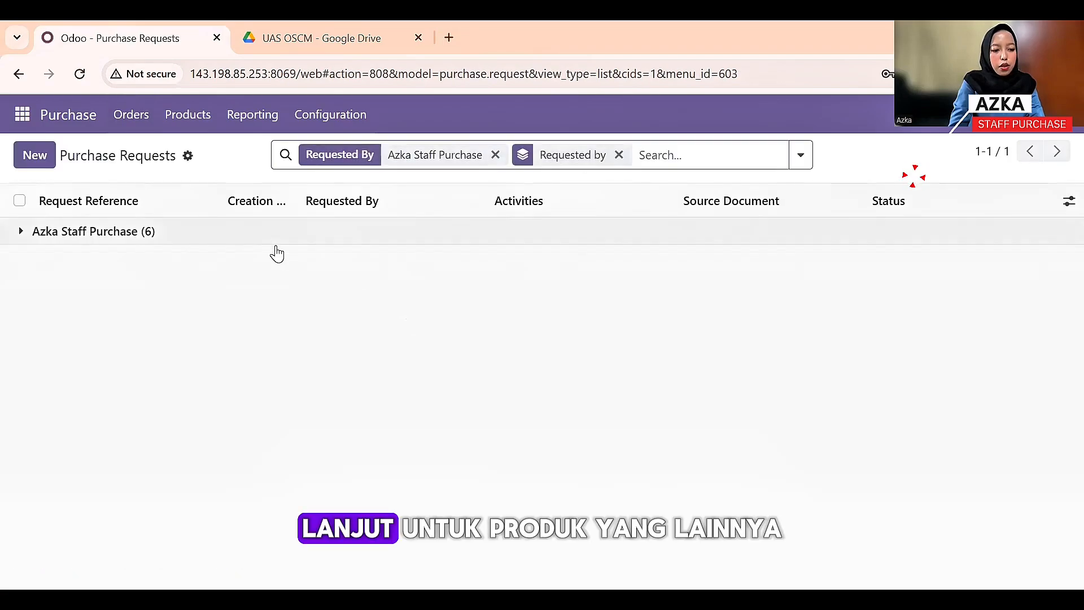
left_click(270, 238)
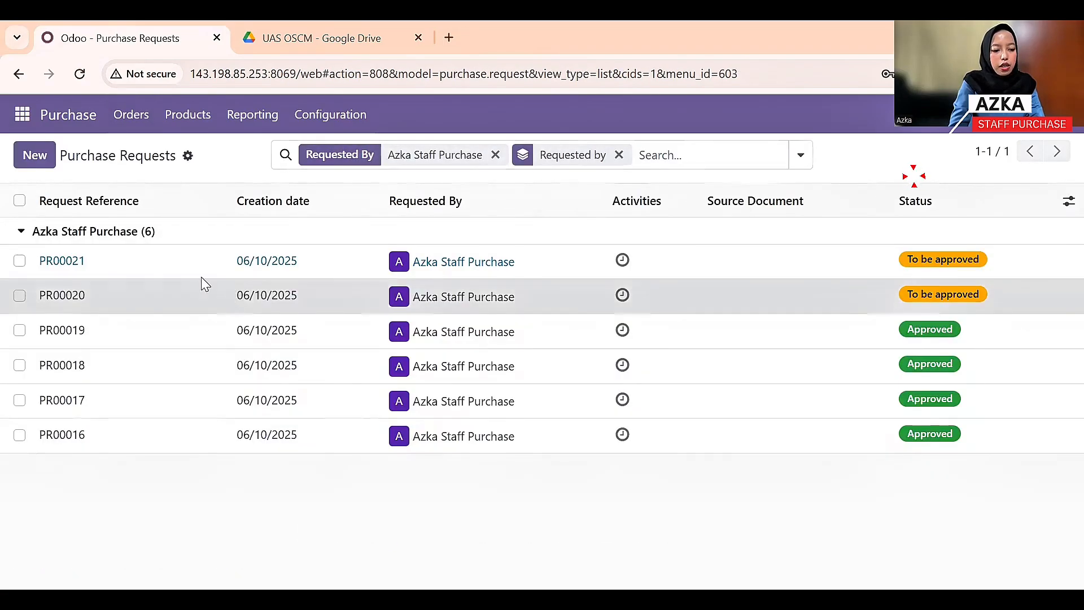
left_click(204, 284)
left_click(107, 205)
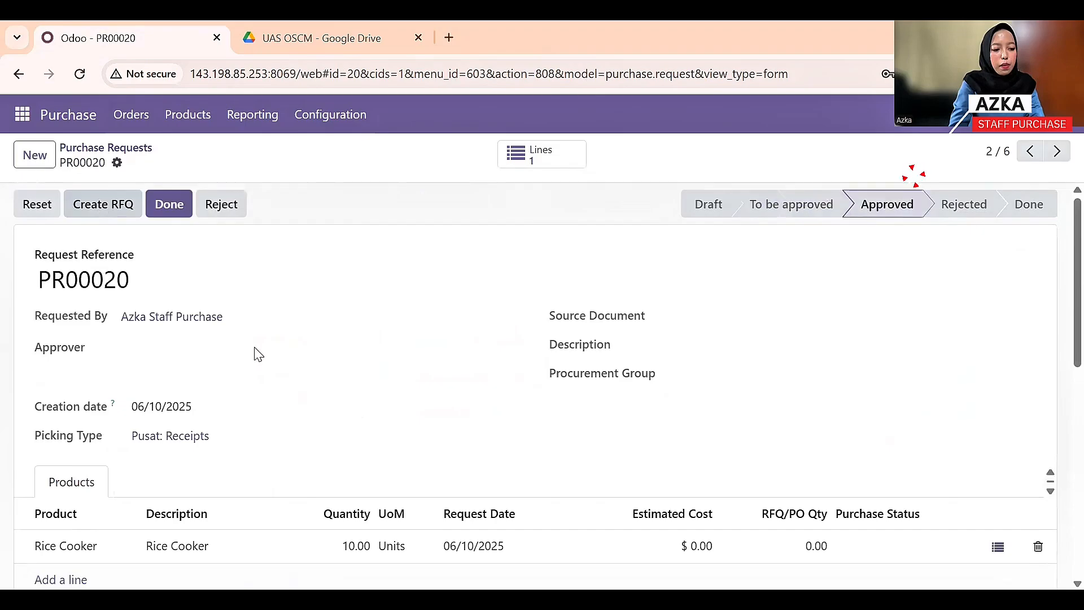
left_click(115, 208)
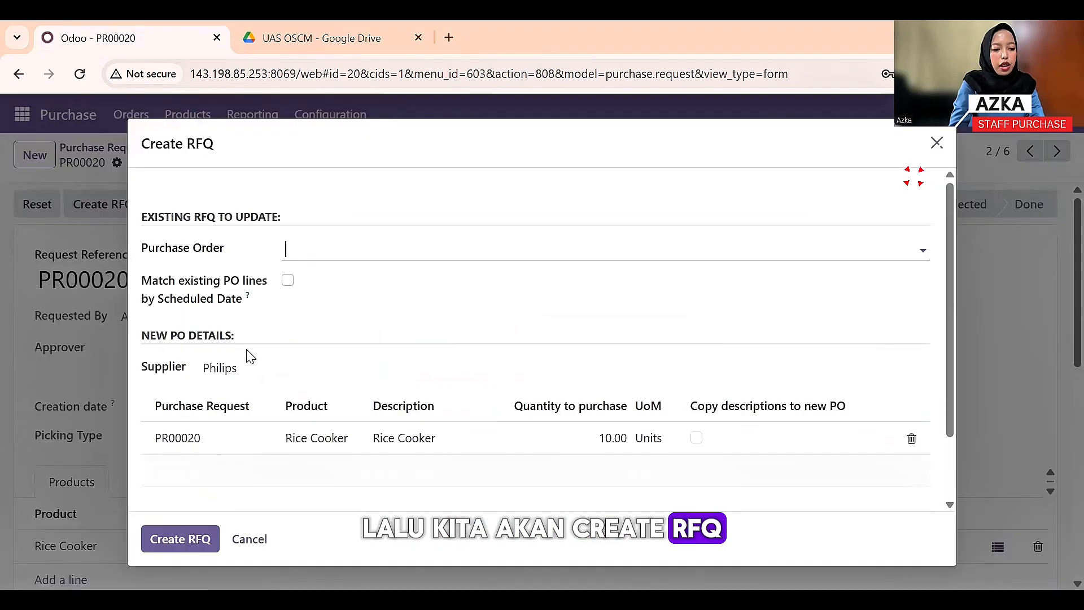
left_click(180, 526)
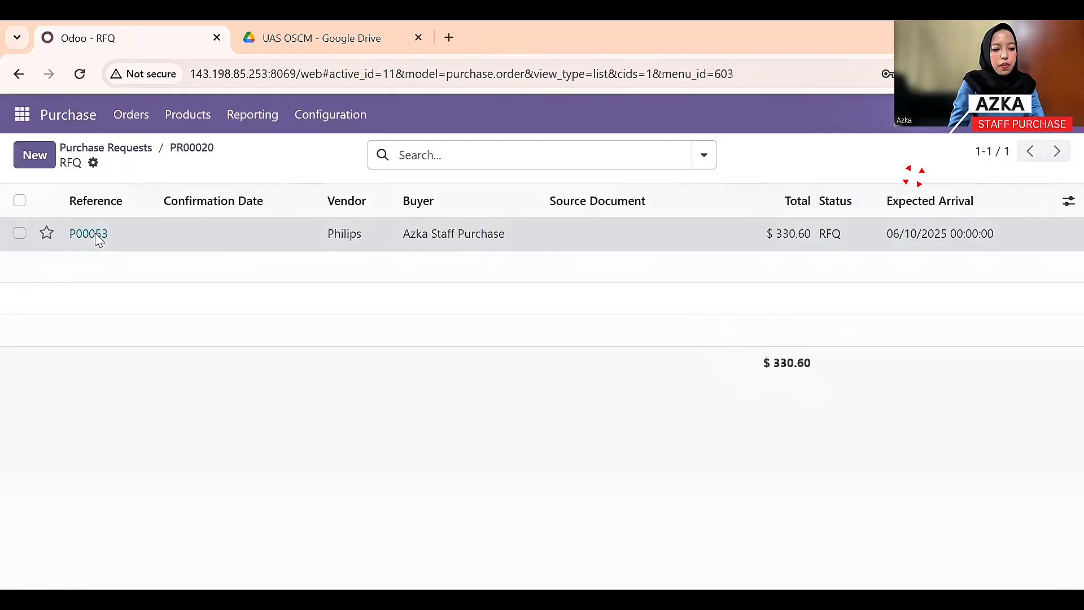
left_click(116, 236)
- Set the Rice Cooker unit price on P00053 to 35.00
scroll(213, 332, "down", 1)
left_click(593, 454)
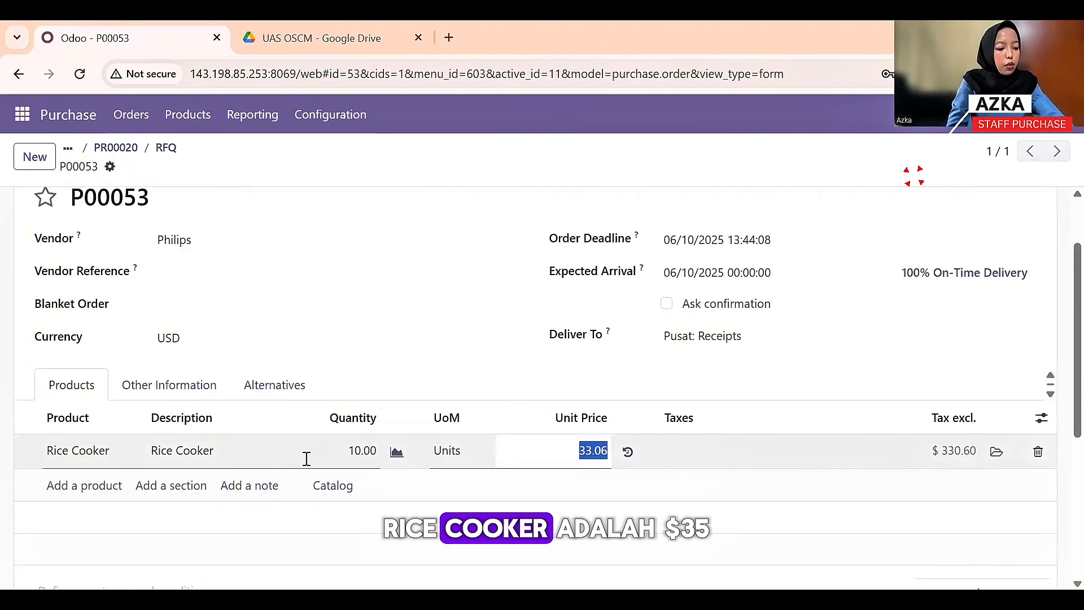
type("35")
left_click(700, 429)
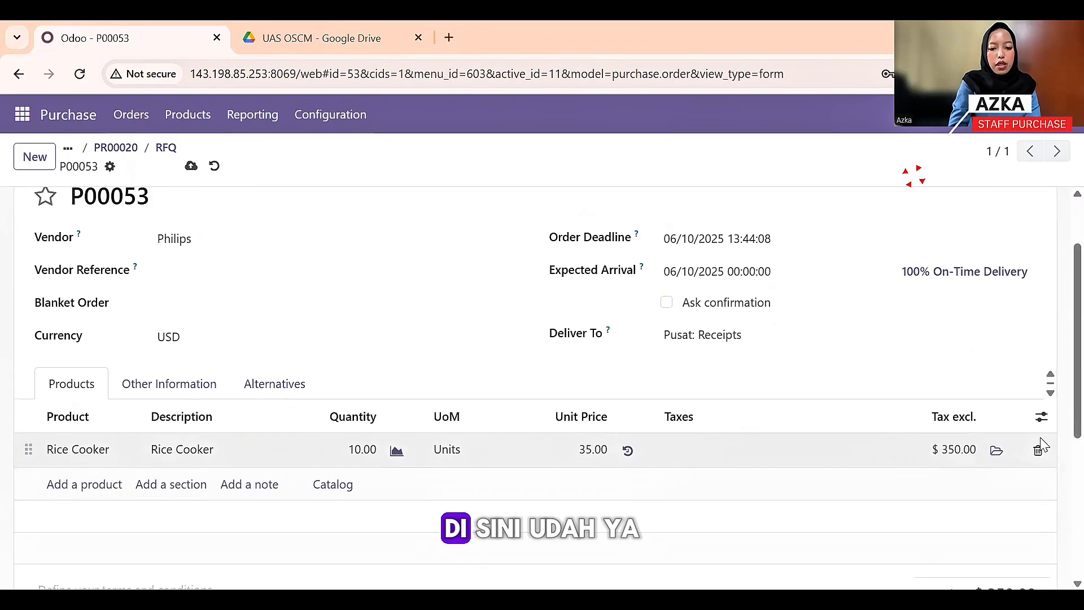
scroll(297, 346, "down", 3)
scroll(226, 310, "up", 5)
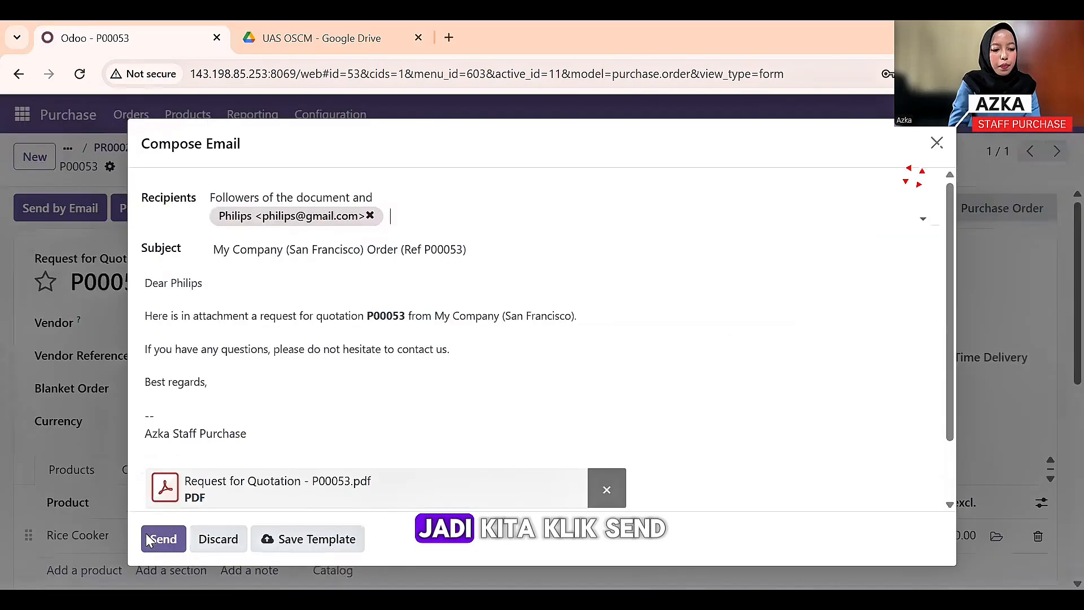
- Email P00053 to Philips and confirm it as a purchase order
left_click(151, 534)
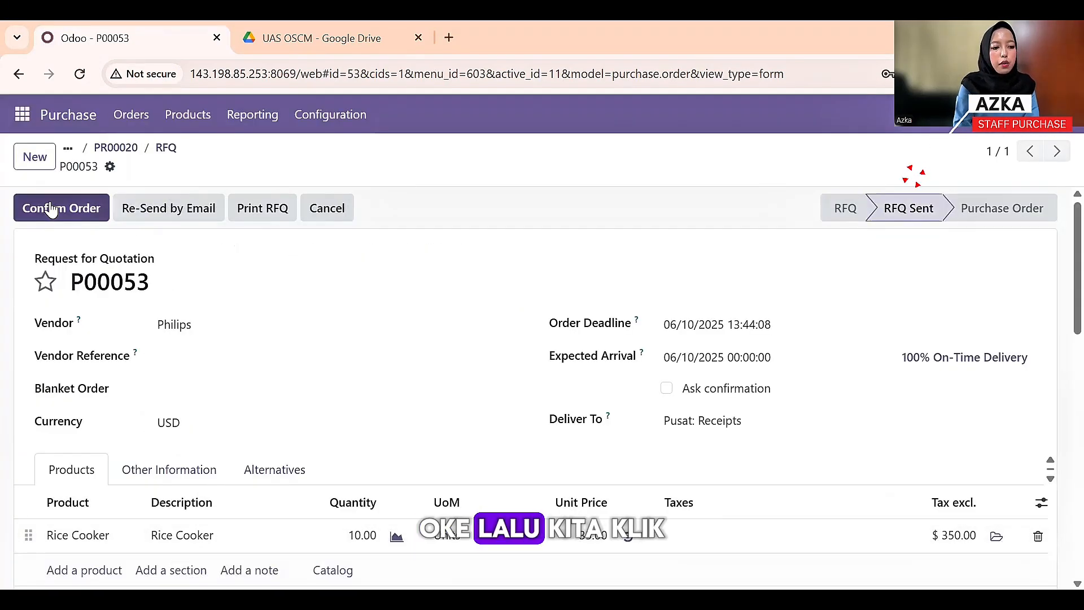
left_click(51, 208)
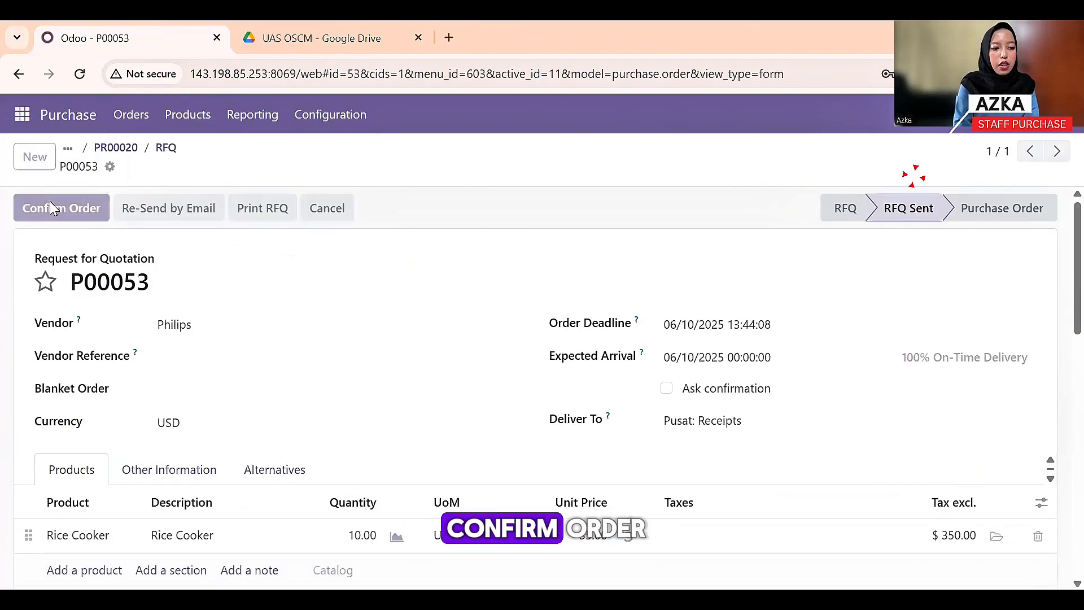
left_click(131, 115)
- Approve purchase request PR00021 and create Electrolux RFQ P00054 for the washing machines
left_click(205, 196)
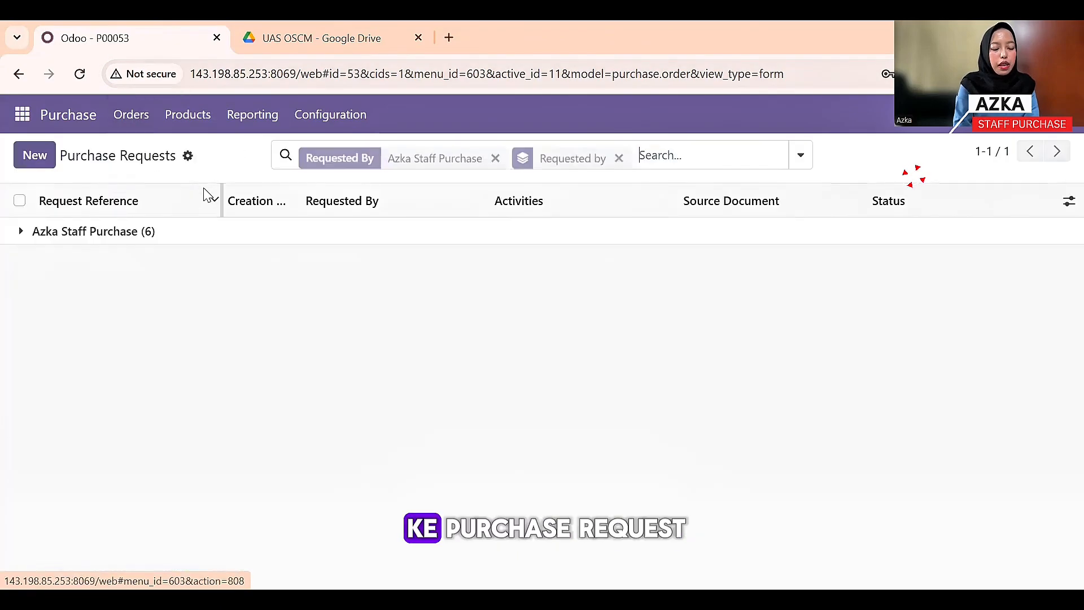
left_click(139, 240)
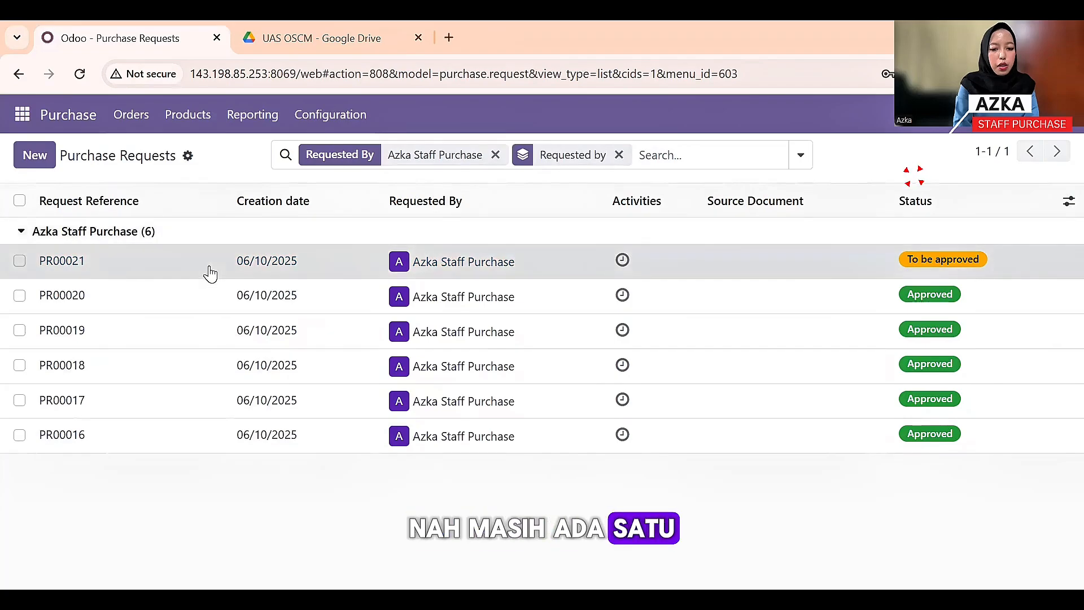
left_click(209, 264)
left_click(95, 216)
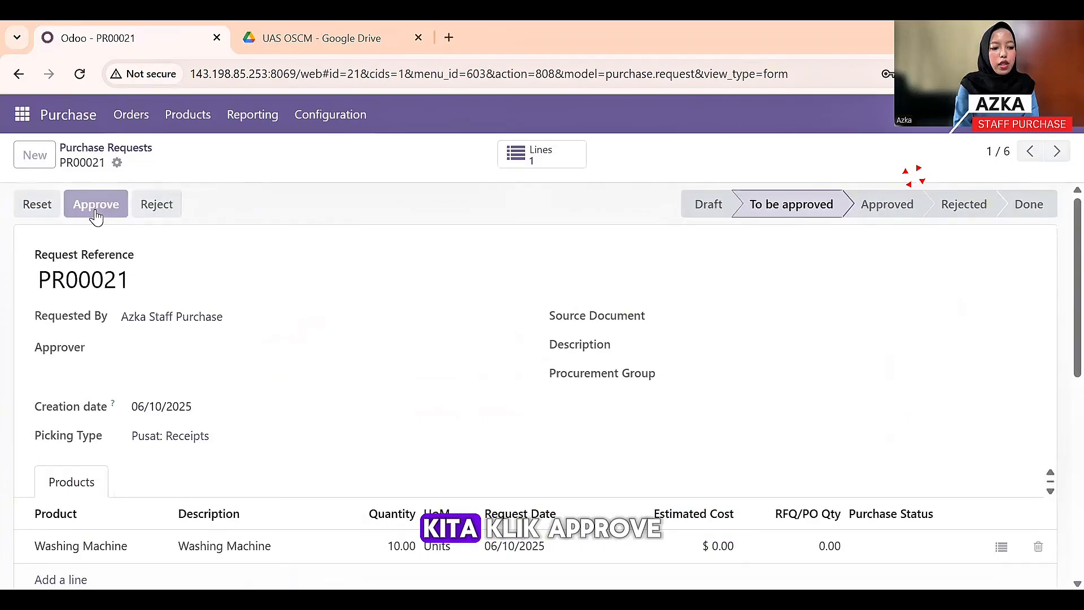
left_click(97, 205)
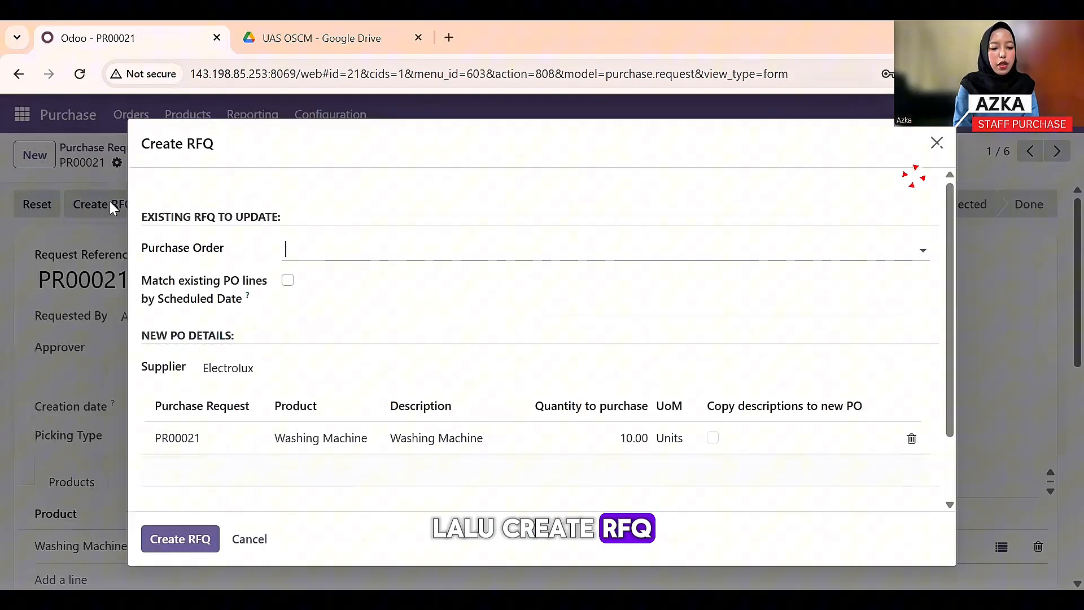
left_click(183, 544)
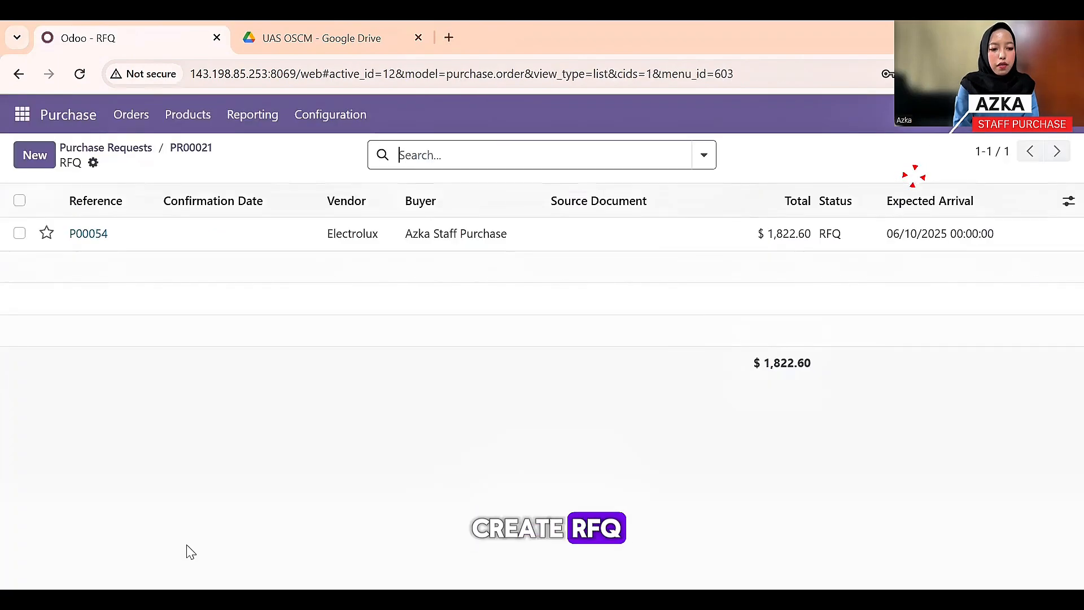
left_click(219, 243)
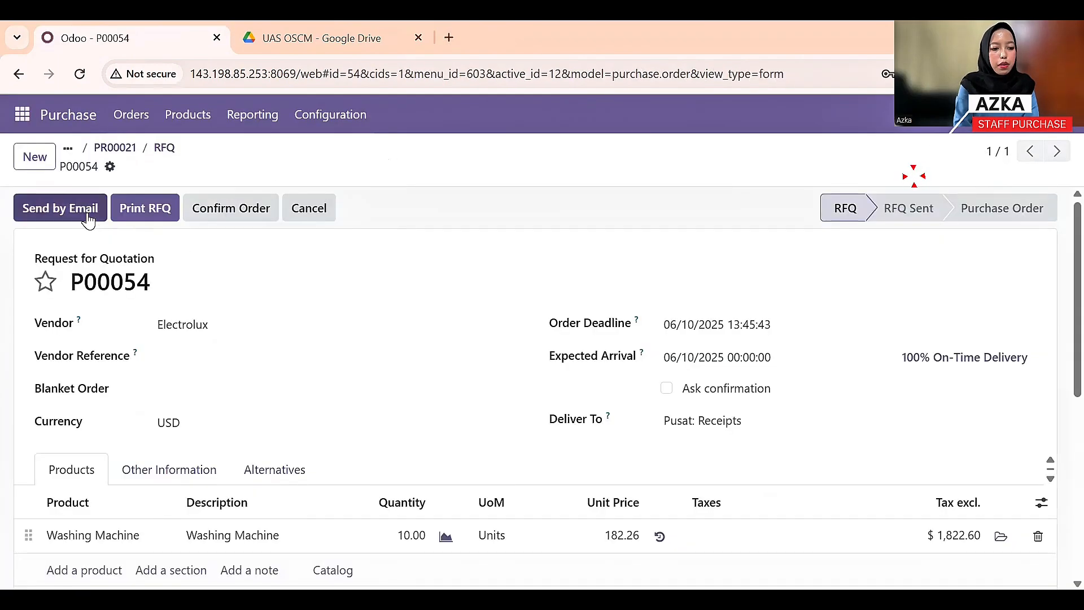
- Set the Washing Machine price to 183.00, email P00054 to Electrolux and confirm it
left_click(624, 534)
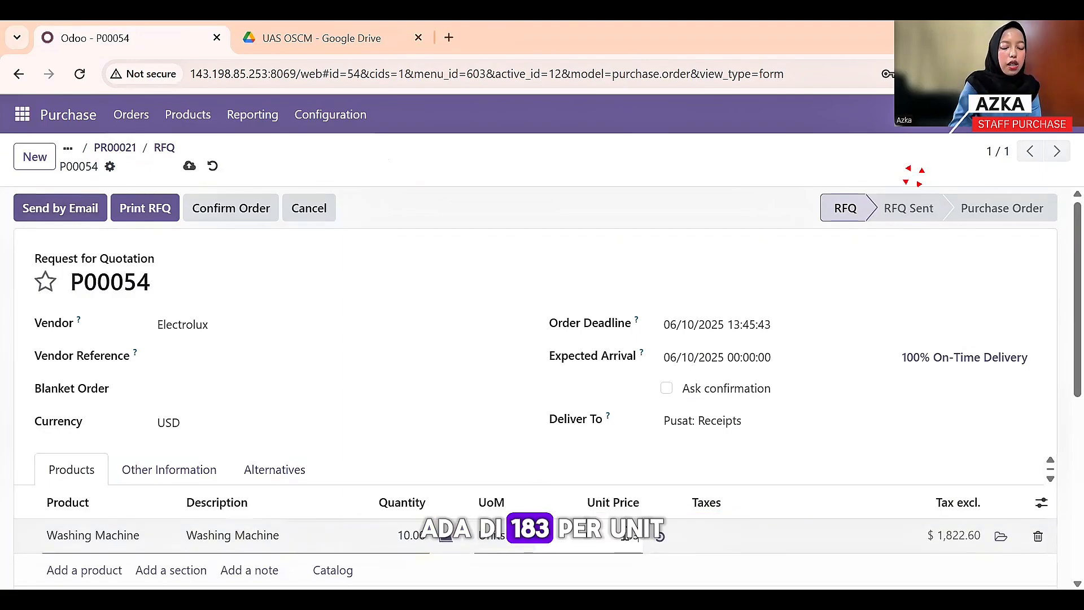
left_click(636, 451)
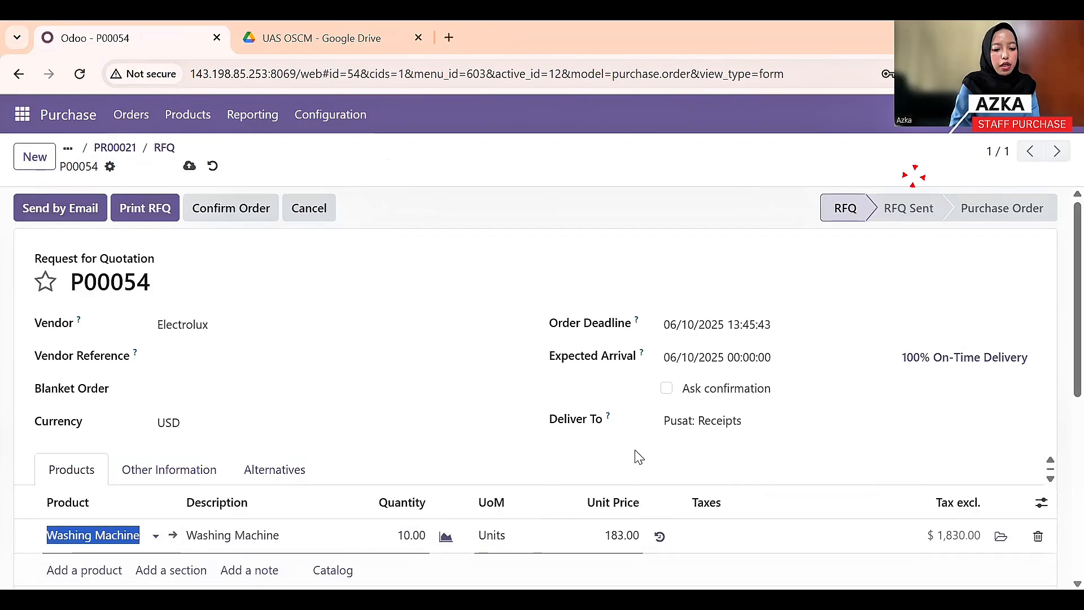
left_click(84, 212)
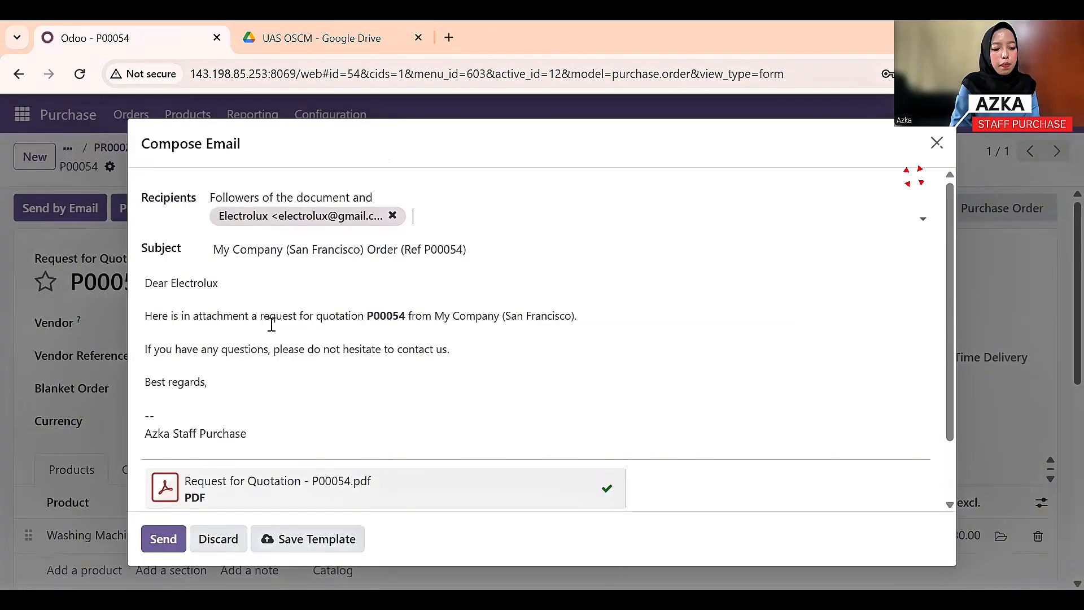
left_click(165, 540)
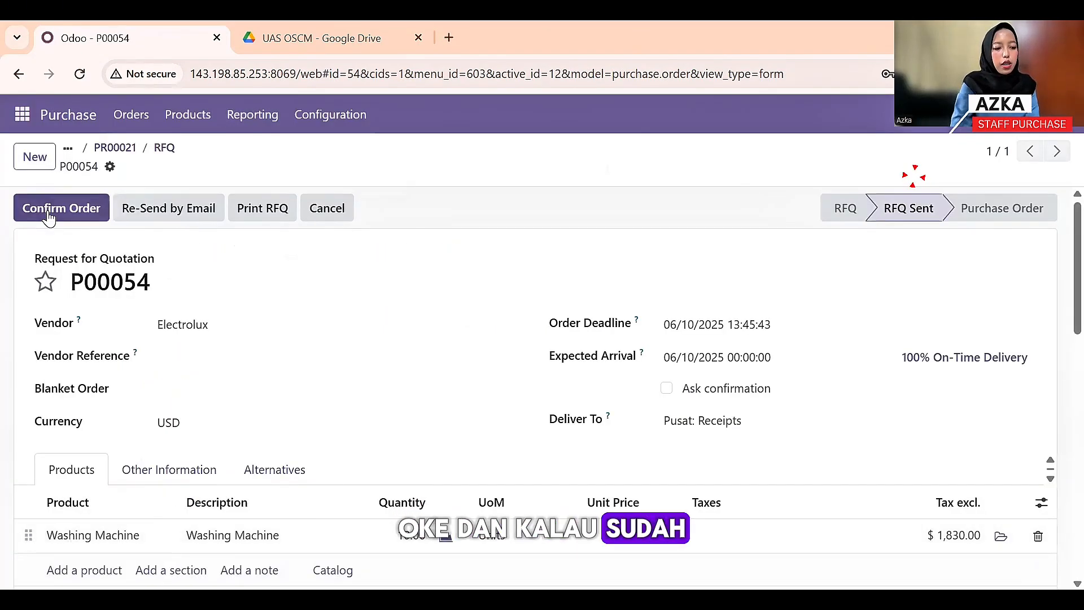
left_click(68, 209)
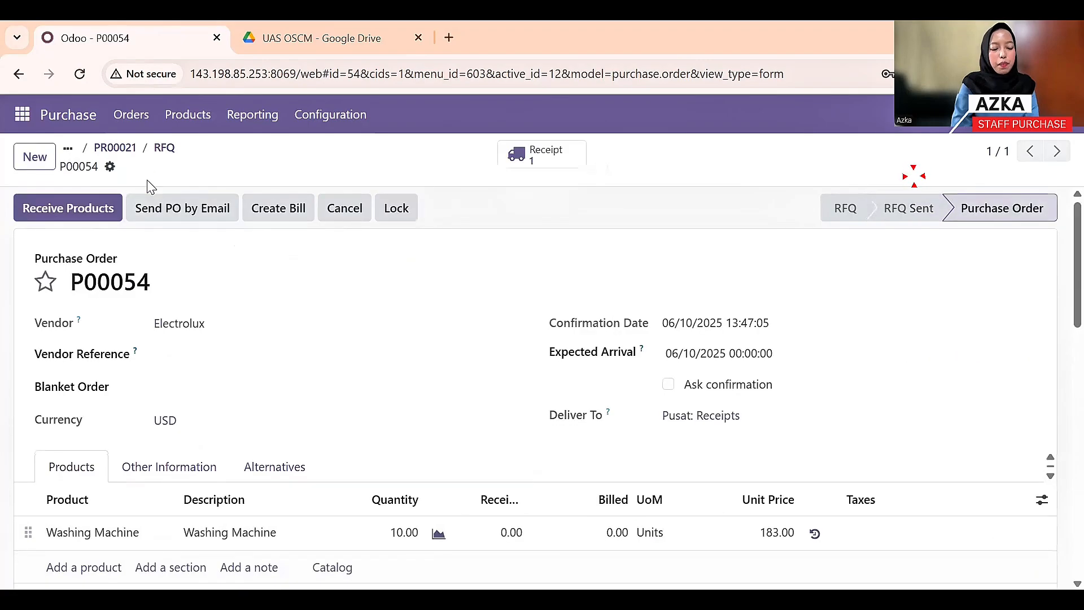
left_click(129, 121)
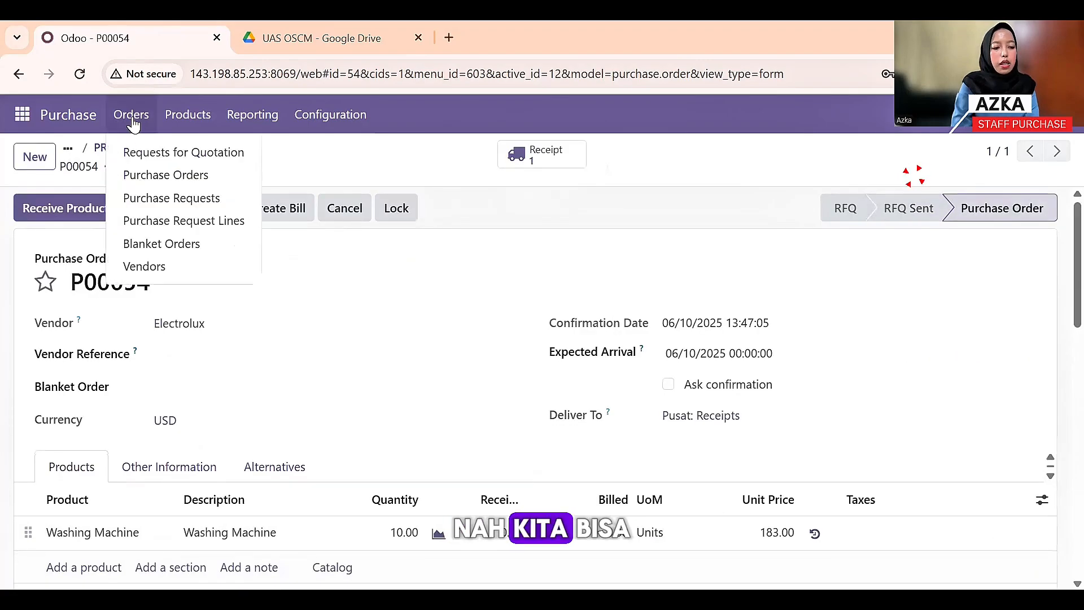
- Open the Requests for Quotation list to check P00049–P00054 show Purchase Order status
left_click(134, 156)
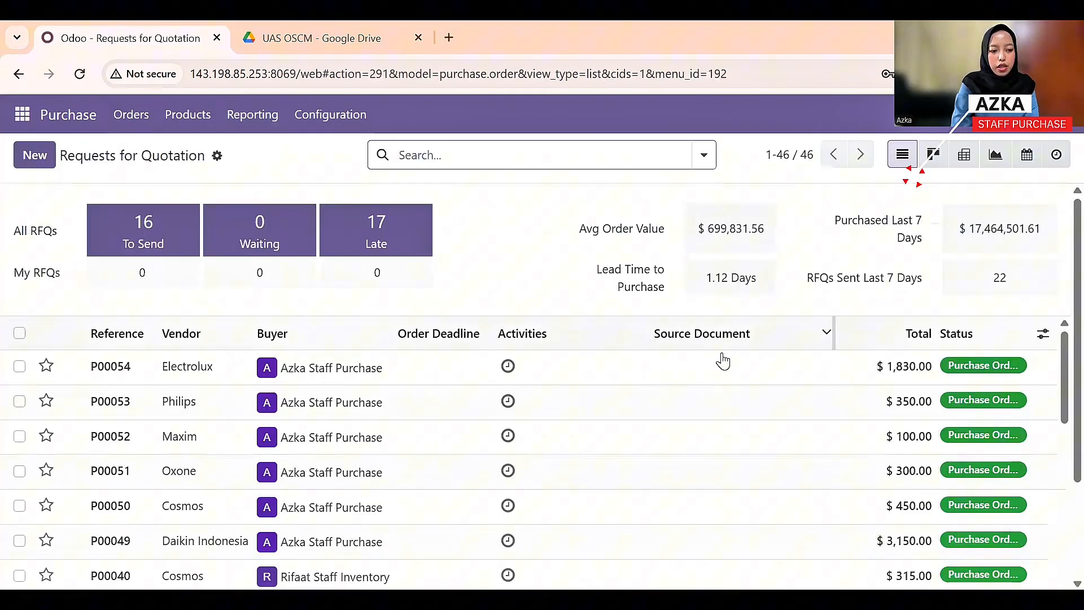
scroll(389, 430, "down", 2)
scroll(358, 491, "up", 2)
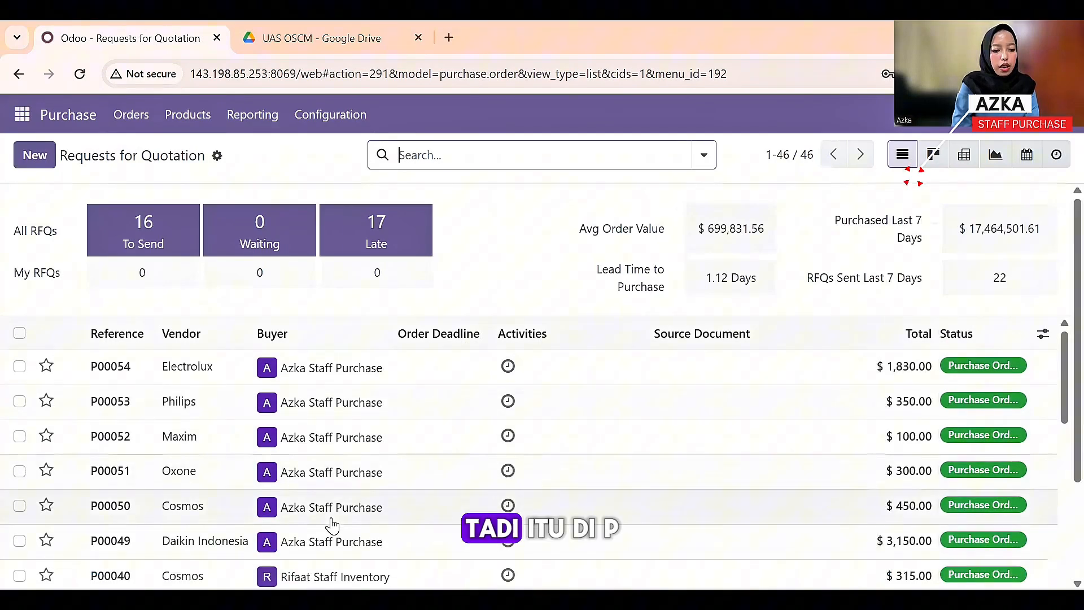
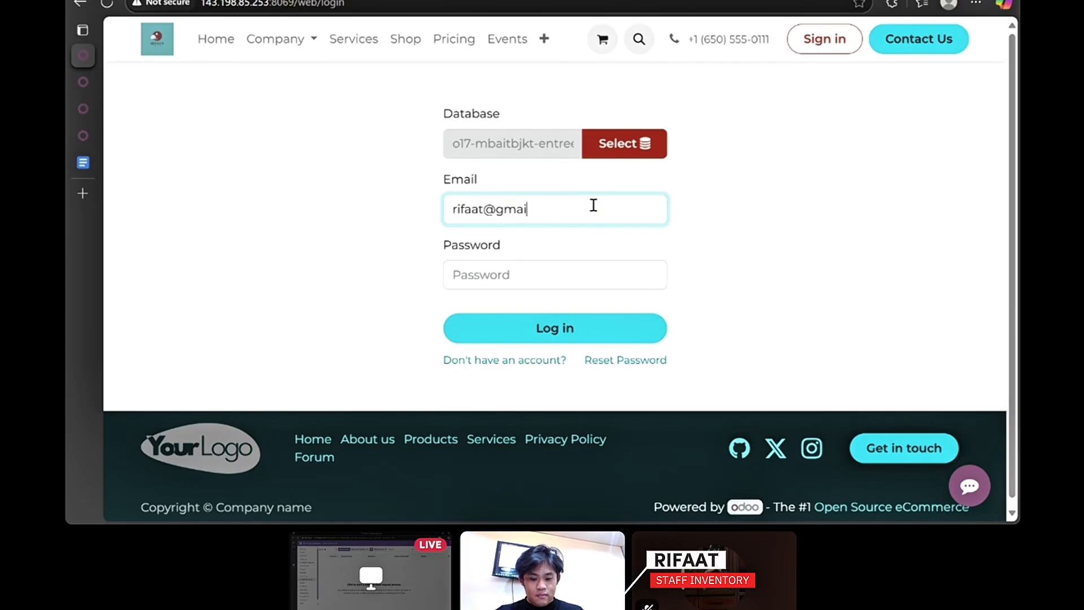
- Sign in to Odoo with the inventory staff account's e-mail and password
key("Tab")
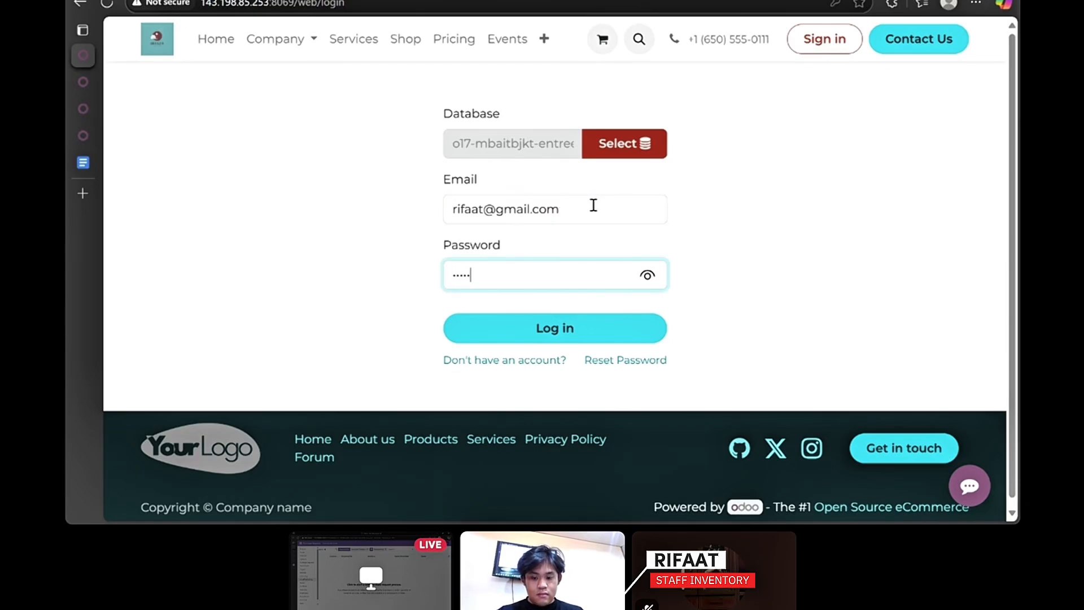
key("Return")
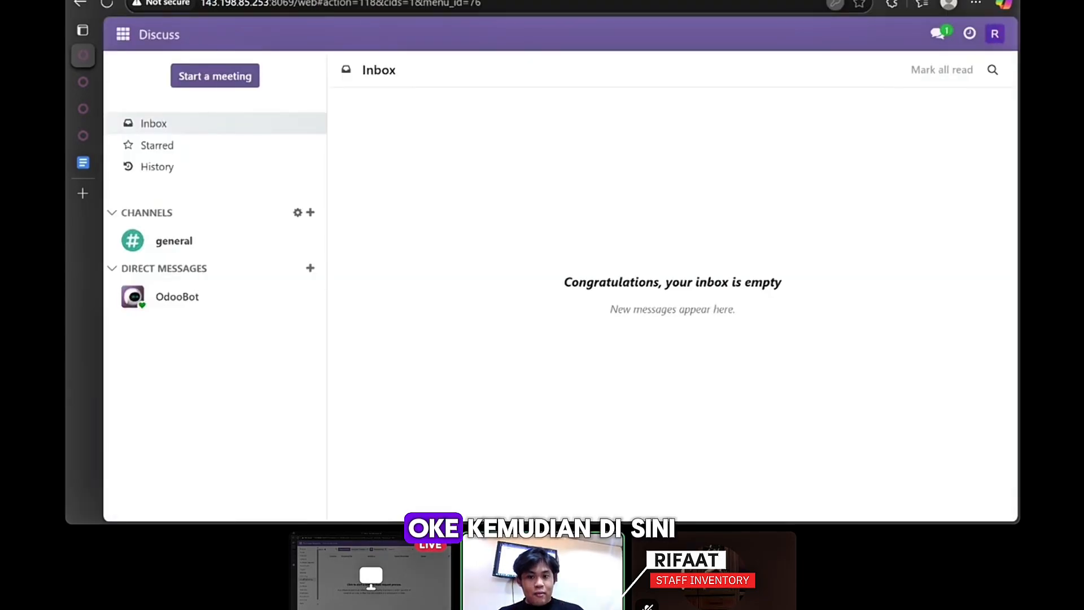
- Open Inventory's ready transfers list and open receipt WH/IN/00017 from Maxim
left_click(130, 45)
left_click(160, 293)
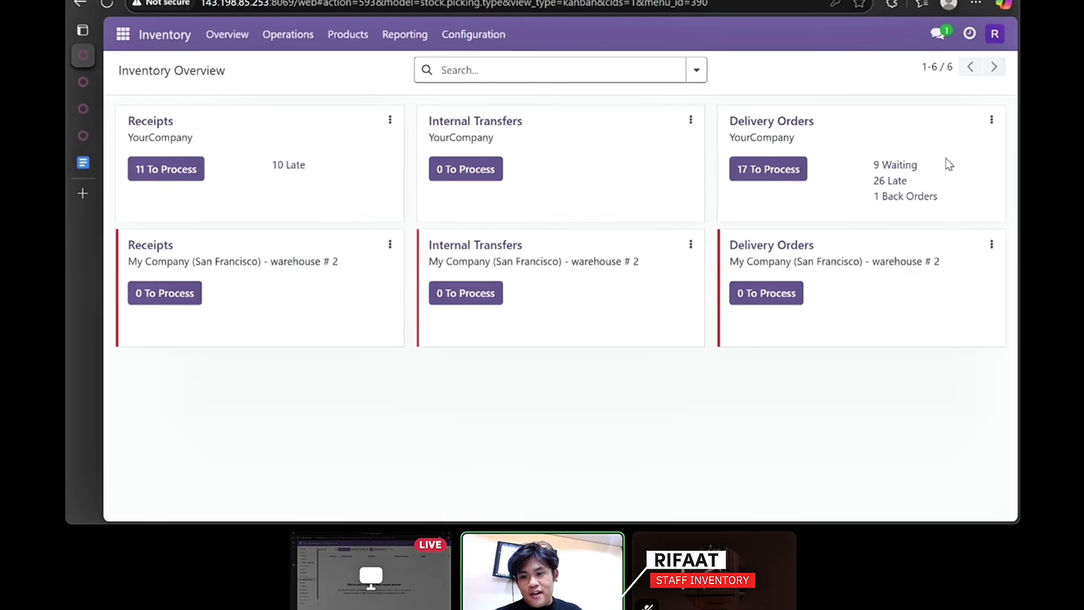
left_click(785, 165)
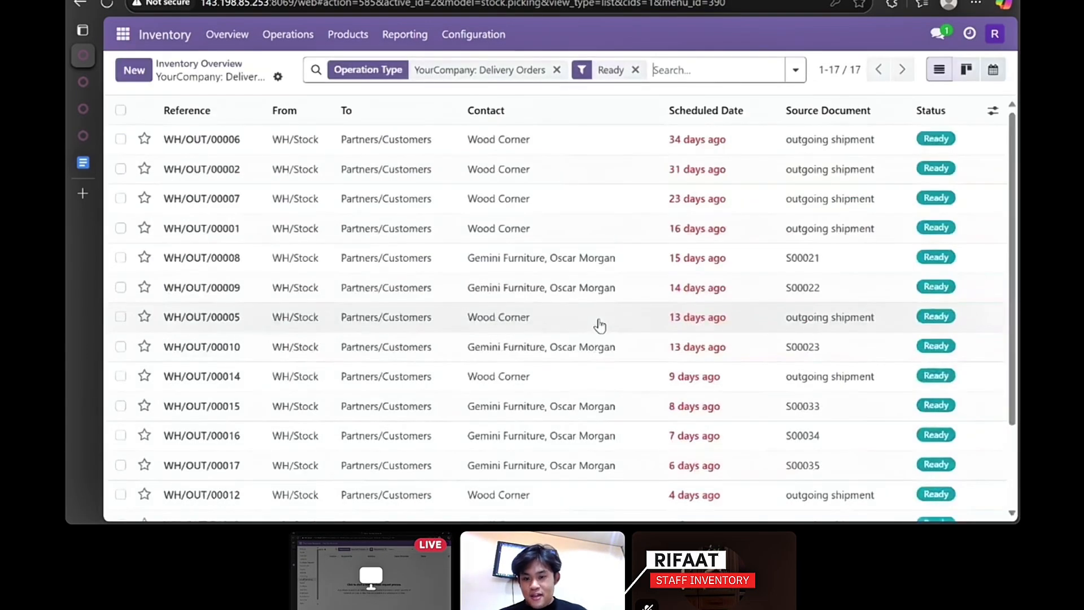
scroll(600, 326, "down", 2)
scroll(599, 326, "up", 2)
scroll(599, 325, "down", 2)
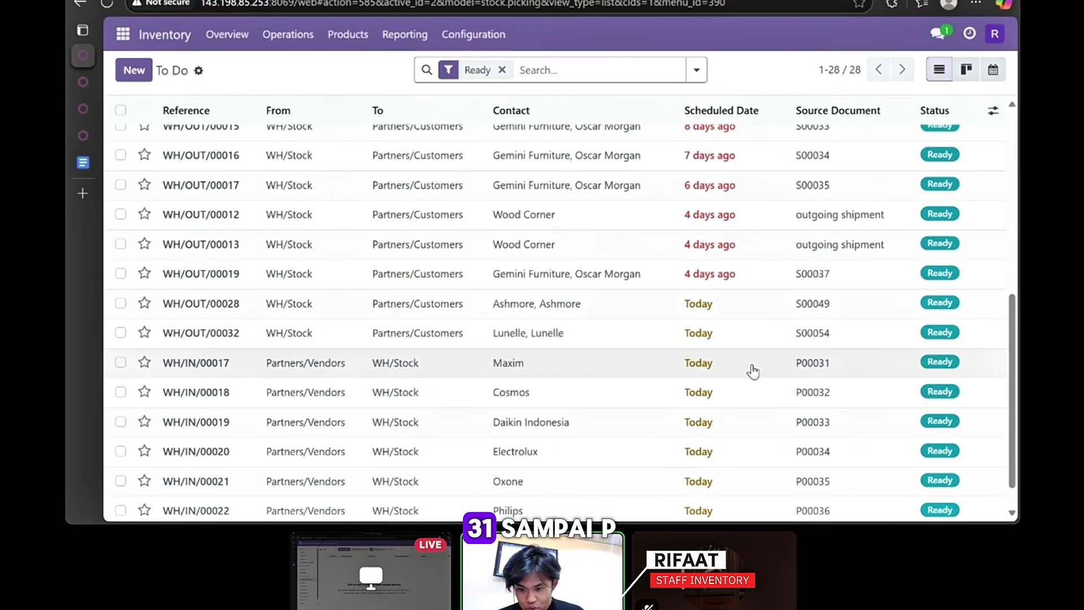
scroll(752, 371, "down", 1)
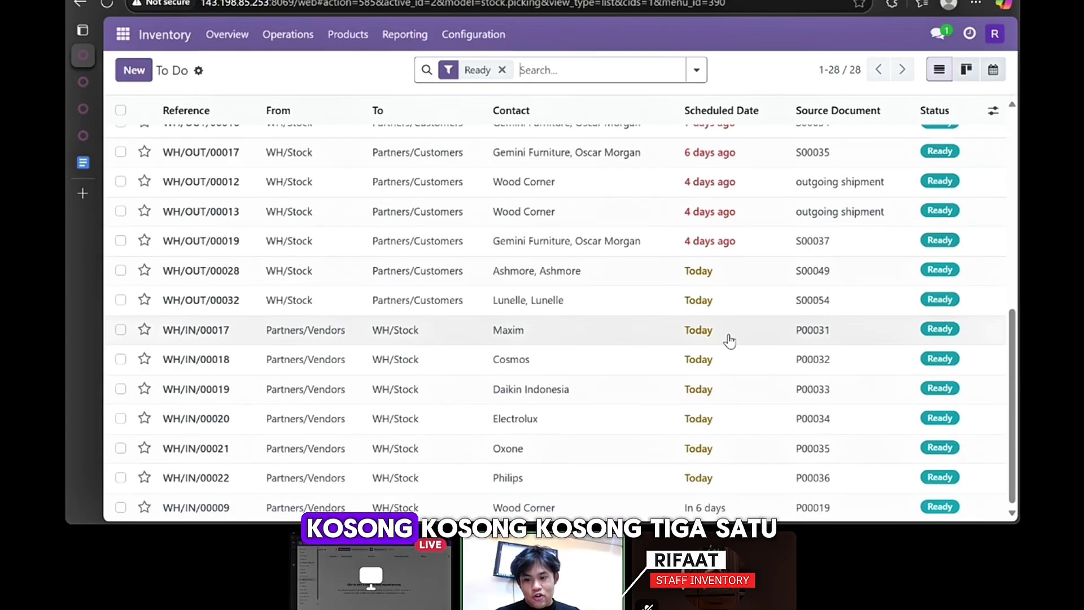
left_click(729, 336)
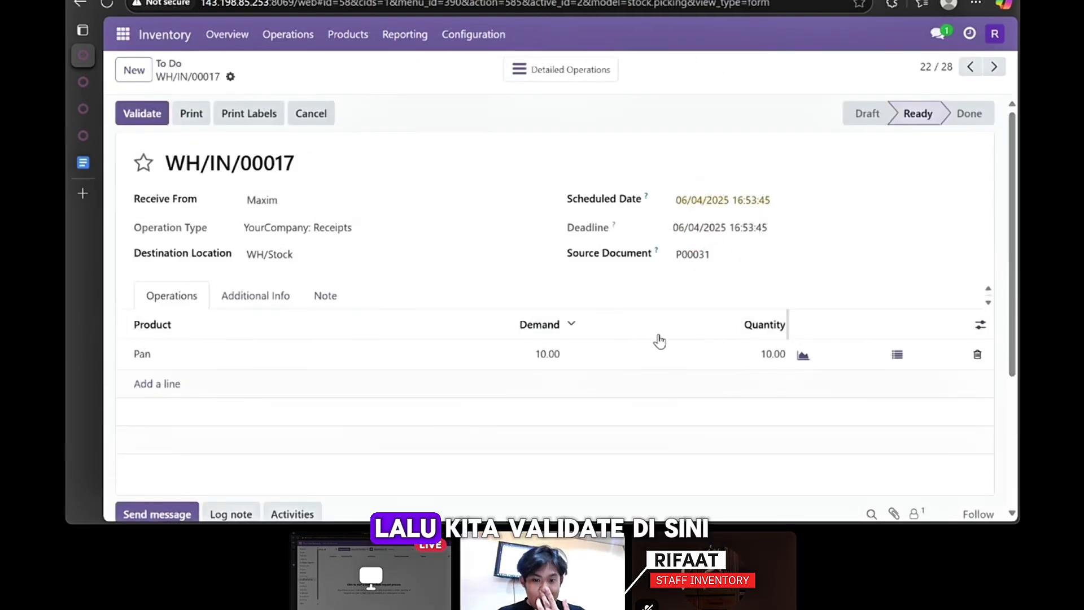
- Validate receipts WH/IN/00017 and WH/IN/00018, then check WH/IN/00019 from Daikin Indonesia
left_click(154, 124)
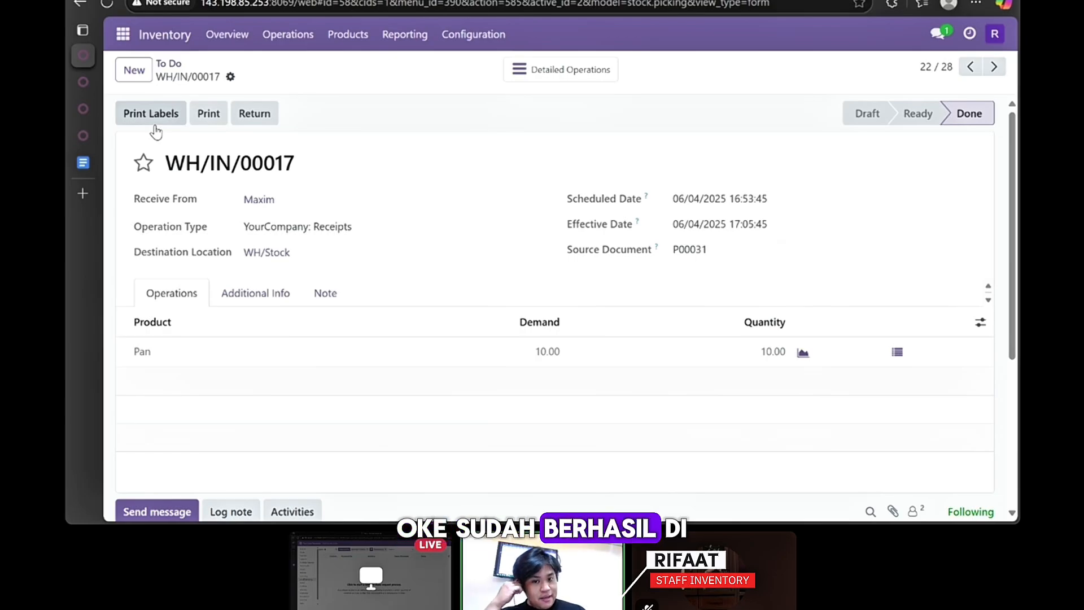
left_click(81, 4)
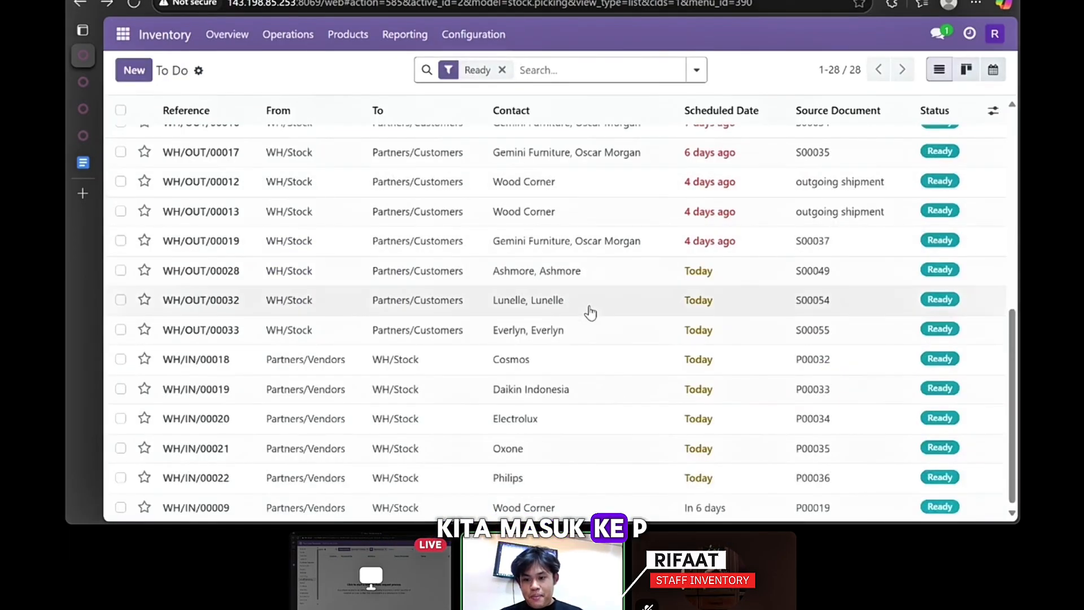
left_click(629, 358)
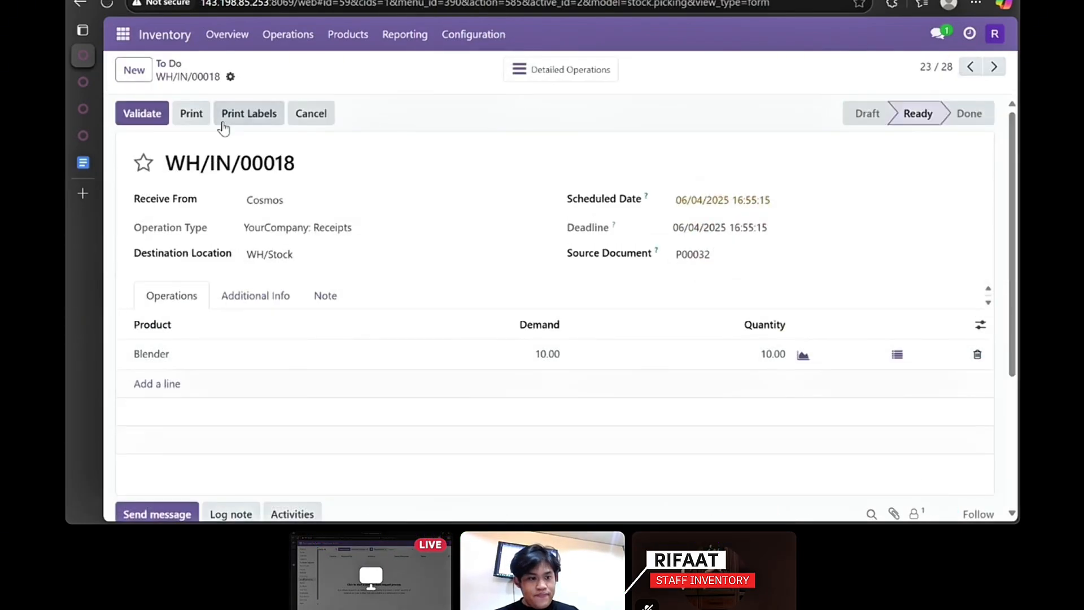
left_click(156, 120)
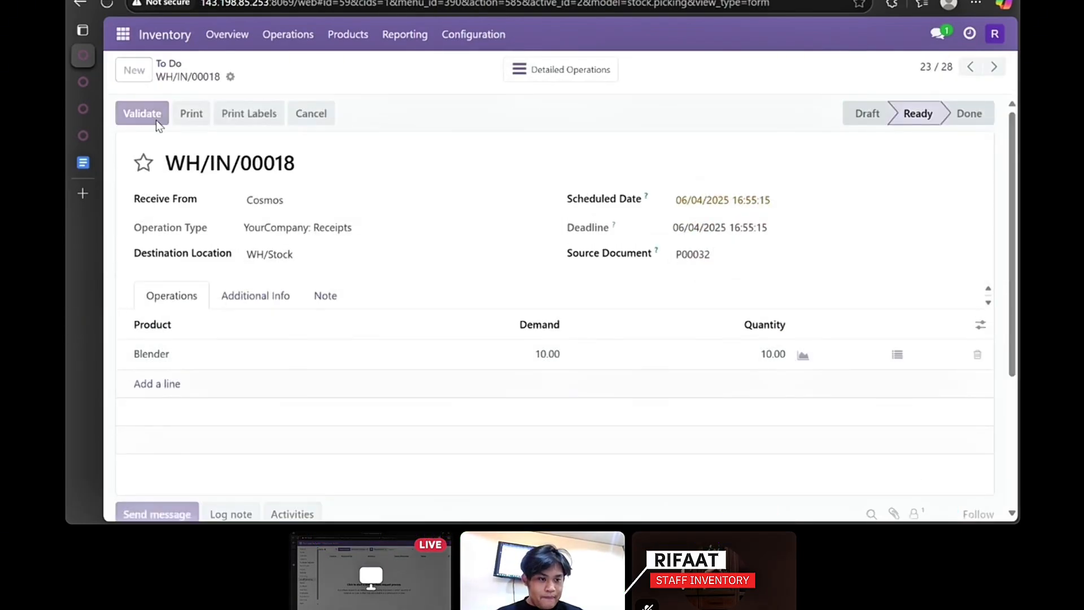
left_click(80, 4)
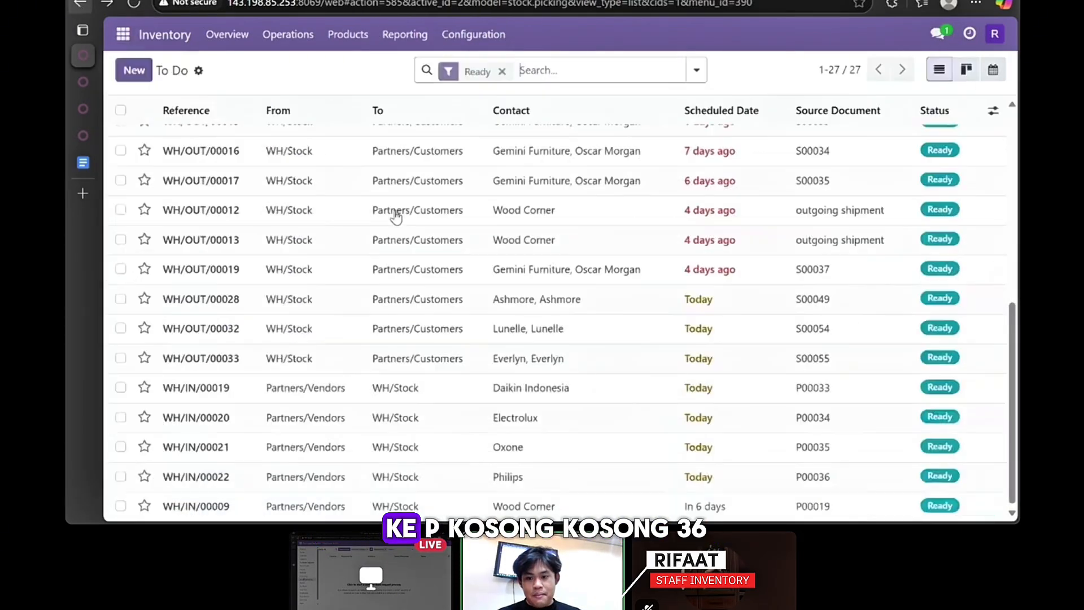
left_click(650, 384)
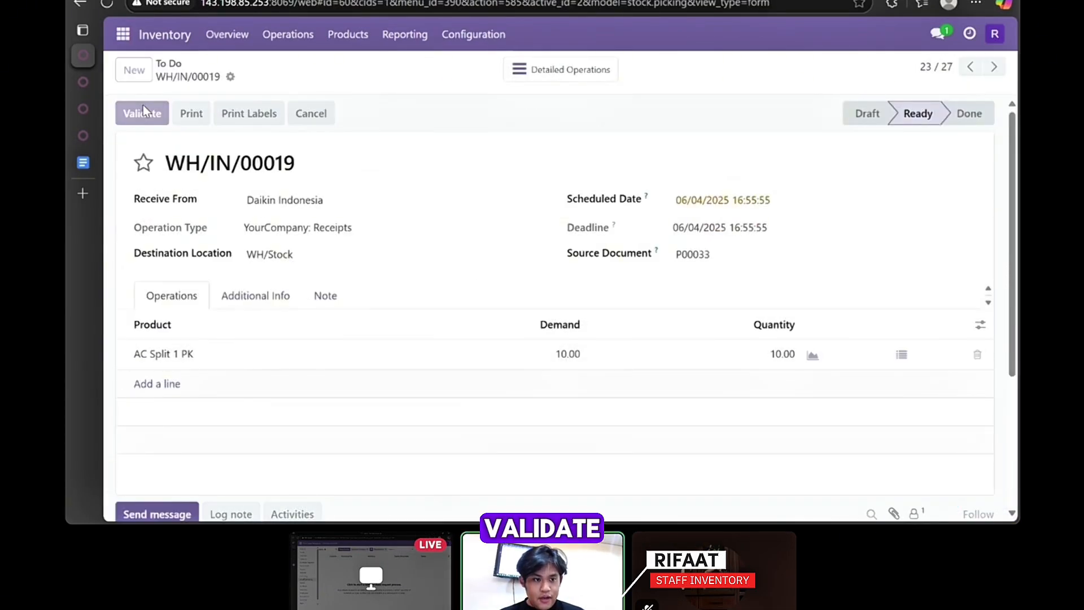
left_click(81, 8)
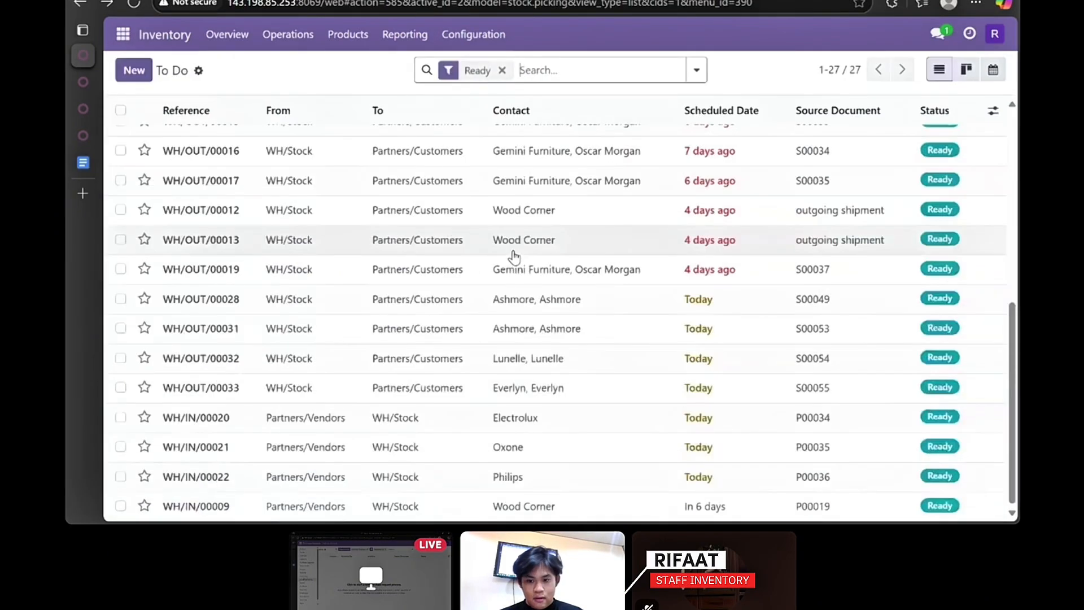
- Validate receipts WH/IN/00020, WH/IN/00021 and WH/IN/00022 from Electrolux, Oxone and Philips
left_click(612, 415)
left_click(163, 115)
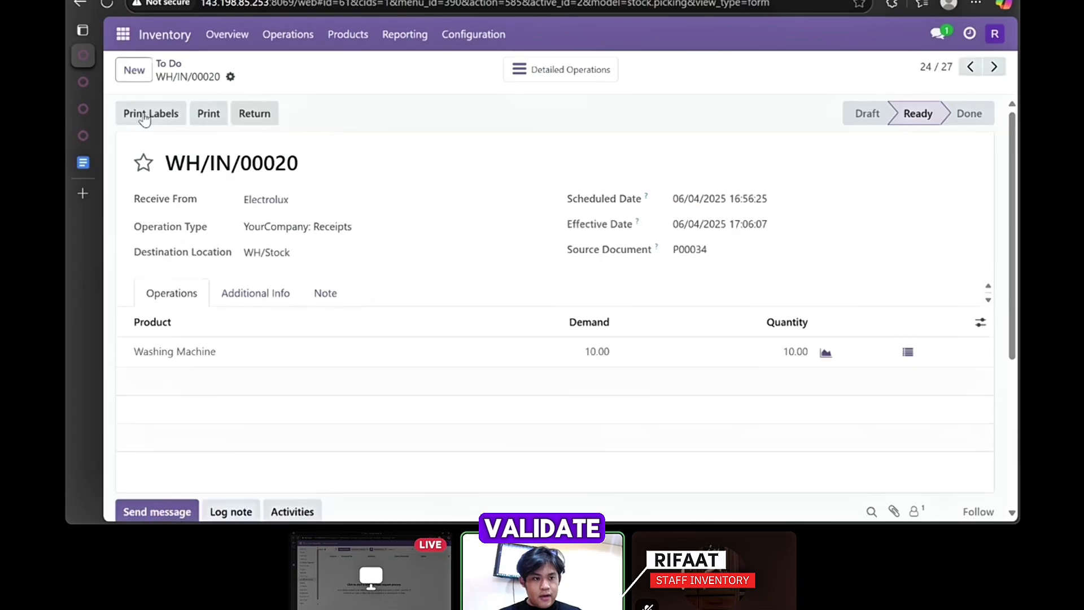
left_click(80, 8)
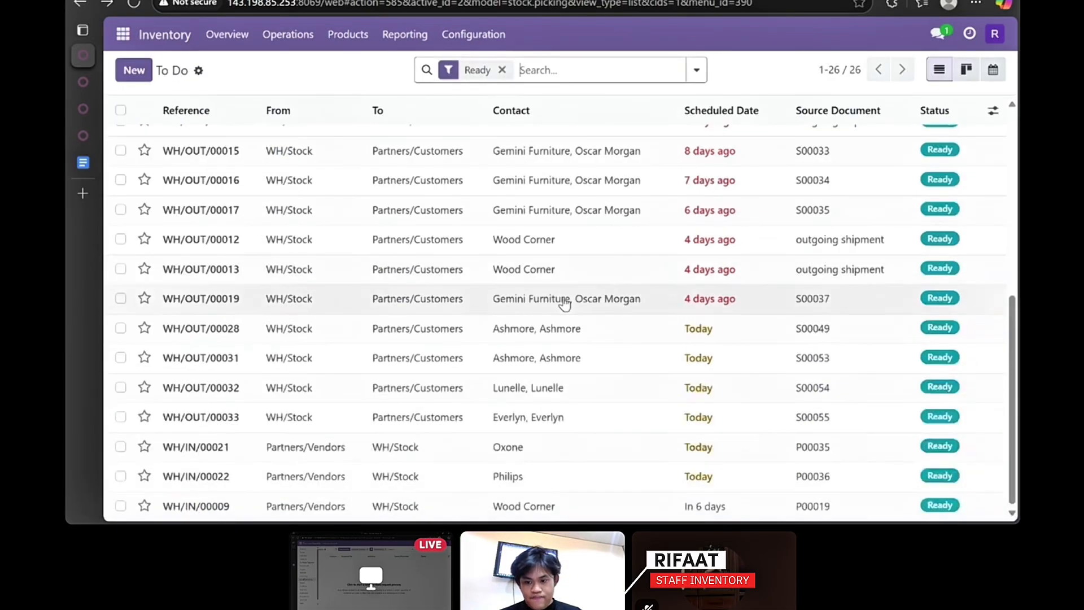
left_click(605, 449)
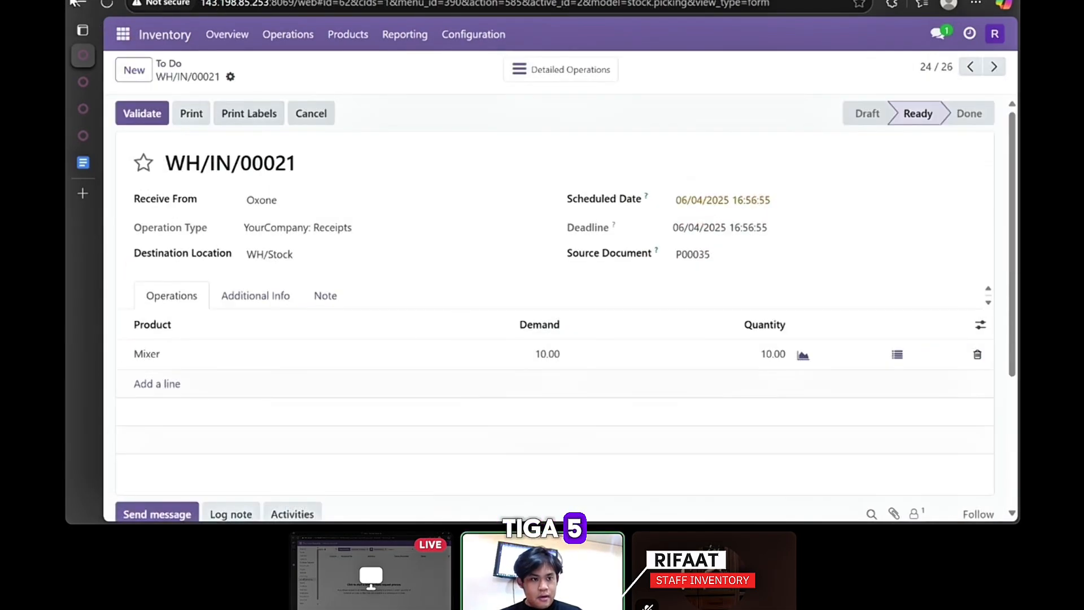
left_click(144, 118)
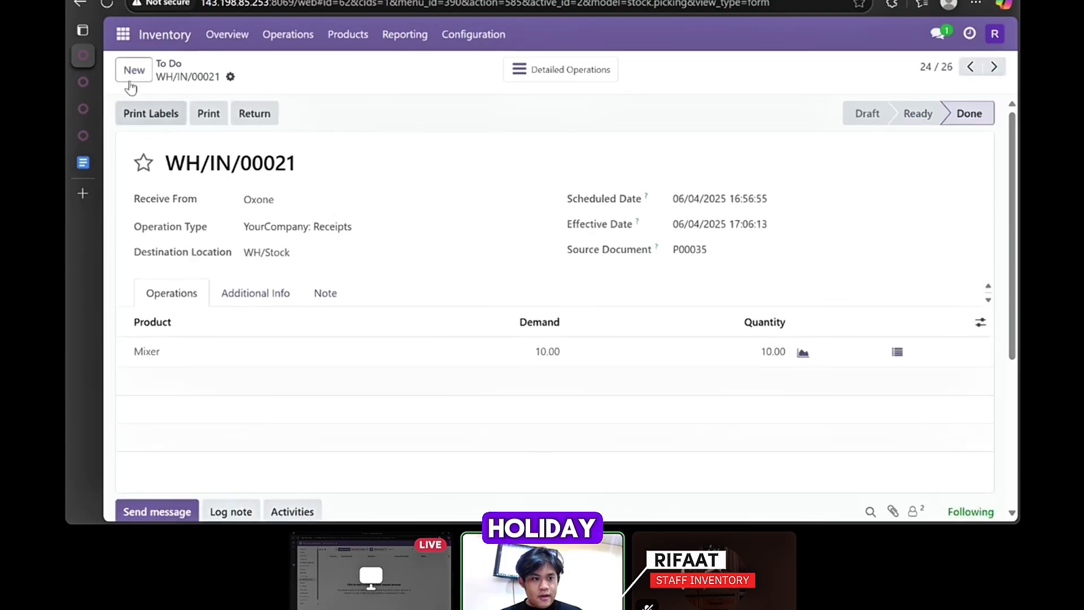
left_click(83, 5)
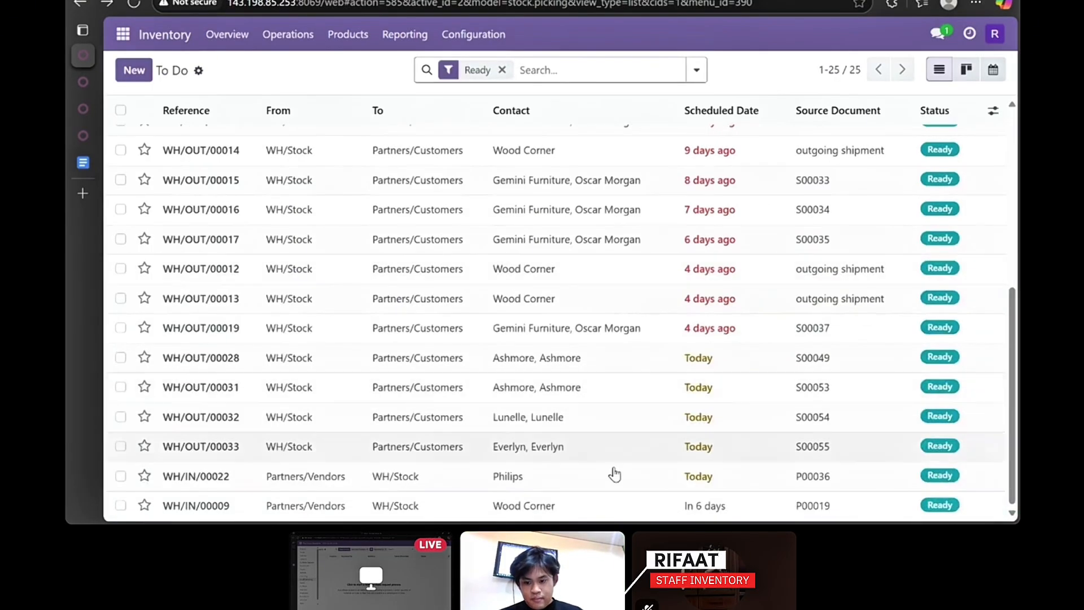
left_click(615, 476)
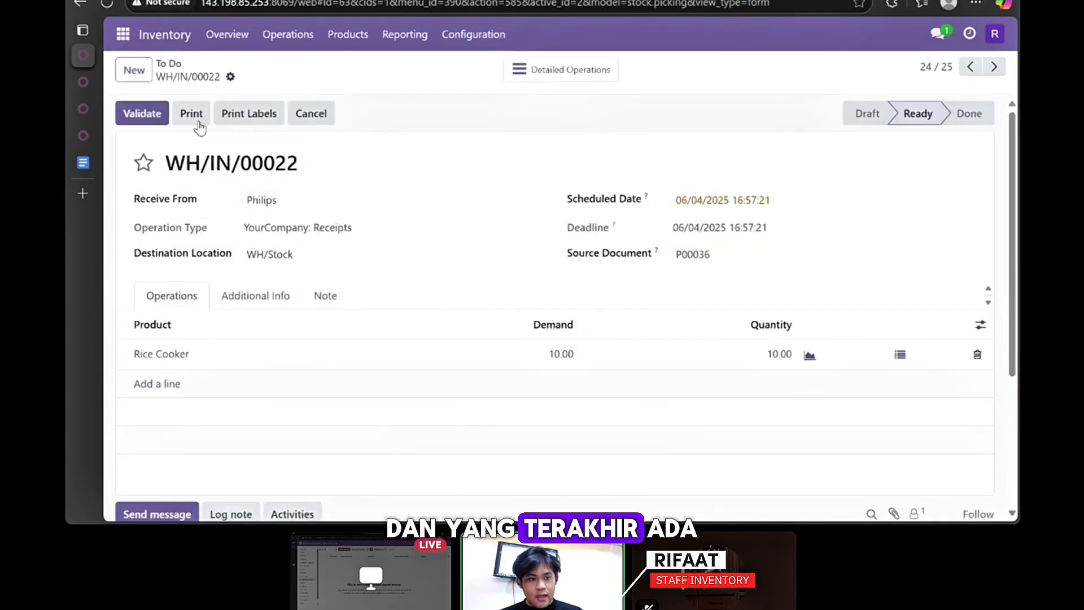
left_click(151, 118)
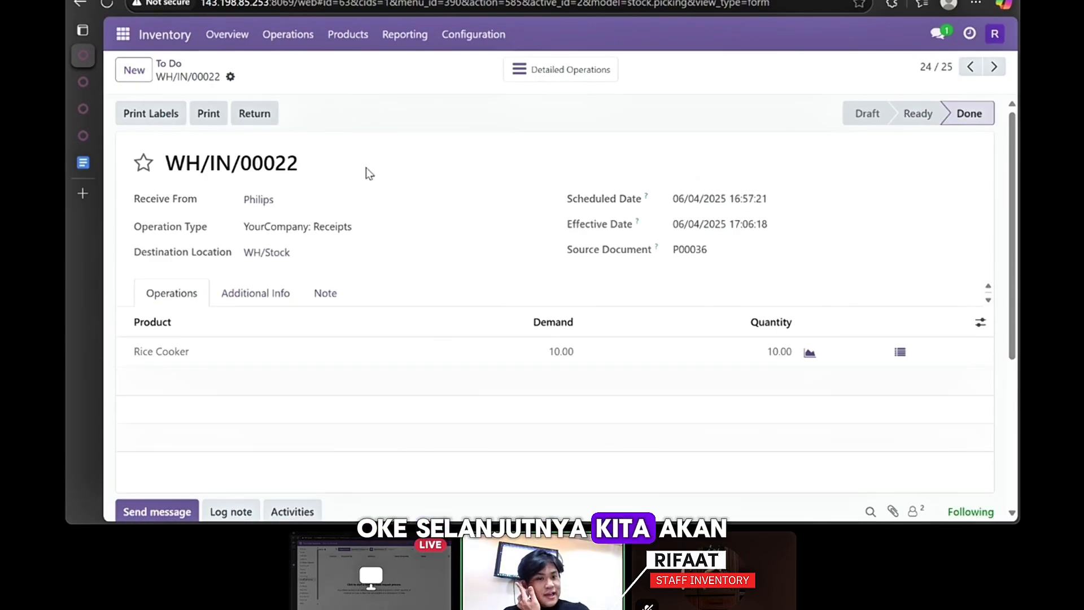
left_click(403, 41)
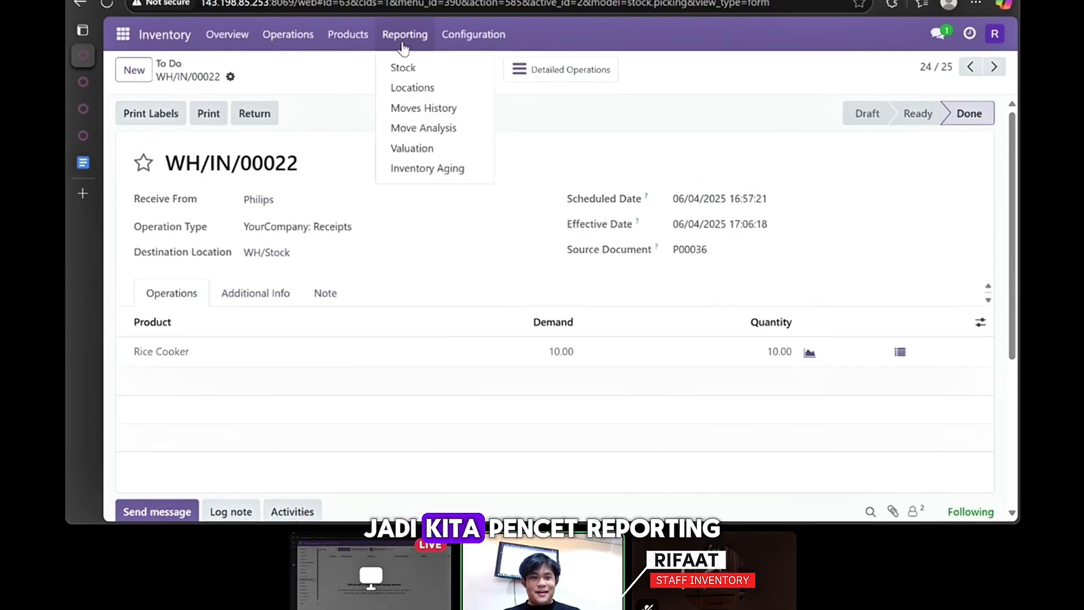
- Review on-hand quantities in the Inventory Stock report, then reload the page
left_click(410, 75)
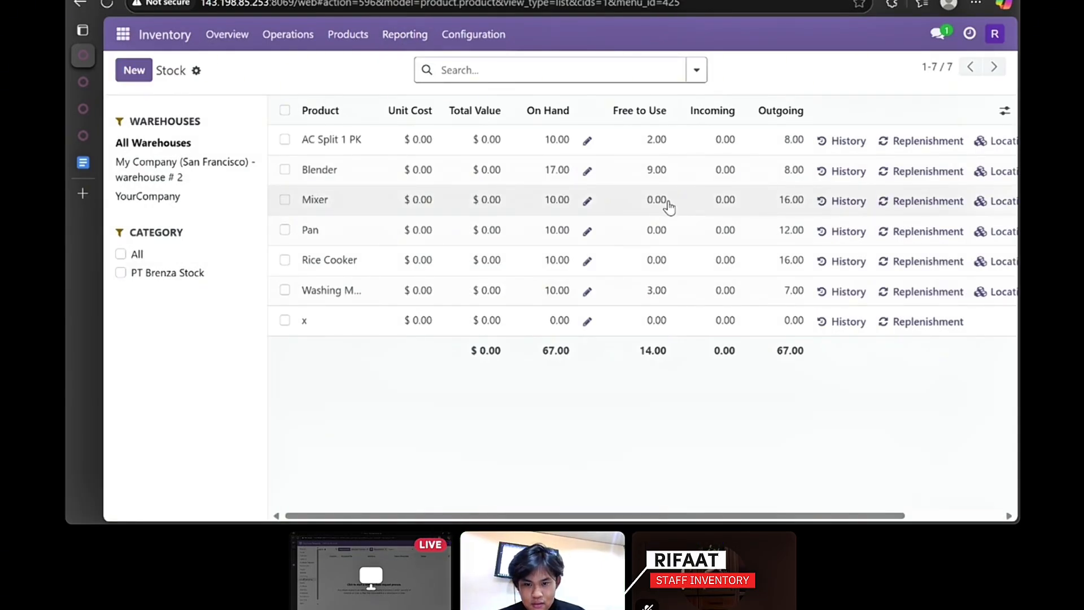
scroll(669, 208, "right", 2)
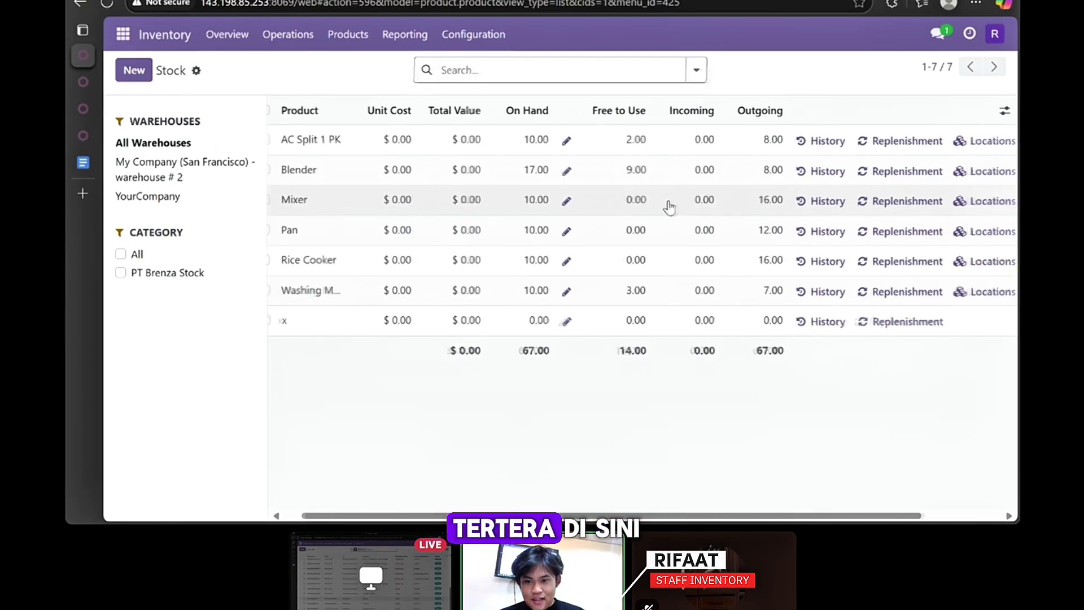
scroll(669, 208, "left", 2)
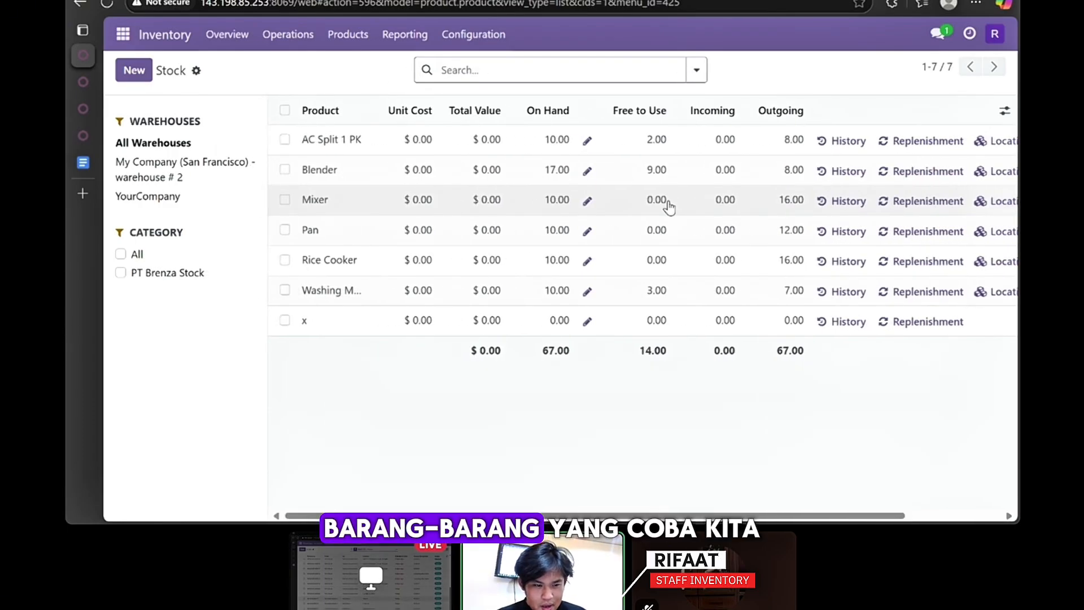
left_click(107, 6)
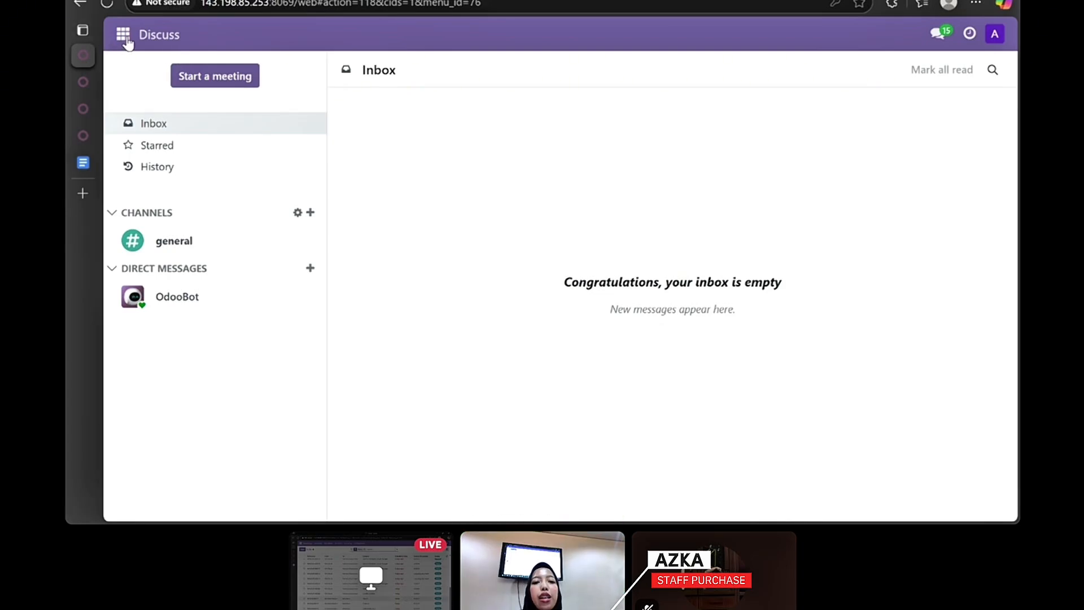
- In Purchase, create a vendor bill for Maxim order P00031
left_click(123, 35)
scroll(166, 268, "down", 1)
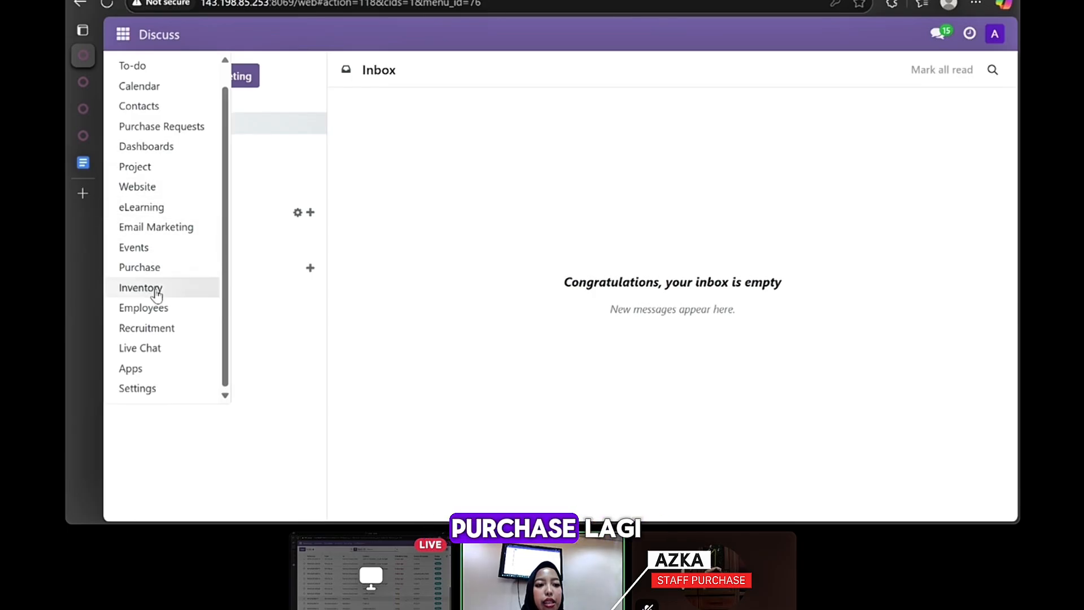
left_click(156, 267)
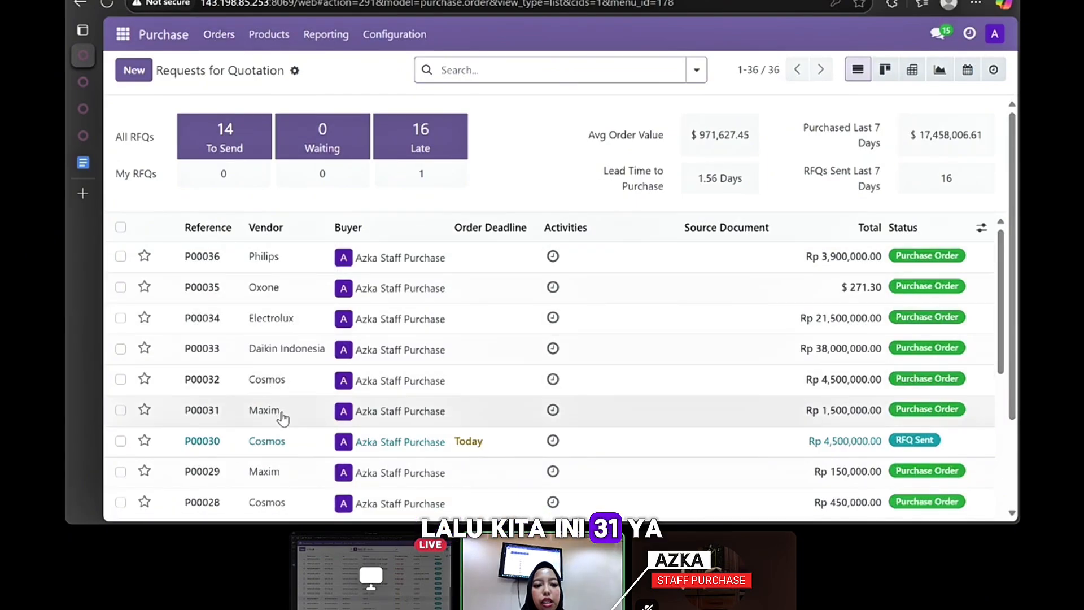
left_click(282, 418)
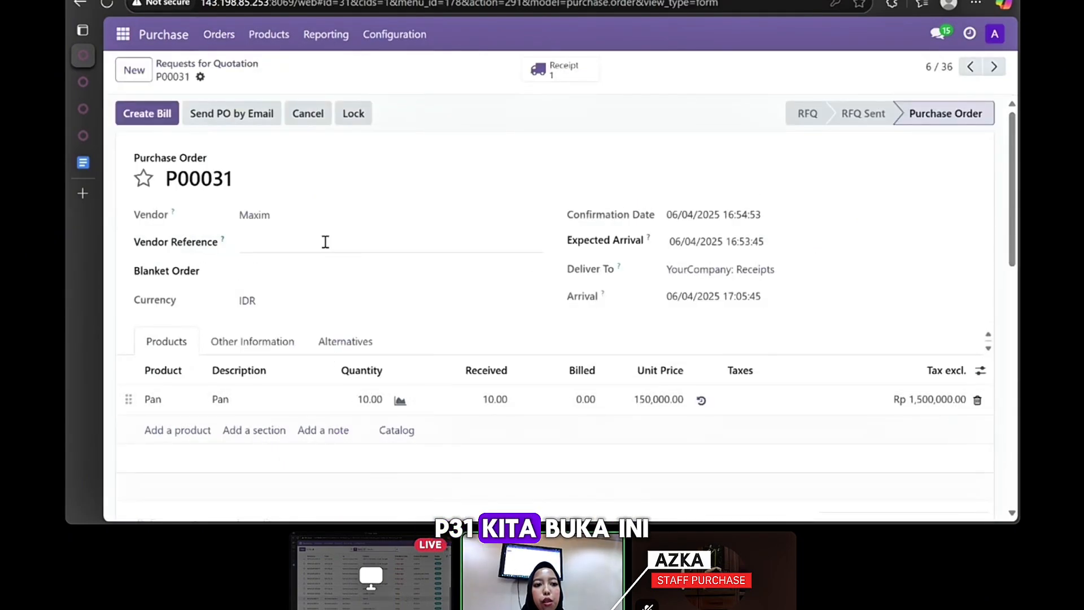
left_click(144, 115)
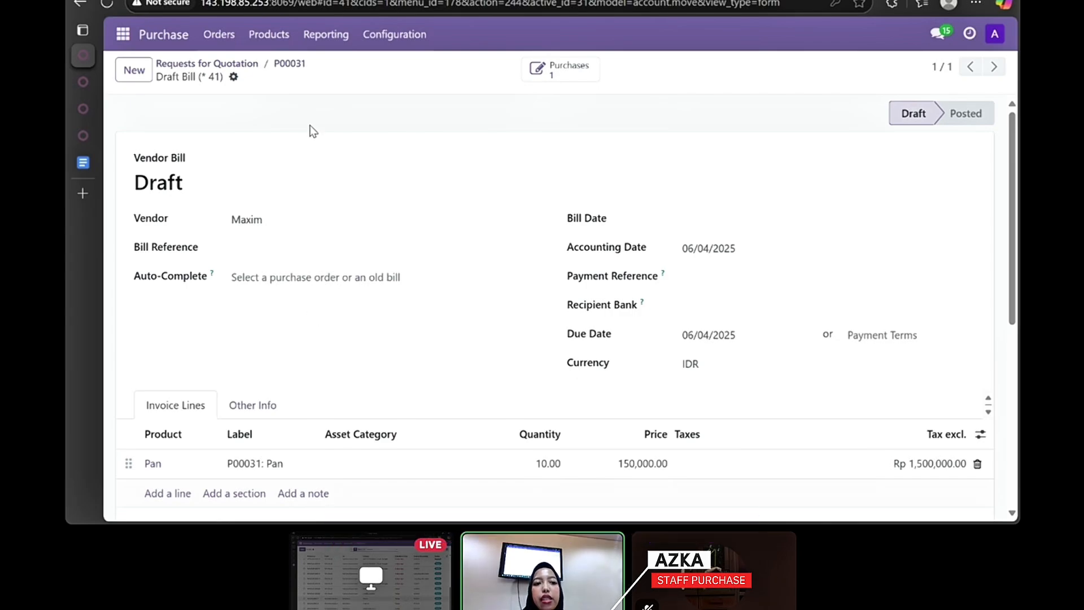
- Create draft vendor bills for purchase orders P00032 and P00033
left_click(218, 41)
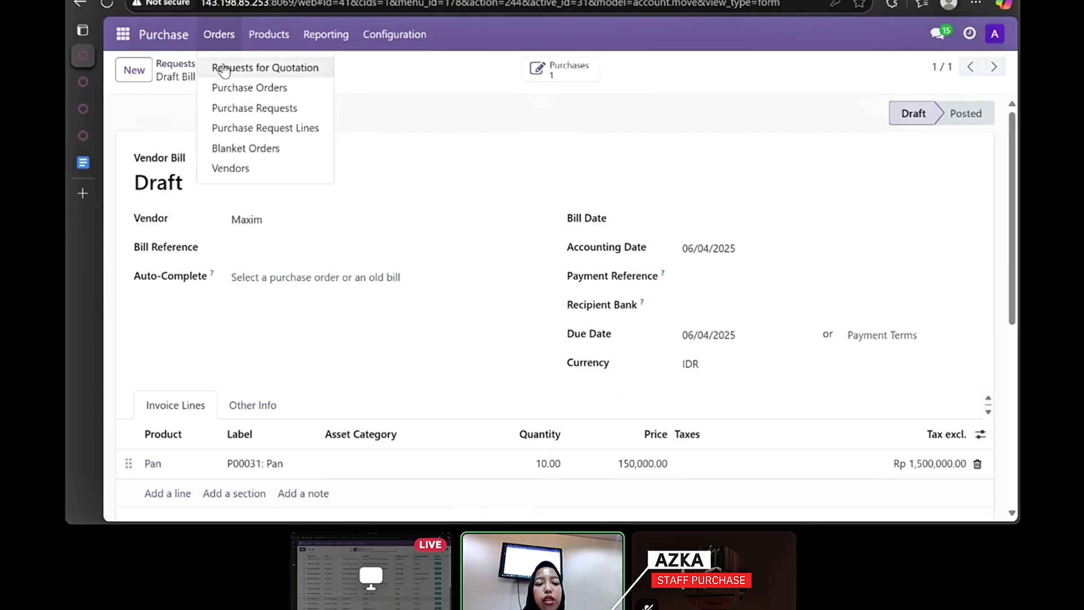
left_click(228, 89)
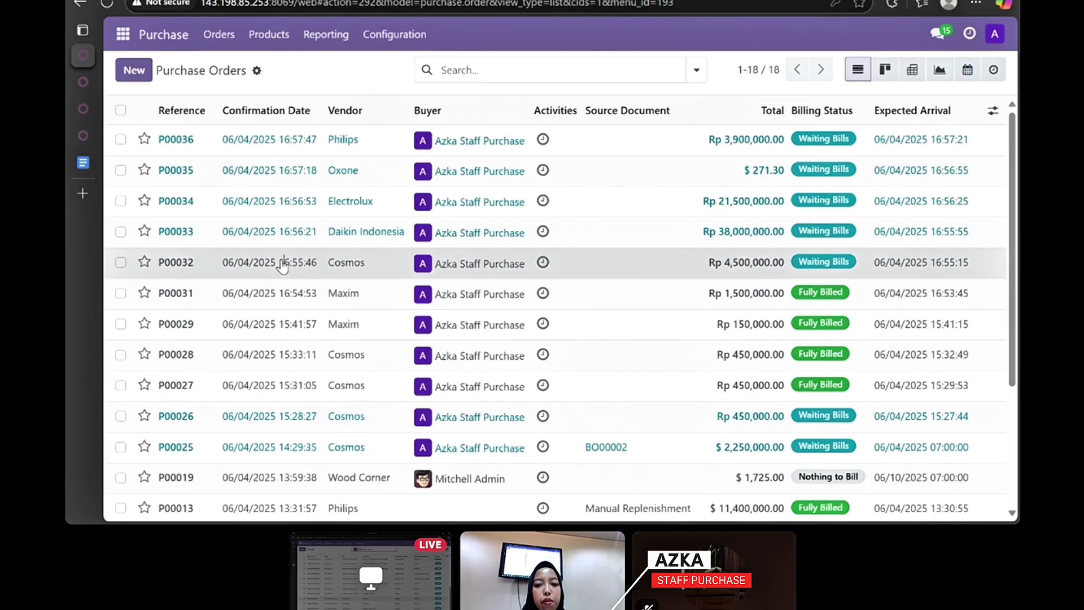
left_click(282, 263)
left_click(165, 120)
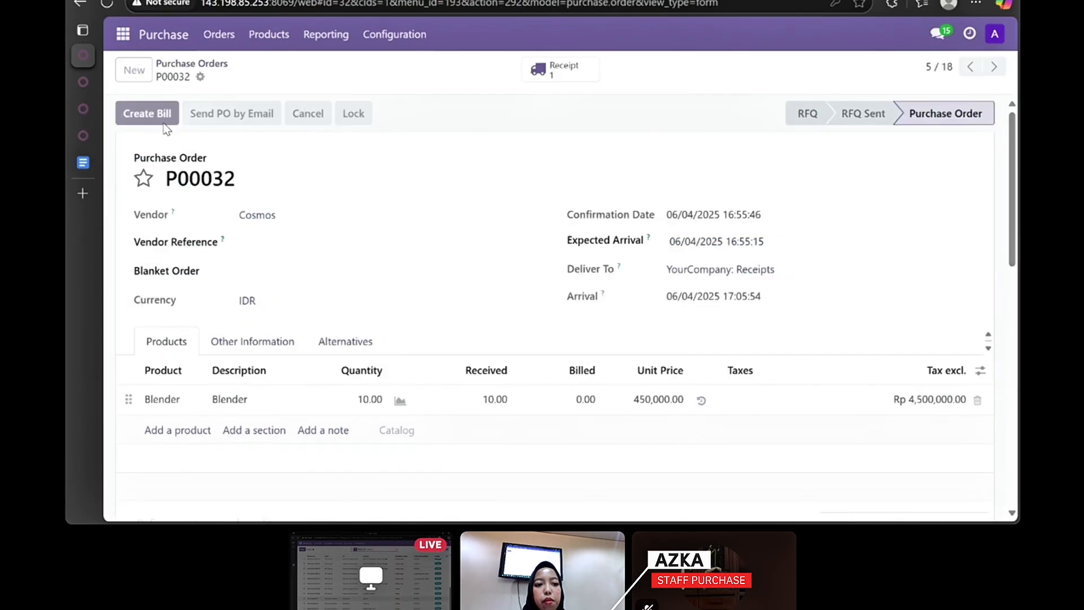
scroll(316, 248, "down", 6)
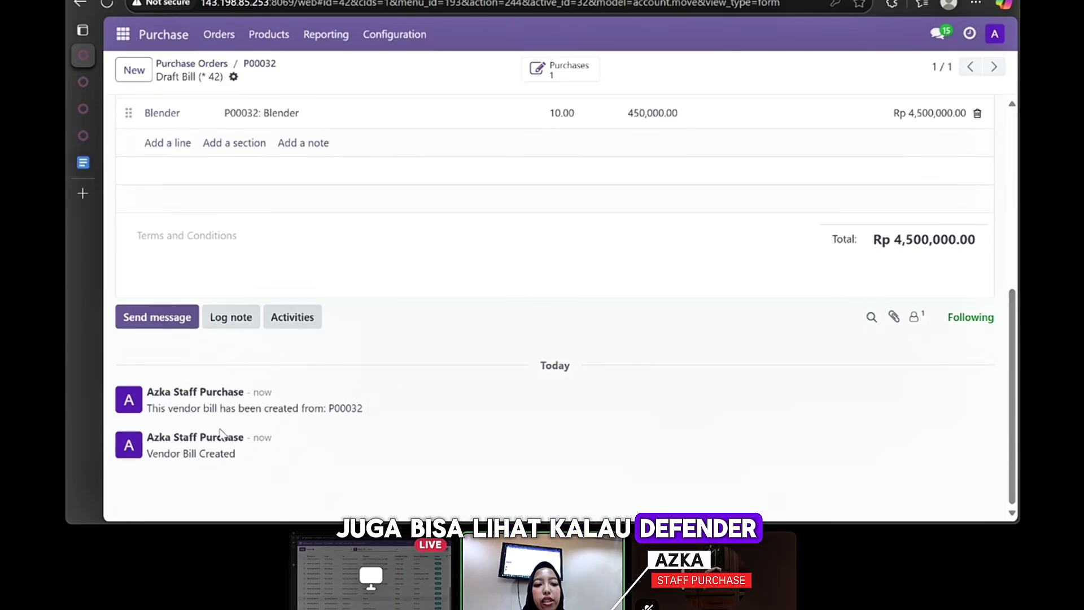
scroll(244, 374, "up", 6)
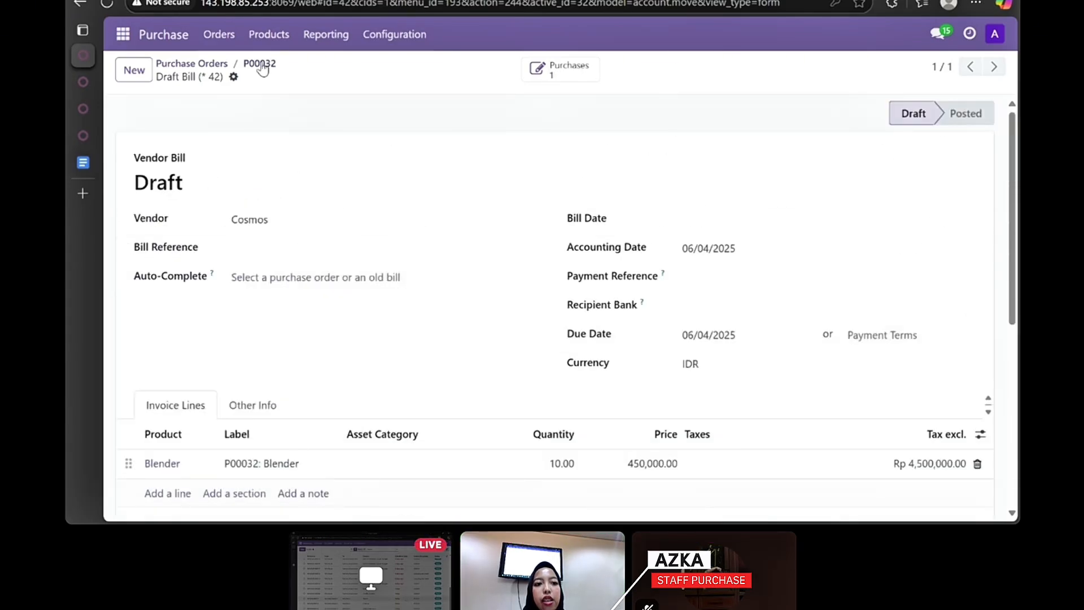
left_click(220, 35)
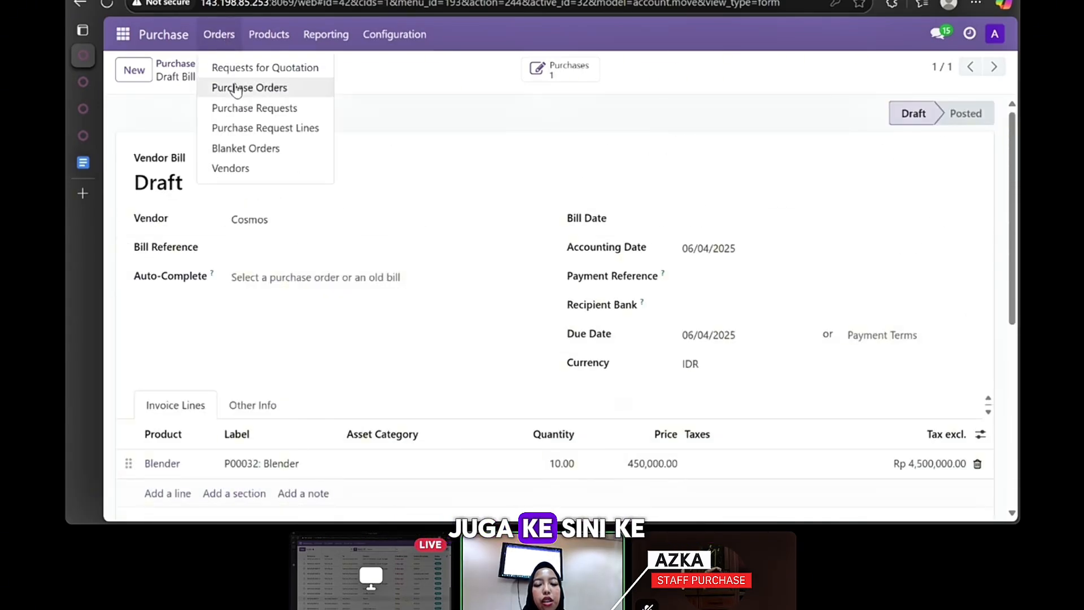
left_click(232, 88)
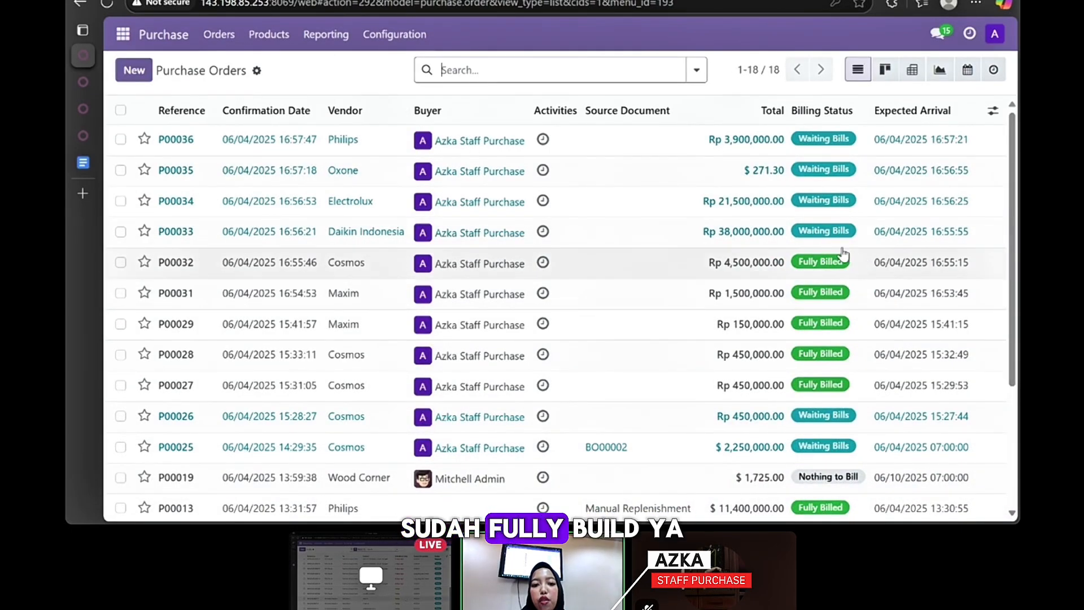
left_click(355, 237)
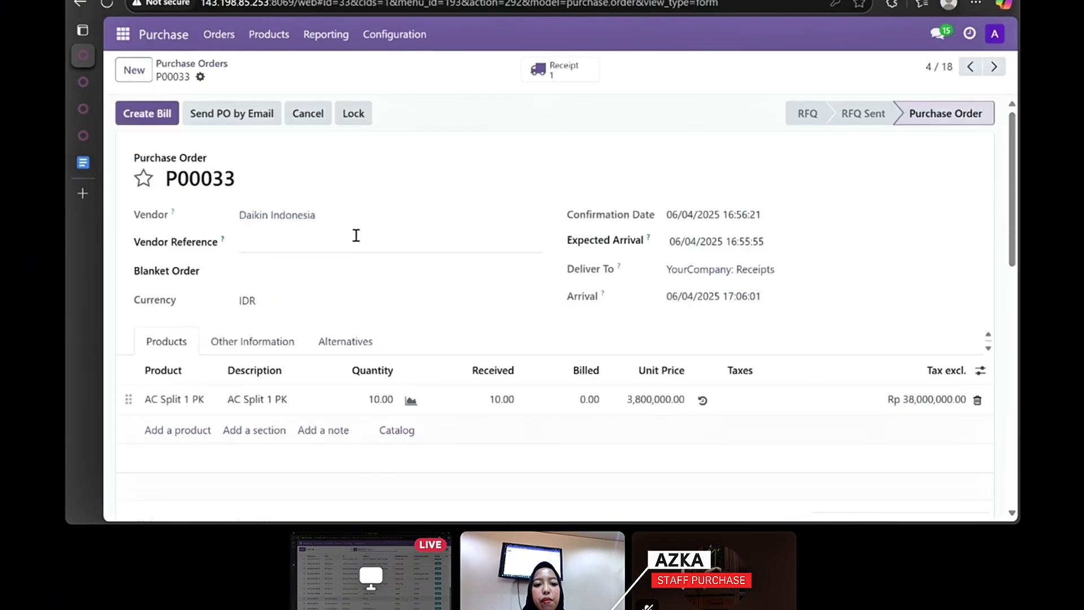
left_click(149, 114)
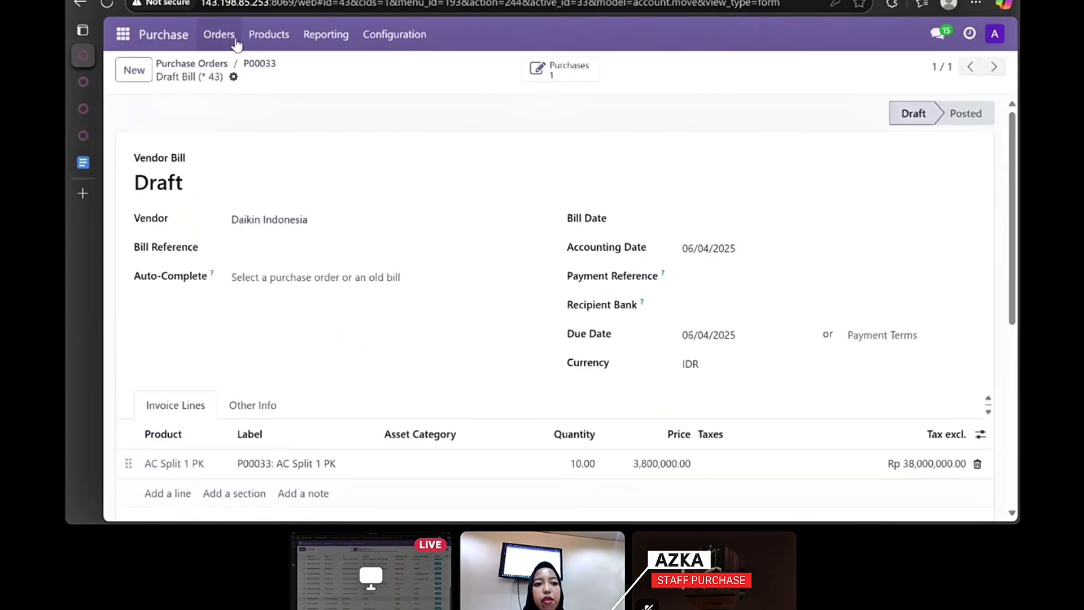
- Create draft vendor bills for purchase orders P00034 and P00035
left_click(226, 39)
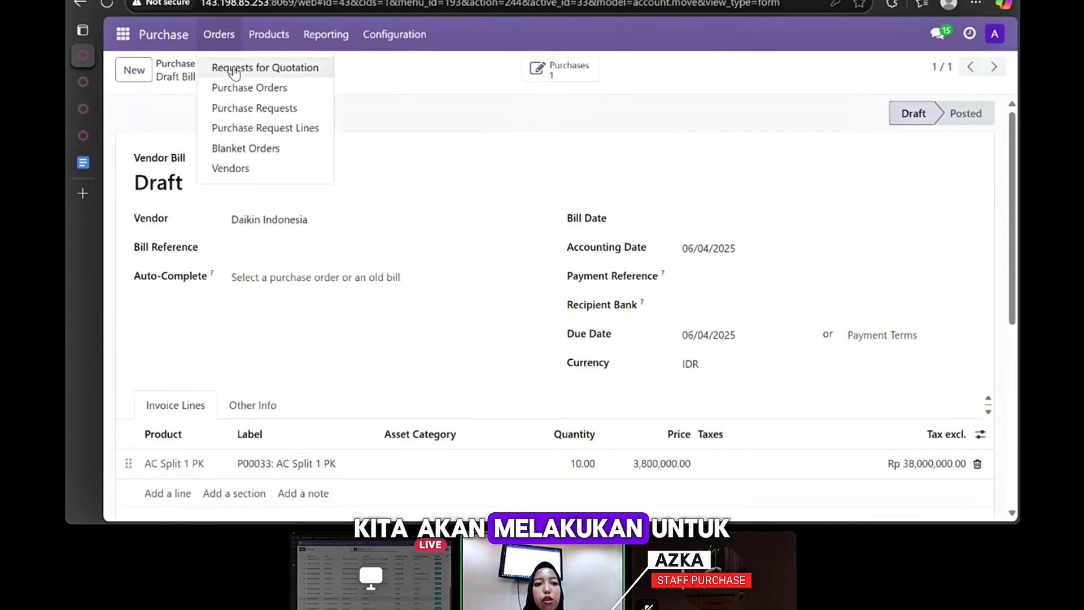
left_click(237, 89)
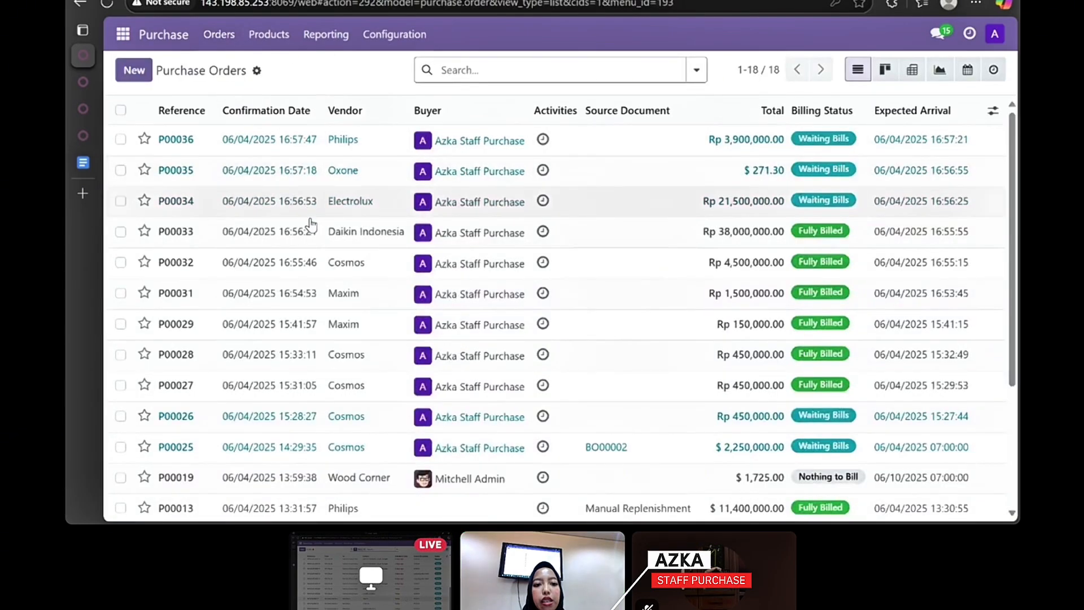
left_click(308, 201)
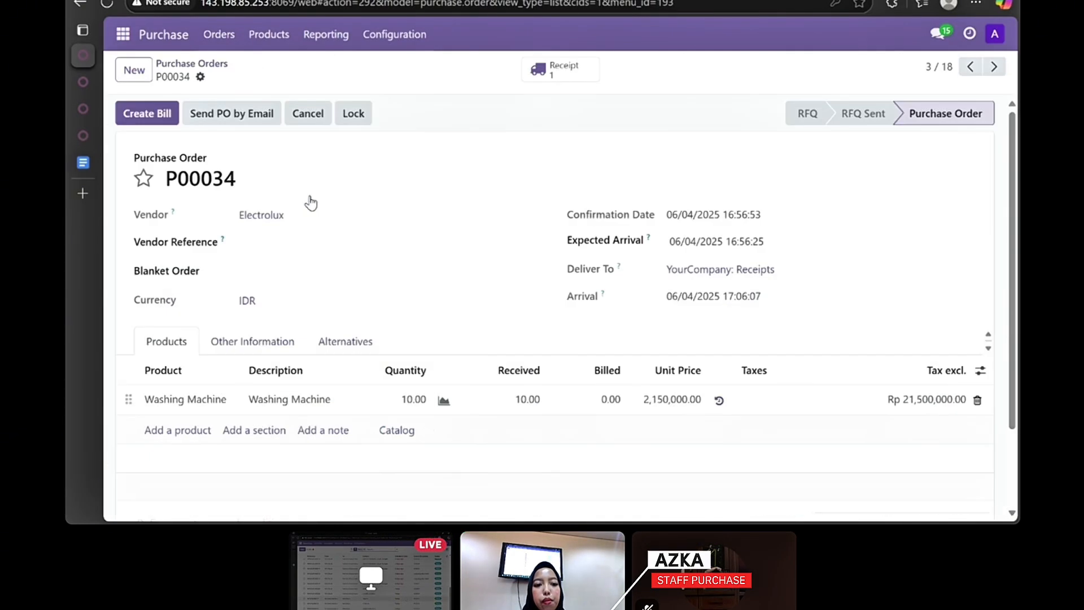
left_click(148, 114)
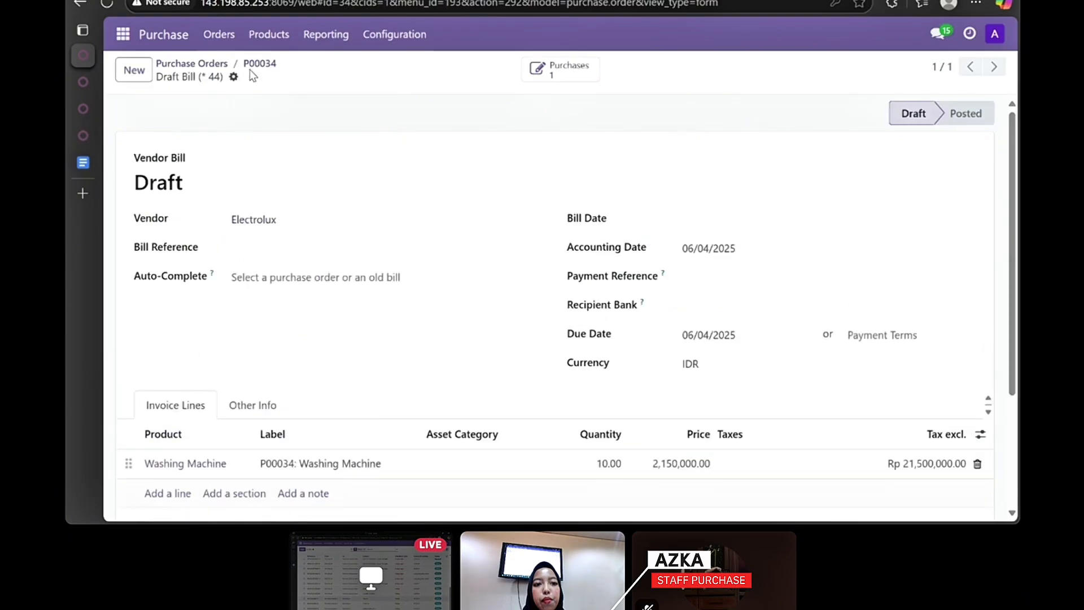
left_click(258, 46)
left_click(225, 36)
left_click(218, 35)
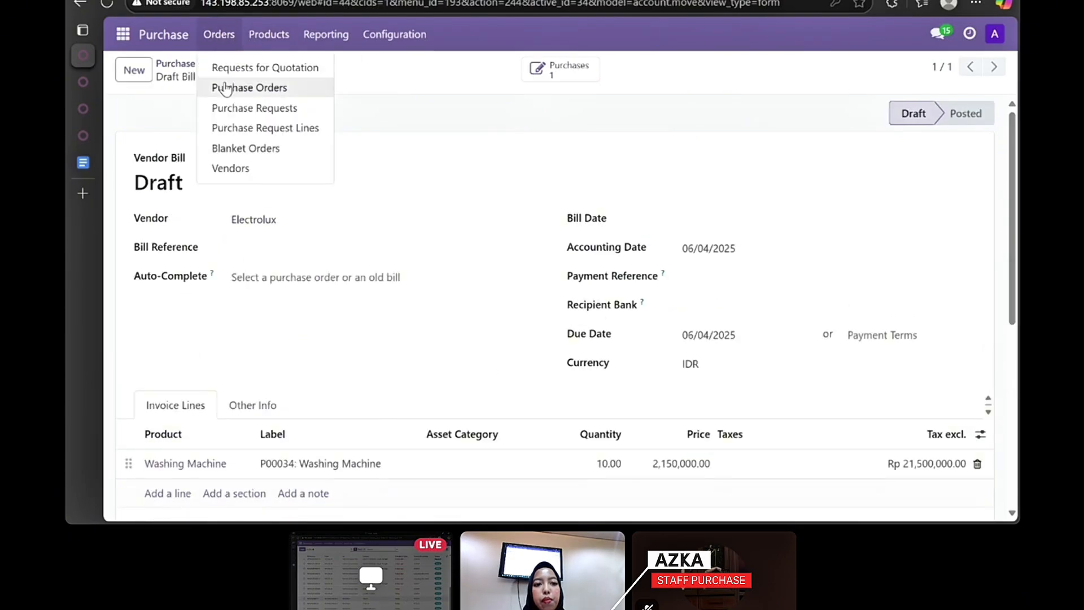
left_click(223, 89)
left_click(196, 171)
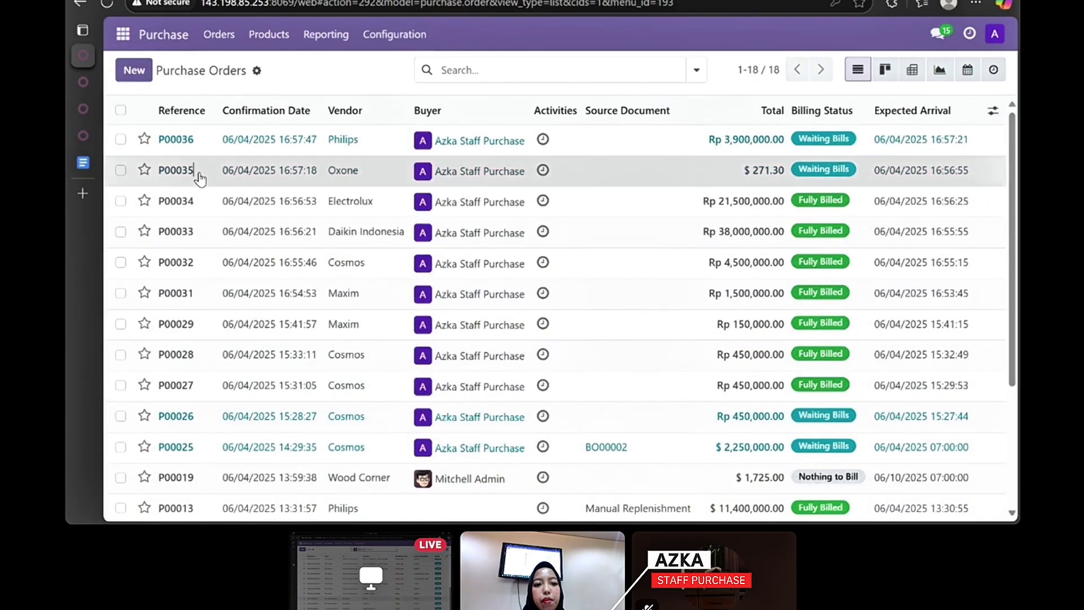
left_click(148, 114)
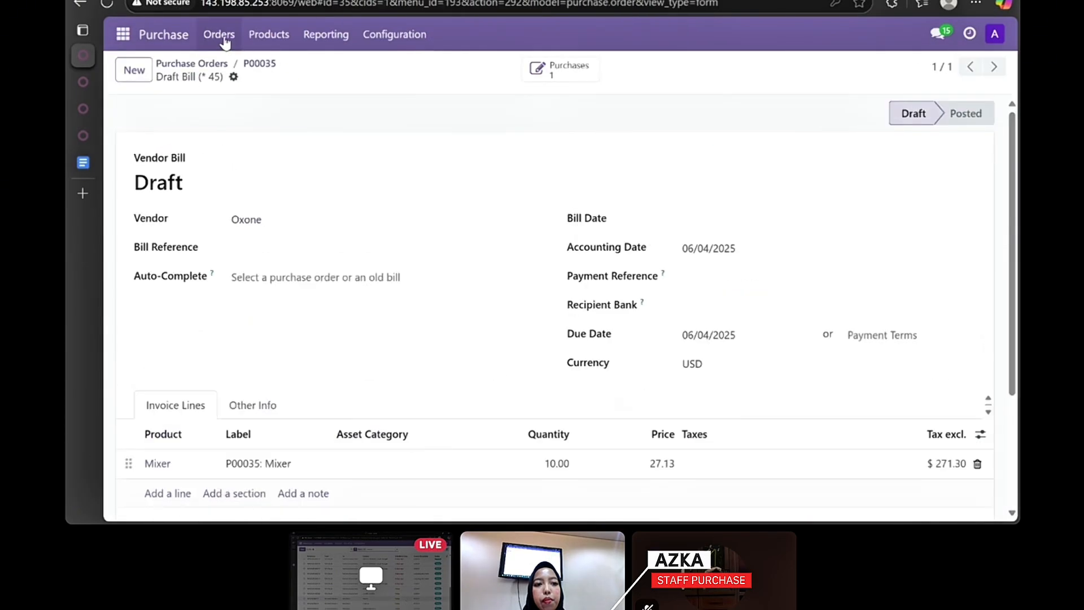
- Create the draft vendor bill for P00036 and return to that purchase order
left_click(224, 37)
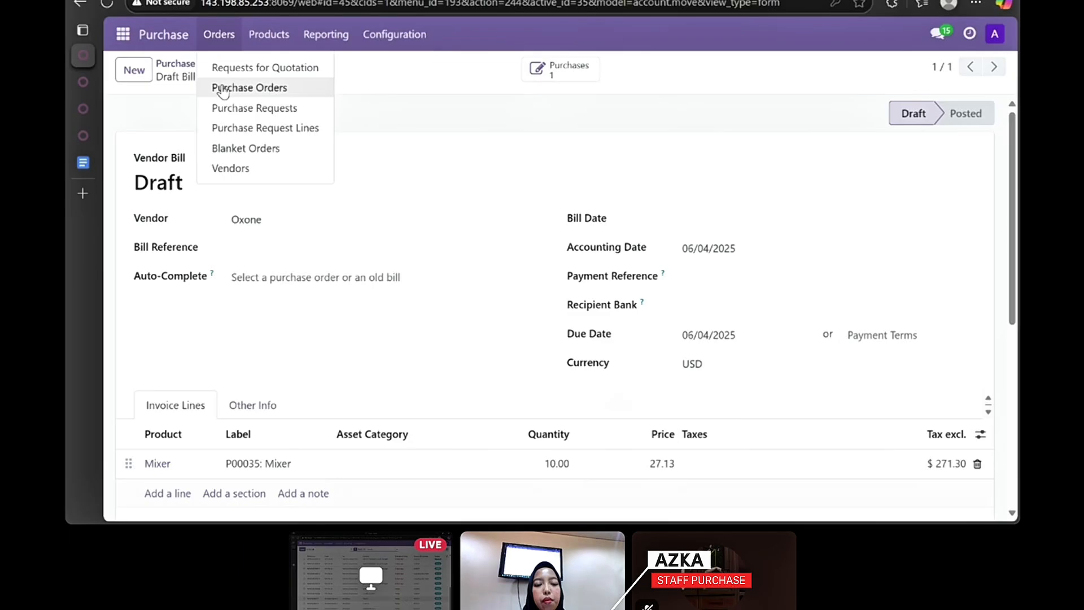
left_click(216, 88)
left_click(195, 149)
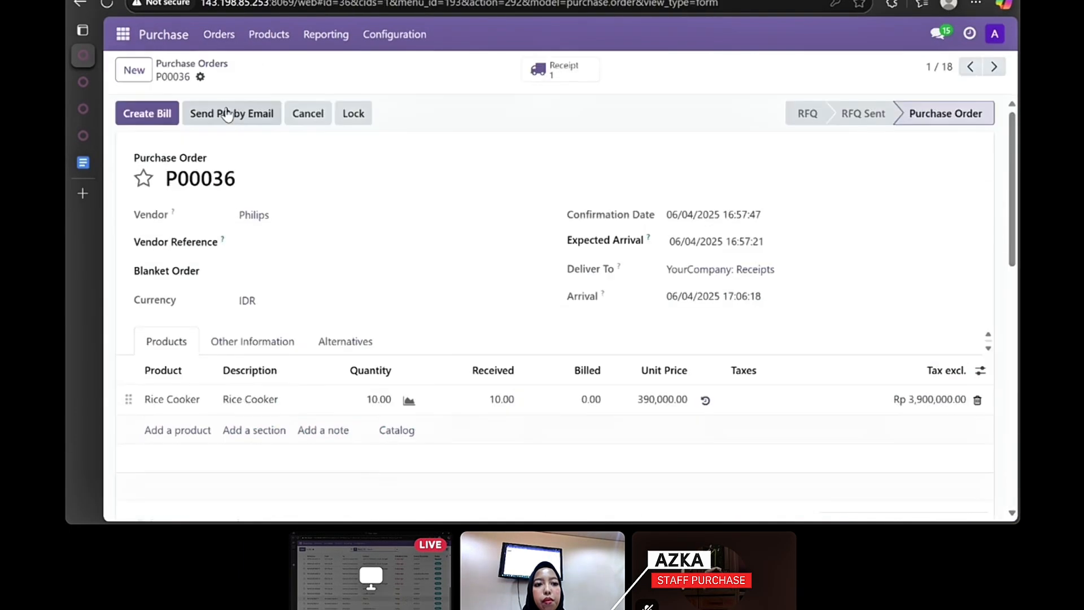
left_click(163, 115)
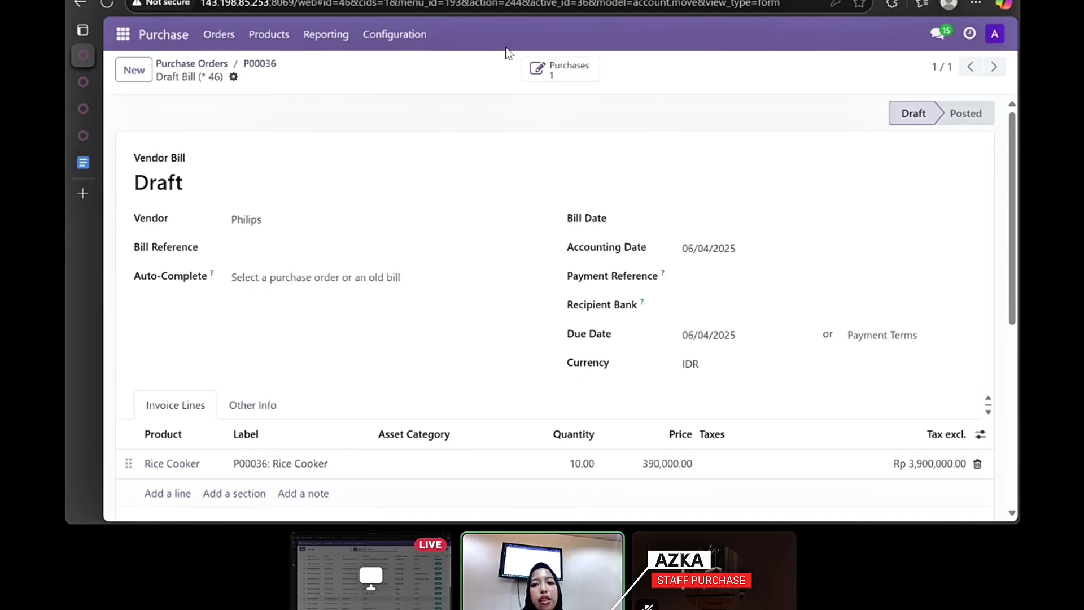
left_click(571, 73)
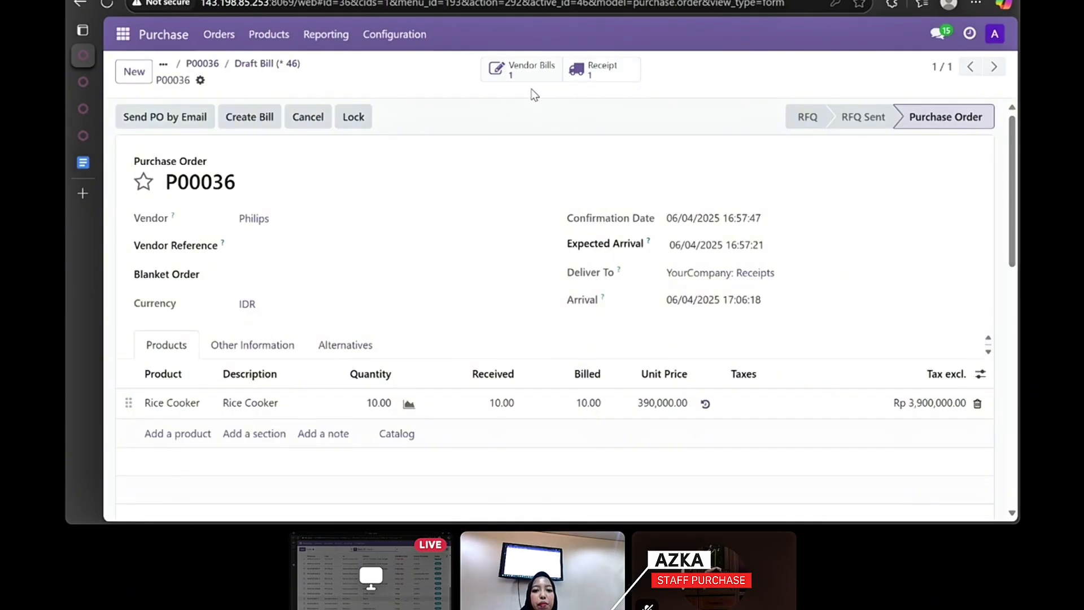
scroll(488, 162, "down", 1)
scroll(489, 162, "up", 1)
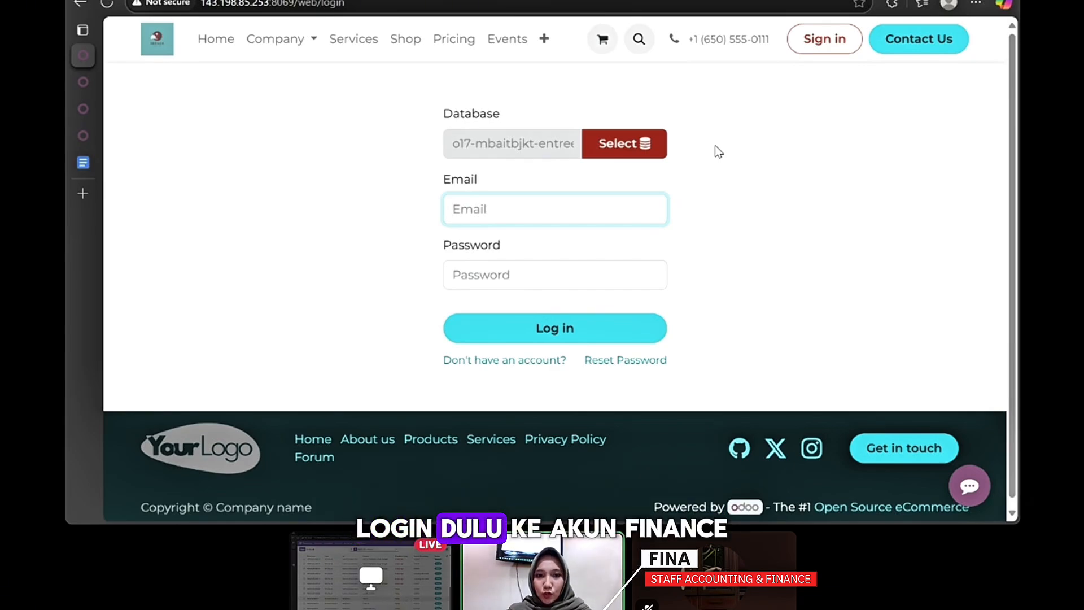
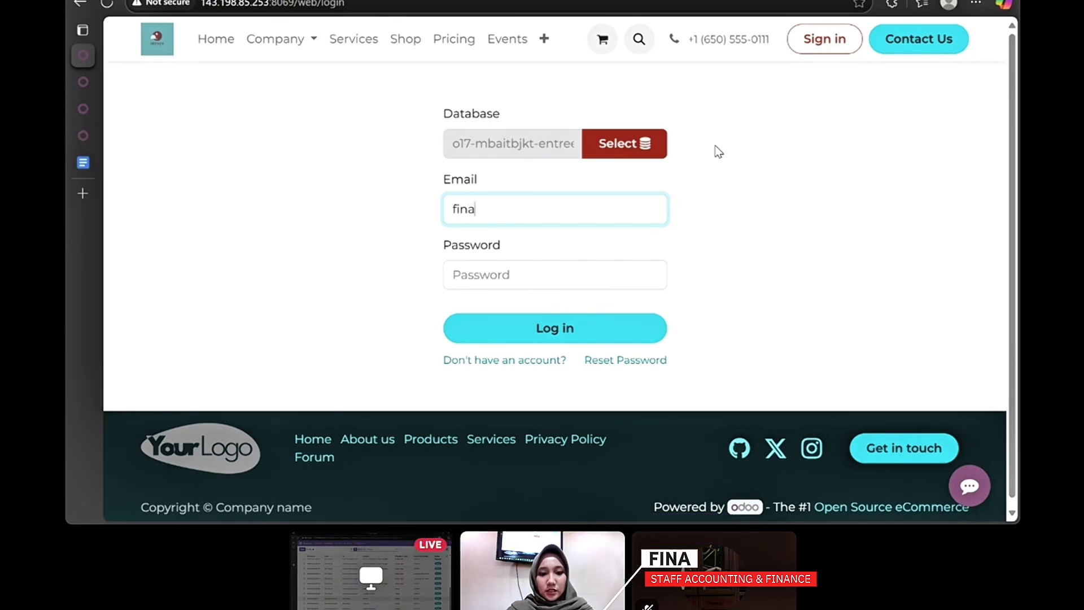
- Sign in to Odoo with the finance staff account's e-mail and password
left_click(607, 262)
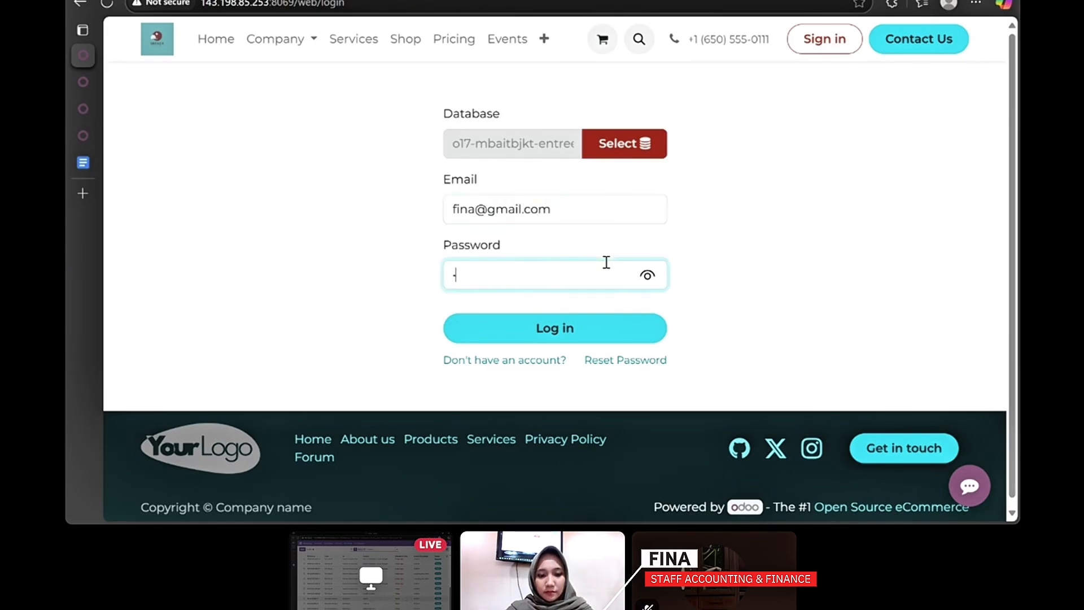
key("Return")
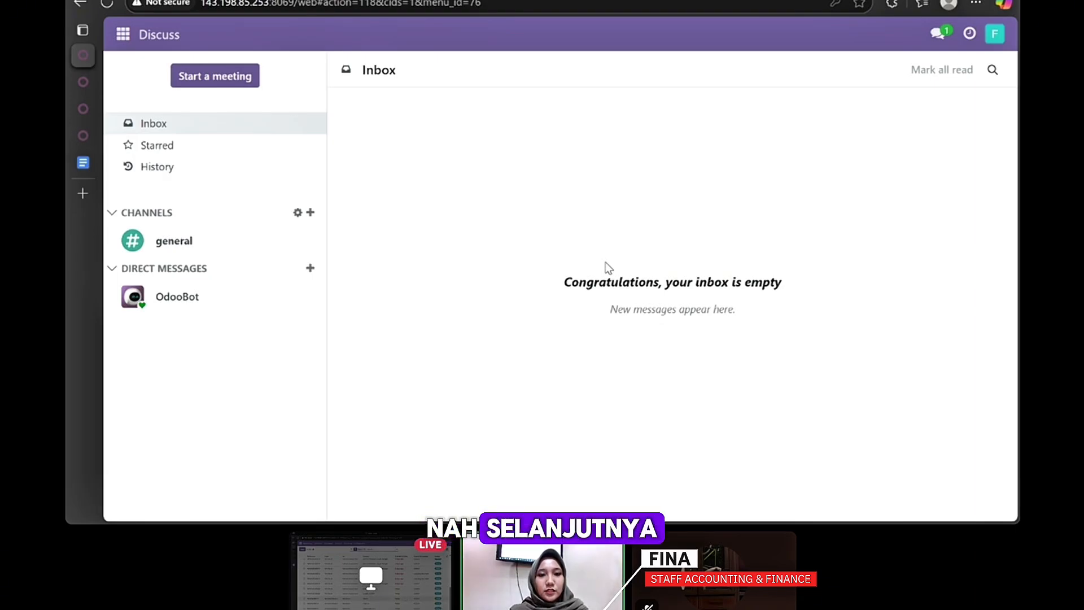
left_click(124, 35)
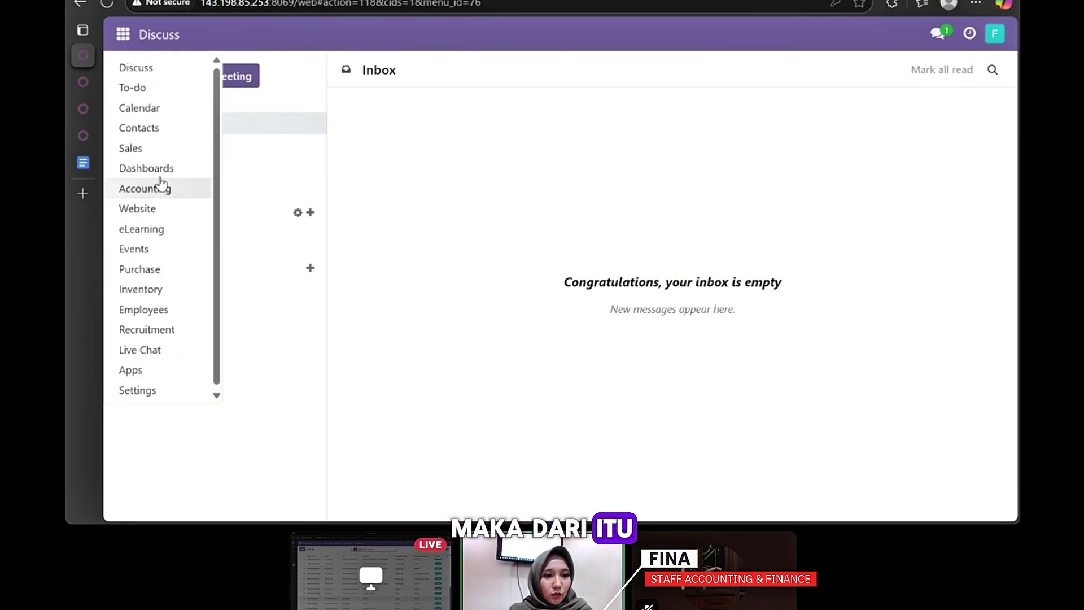
- Open Accounting and list the 10 vendor bills waiting for validation
left_click(144, 189)
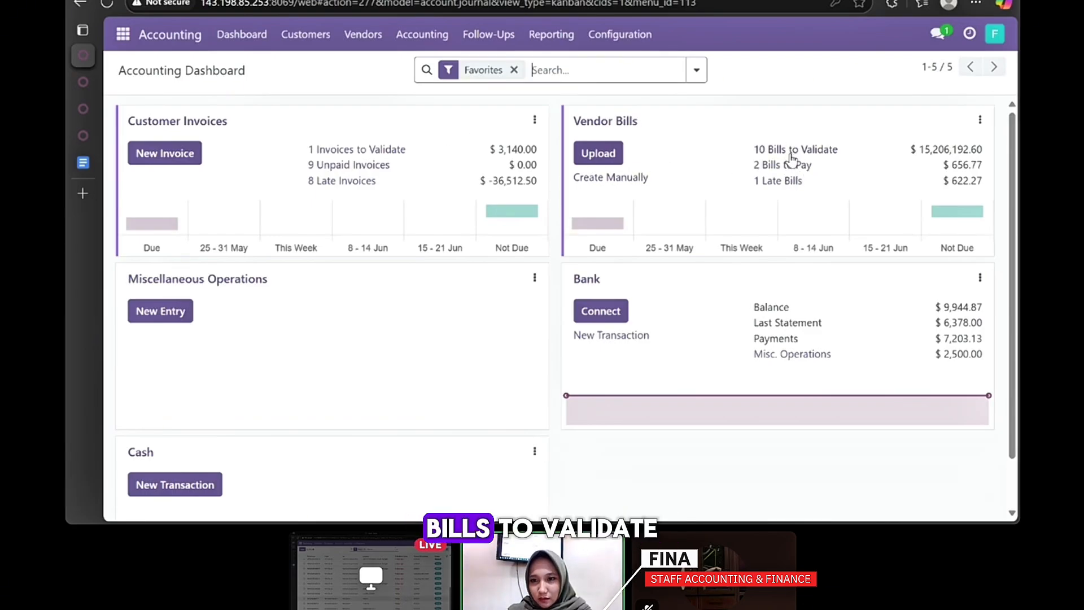
left_click(805, 150)
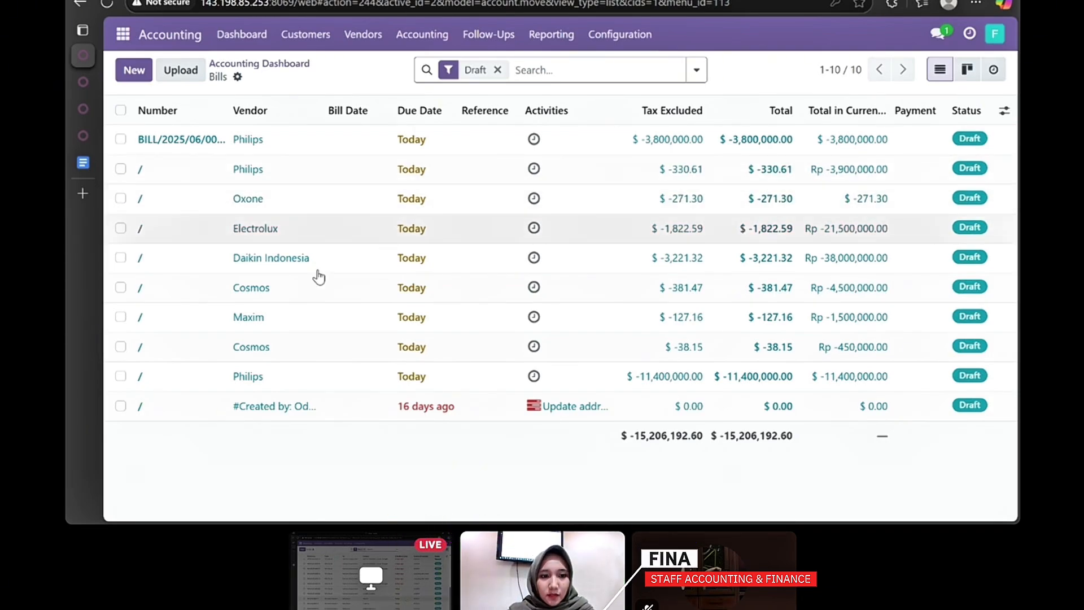
- Open the Maxim draft bill and set its bill date to 06/04/2025
left_click(315, 325)
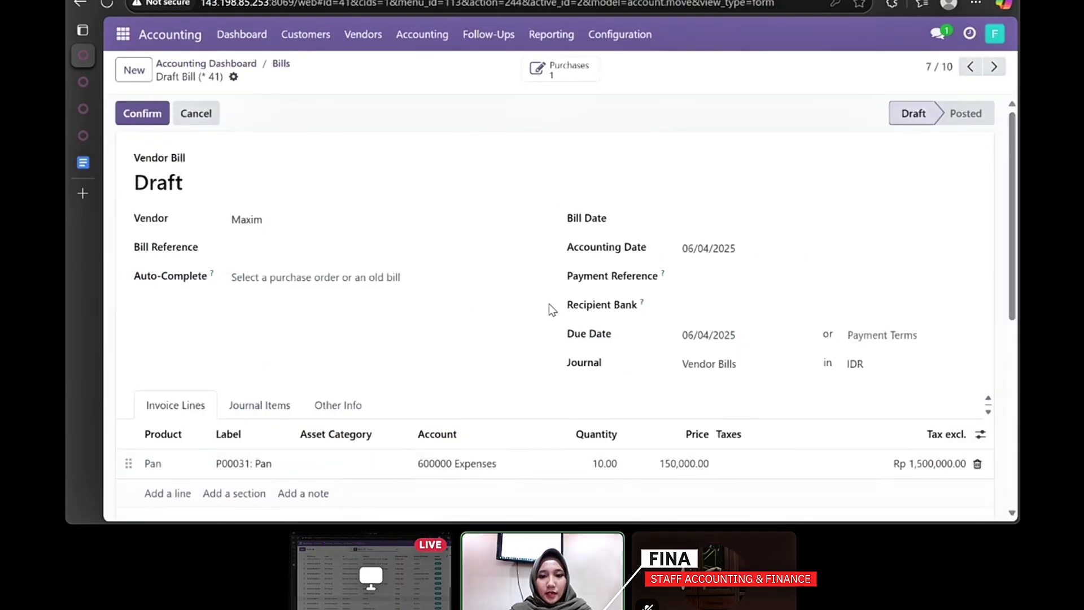
scroll(552, 307, "down", 1)
scroll(552, 309, "up", 1)
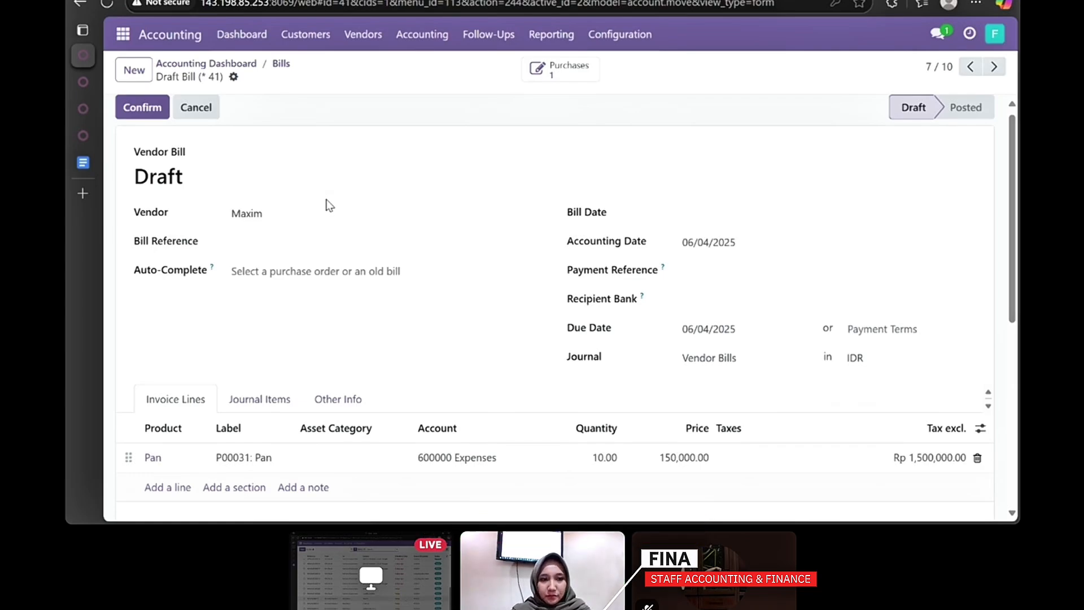
left_click(681, 217)
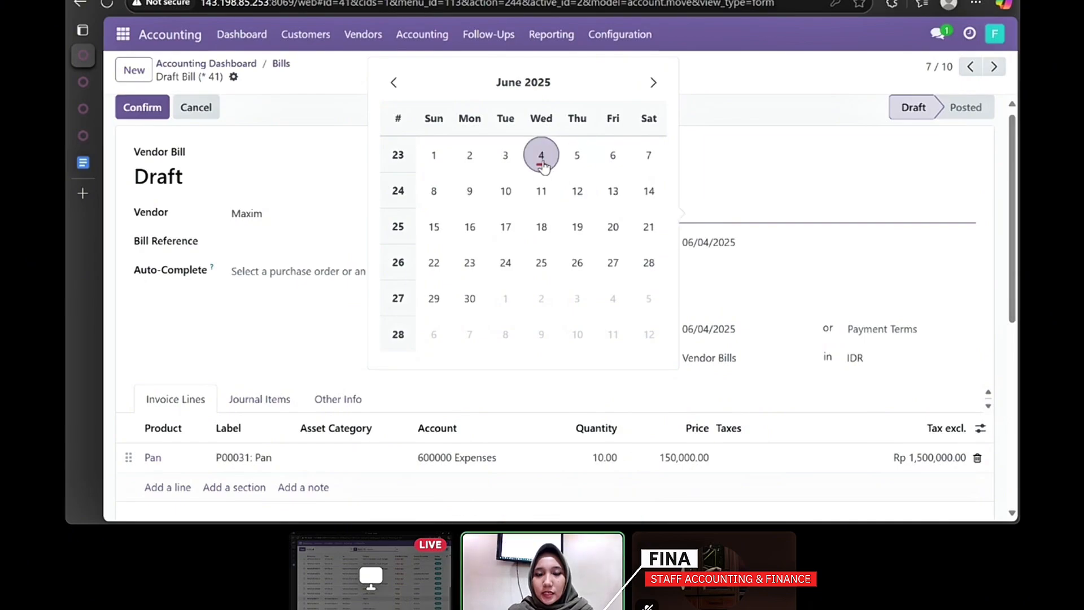
left_click(542, 160)
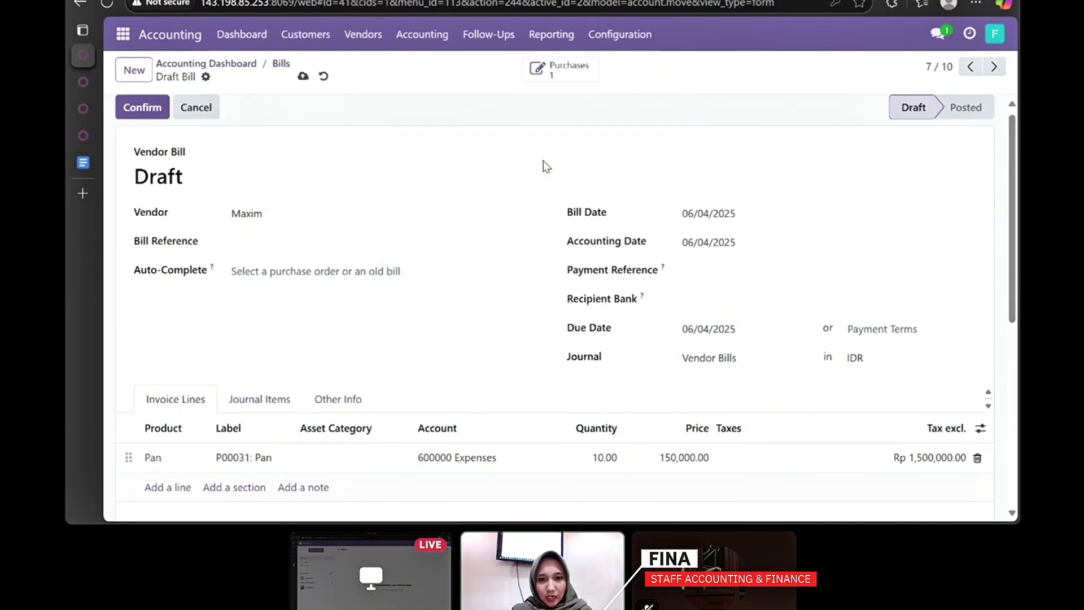
scroll(551, 262, "down", 1)
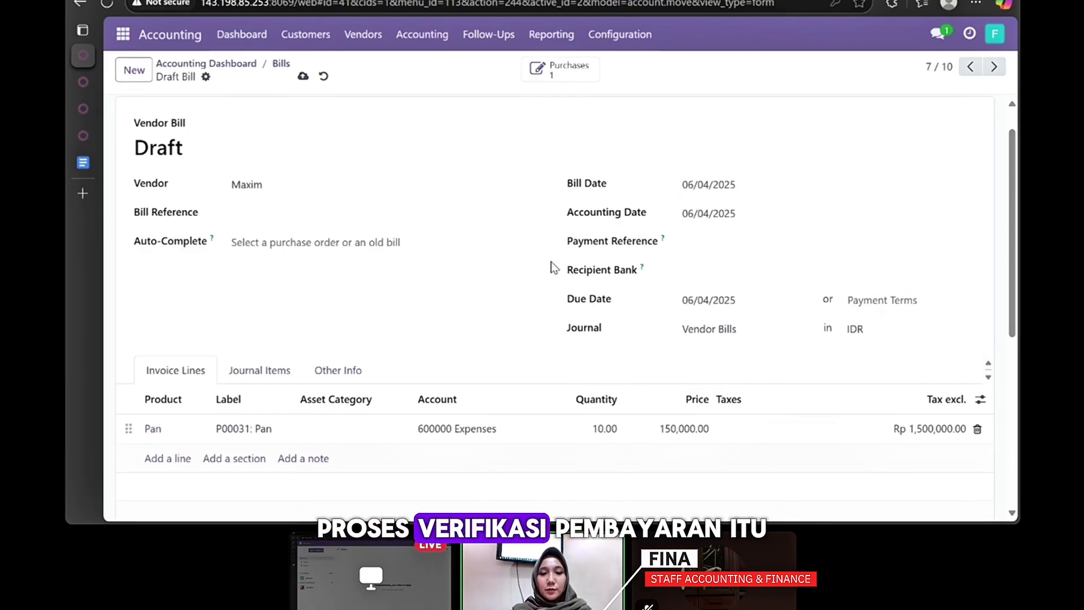
scroll(514, 232, "up", 1)
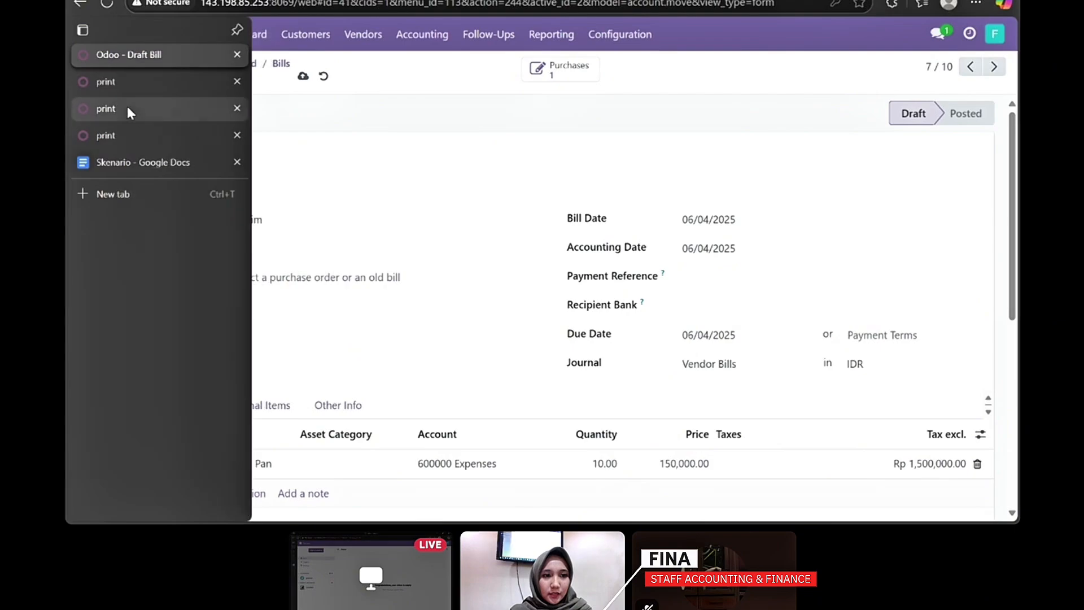
- Post the Maxim bill and register its Rp 1,500,000.00 bank payment
left_click(148, 113)
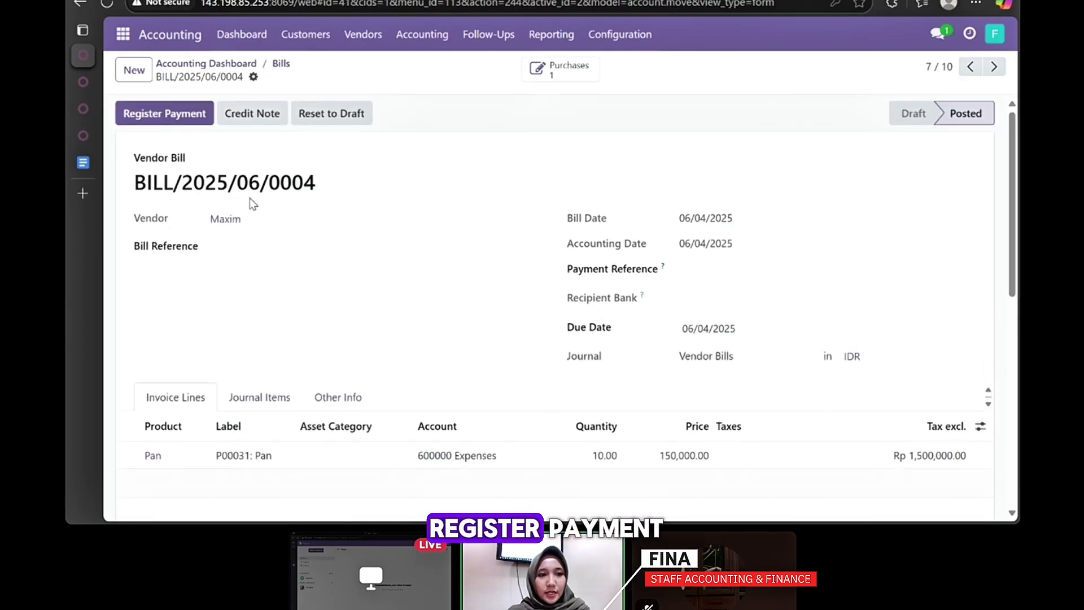
left_click(165, 113)
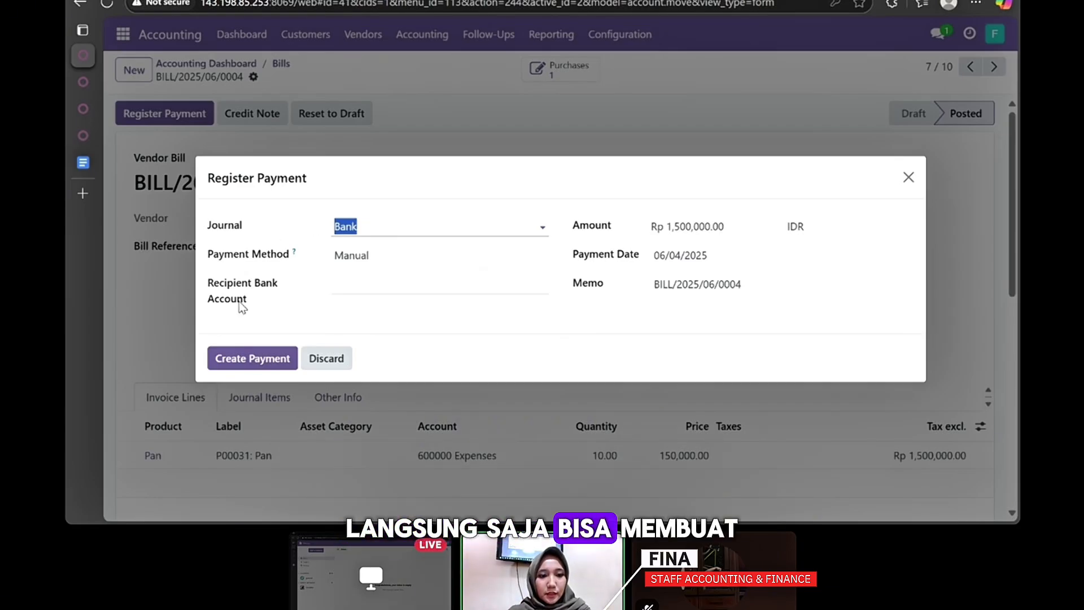
left_click(252, 359)
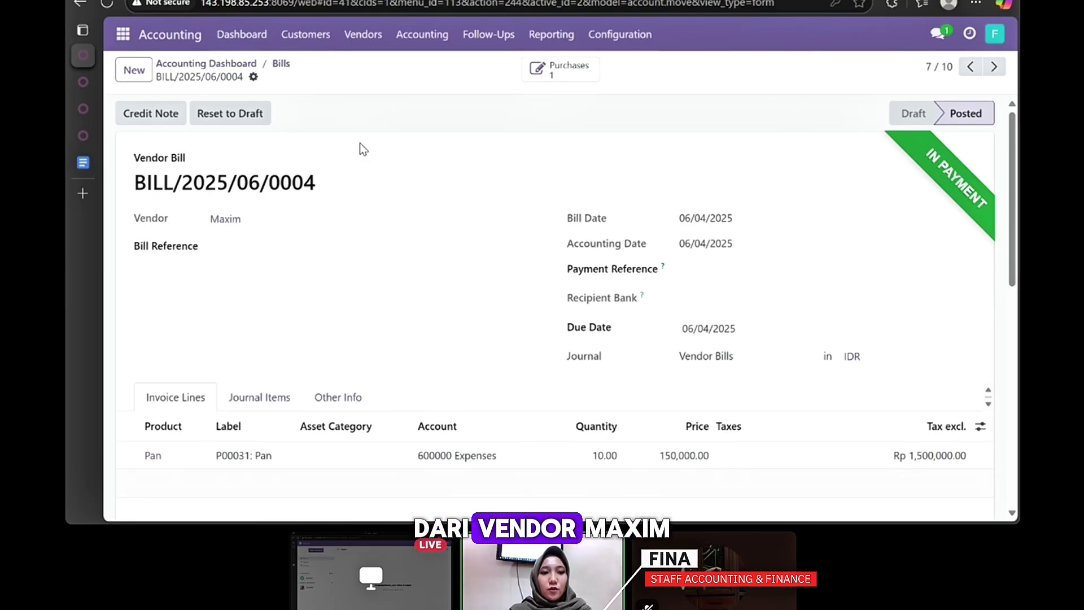
left_click(79, 5)
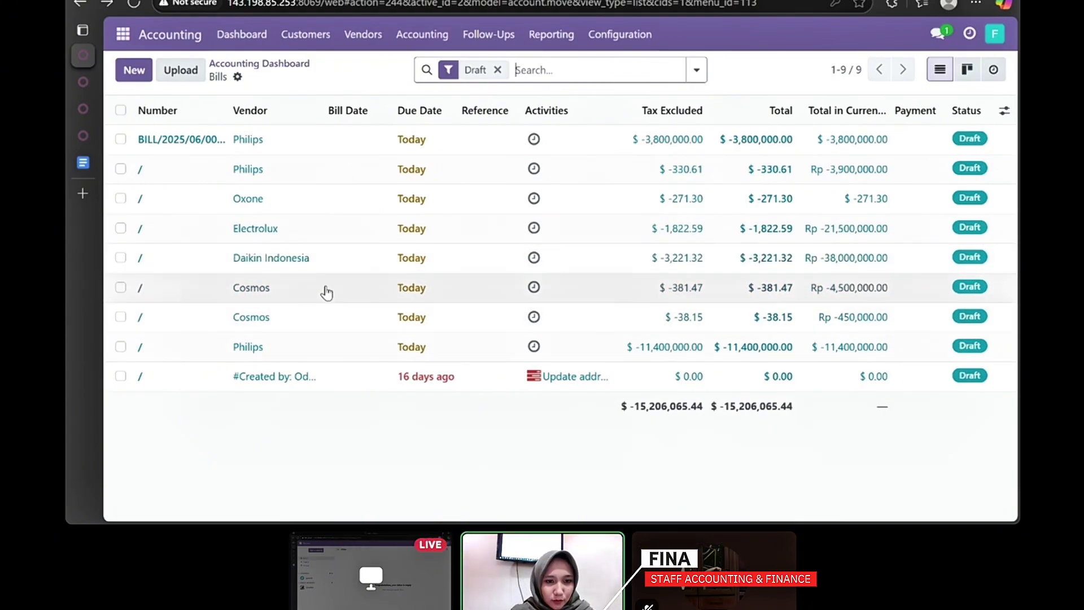
- Date the Cosmos bill June 4, 2025, post it and register its payment
left_click(326, 285)
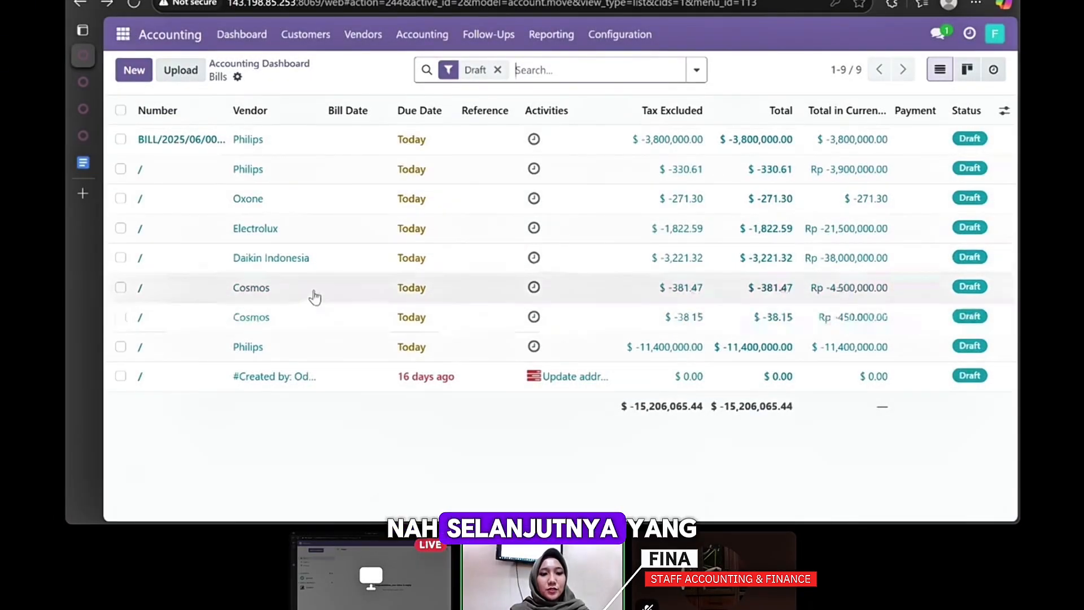
left_click(314, 295)
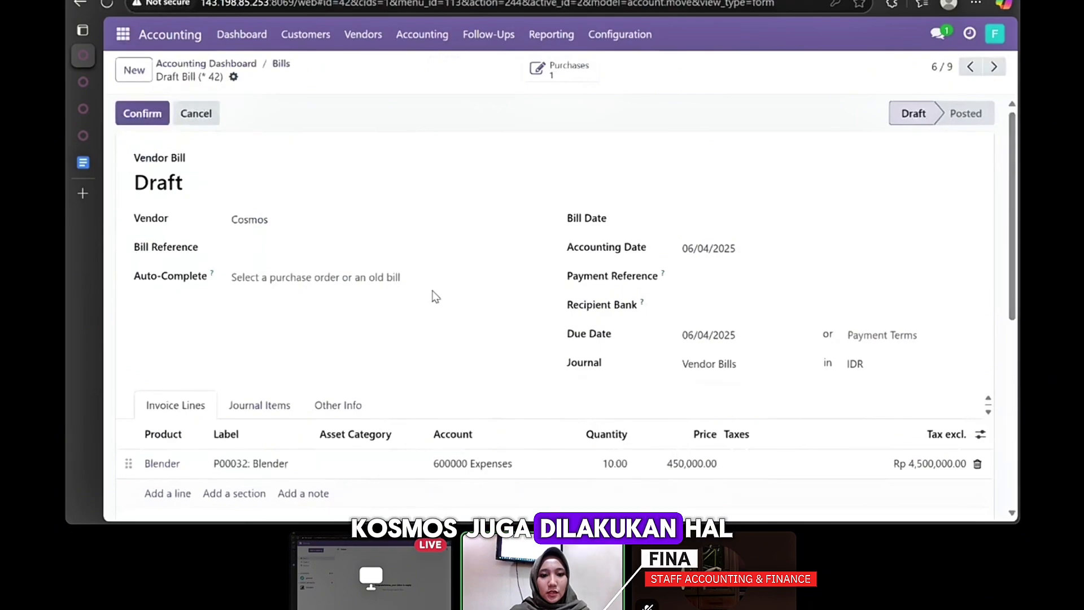
left_click(713, 188)
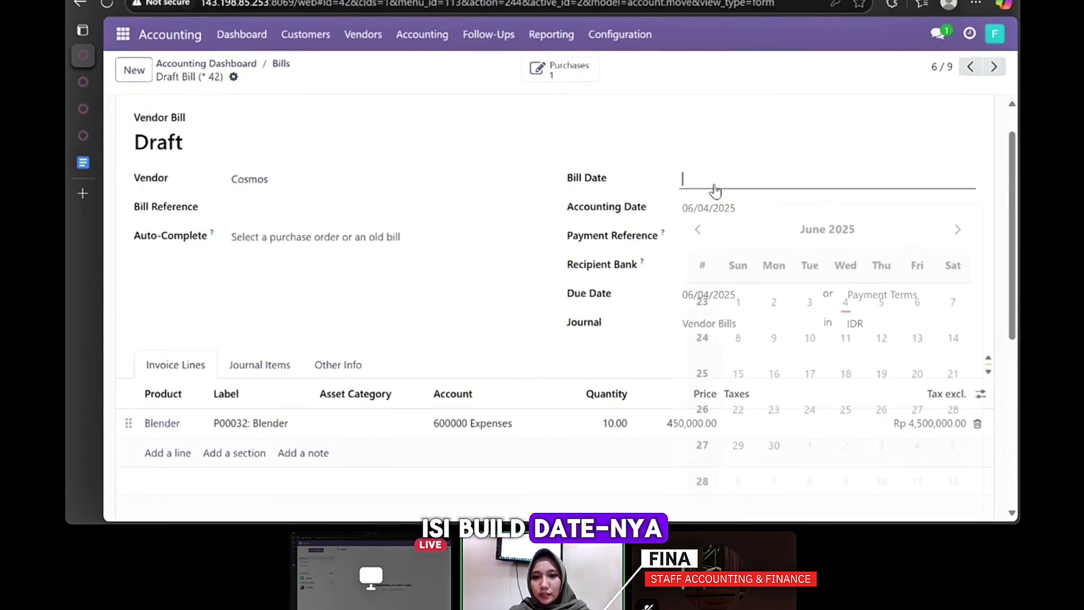
left_click(845, 293)
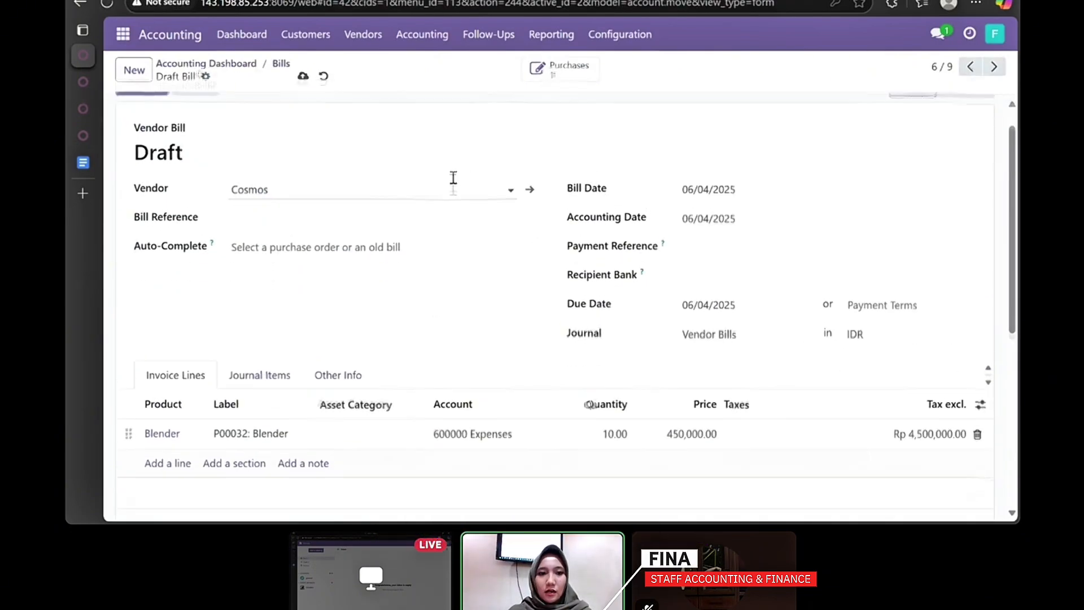
scroll(125, 123, "up", 1)
left_click(125, 119)
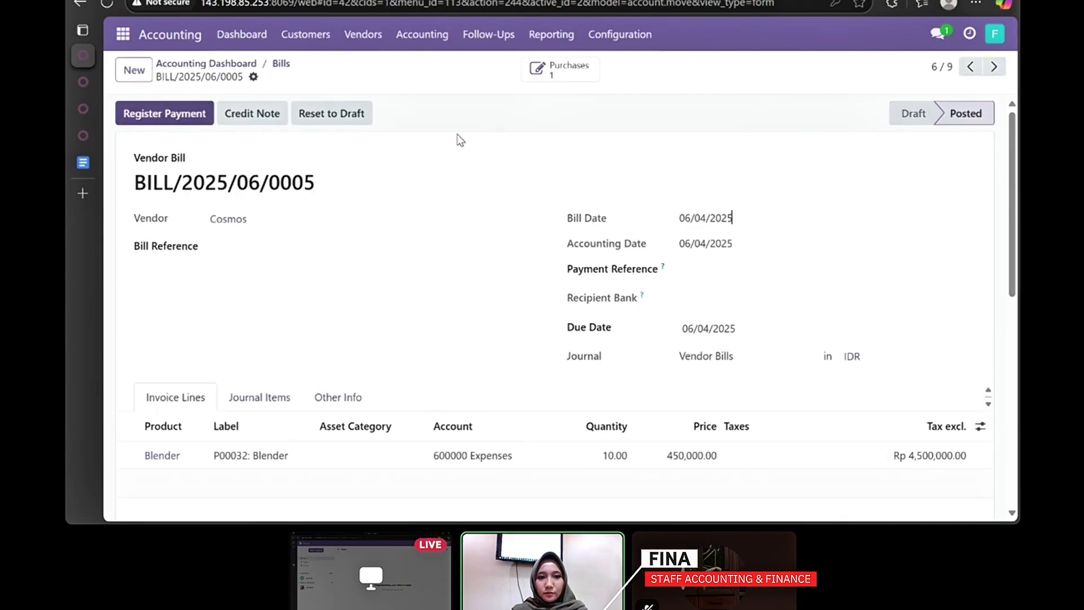
left_click(182, 110)
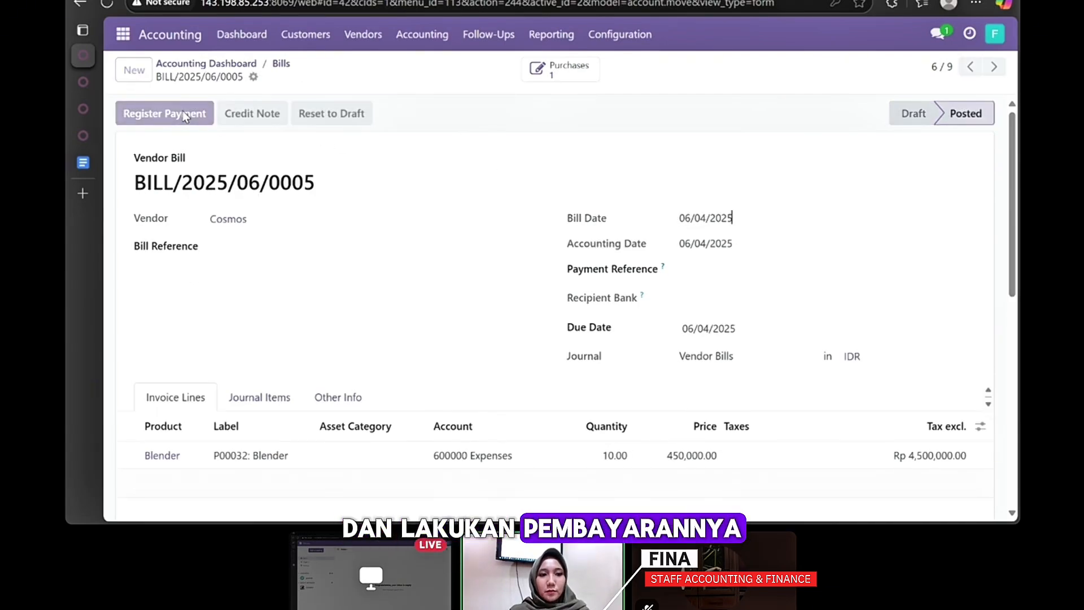
left_click(248, 354)
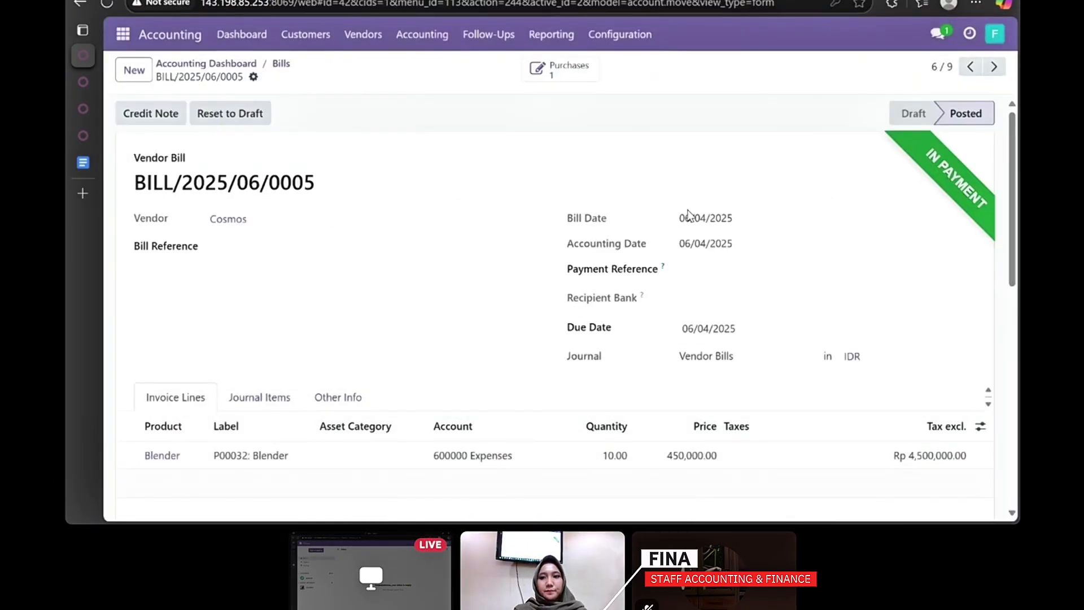
left_click(80, 3)
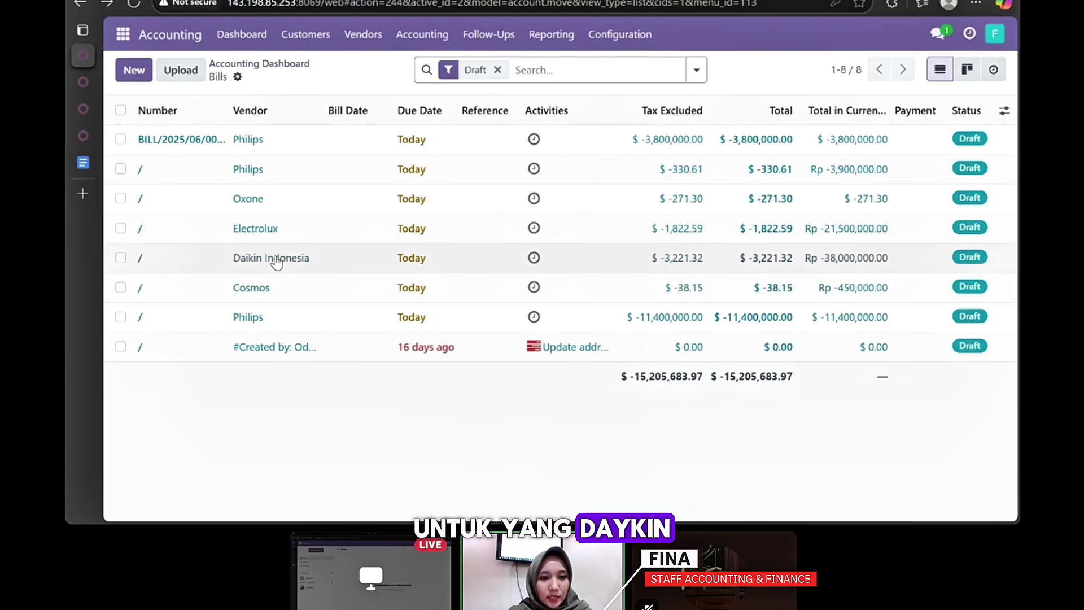
- Open and review the Daikin Indonesia Rp 38,000,000.00 draft bill
left_click(276, 260)
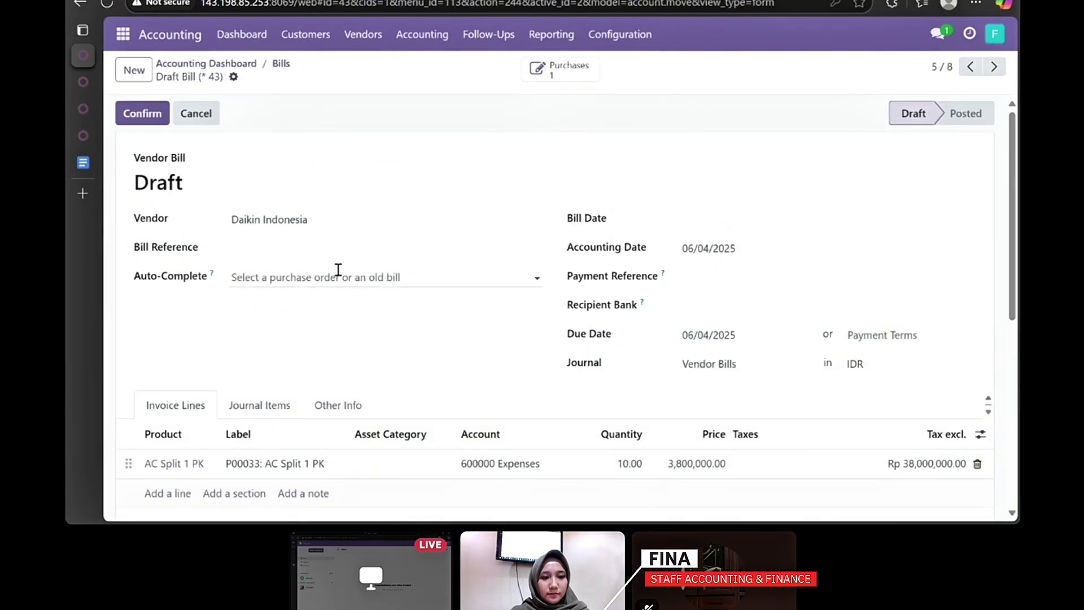
scroll(378, 275, "down", 1)
scroll(377, 269, "down", 1)
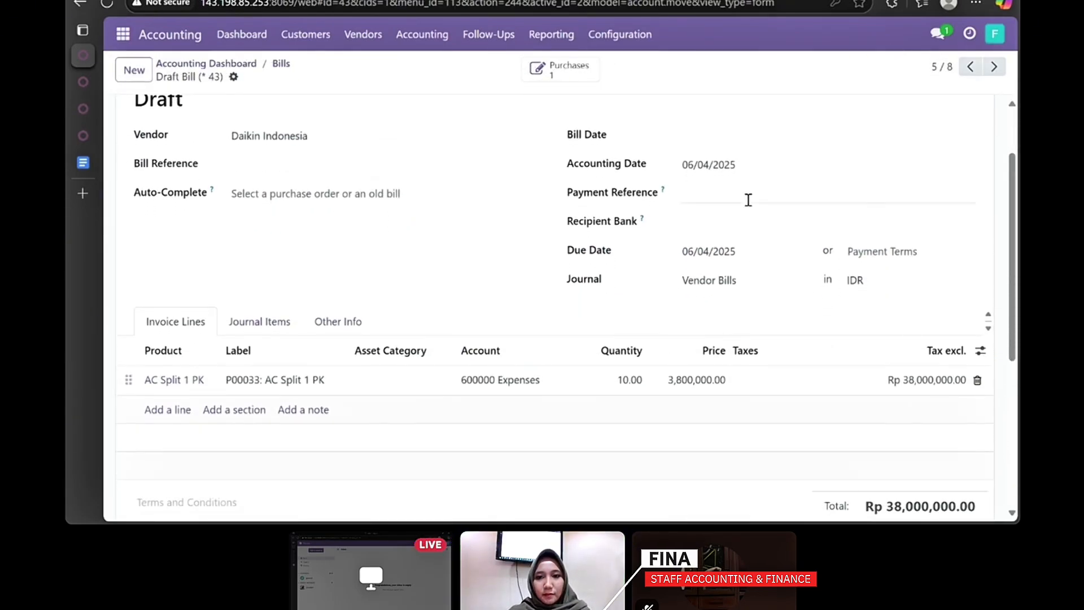
scroll(748, 200, "up", 1)
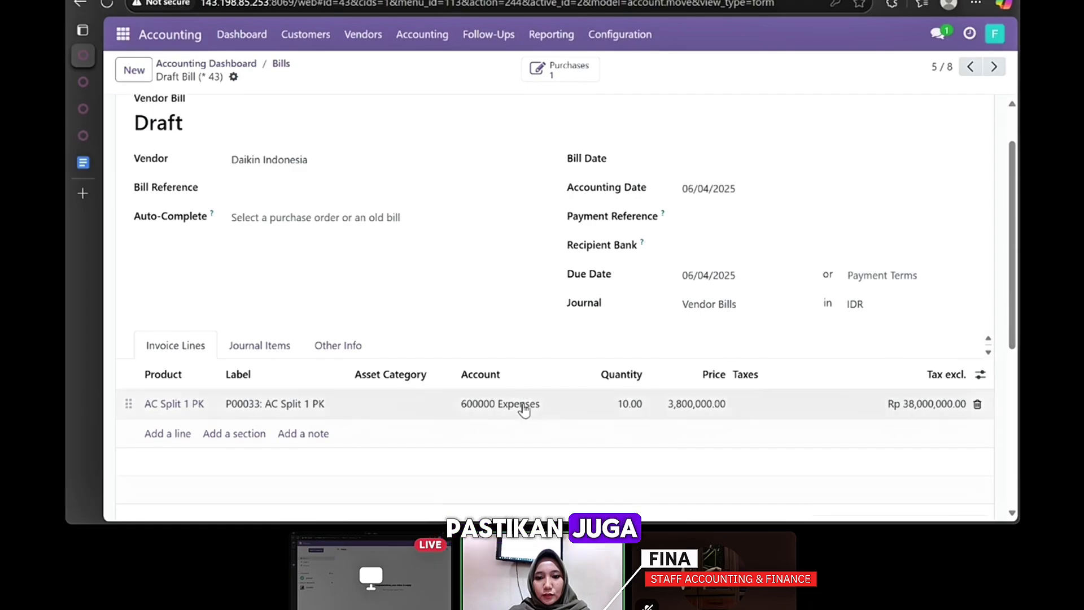
- Date the Daikin Indonesia bill June 4, 2025, post it and register payment
left_click(737, 169)
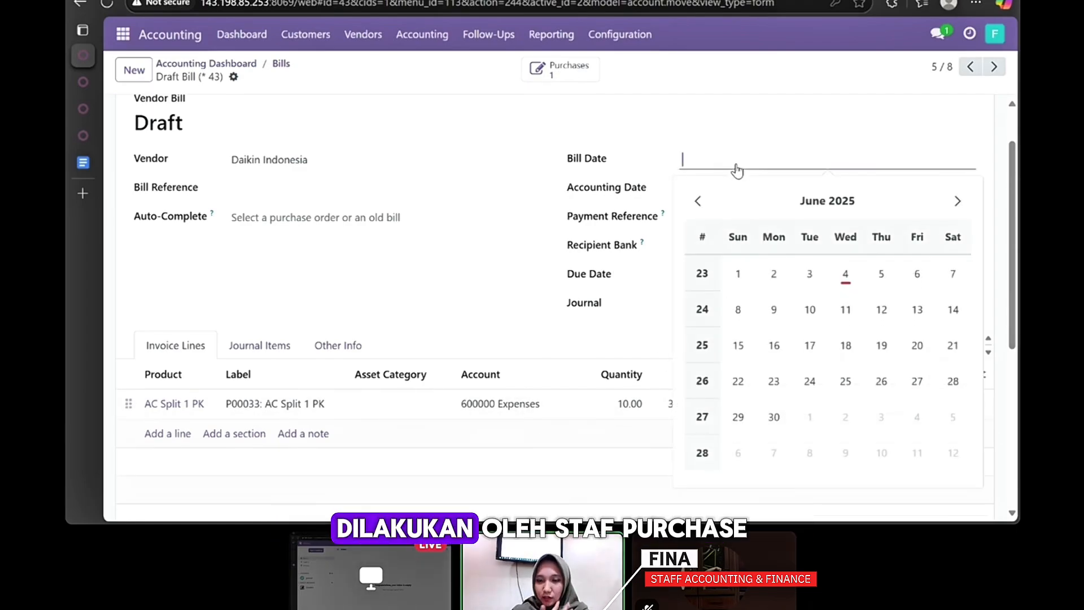
left_click(845, 276)
scroll(437, 237, "up", 1)
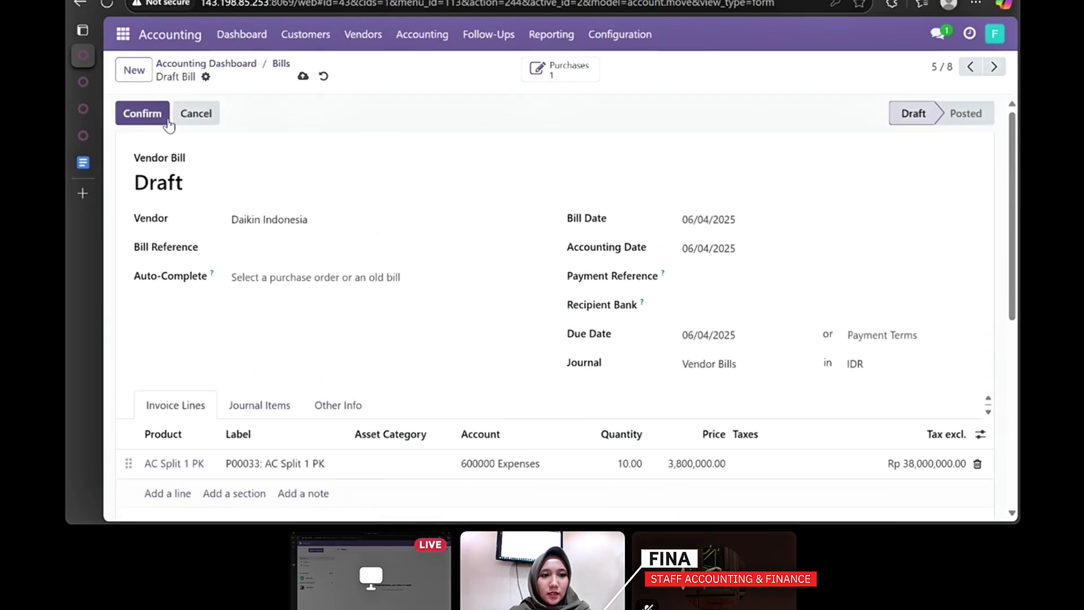
left_click(150, 114)
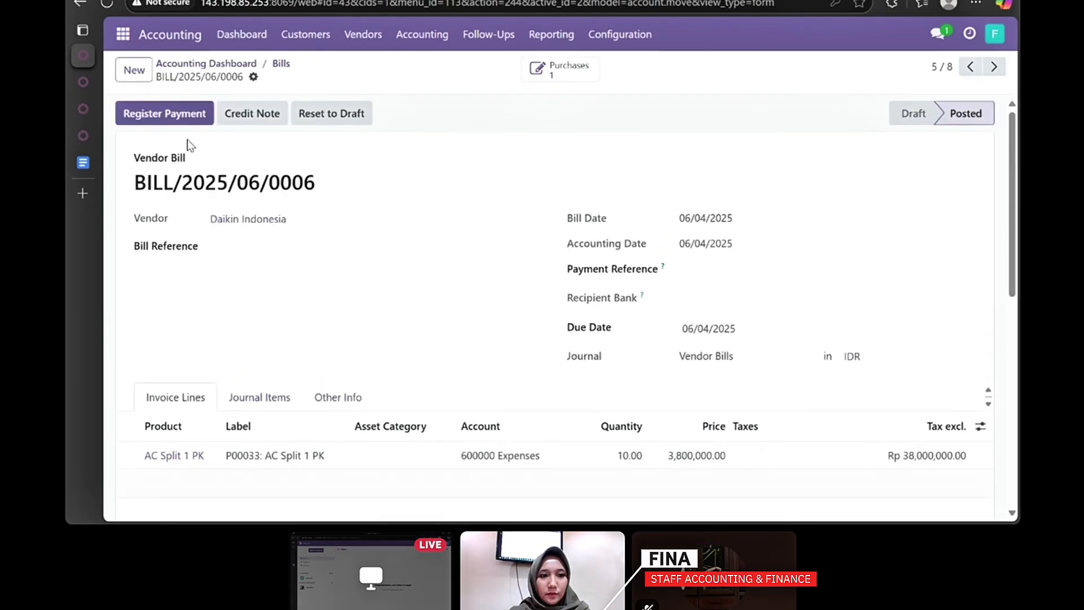
left_click(177, 118)
left_click(259, 355)
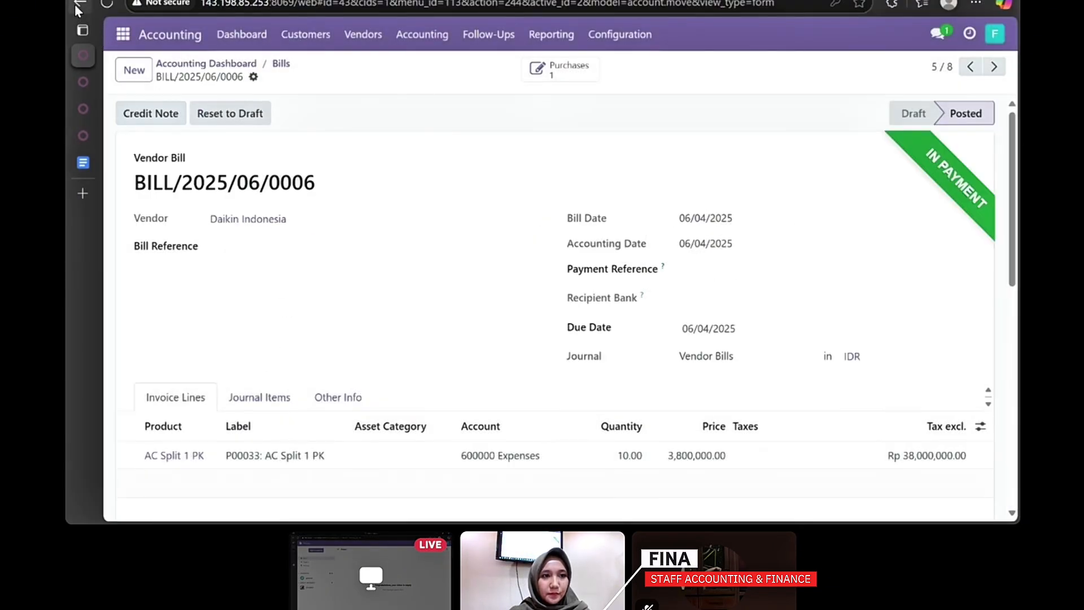
left_click(77, 5)
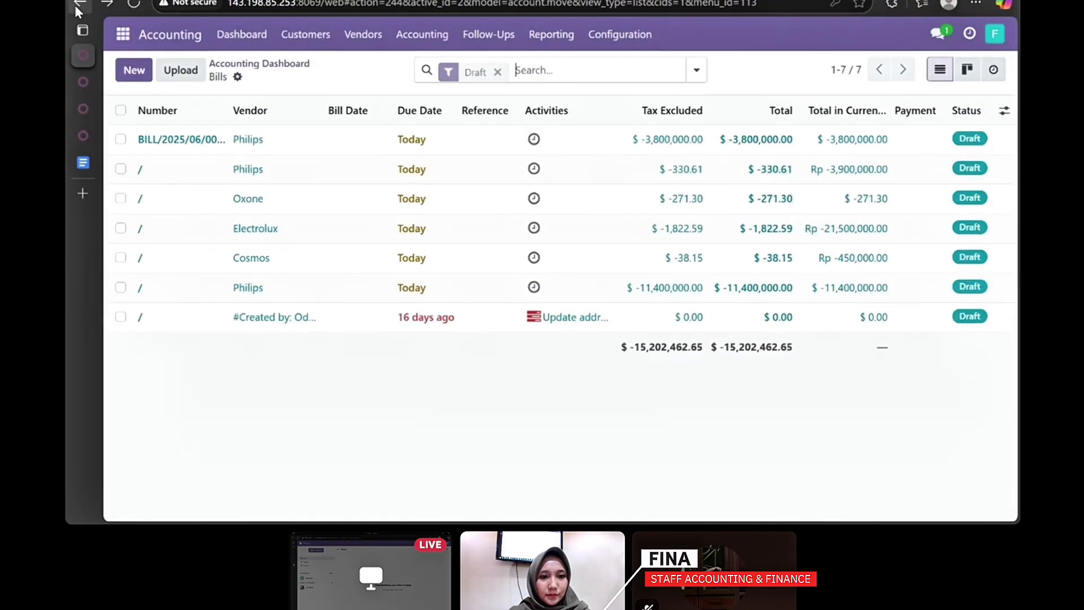
- Date the Electrolux bill June 4, 2025, post it and pay Rp 21,500,000.00 in full
left_click(284, 237)
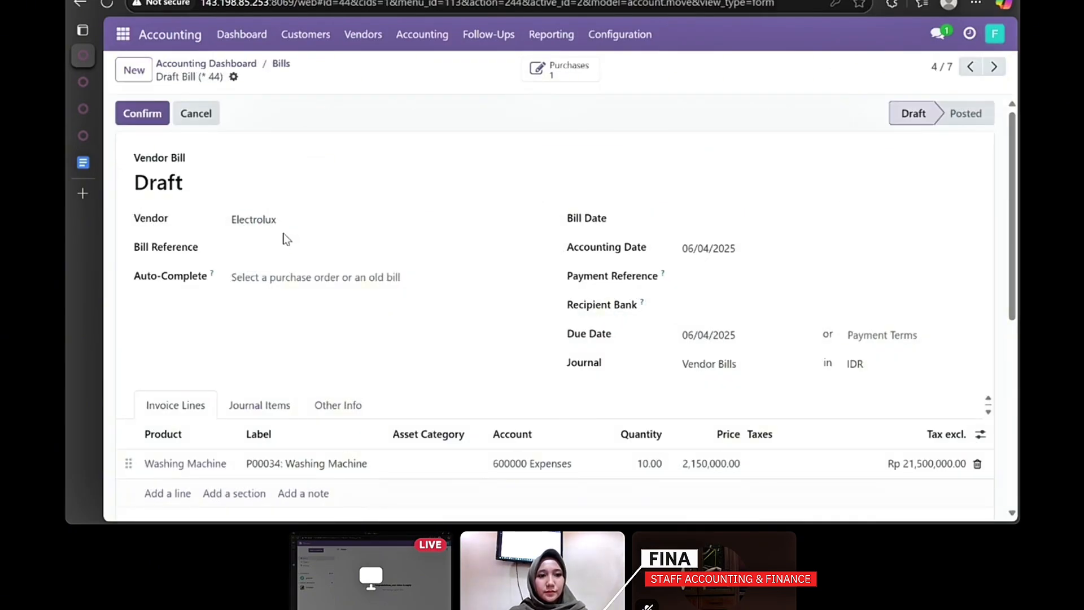
scroll(283, 235, "down", 2)
left_click(720, 178)
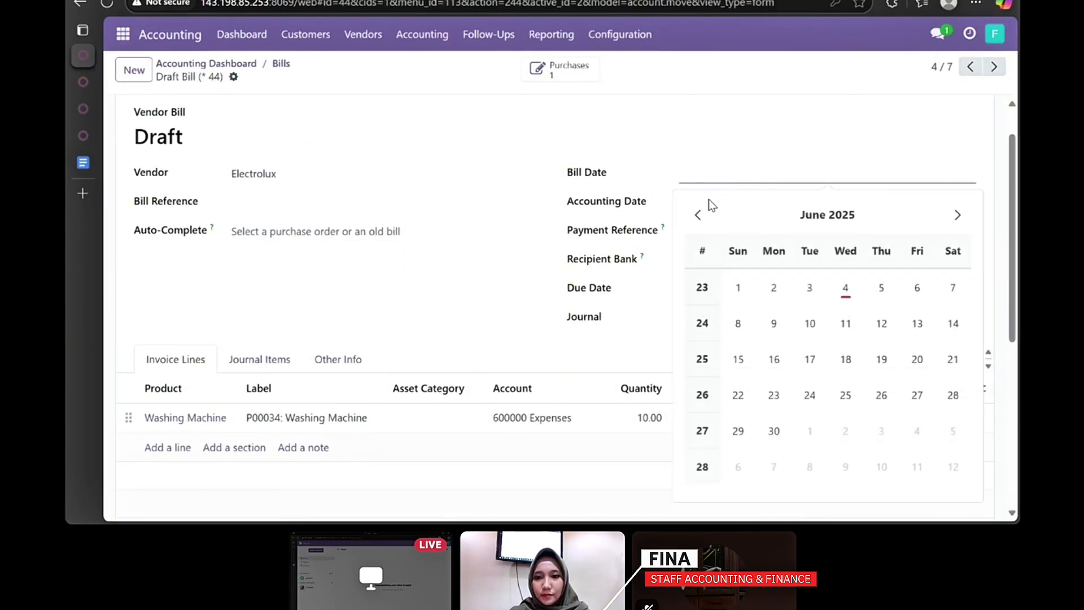
left_click(845, 287)
scroll(456, 213, "up", 1)
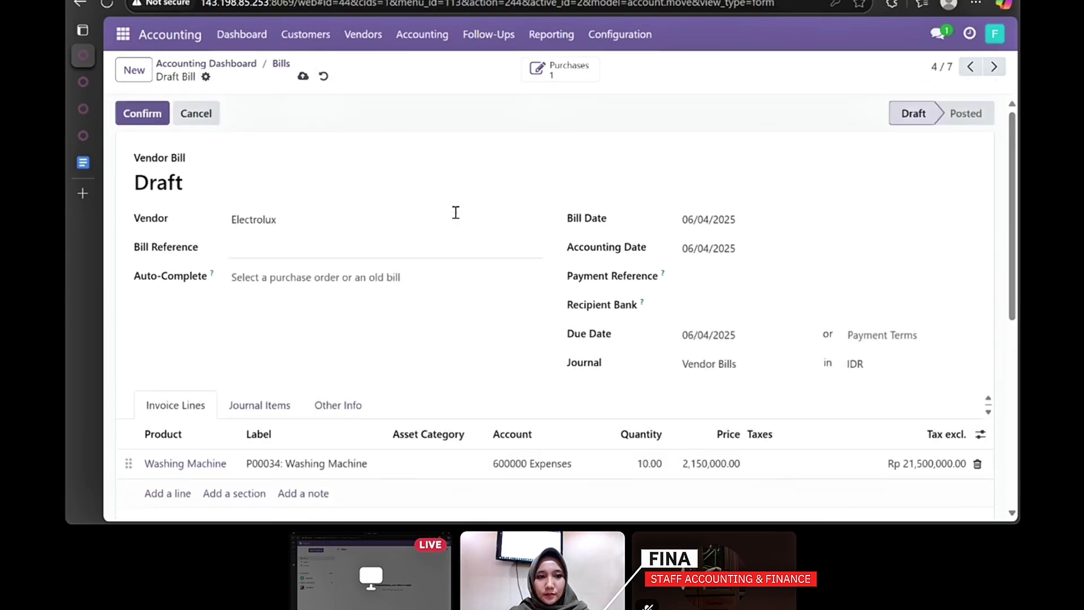
left_click(148, 114)
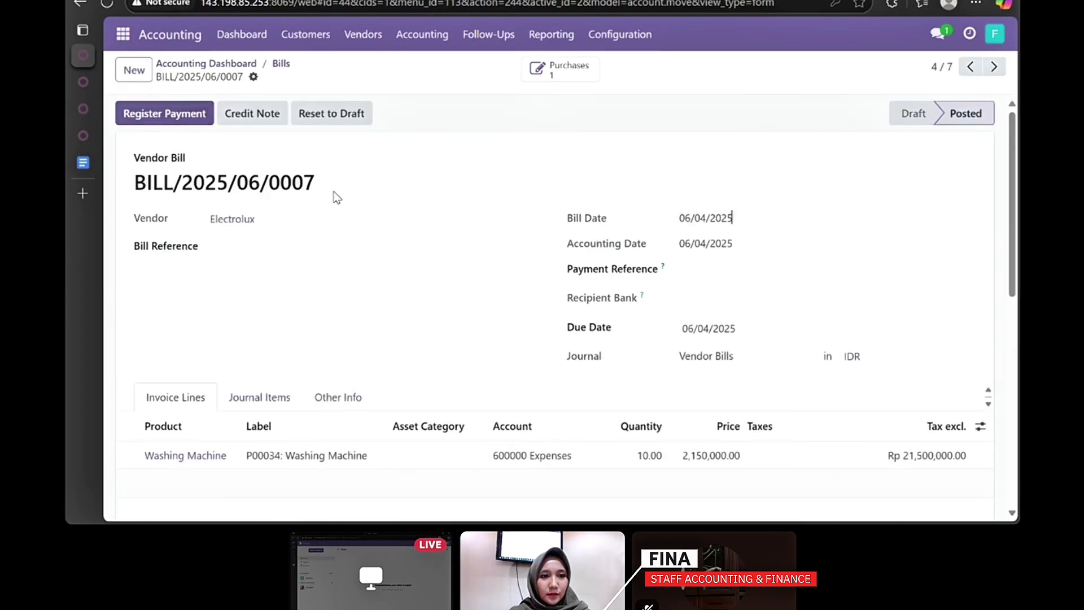
left_click(184, 112)
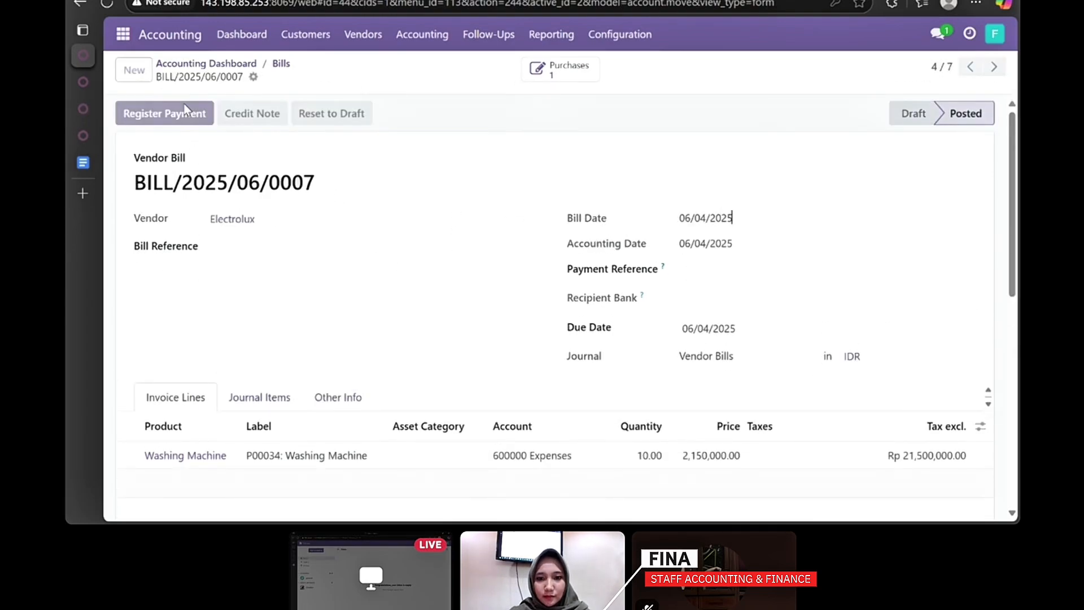
left_click(254, 367)
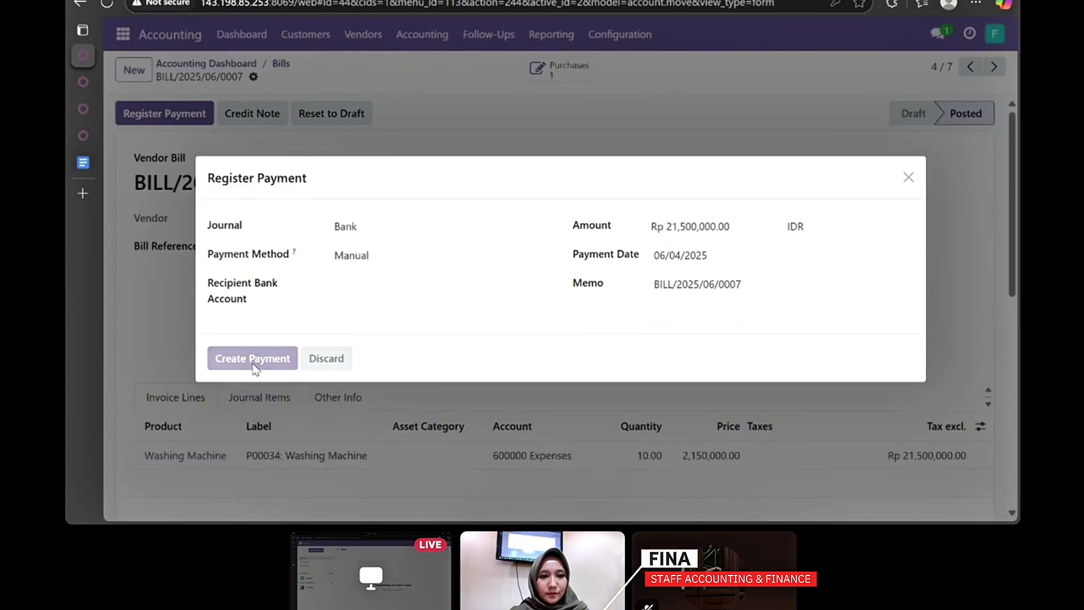
left_click(82, 4)
left_click(277, 200)
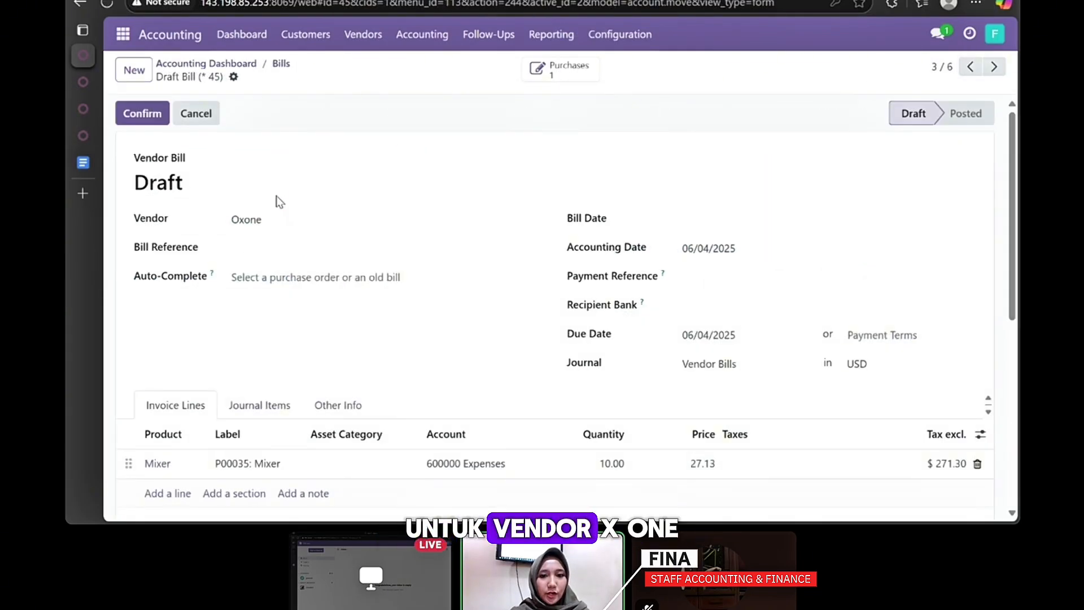
- Date the Oxone bill June 4, 2025, post it as BILL/2025/06/0008 and pay $271.30
left_click(724, 225)
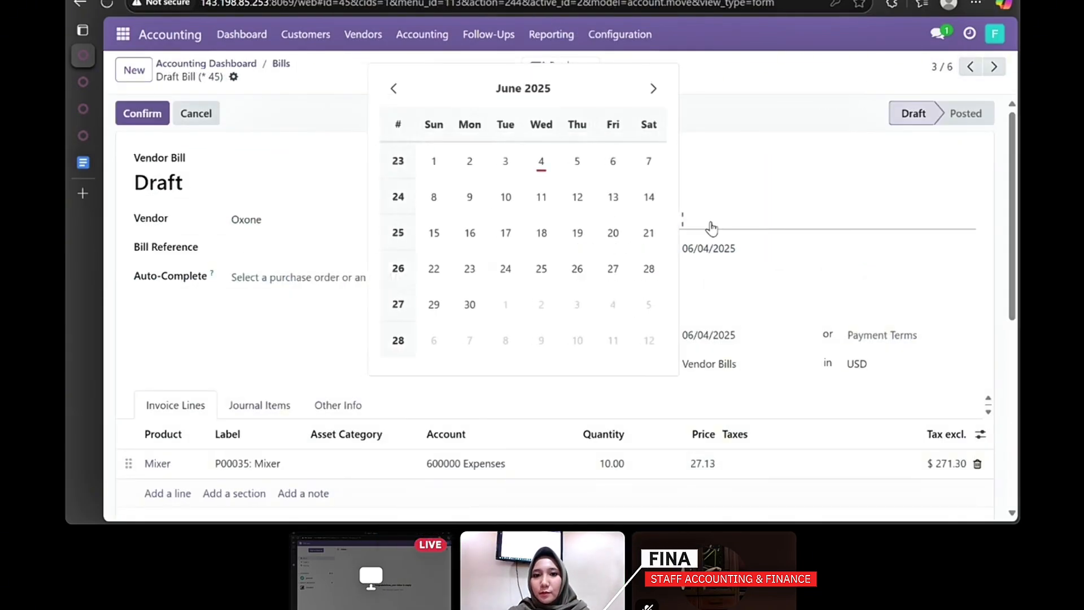
left_click(542, 163)
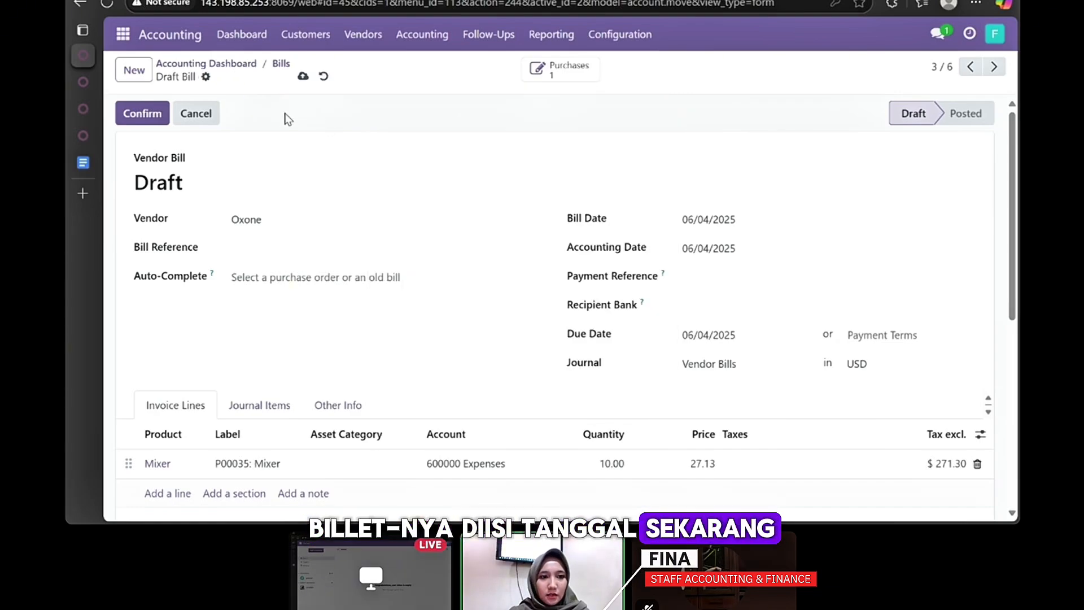
left_click(155, 114)
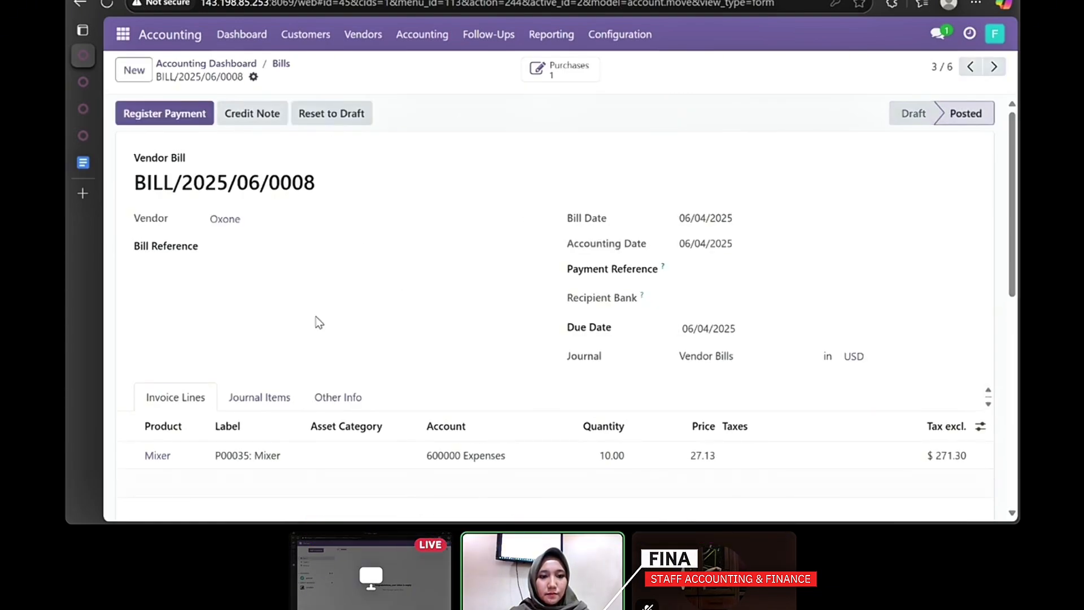
left_click(168, 113)
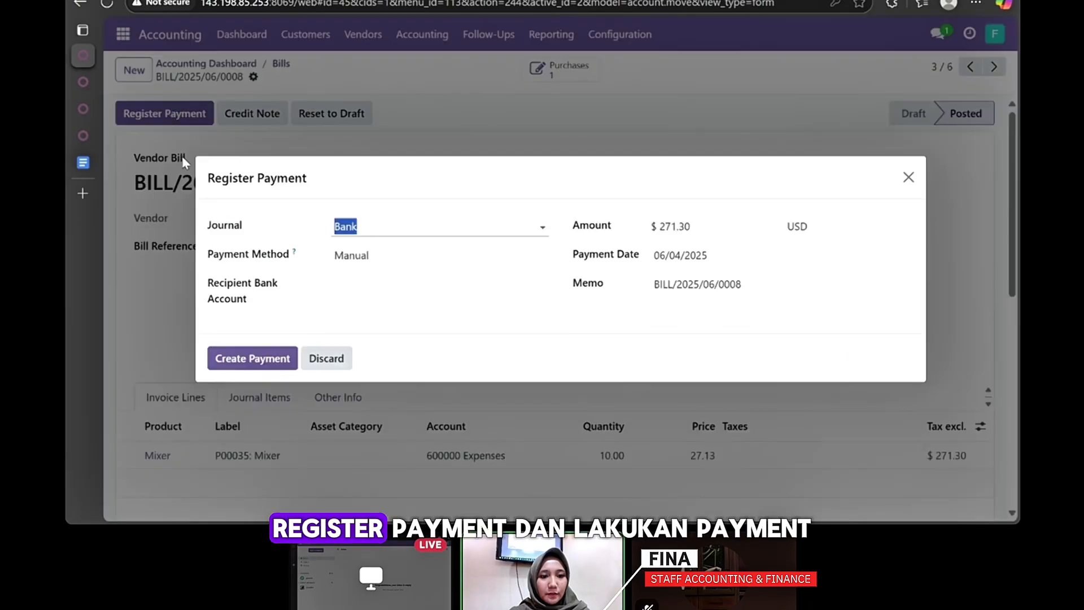
left_click(257, 360)
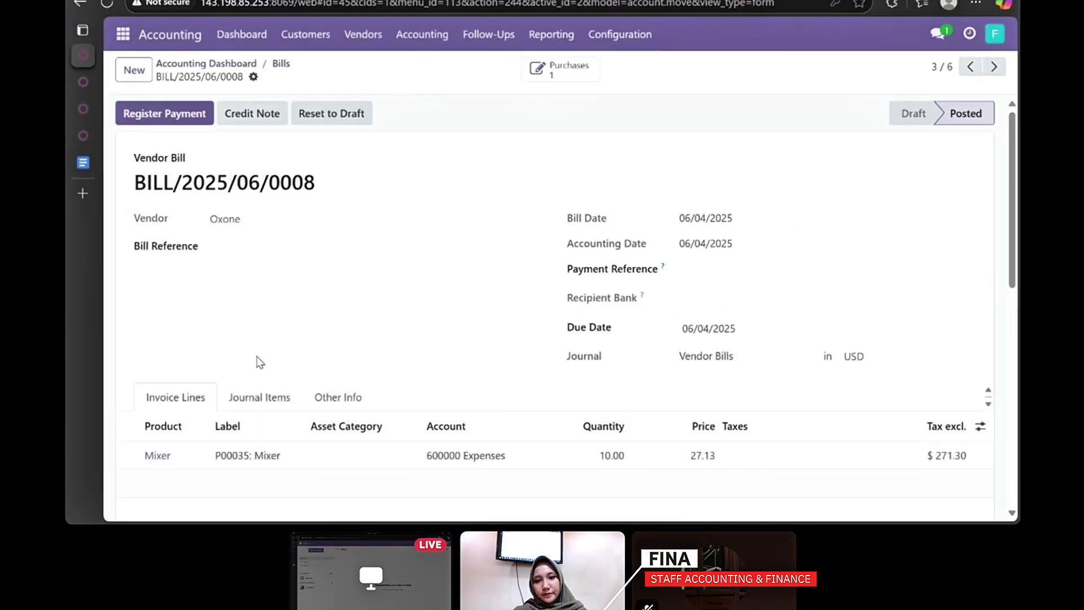
- Date and post the Philips draft bill as BILL/2025/06/0009, then pay Rp 3,900,000.00
left_click(82, 4)
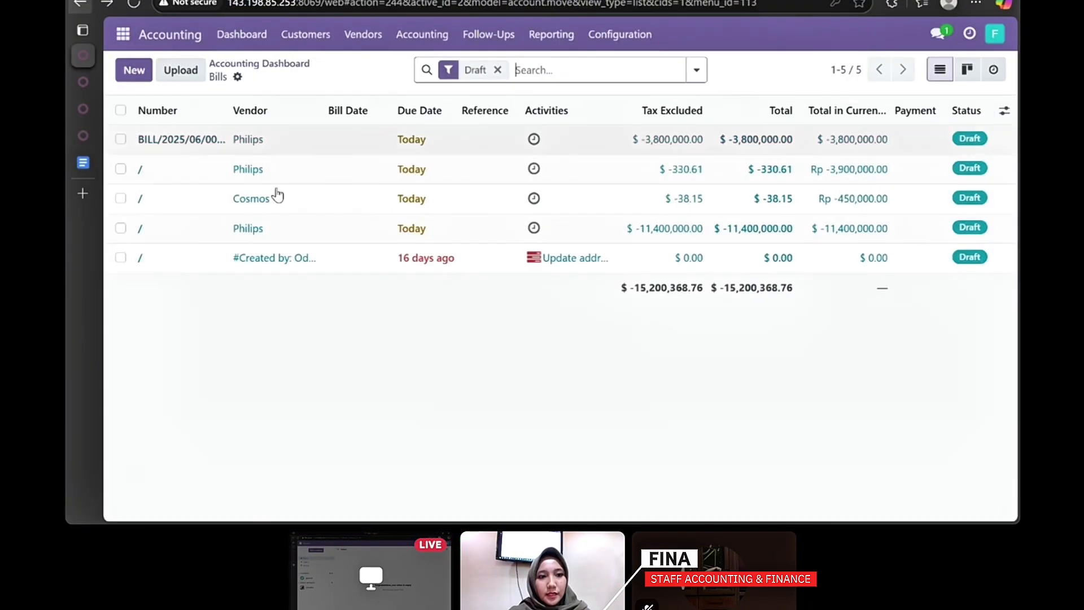
left_click(289, 171)
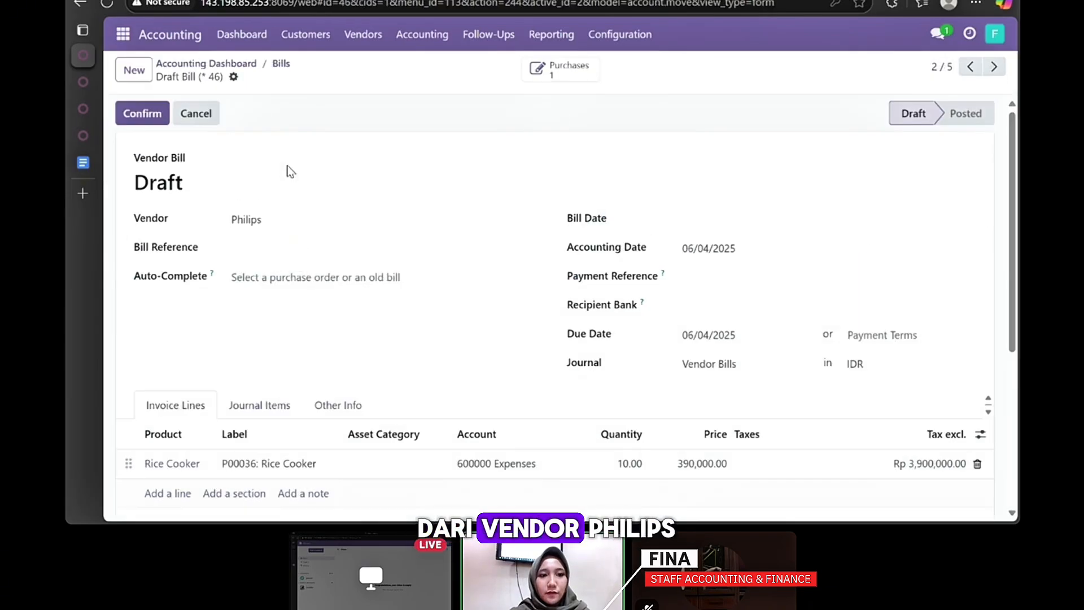
left_click(734, 228)
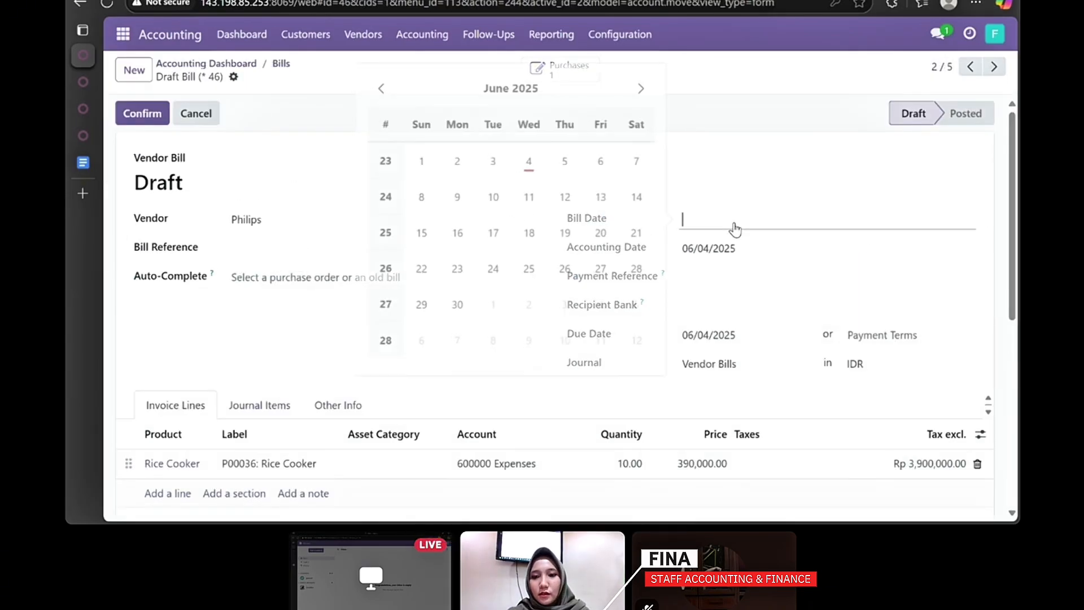
left_click(135, 117)
left_click(169, 115)
left_click(265, 364)
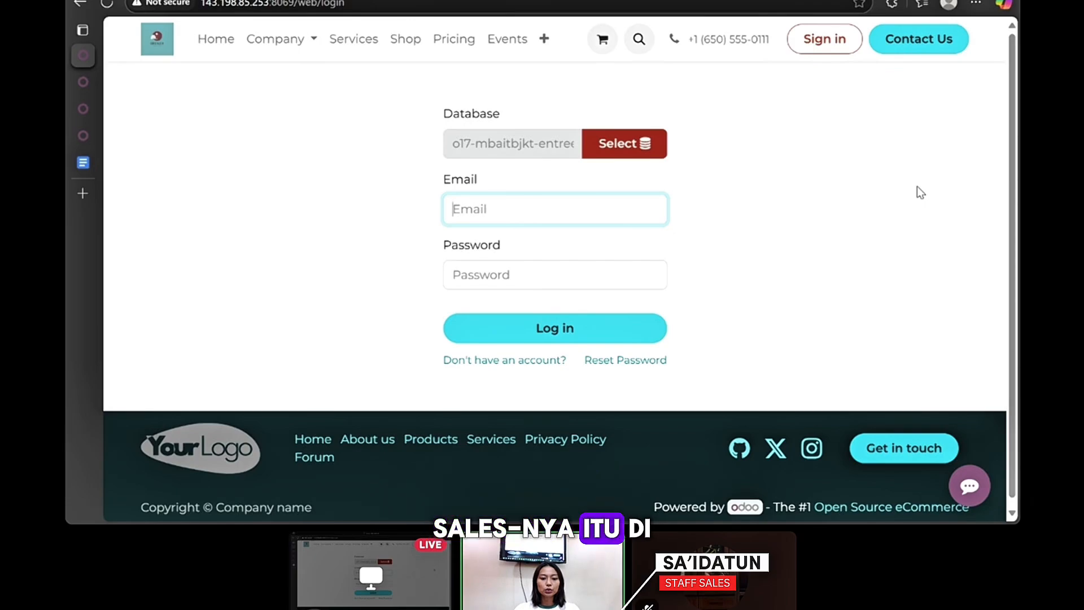
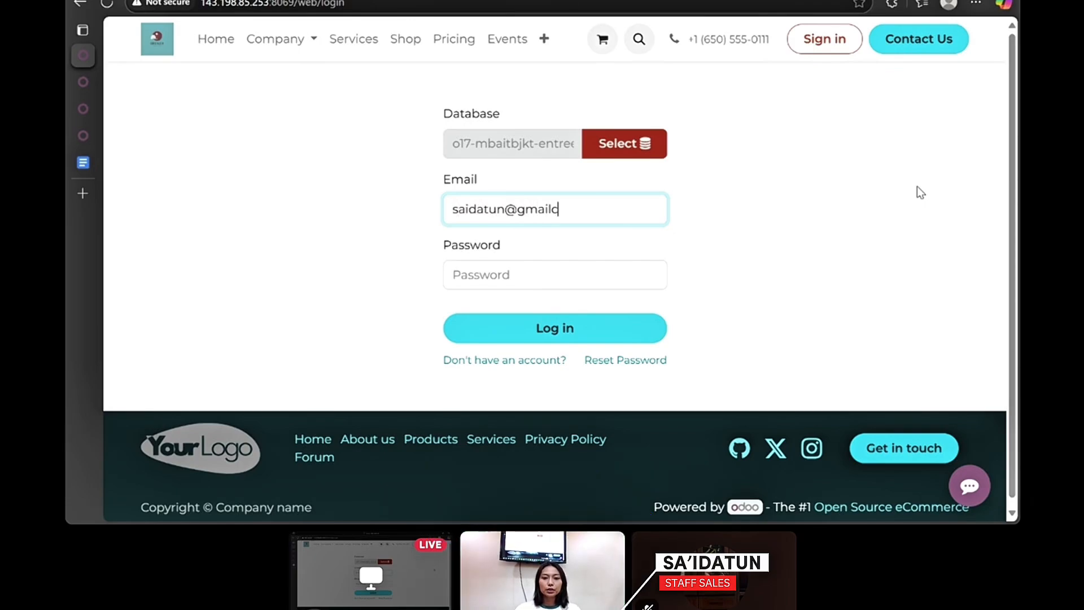
- Log in with the sales staff user's e-mail and password, then open the Sales app
key("Tab")
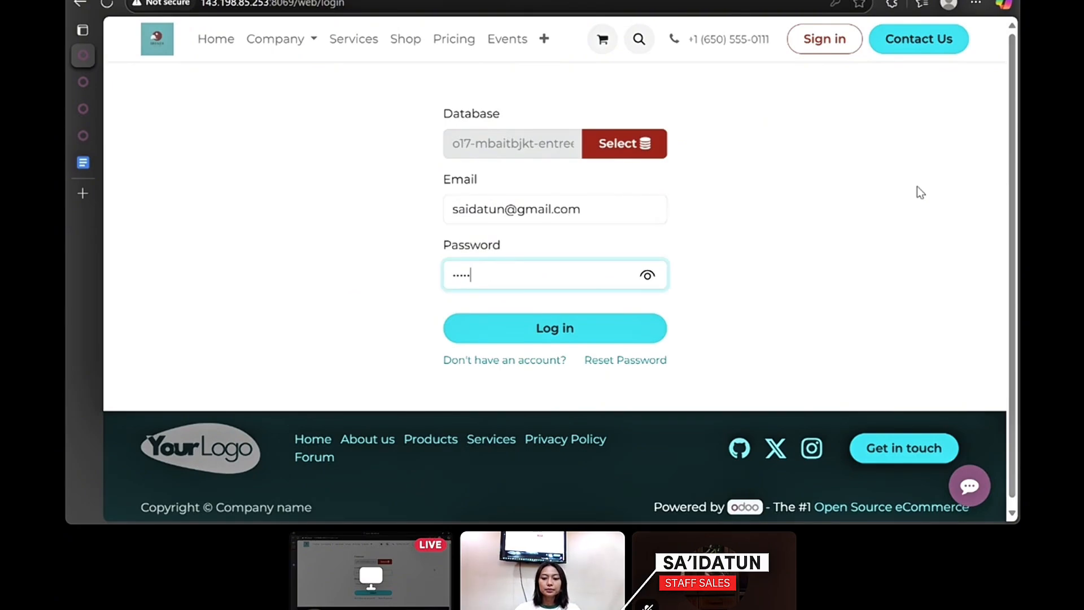
key("Return")
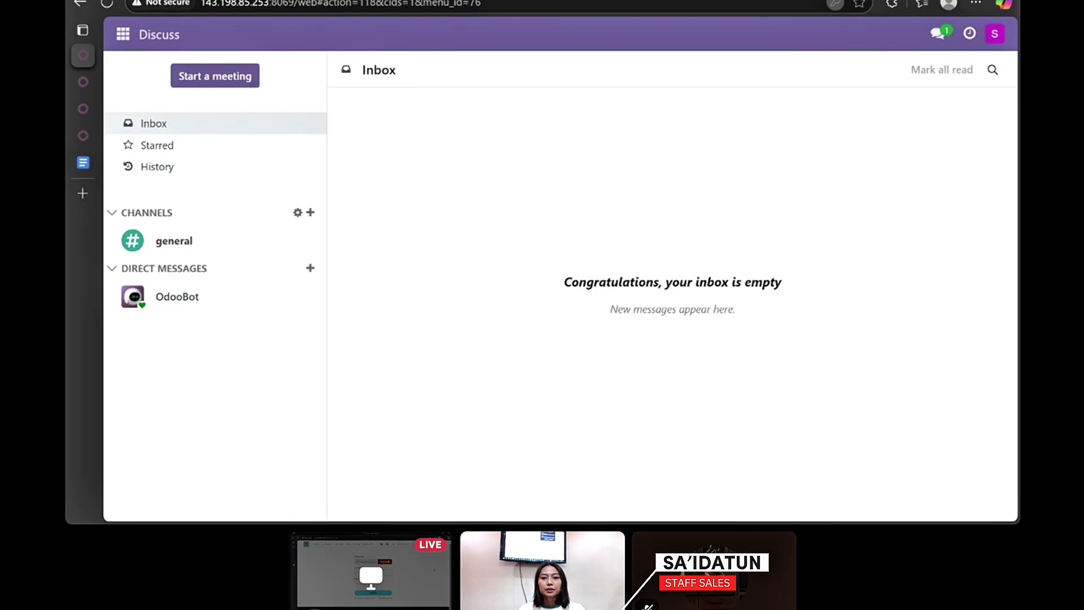
left_click(119, 36)
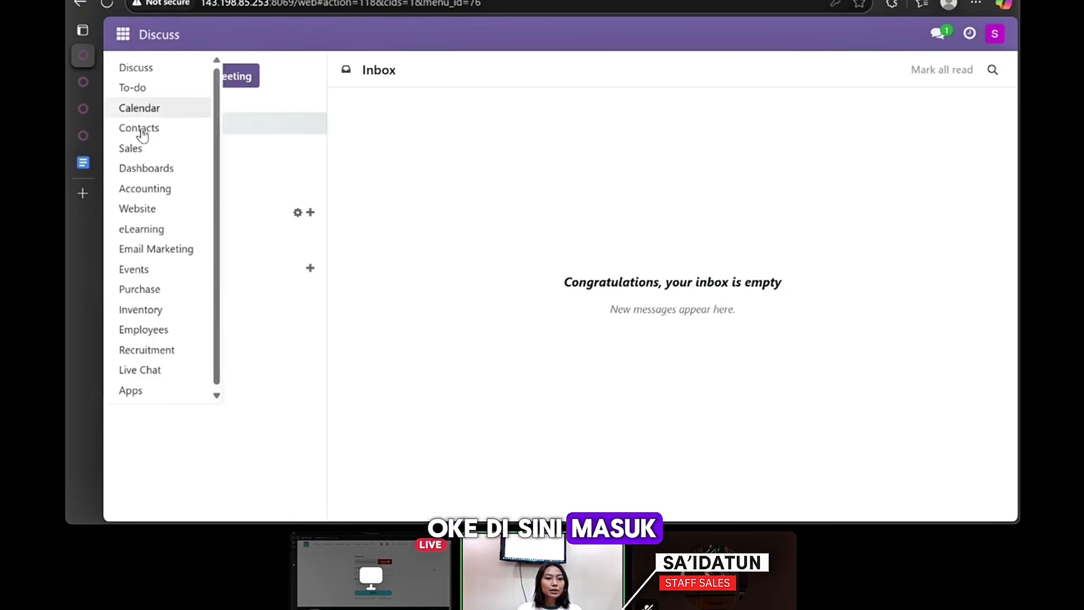
left_click(128, 149)
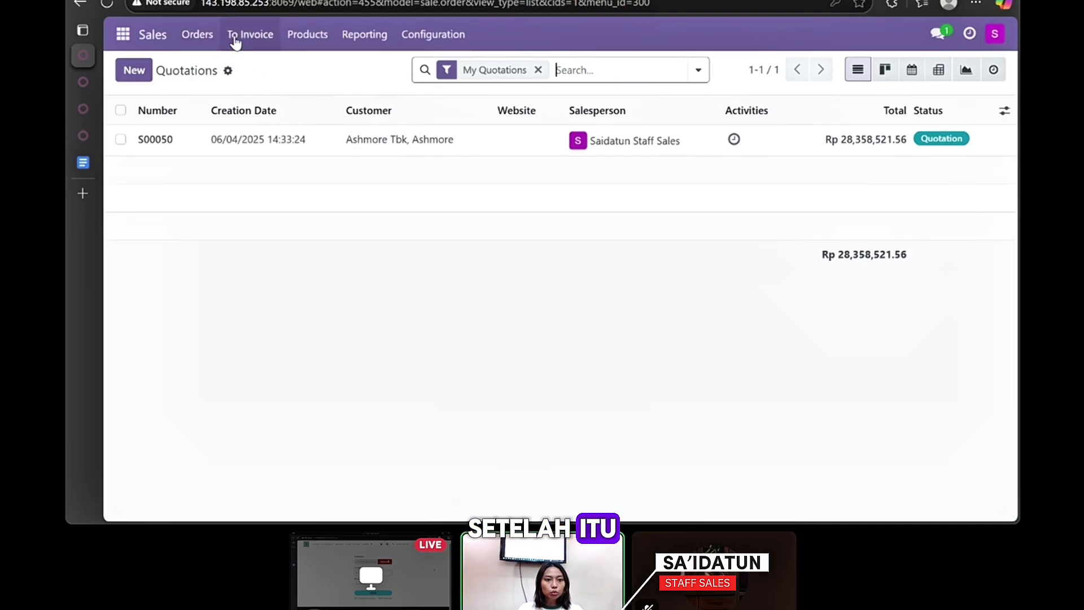
- Open order S00055's delivery WH/OUT/00033, validate it, and go back to the Sales Orders list
left_click(306, 38)
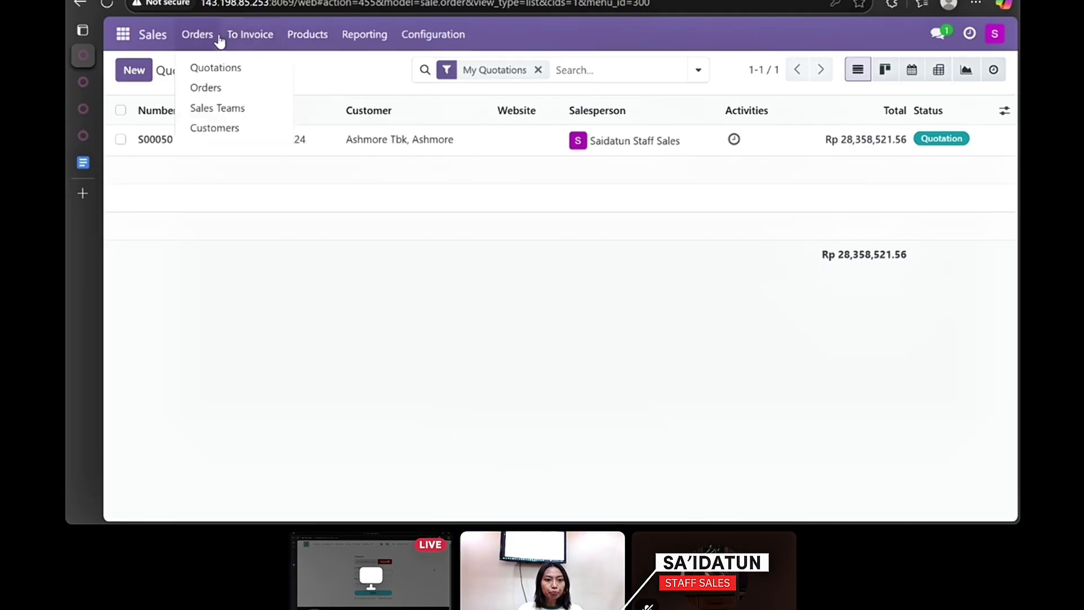
mouse_move(203, 44)
left_click(221, 87)
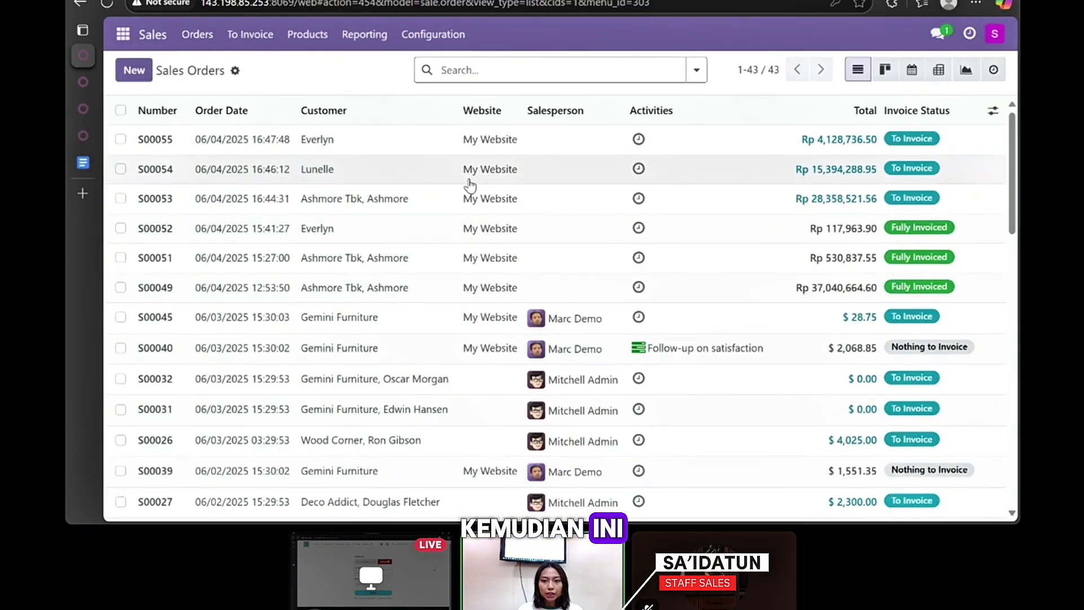
left_click(539, 146)
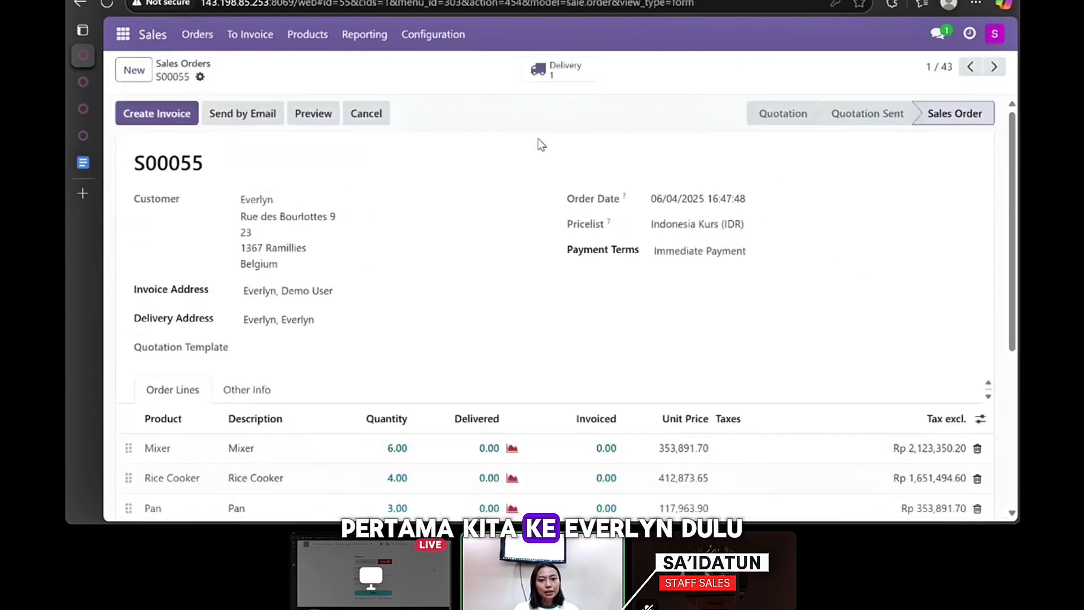
left_click(541, 72)
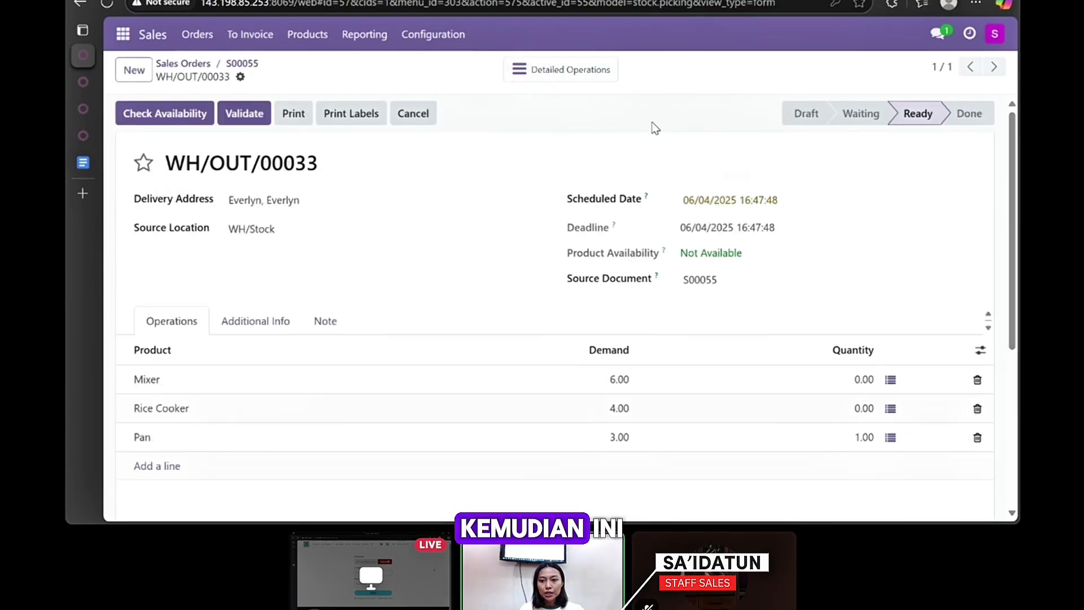
scroll(584, 158, "down", 1)
scroll(584, 158, "up", 1)
left_click(244, 113)
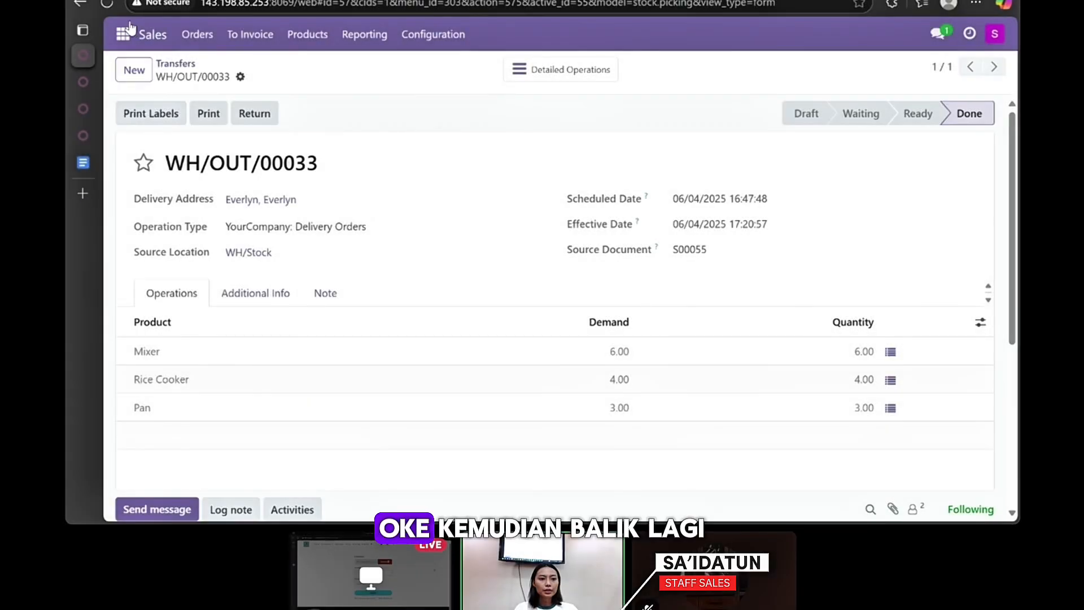
left_click(196, 36)
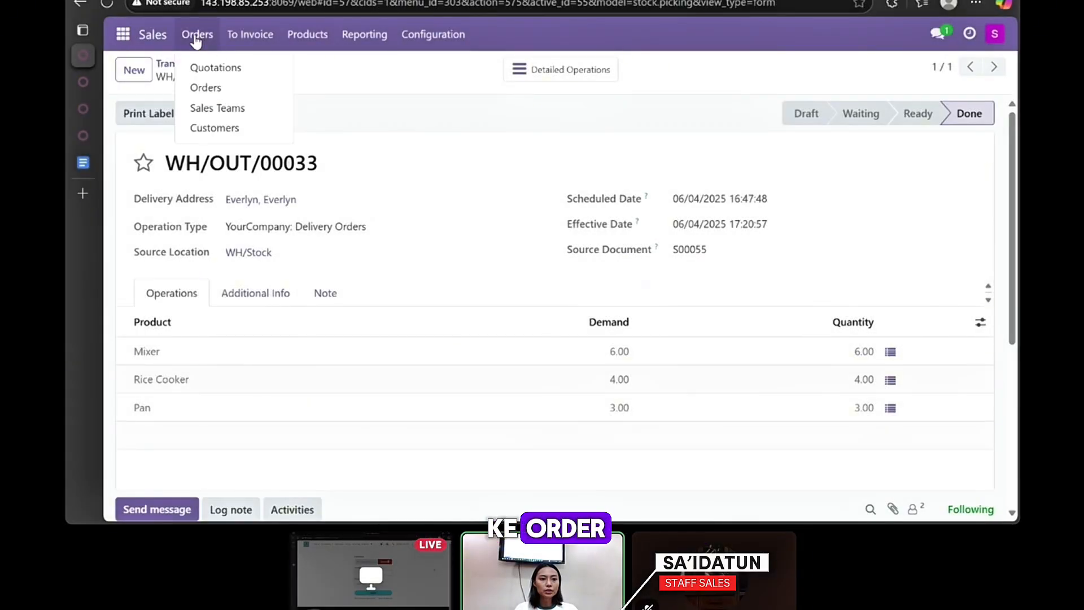
left_click(202, 86)
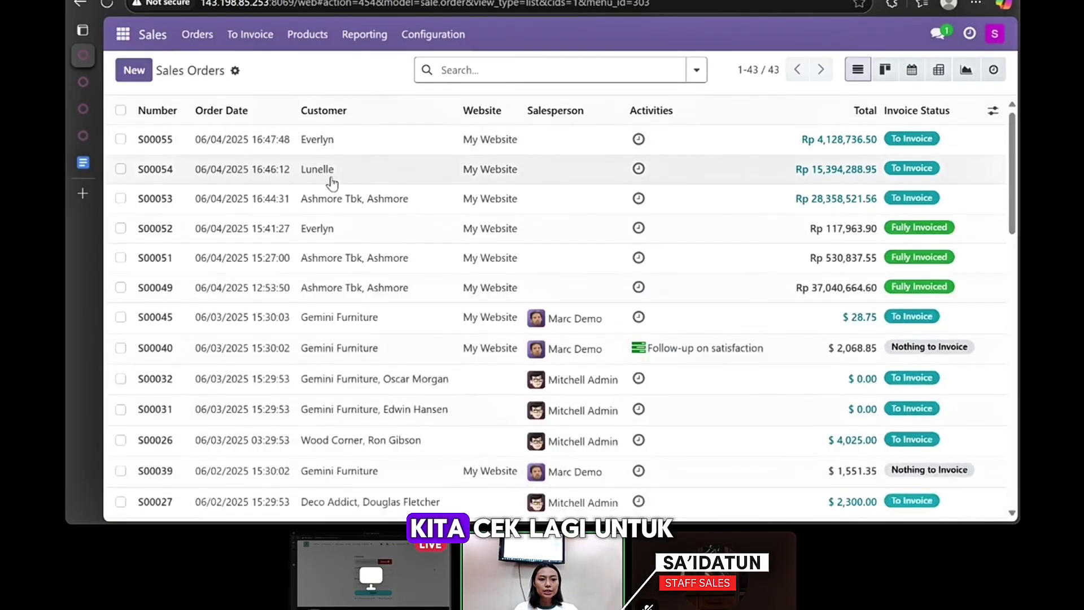
- On order S00054's delivery WH/OUT/00032, set the Mixer quantity to 6
left_click(500, 177)
left_click(561, 71)
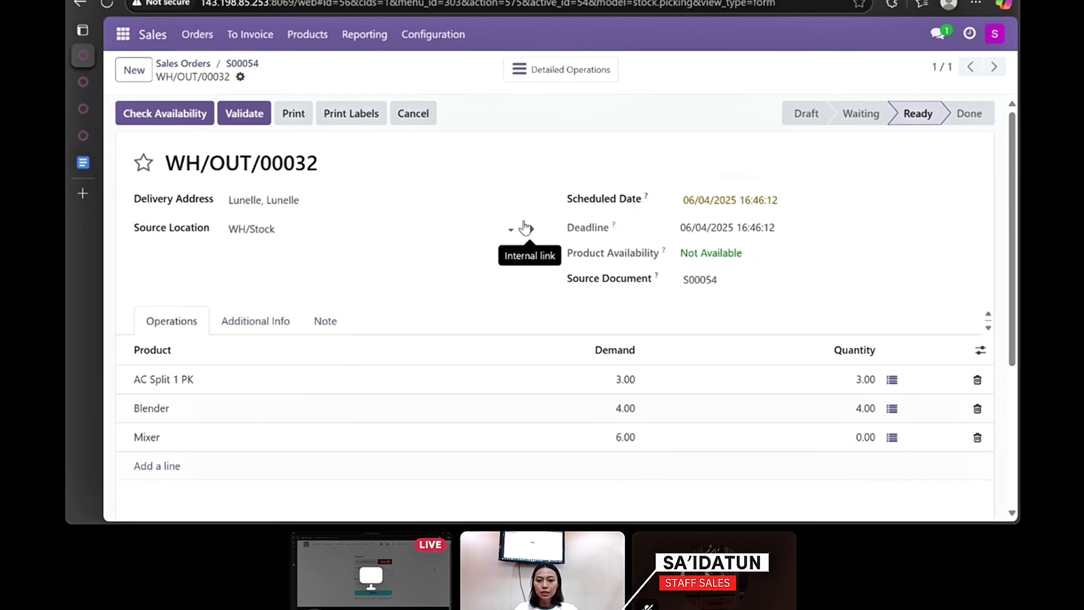
left_click(859, 442)
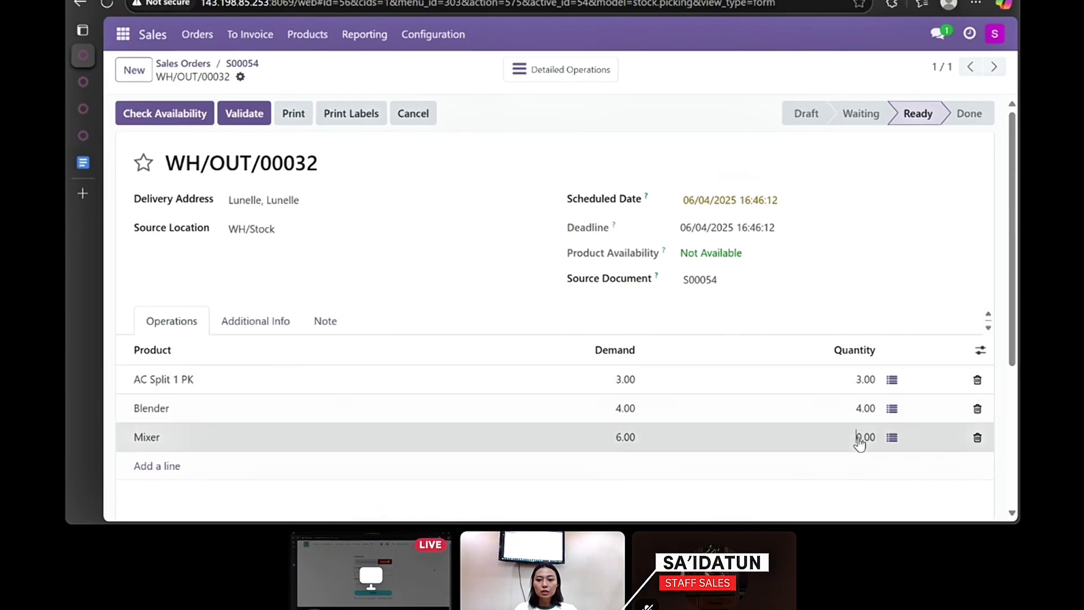
type("6")
key("Return")
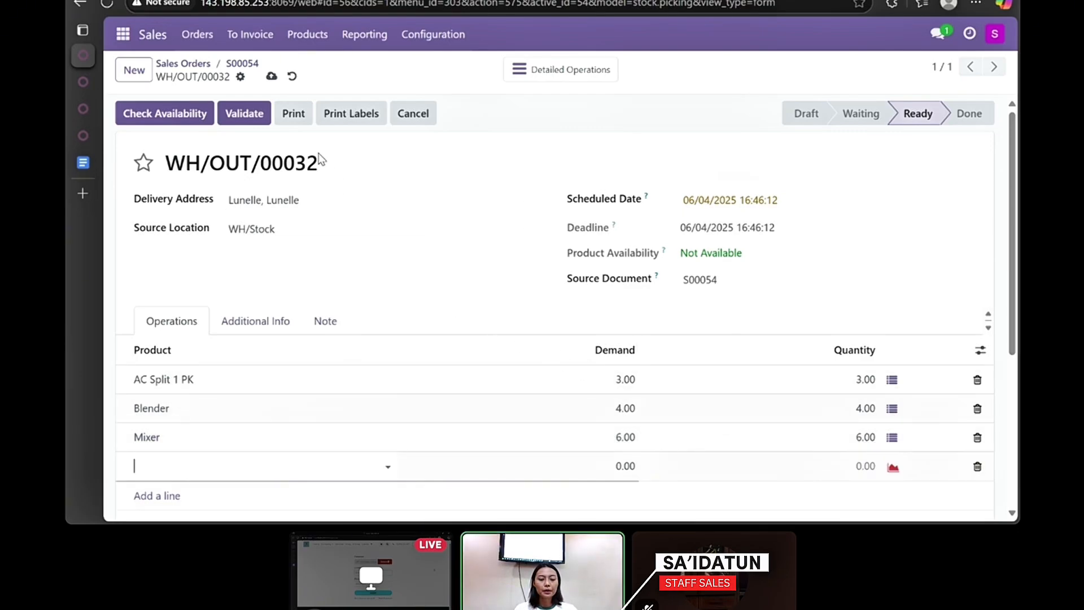
- Validate delivery WH/OUT/00032, then open Ashmore's order S00053 from the Sales Orders list
left_click(240, 111)
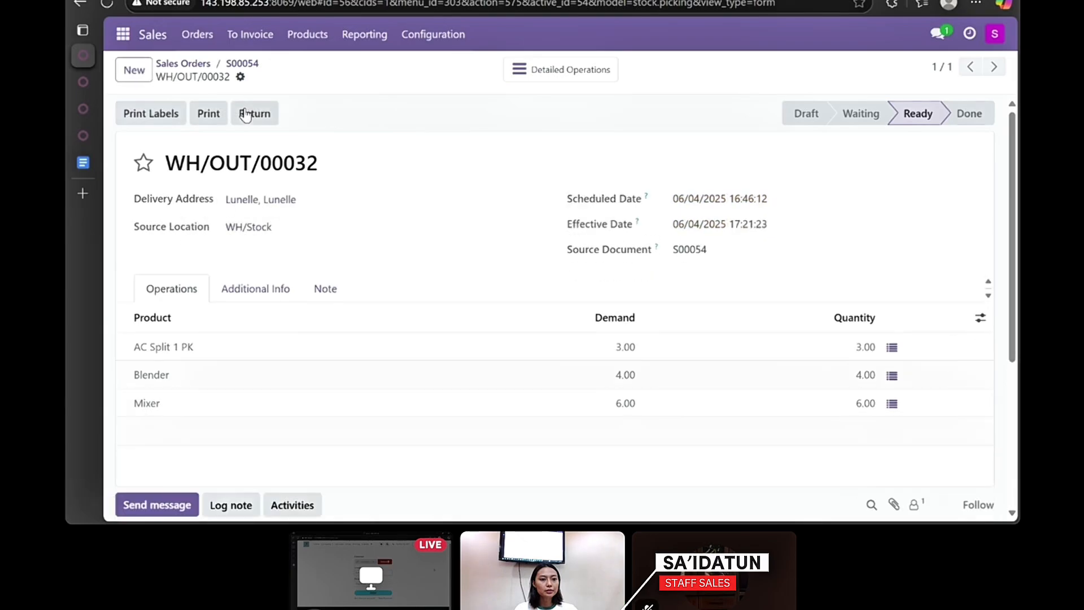
left_click(197, 33)
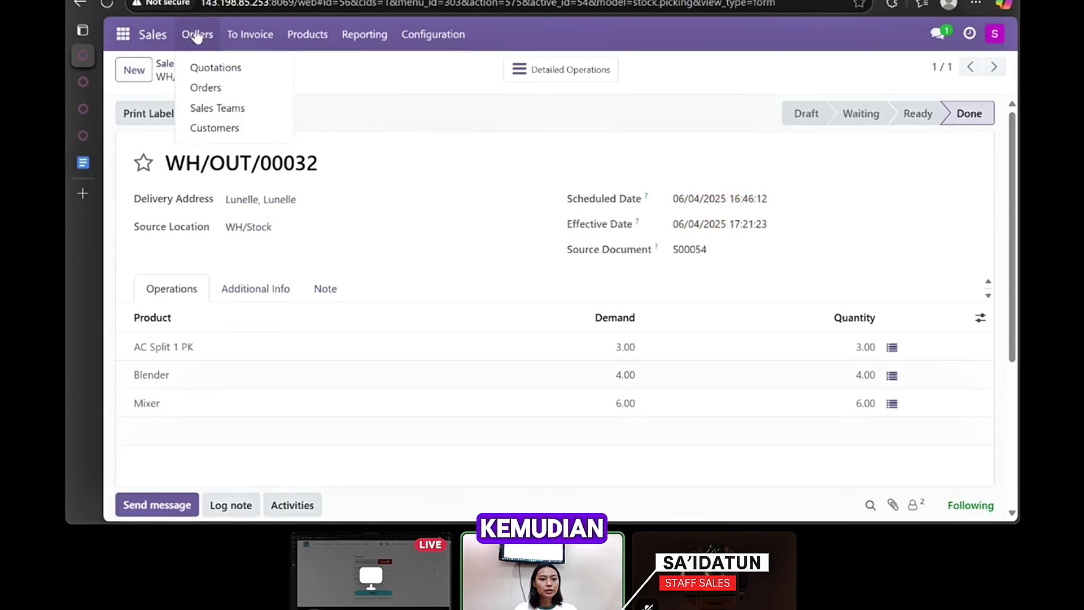
left_click(213, 86)
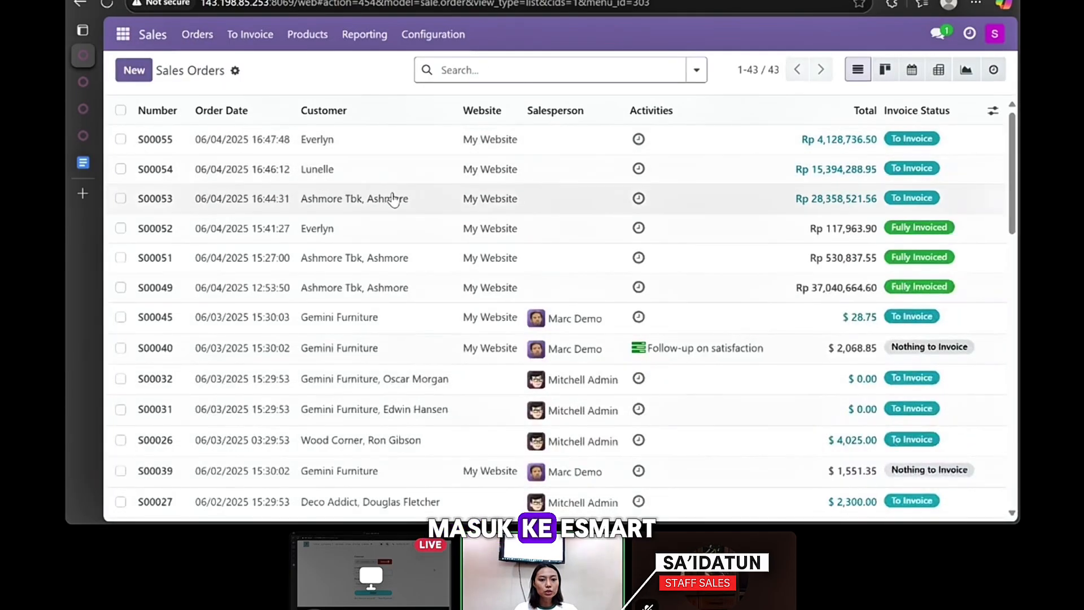
left_click(401, 198)
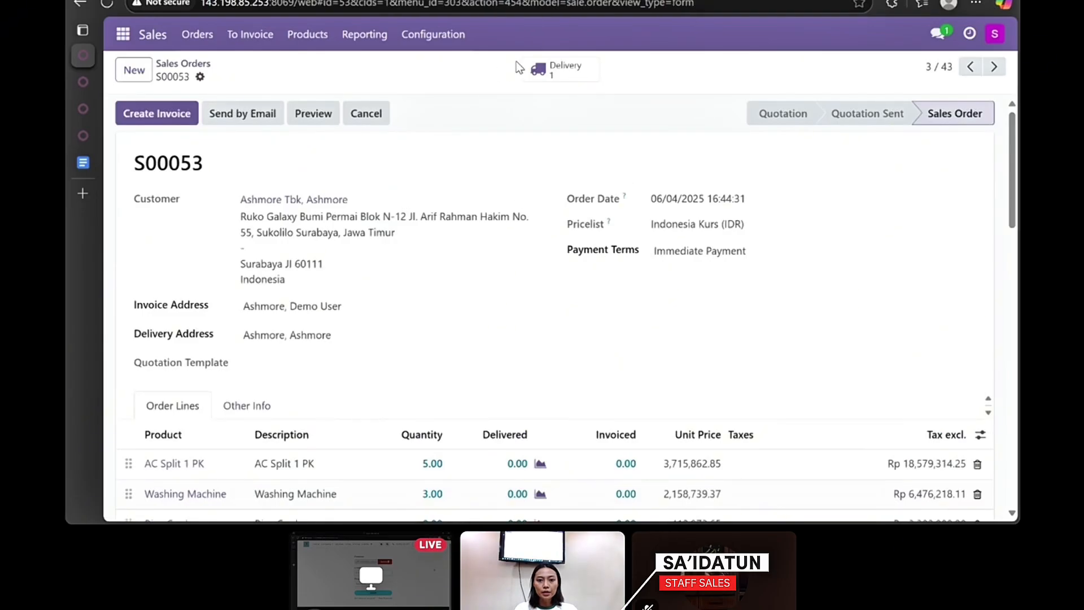
- Check WH/OUT/00031's detailed operations, set Rice Cooker quantity to 8, and validate the delivery
left_click(559, 73)
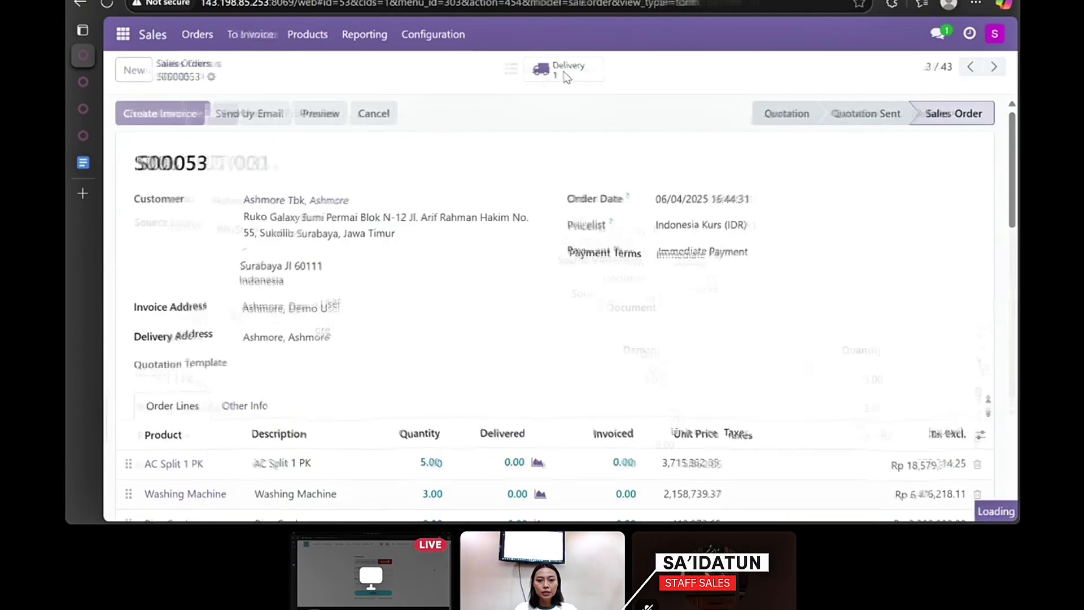
left_click(559, 69)
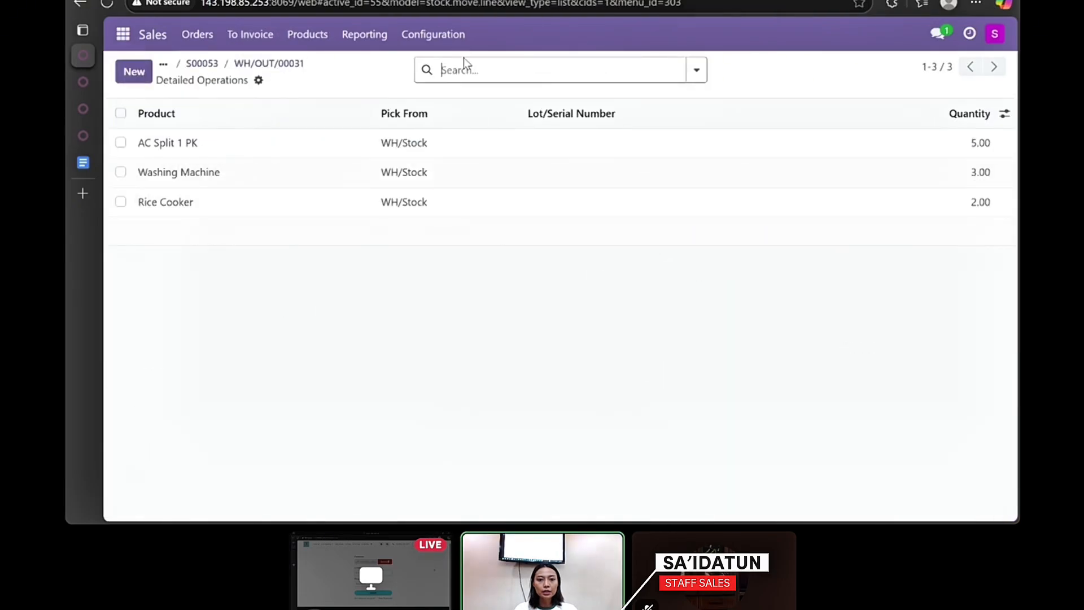
left_click(77, 3)
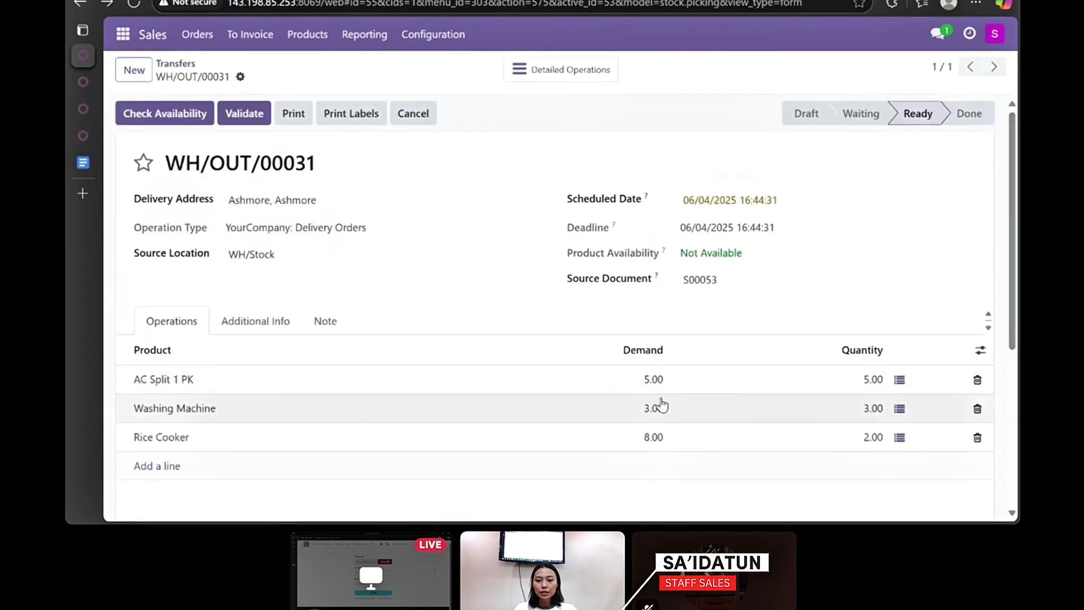
left_click(873, 439)
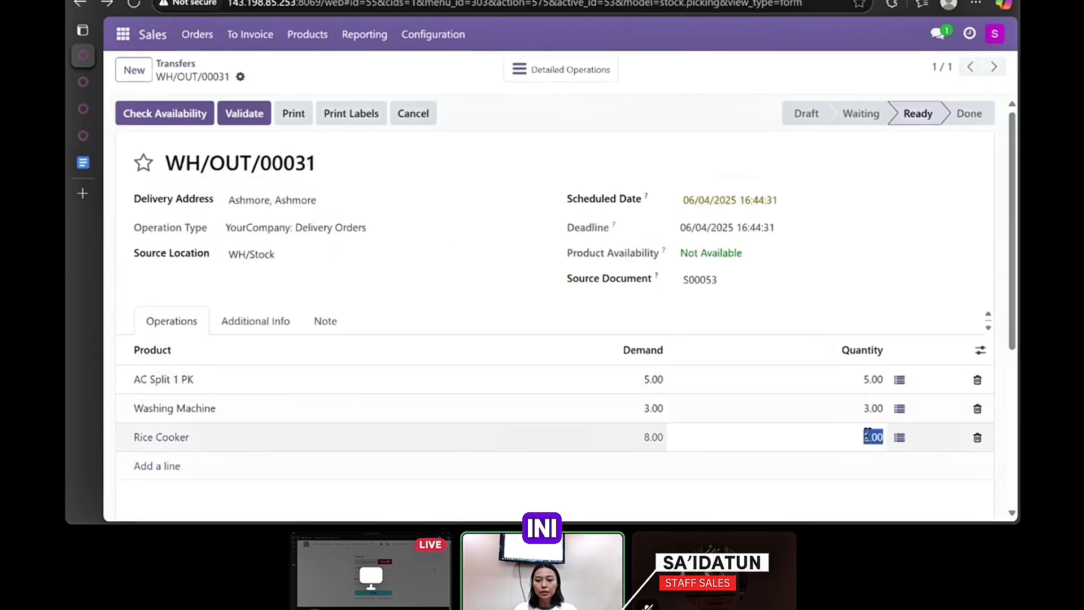
type("8")
key("Return")
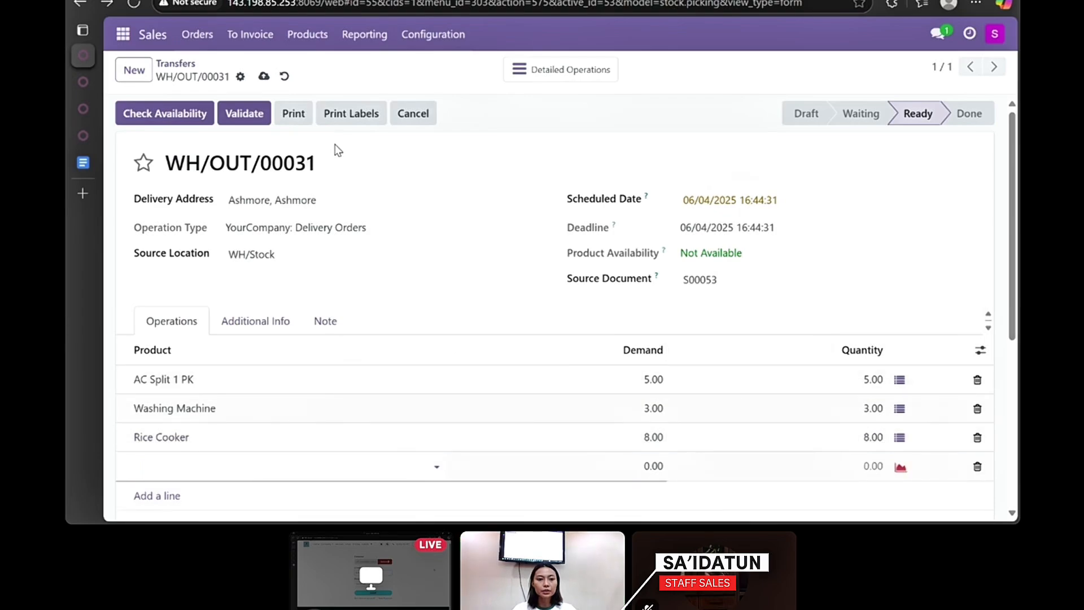
left_click(248, 116)
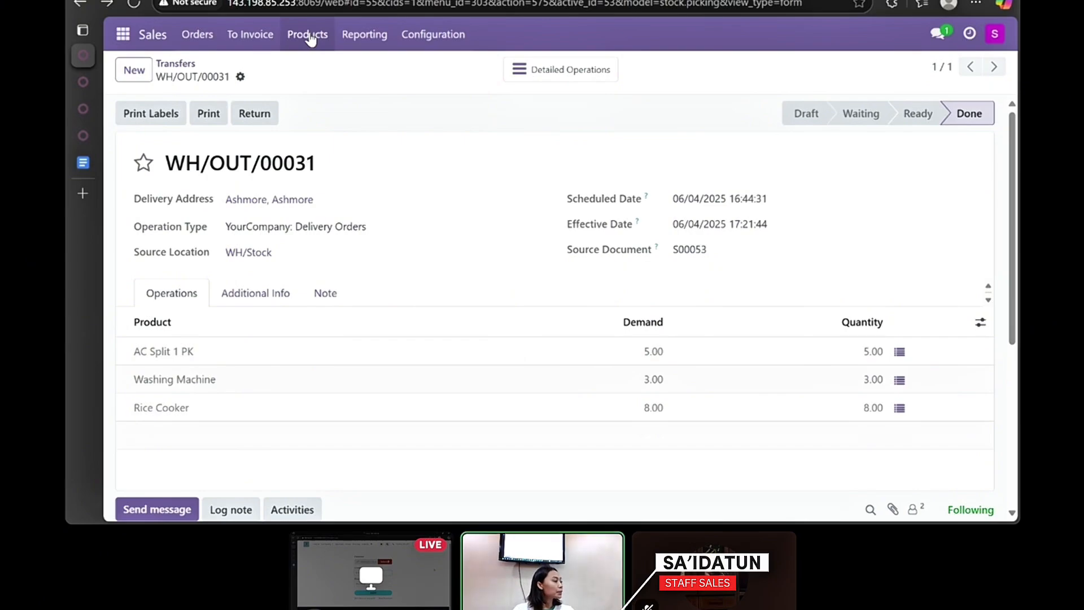
left_click(199, 36)
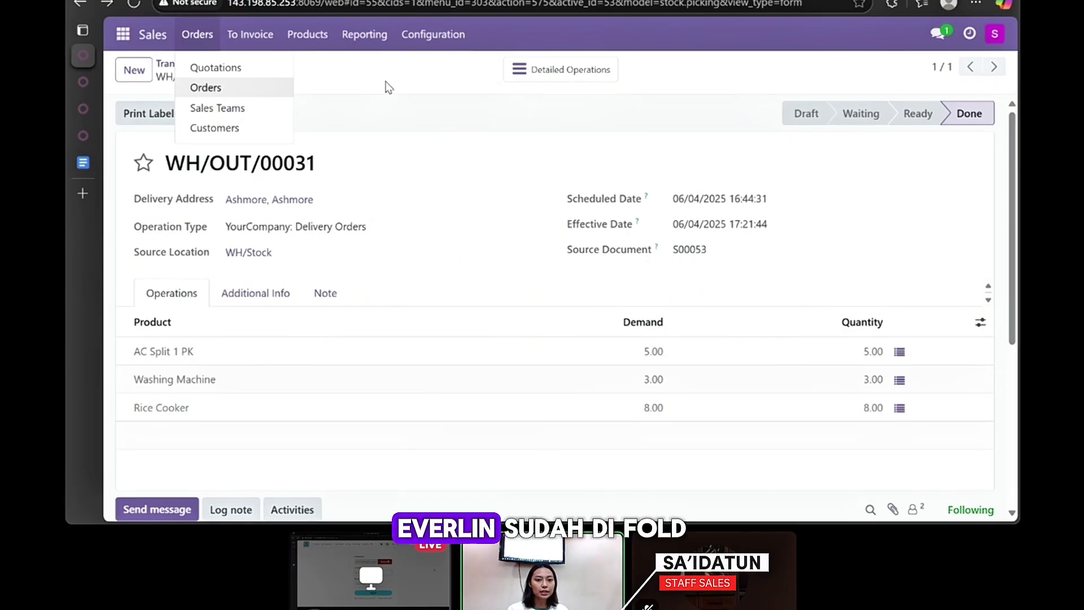
- Create a regular draft invoice for sales order S00055
left_click(207, 89)
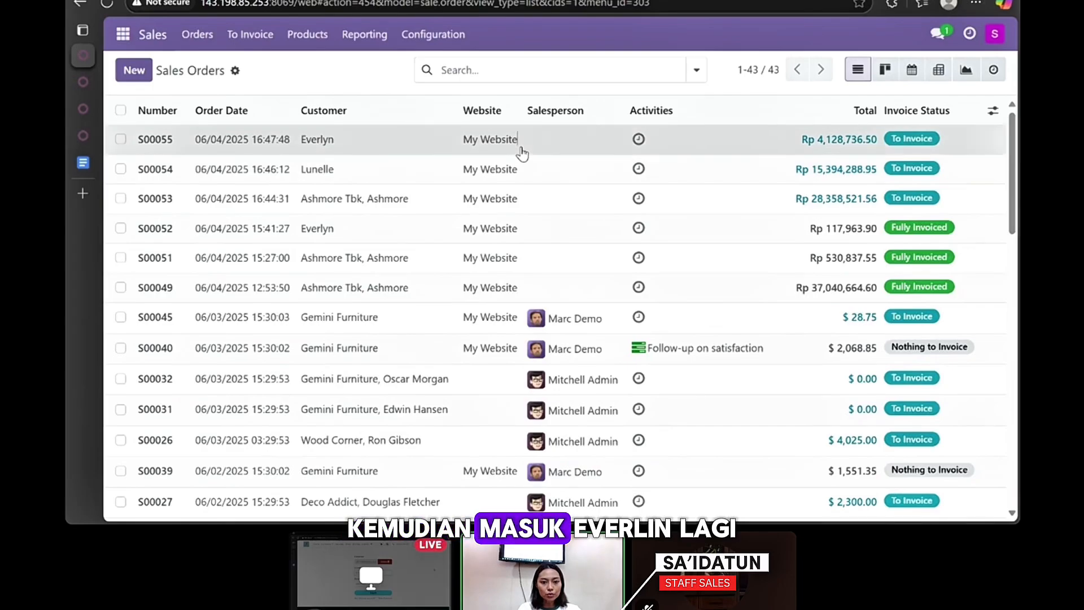
left_click(521, 151)
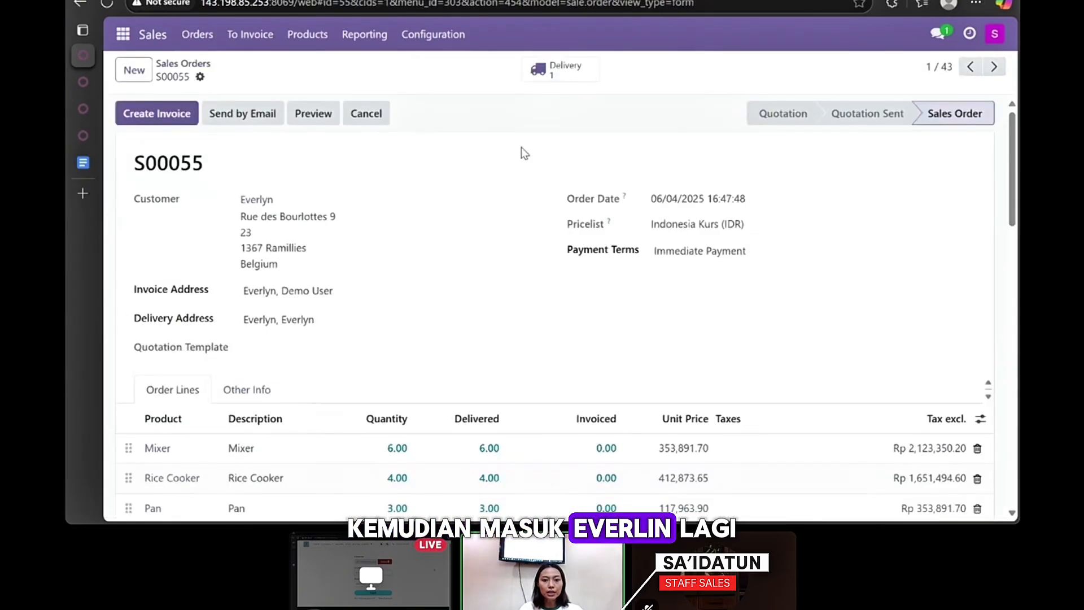
left_click(164, 115)
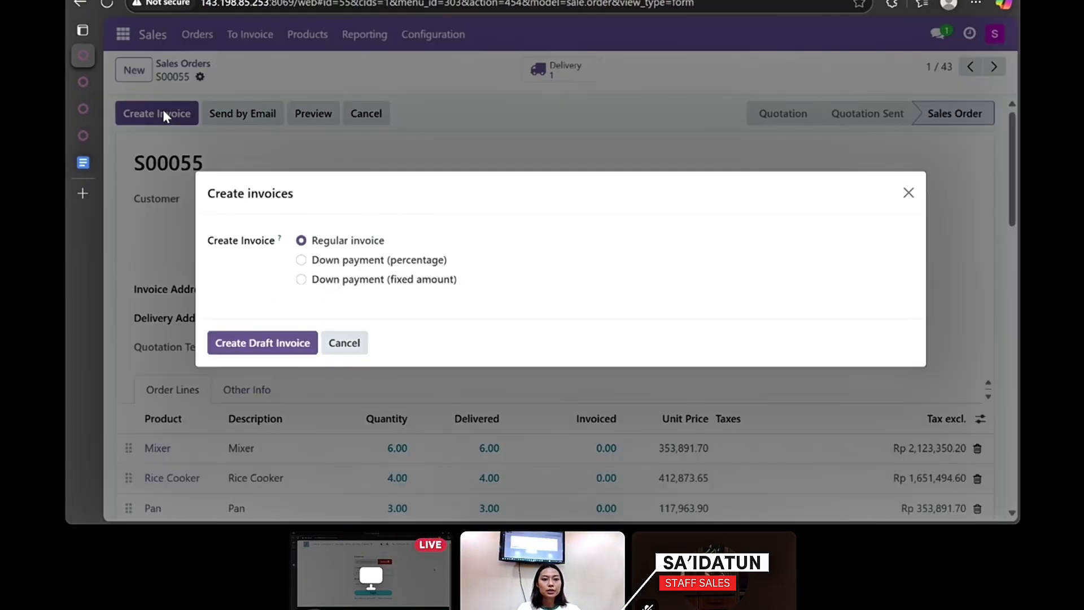
left_click(239, 346)
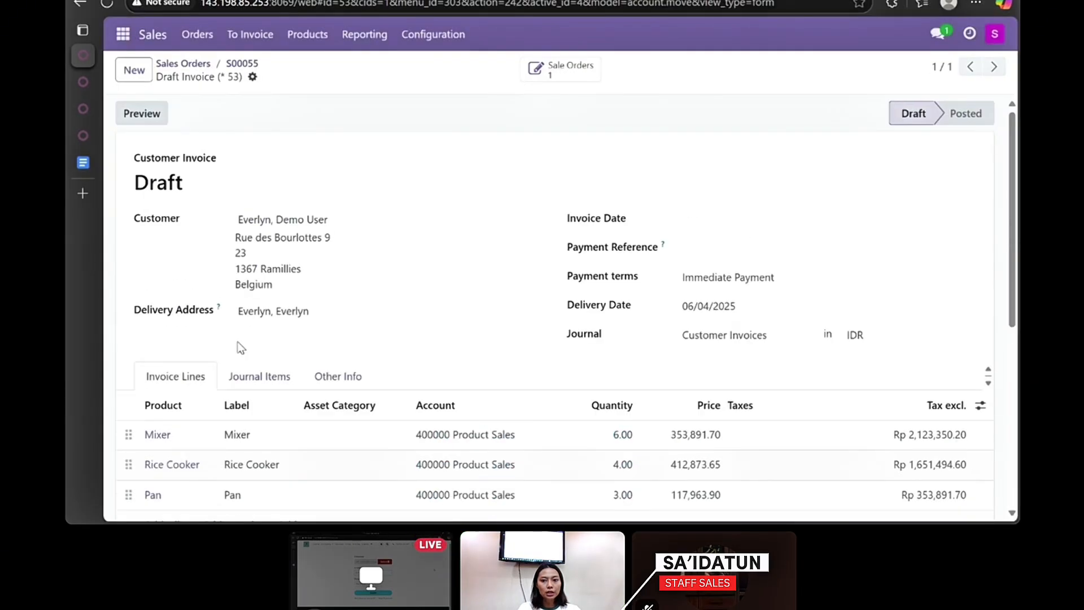
scroll(506, 293, "down", 4)
scroll(506, 293, "down", 2)
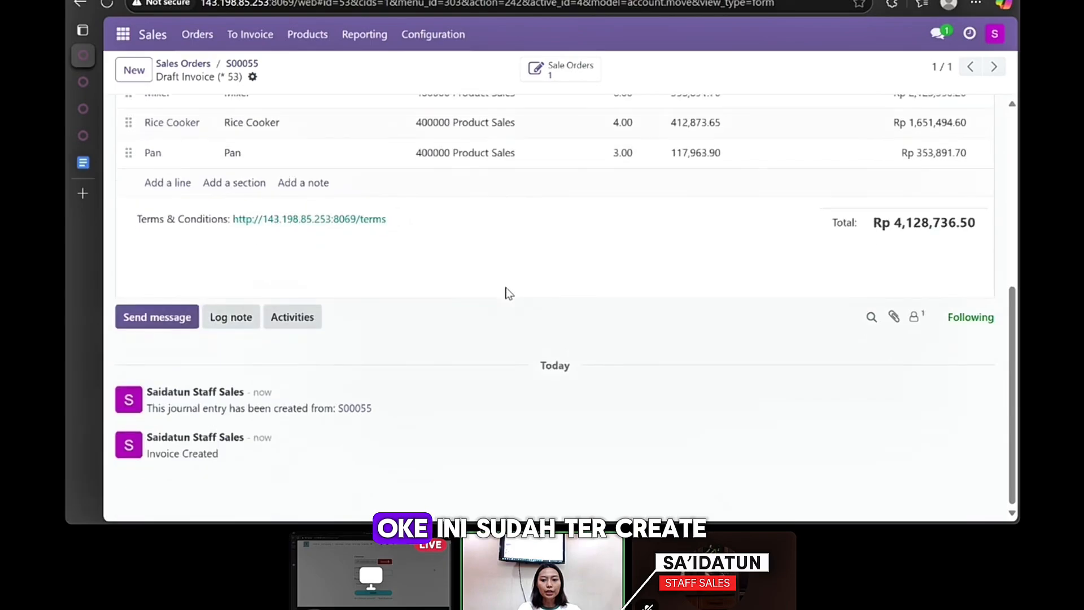
scroll(506, 293, "up", 6)
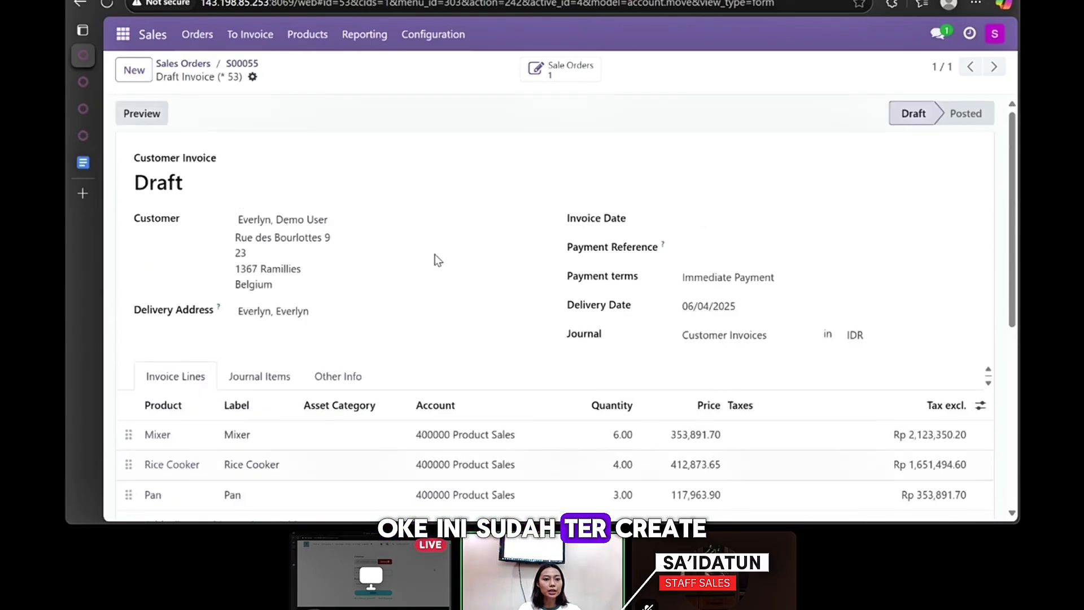
- Create a regular draft invoice for sales order S00054
left_click(191, 42)
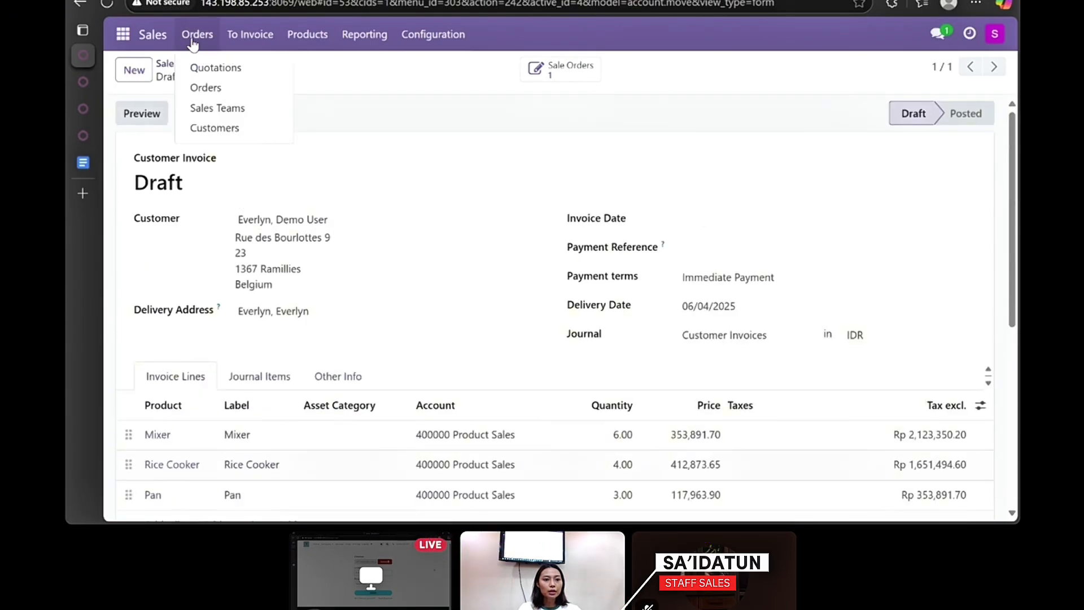
left_click(195, 86)
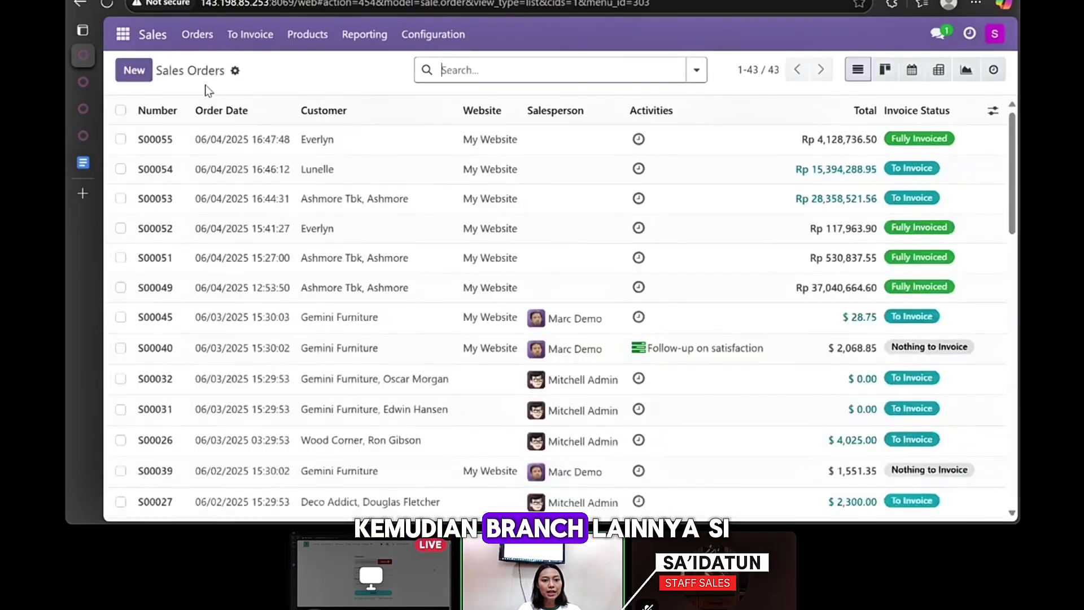
left_click(424, 180)
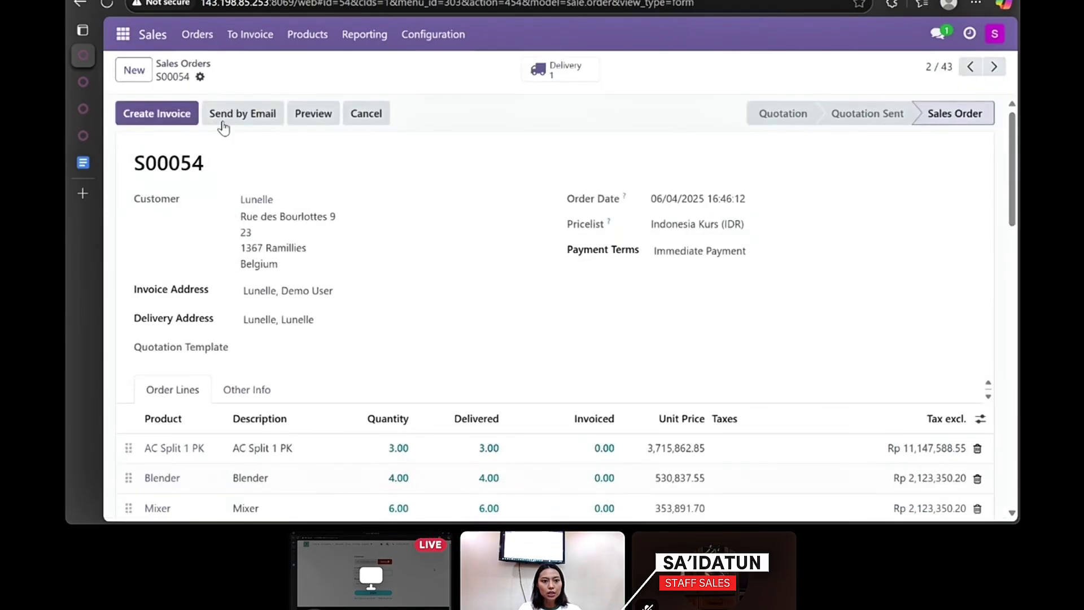
left_click(160, 114)
left_click(249, 344)
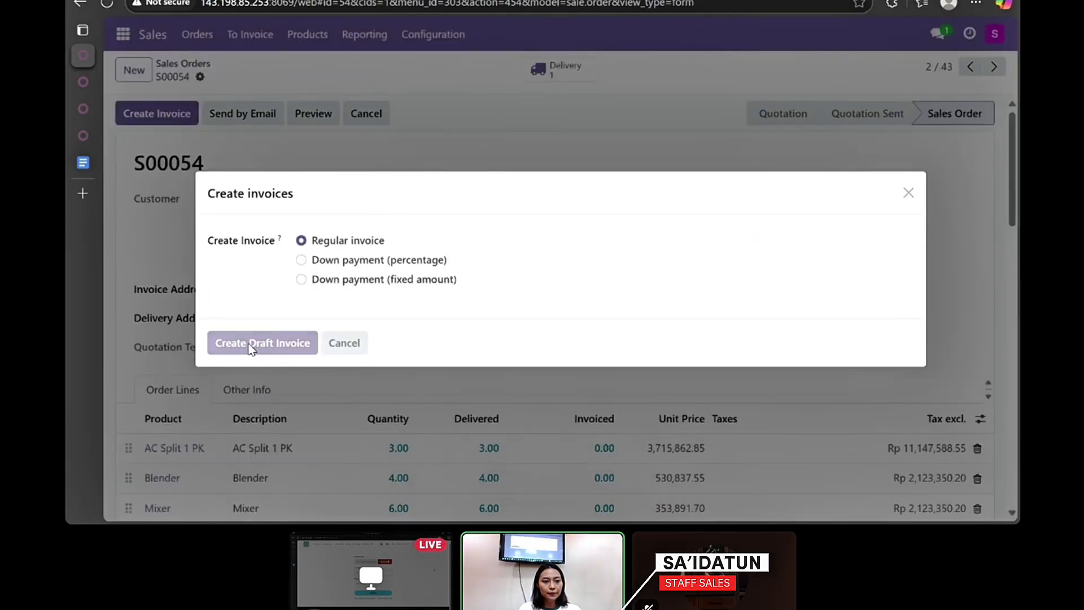
left_click(222, 42)
left_click(206, 41)
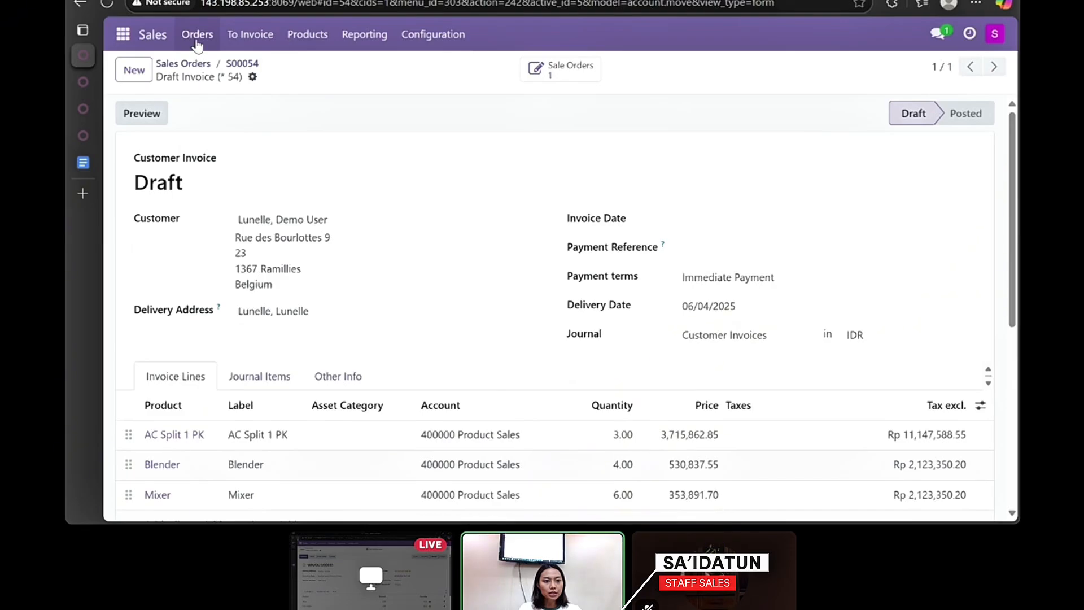
- Create a regular draft invoice for sales order S00053
left_click(196, 35)
left_click(203, 89)
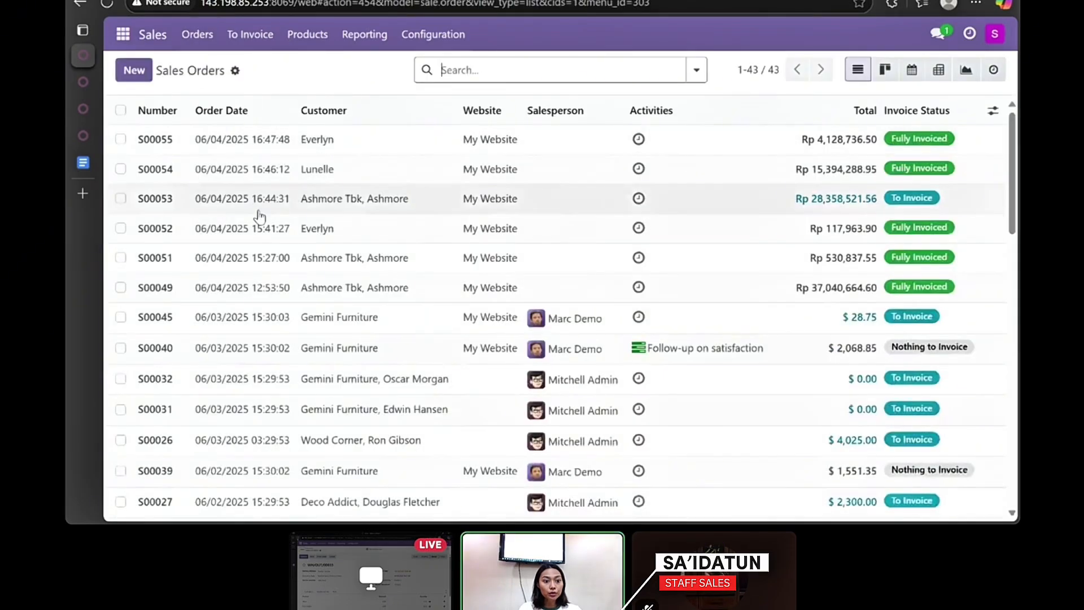
left_click(399, 203)
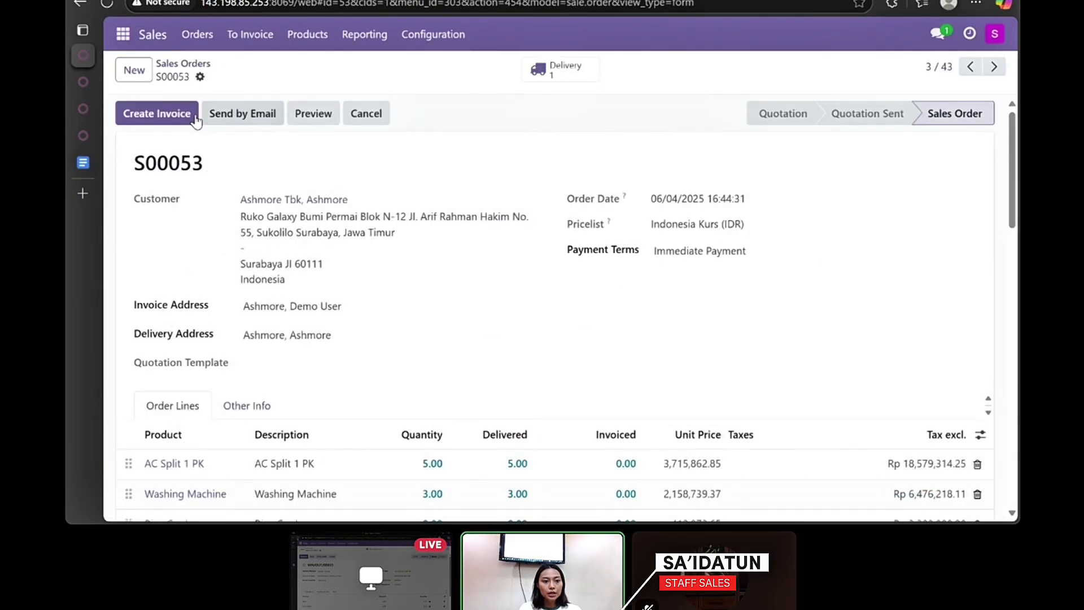
left_click(166, 114)
left_click(244, 344)
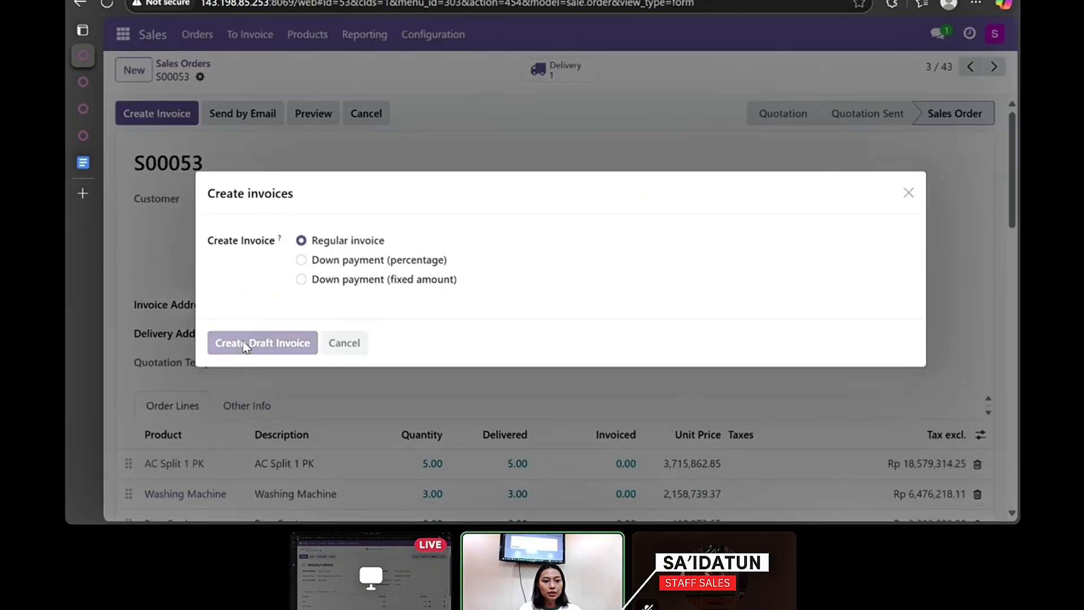
left_click(158, 39)
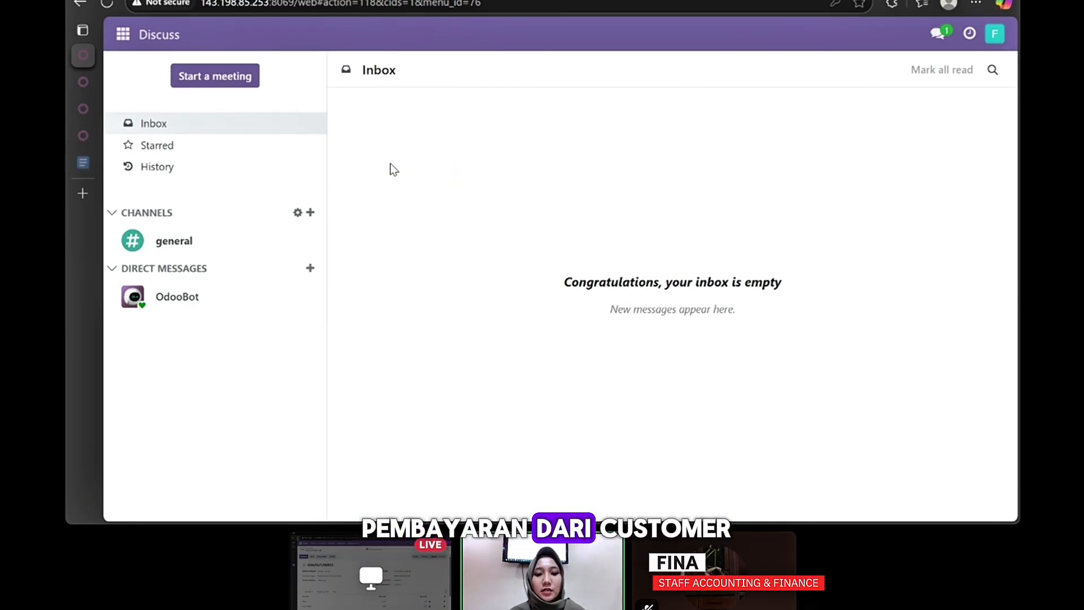
- In Accounting, list the four invoices to validate and open the $3,140.00 draft
left_click(118, 43)
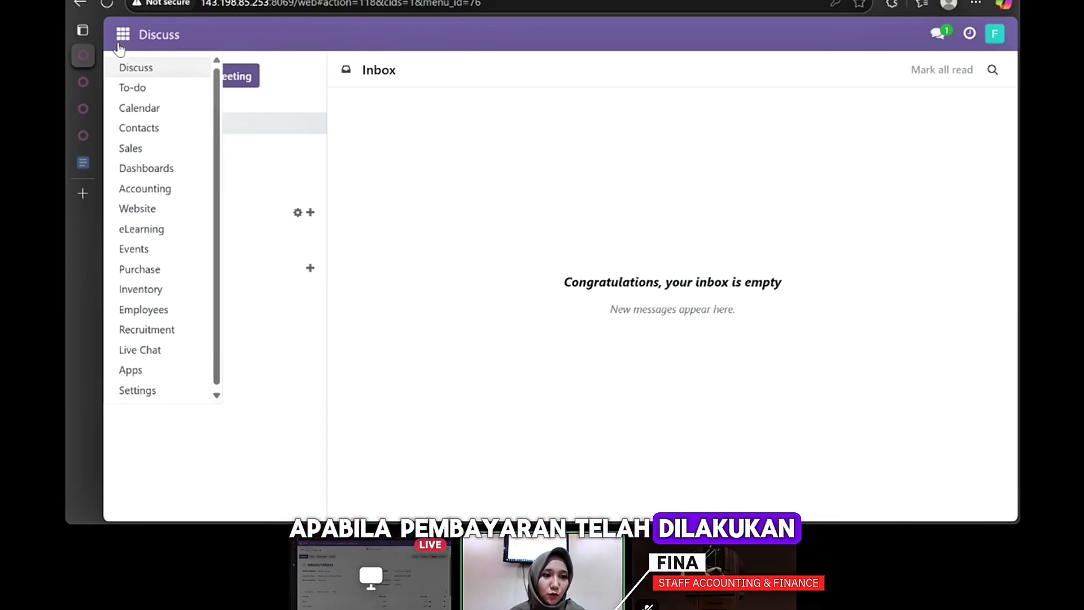
left_click(146, 188)
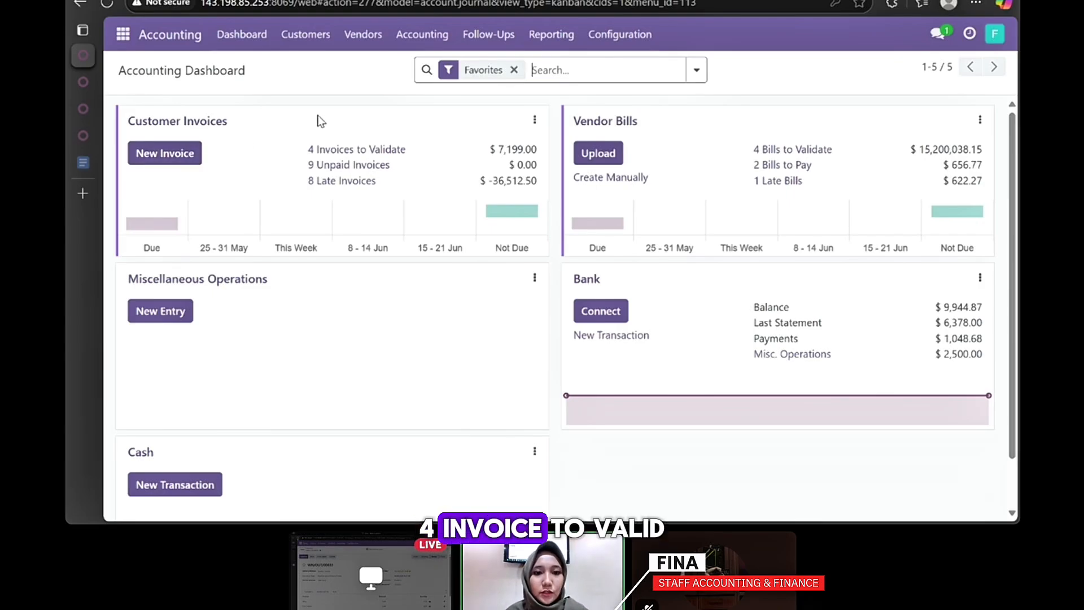
left_click(362, 150)
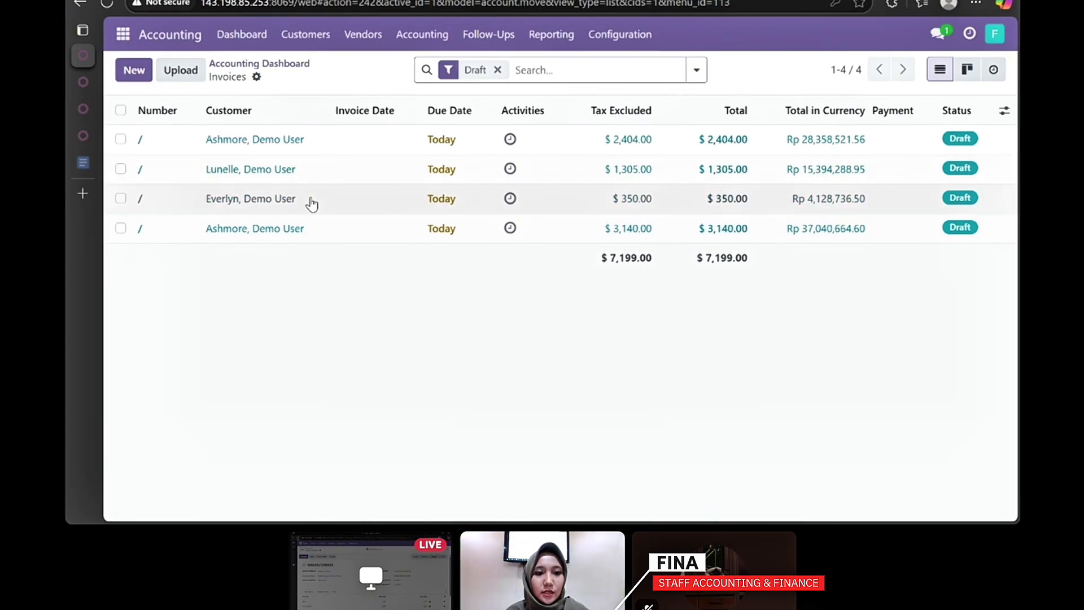
left_click(316, 235)
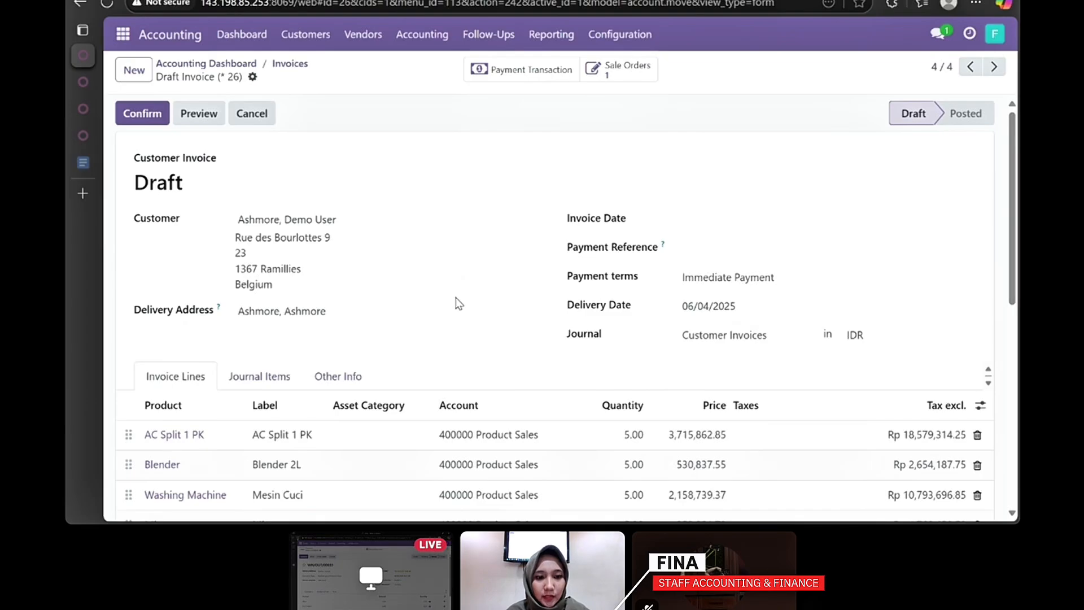
- Confirm Ashmore's draft invoice as INV/2025/00007 (Rp 37,040,664.60) and return to the drafts list
scroll(458, 303, "down", 3)
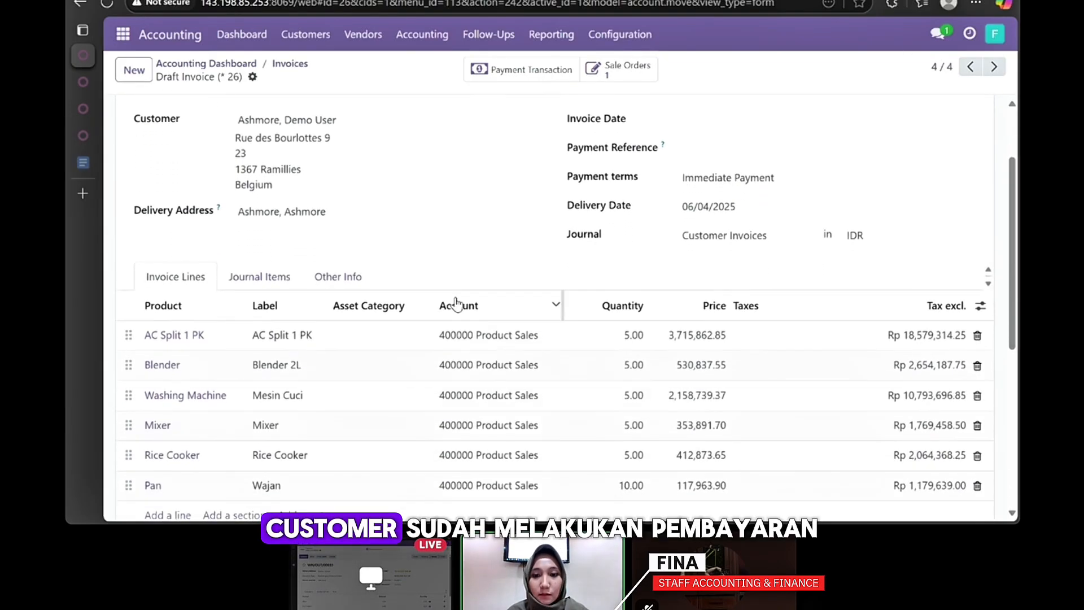
scroll(457, 303, "down", 1)
scroll(455, 302, "up", 3)
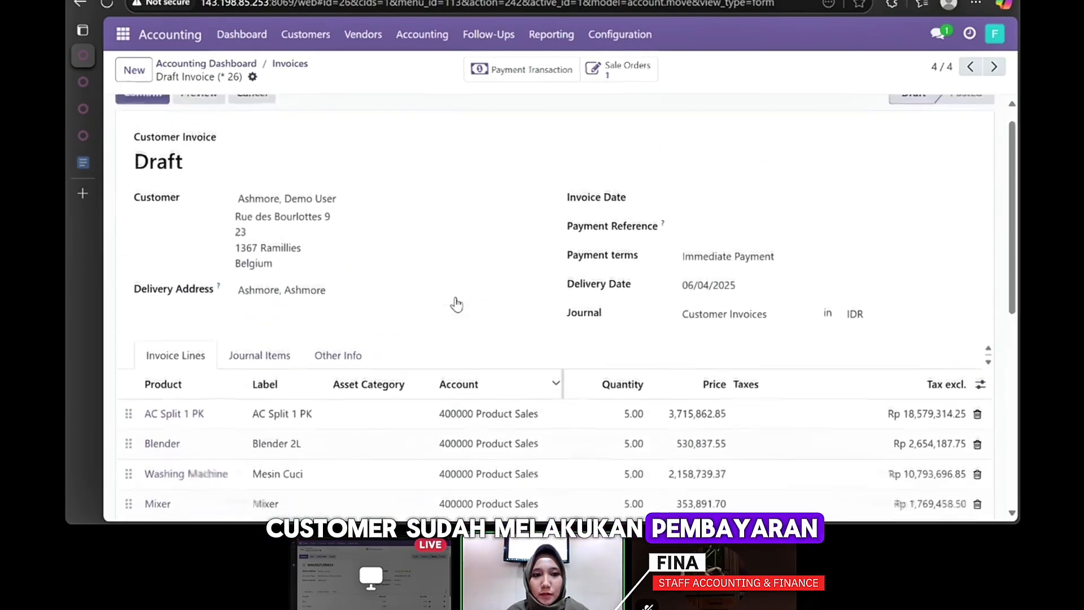
scroll(394, 245, "up", 1)
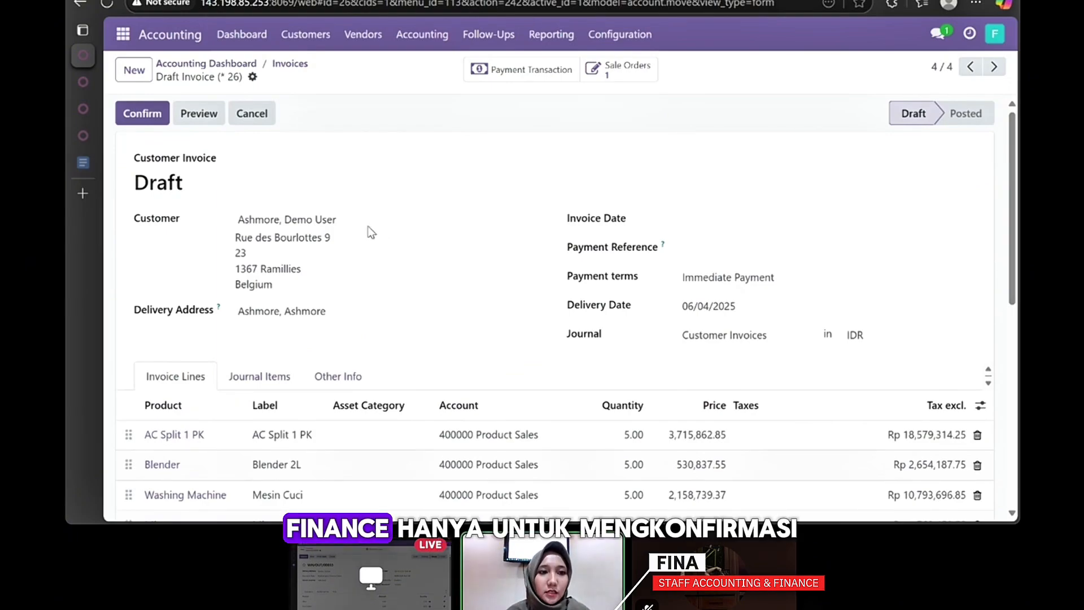
left_click(151, 123)
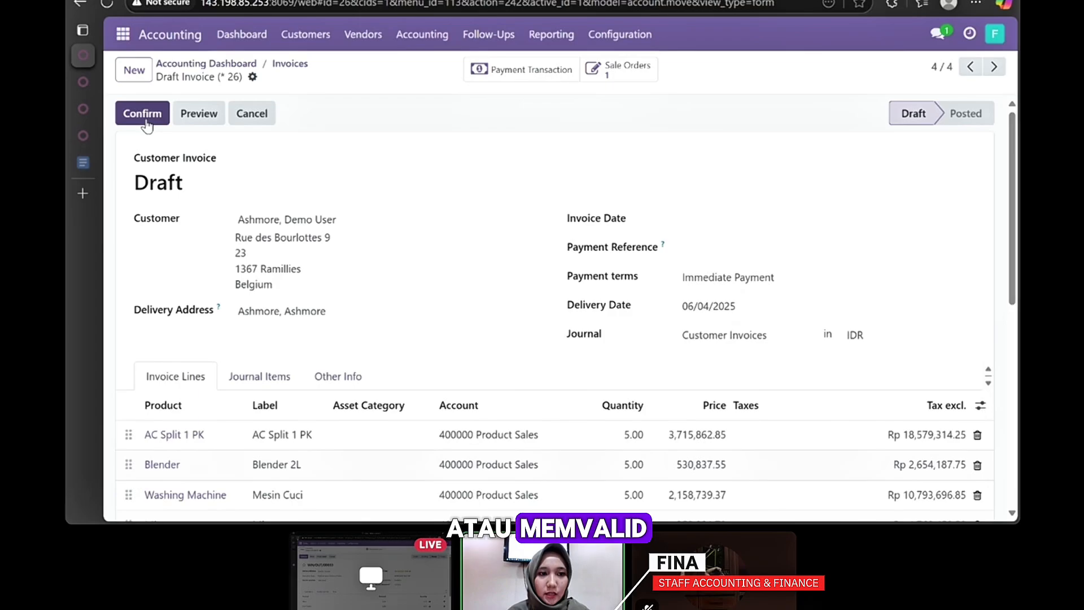
scroll(514, 217, "down", 1)
scroll(515, 217, "up", 1)
scroll(518, 223, "down", 1)
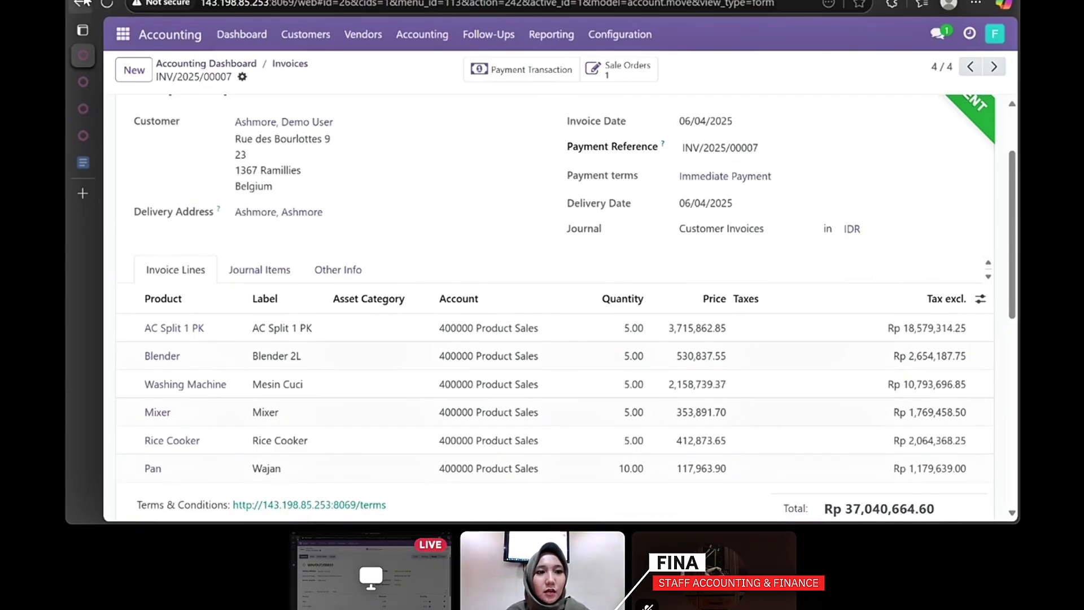
left_click(82, 3)
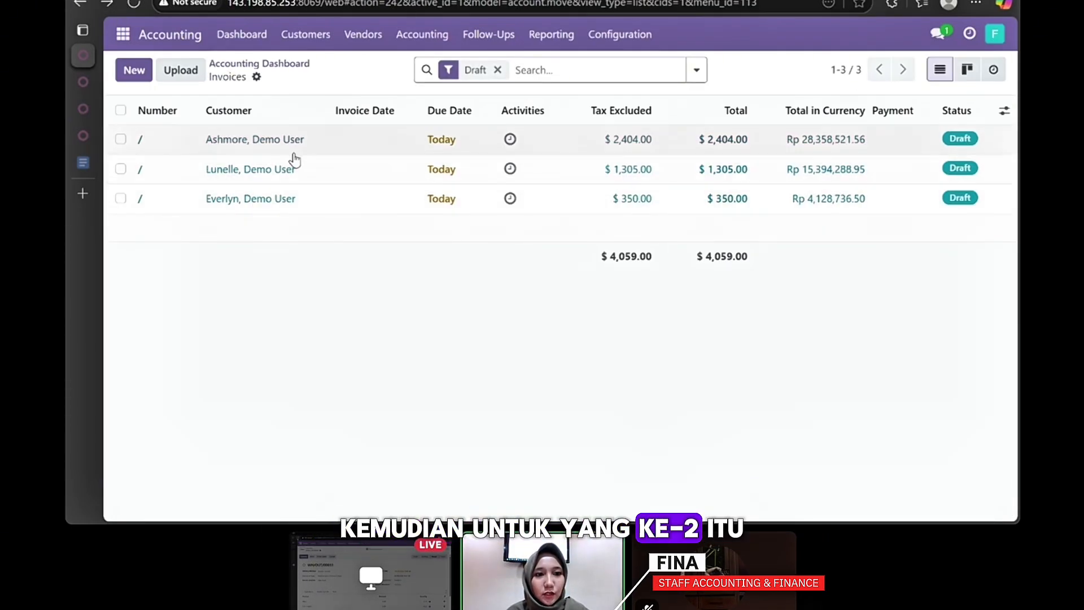
- Post the $350.00 draft invoice as INV/2025/00008 and return to the draft list
left_click(292, 199)
scroll(310, 237, "down", 3)
scroll(309, 240, "up", 3)
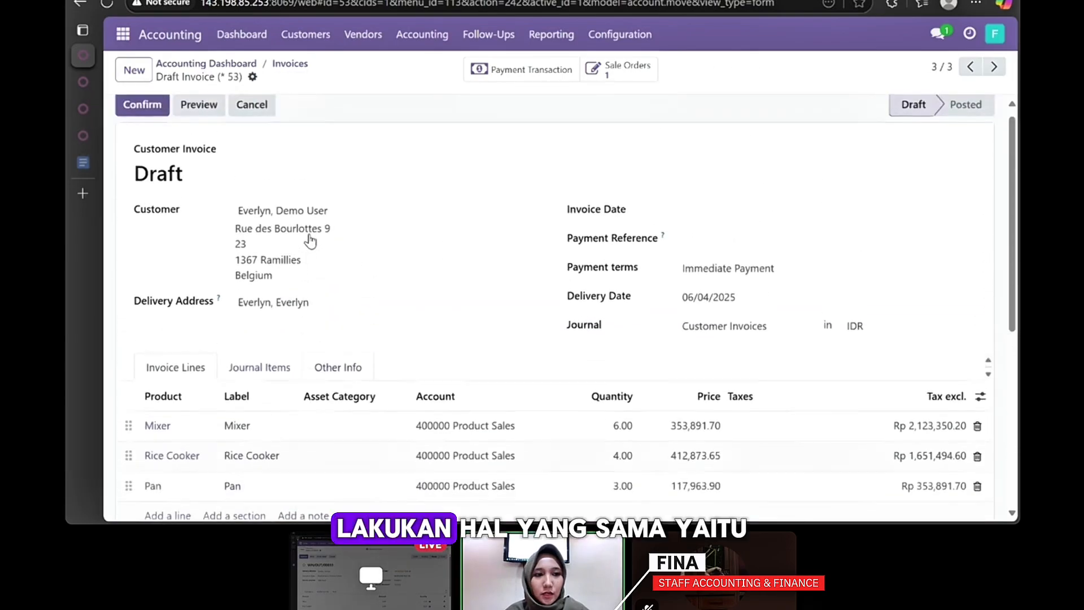
left_click(154, 107)
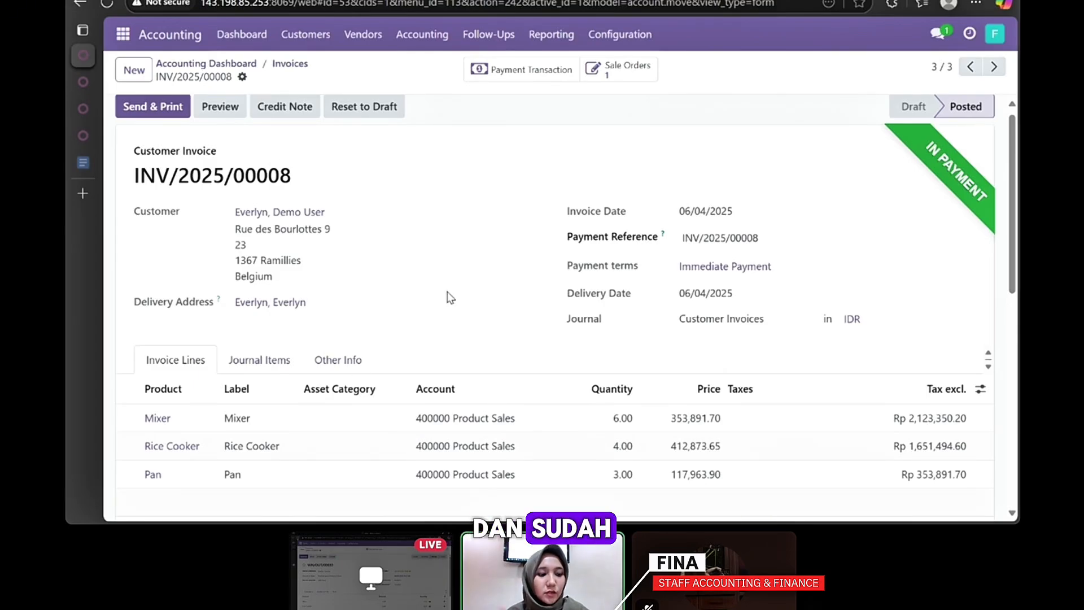
key("alt+Left")
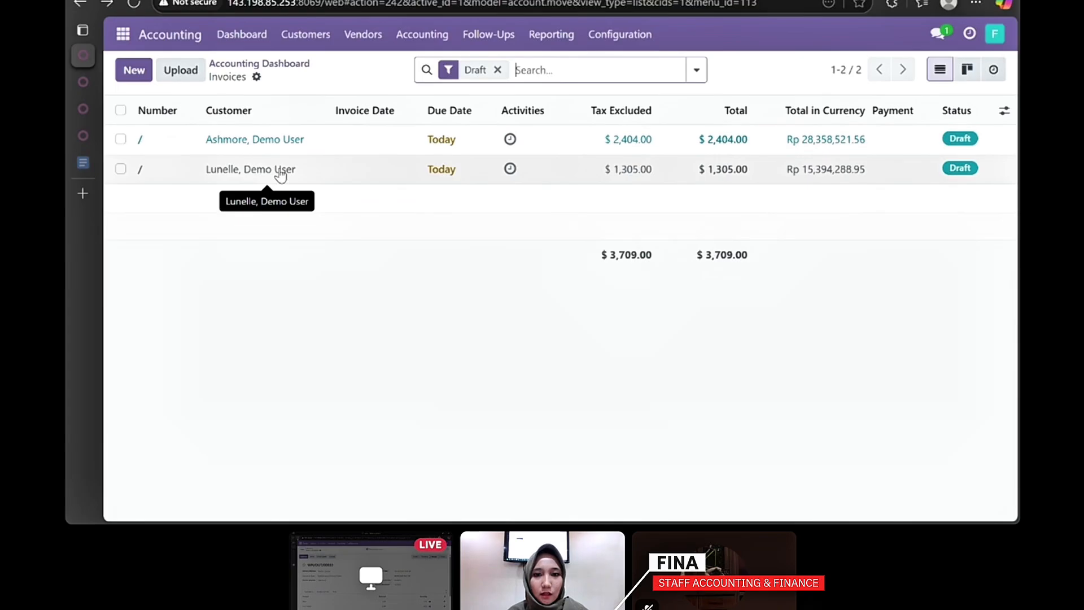
- Post the $1,305.00 draft invoice as INV/2025/00009
left_click(279, 171)
scroll(369, 289, "down", 4)
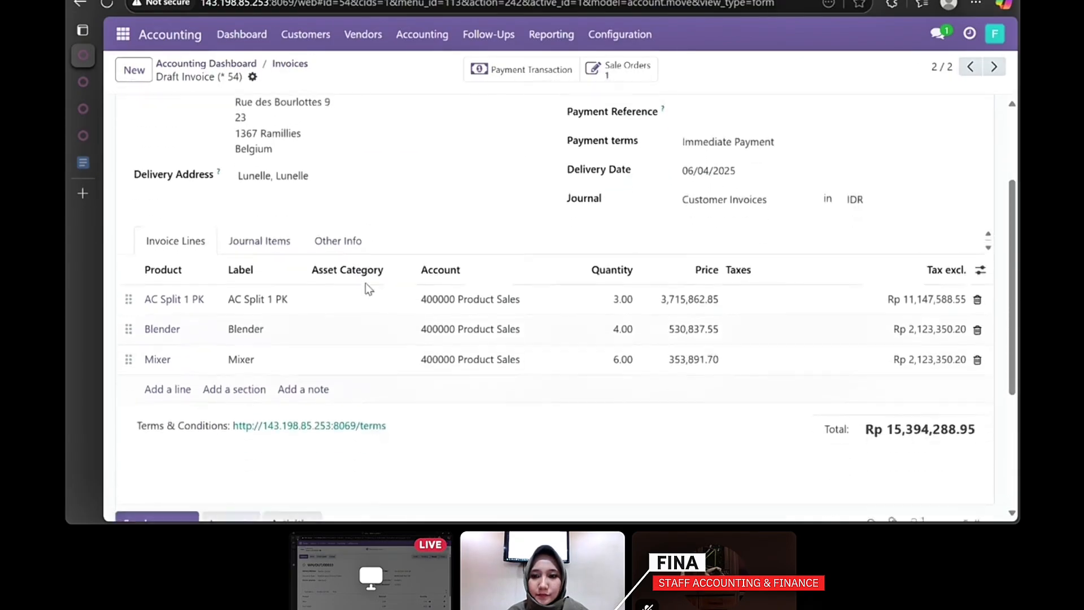
scroll(367, 287, "up", 4)
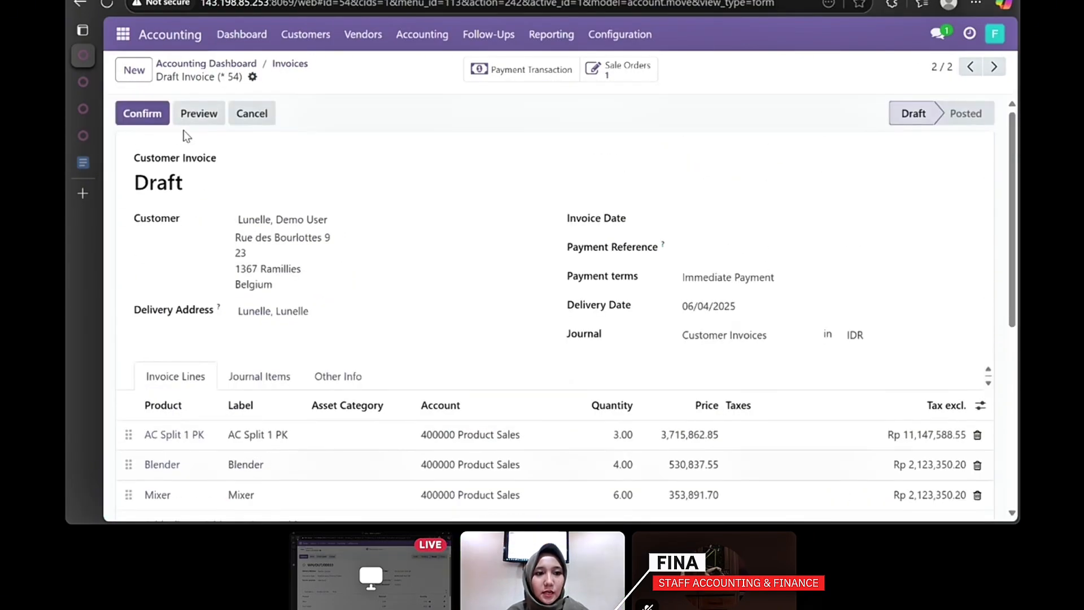
left_click(159, 121)
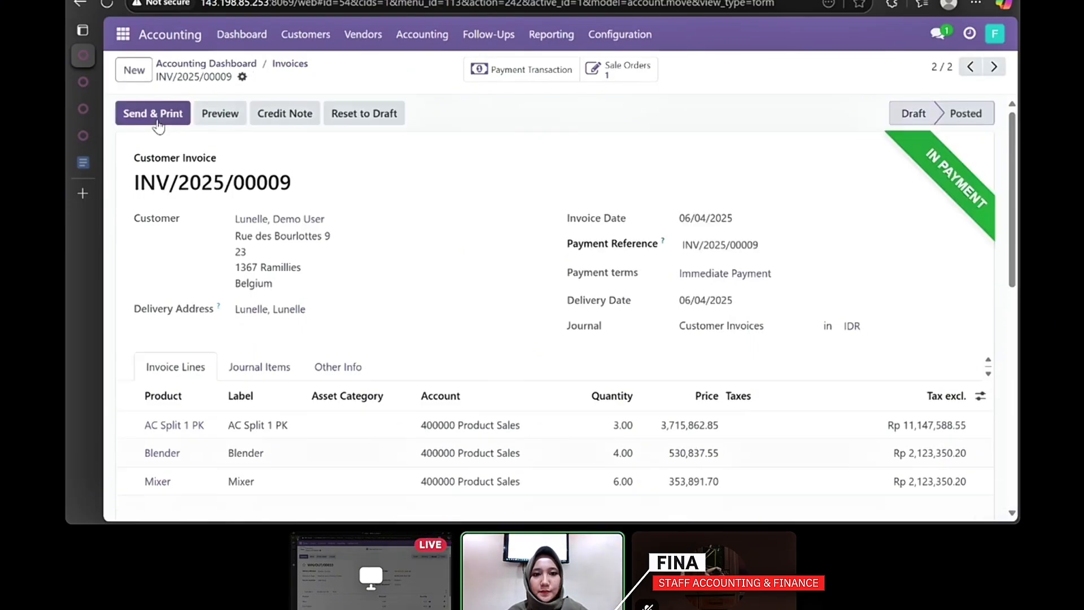